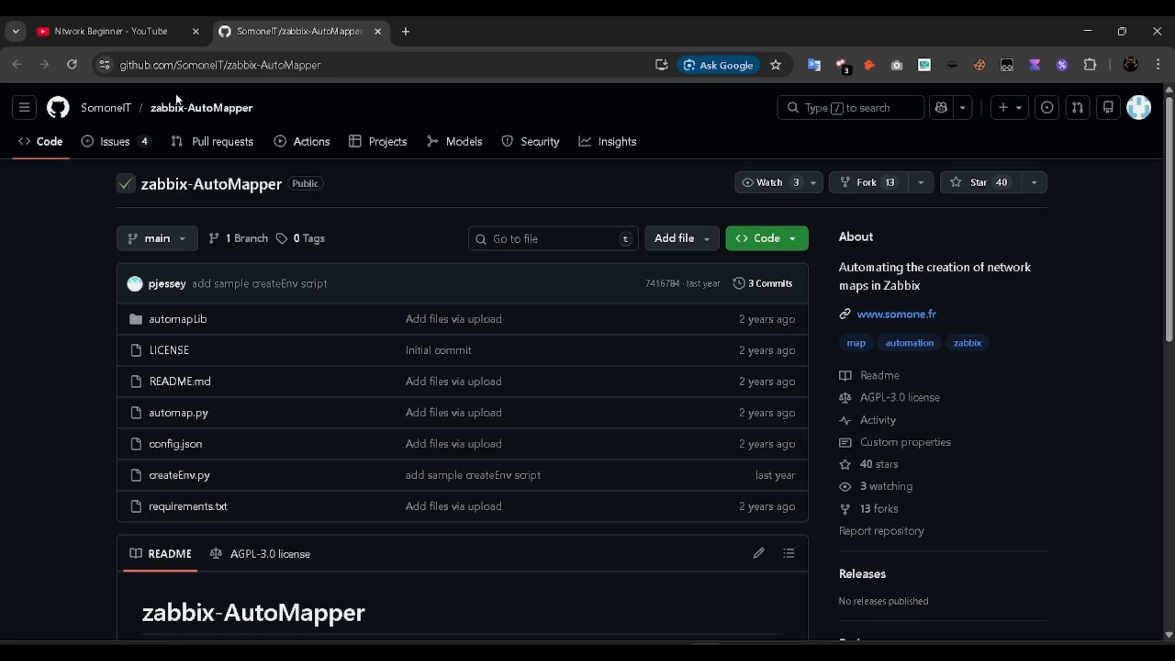
Step: Leave the zabbix-AutoMapper repository for the YouTube tab, then switch to the EVE-NG lab topology
{"action": "left_click", "coordinate": [144, 16]}
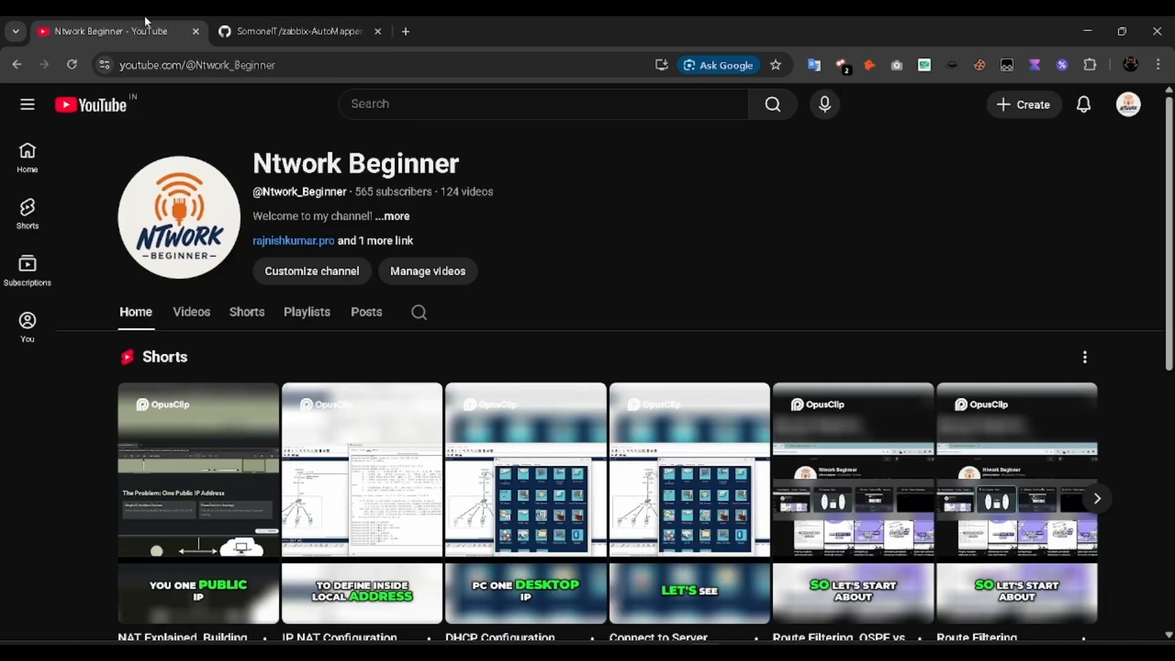
{"action": "key", "text": "alt+Tab"}
{"action": "key", "text": "alt+Tab"}
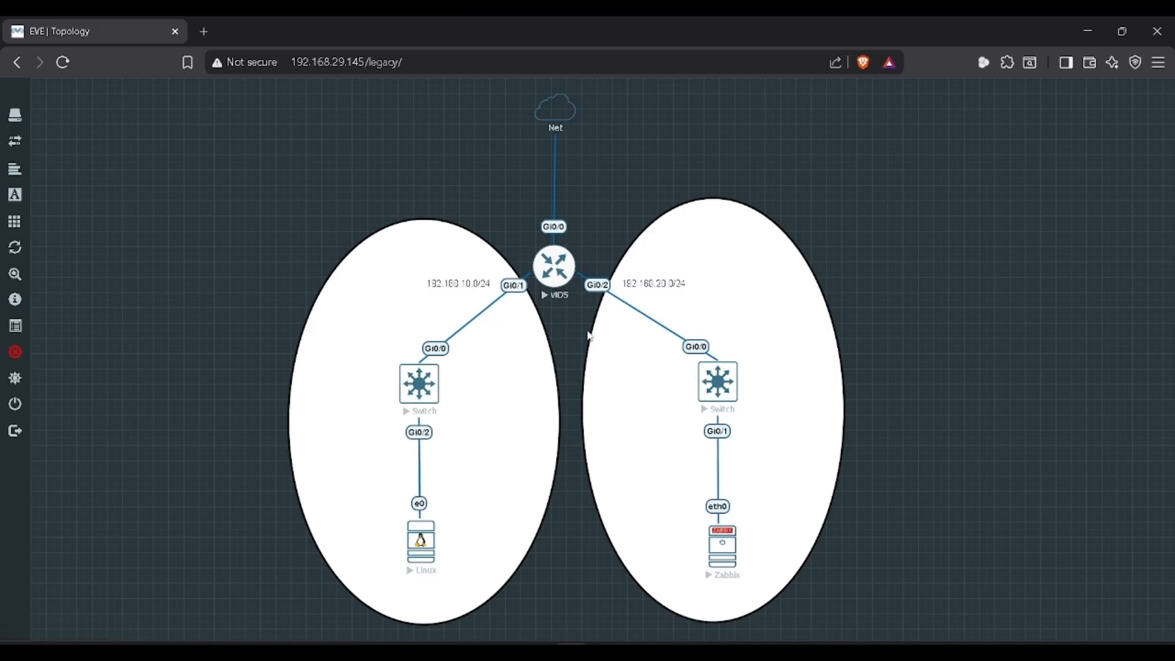
{"action": "key", "text": "alt+Tab"}
{"action": "key", "text": "alt+Tab"}
{"action": "key", "text": "alt+Tab"}
{"action": "key", "text": "alt+Tab"}
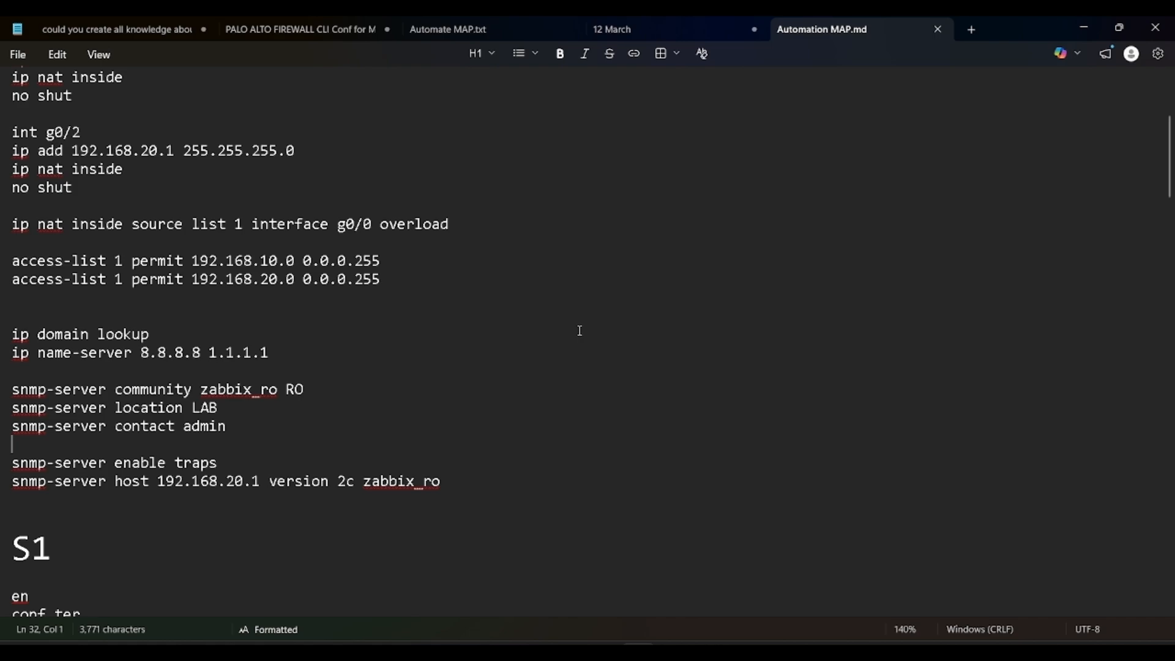
Step: Scroll through the Router, S1, S2, Linux Node and Zabbix Server notes, then return to the topology
{"action": "scroll", "coordinate": [309, 256], "scroll_direction": "up", "scroll_amount": 4}
{"action": "scroll", "coordinate": [309, 256], "scroll_direction": "down", "scroll_amount": 20}
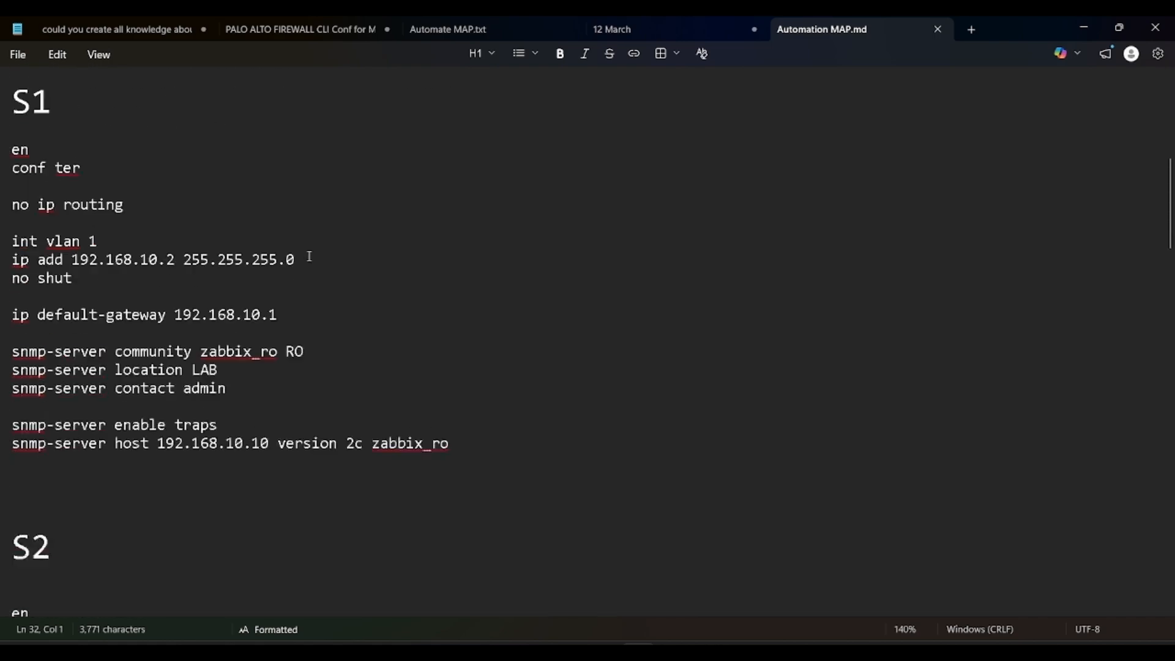
{"action": "scroll", "coordinate": [309, 256], "scroll_direction": "up", "scroll_amount": 10}
{"action": "scroll", "coordinate": [309, 256], "scroll_direction": "down", "scroll_amount": 8}
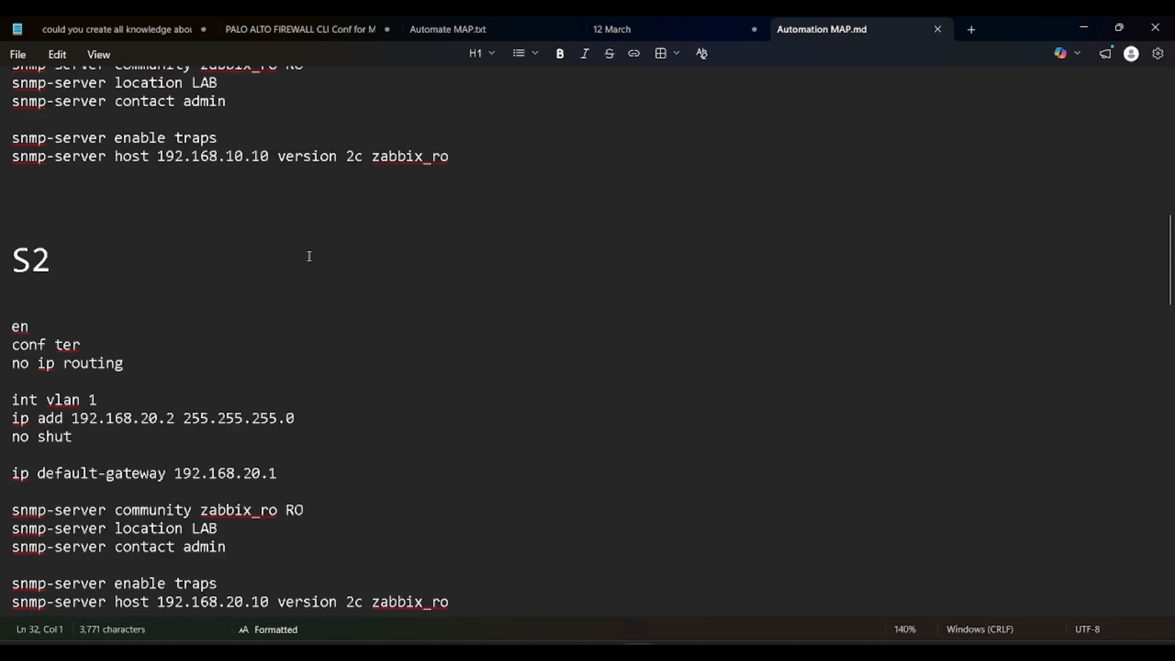
{"action": "scroll", "coordinate": [310, 255], "scroll_direction": "down", "scroll_amount": 1}
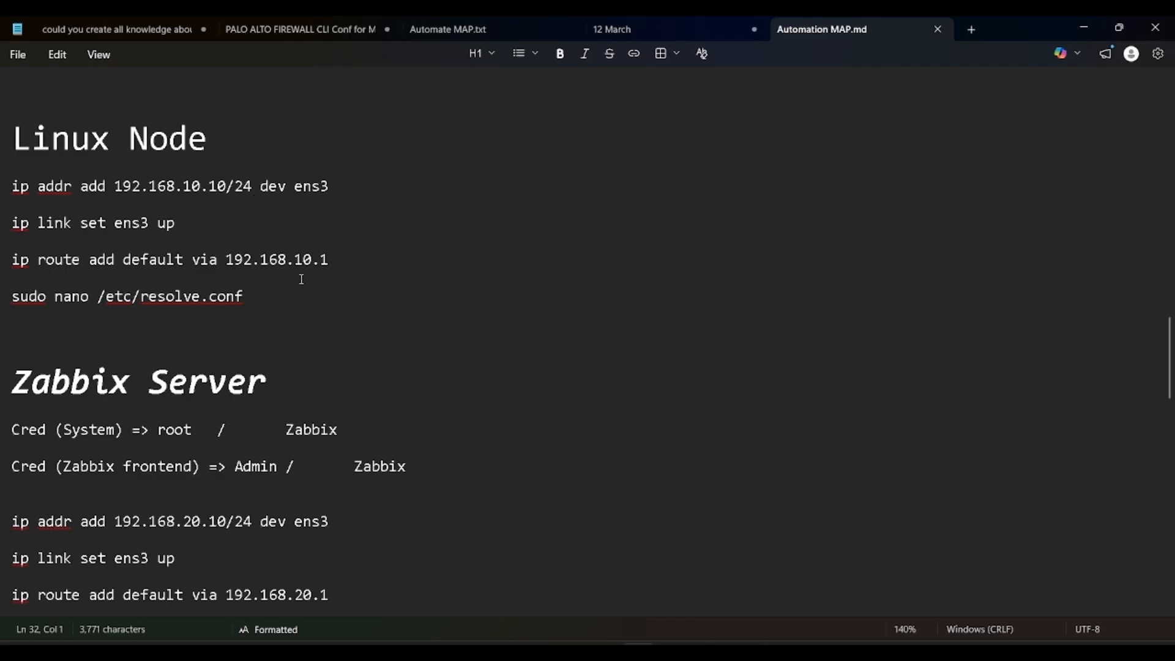
{"action": "scroll", "coordinate": [275, 310], "scroll_direction": "down", "scroll_amount": 15}
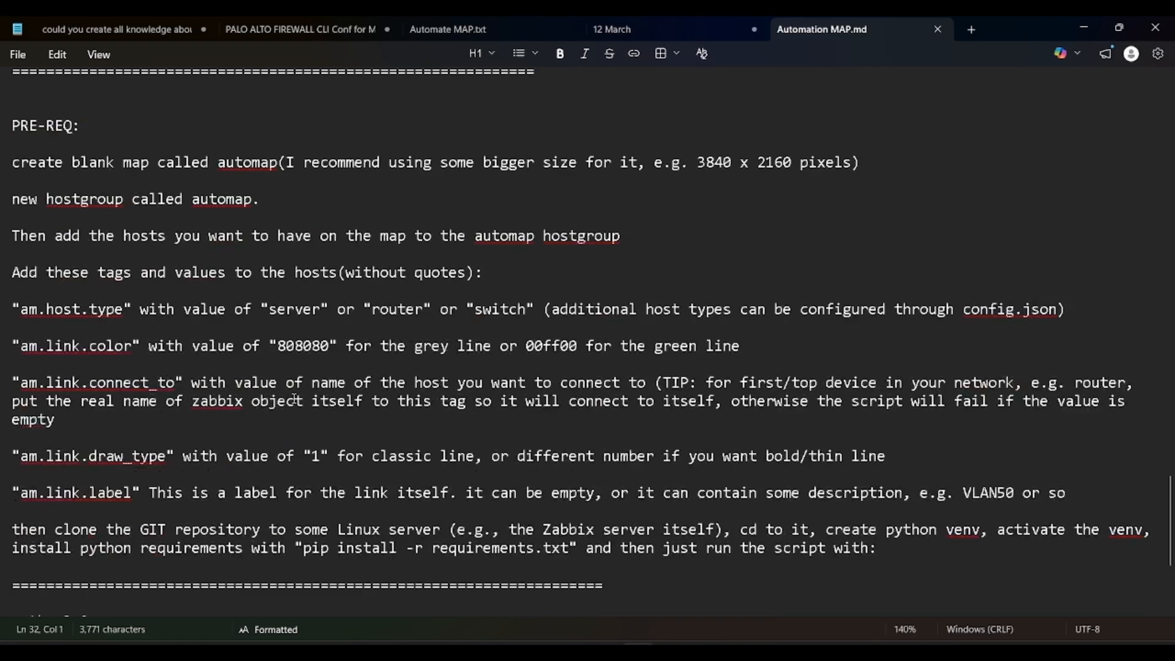
{"action": "scroll", "coordinate": [294, 398], "scroll_direction": "up", "scroll_amount": 20}
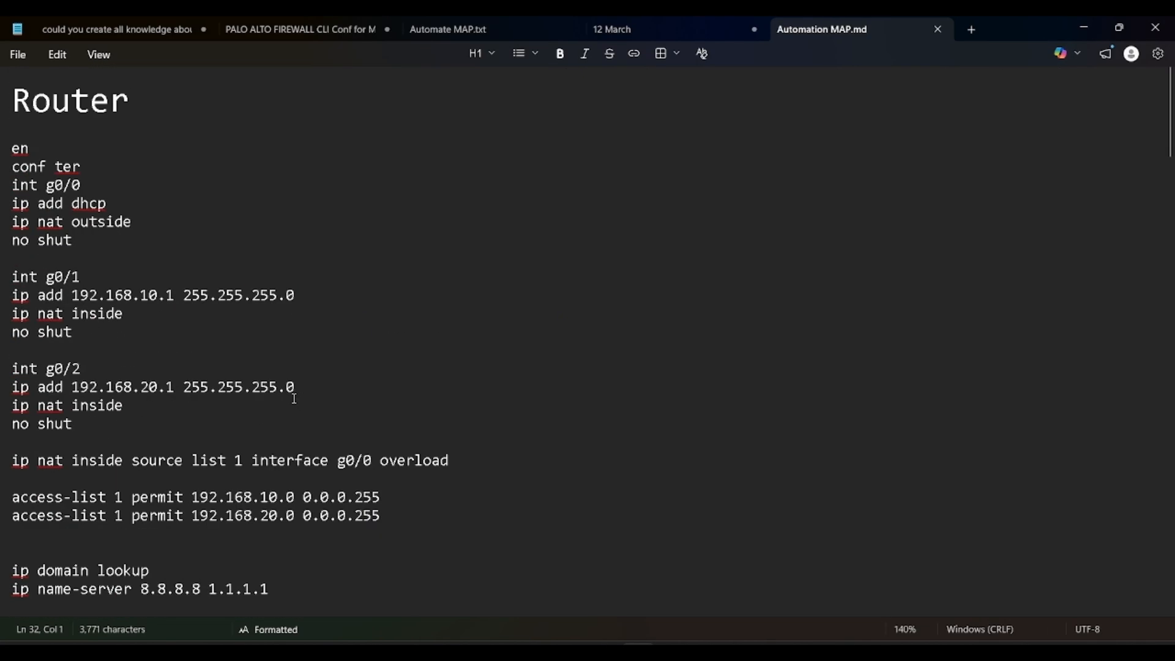
{"action": "scroll", "coordinate": [295, 399], "scroll_direction": "down", "scroll_amount": 2}
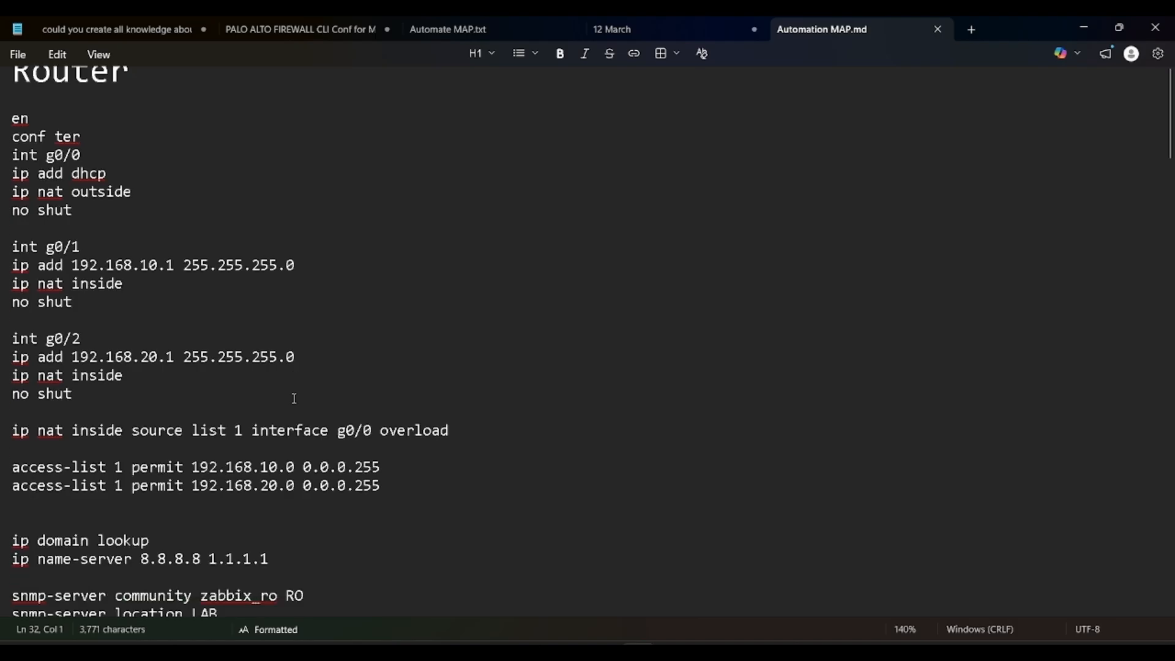
{"action": "scroll", "coordinate": [295, 398], "scroll_direction": "up", "scroll_amount": 2}
{"action": "scroll", "coordinate": [295, 399], "scroll_direction": "down", "scroll_amount": 5}
{"action": "scroll", "coordinate": [294, 399], "scroll_direction": "down", "scroll_amount": 20}
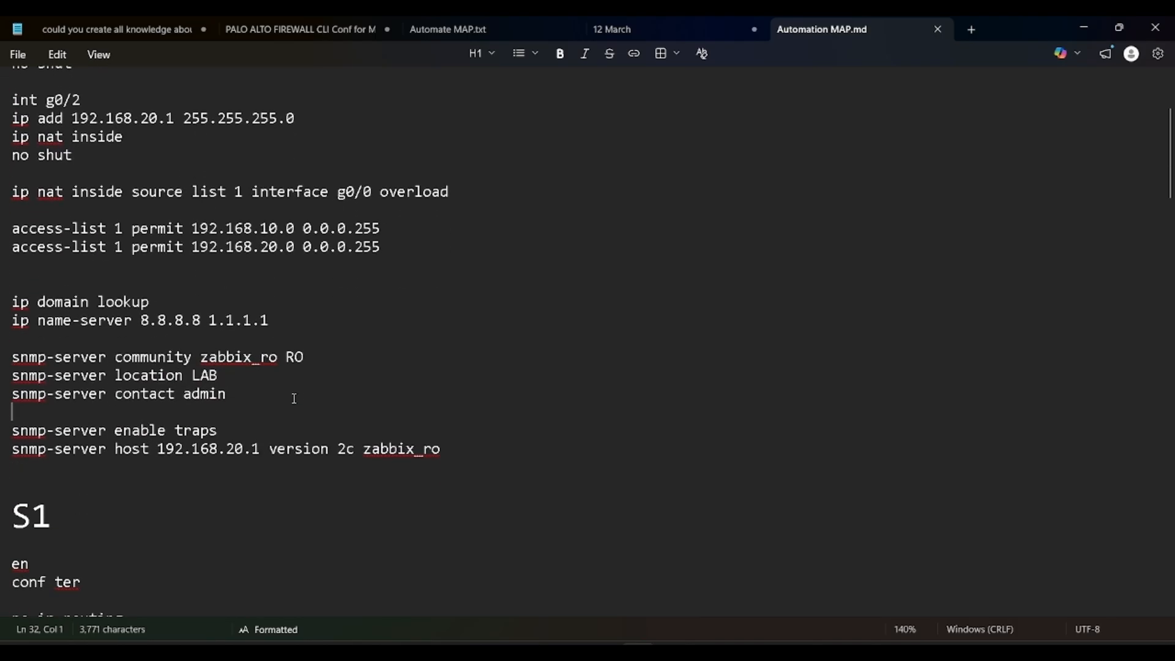
{"action": "scroll", "coordinate": [311, 444], "scroll_direction": "down", "scroll_amount": 20}
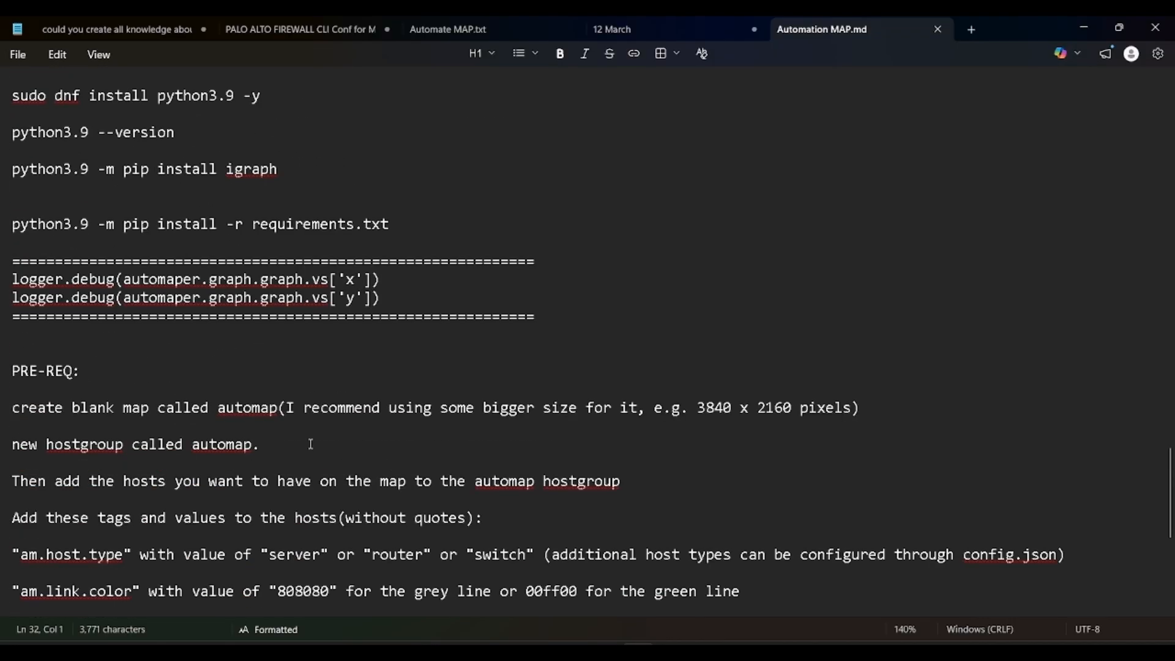
{"action": "scroll", "coordinate": [311, 444], "scroll_direction": "up", "scroll_amount": 20}
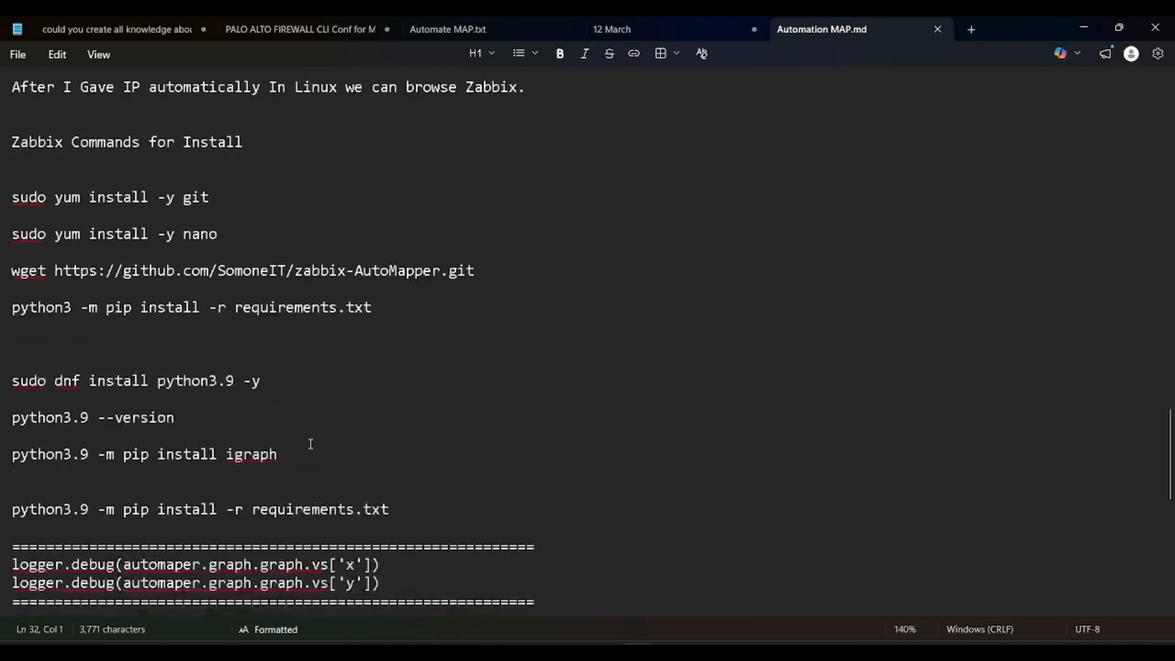
{"action": "scroll", "coordinate": [311, 444], "scroll_direction": "up", "scroll_amount": 10}
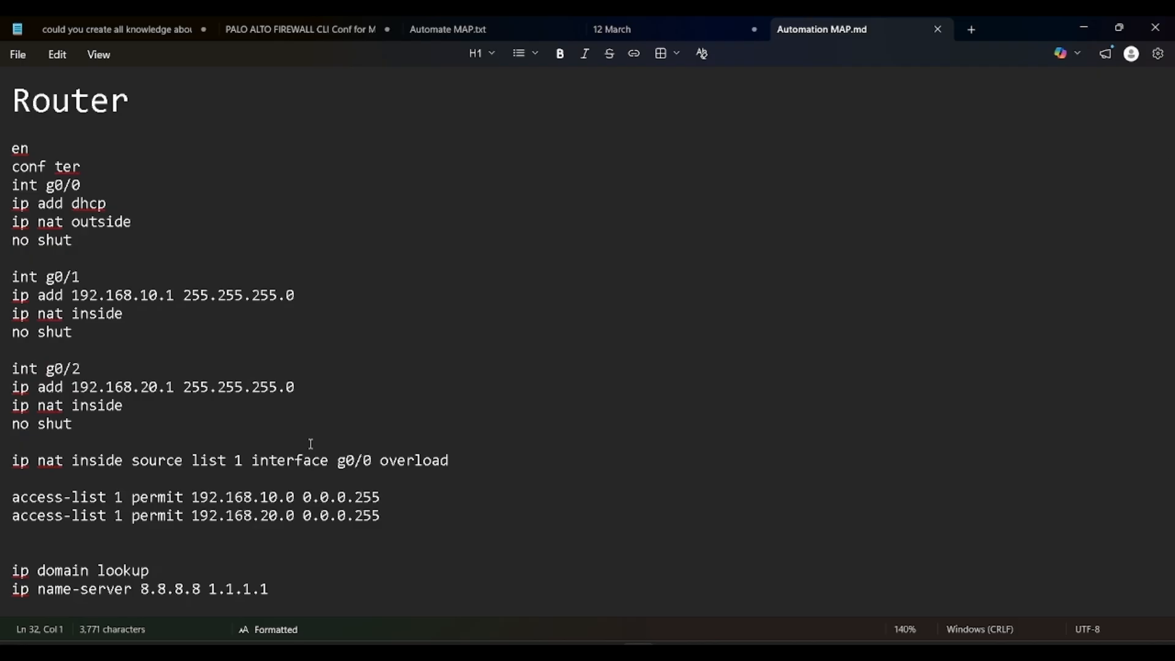
{"action": "key", "text": "alt+Tab"}
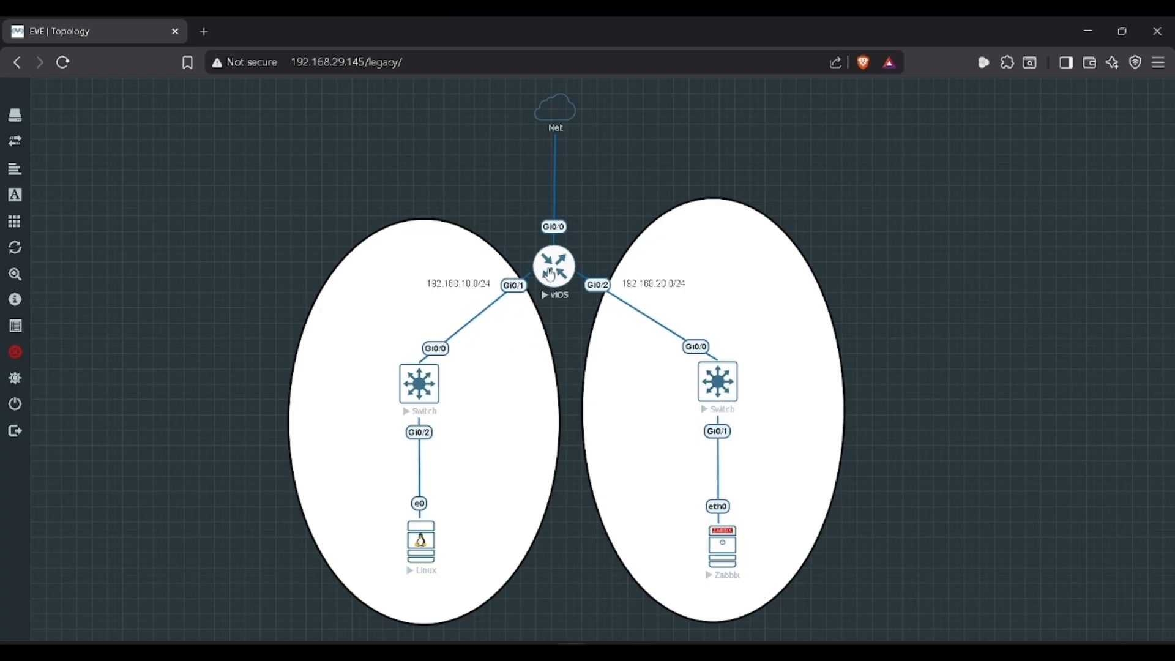
Step: Open the vIOS router console in the telnet client, enlarged to full height, and wake its prompt
{"action": "left_click", "coordinate": [551, 275]}
{"action": "left_click", "coordinate": [593, 182]}
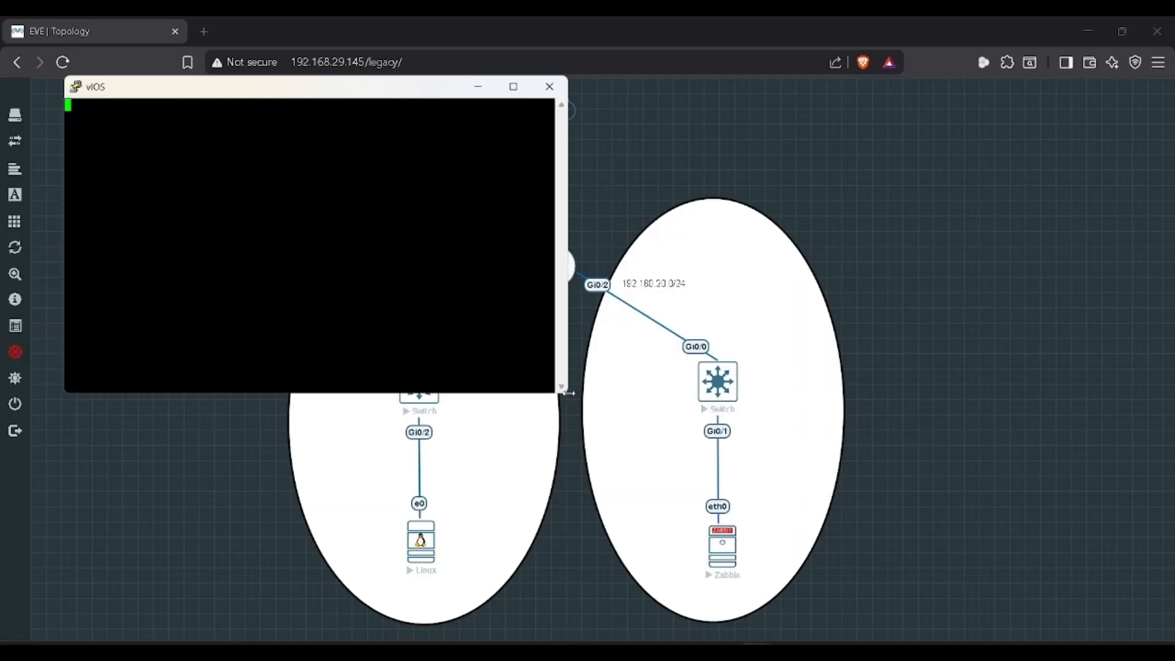
{"action": "left_click_drag", "start_coordinate": [568, 394], "coordinate": [843, 474]}
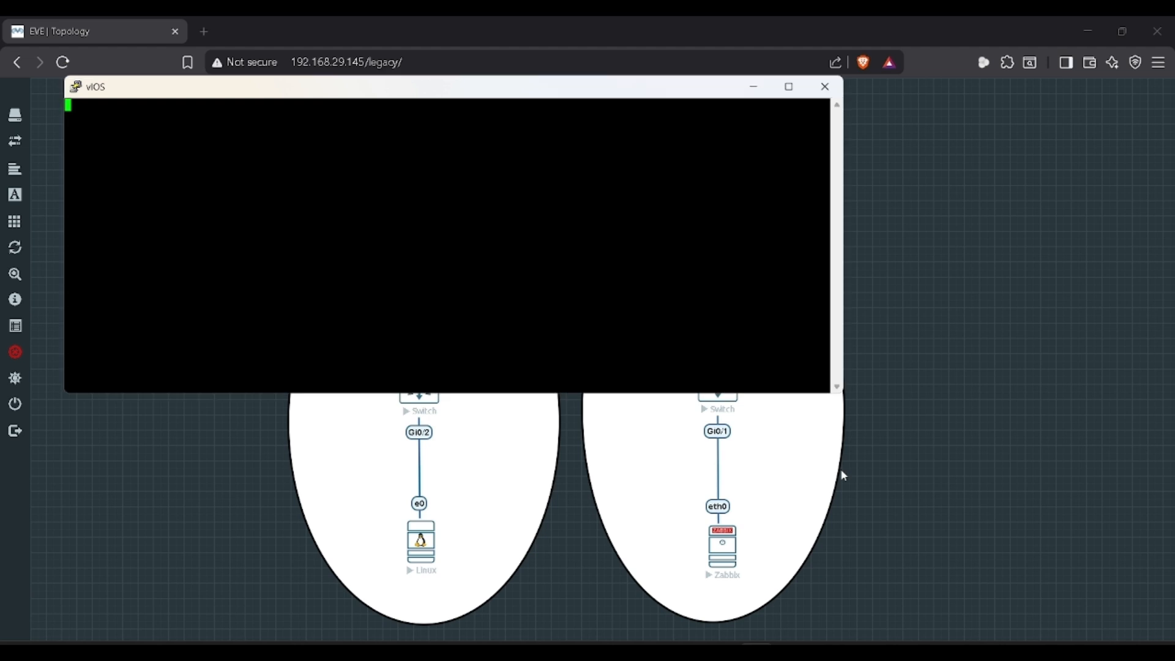
{"action": "double_click", "coordinate": [704, 77]}
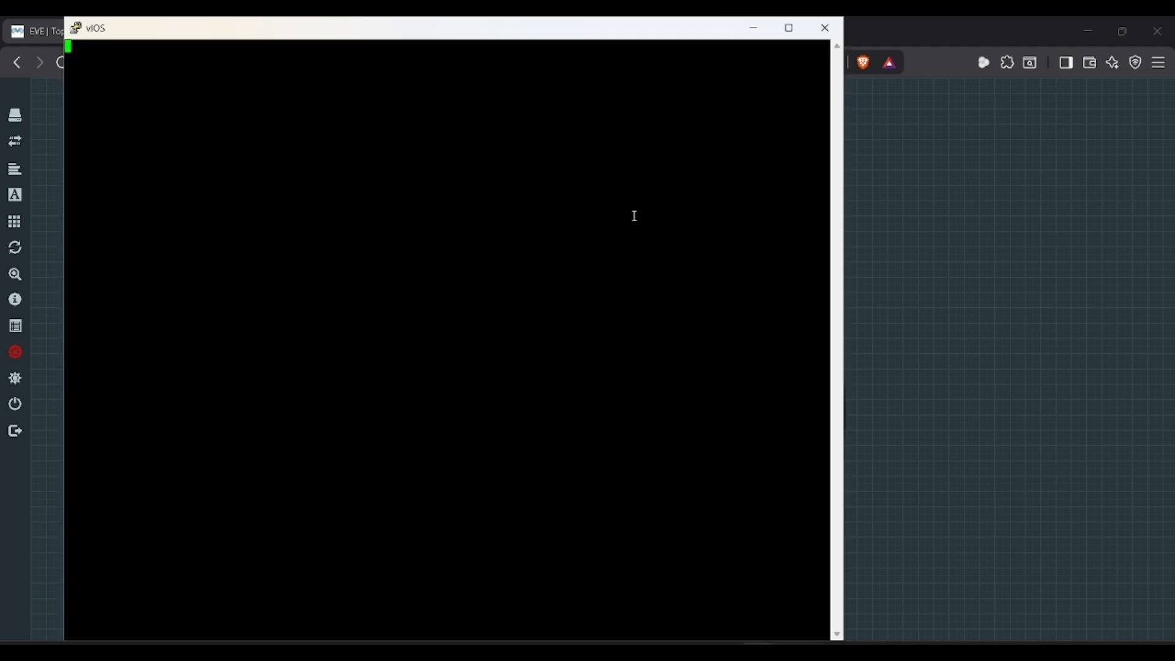
{"action": "key", "text": "alt+Tab"}
{"action": "key", "text": "alt+Tab"}
{"action": "key", "text": "alt+Tab"}
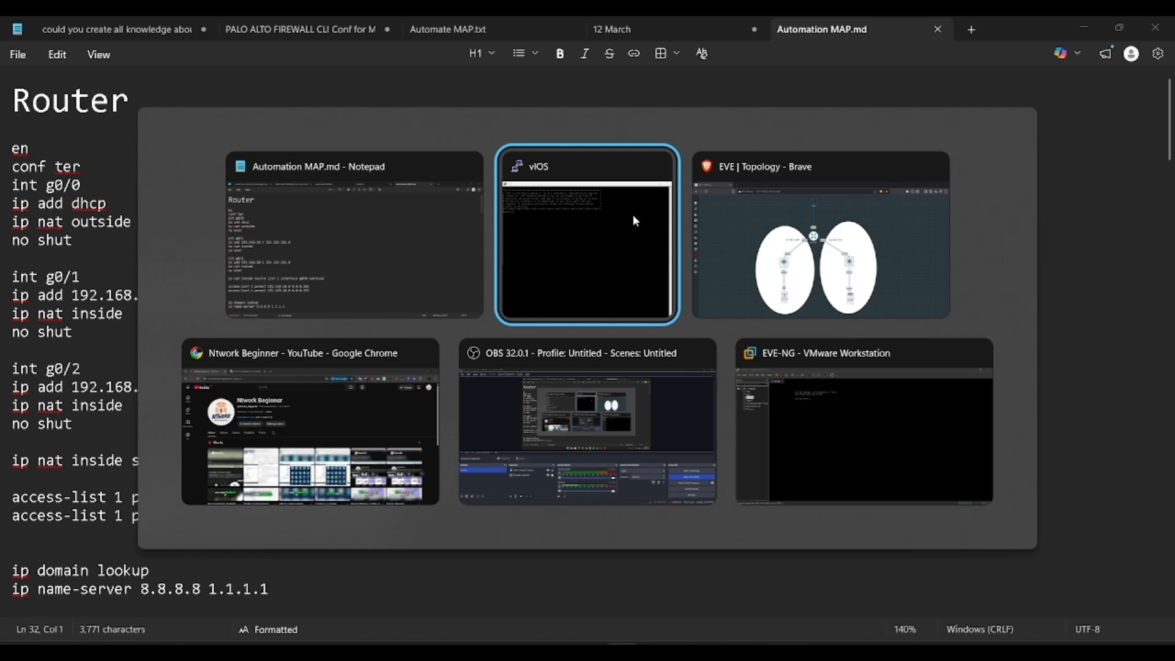
Step: Place the console beside Notepad and select the int g0/0 commands in the notes
{"action": "left_click_drag", "start_coordinate": [621, 35], "coordinate": [932, 17]}
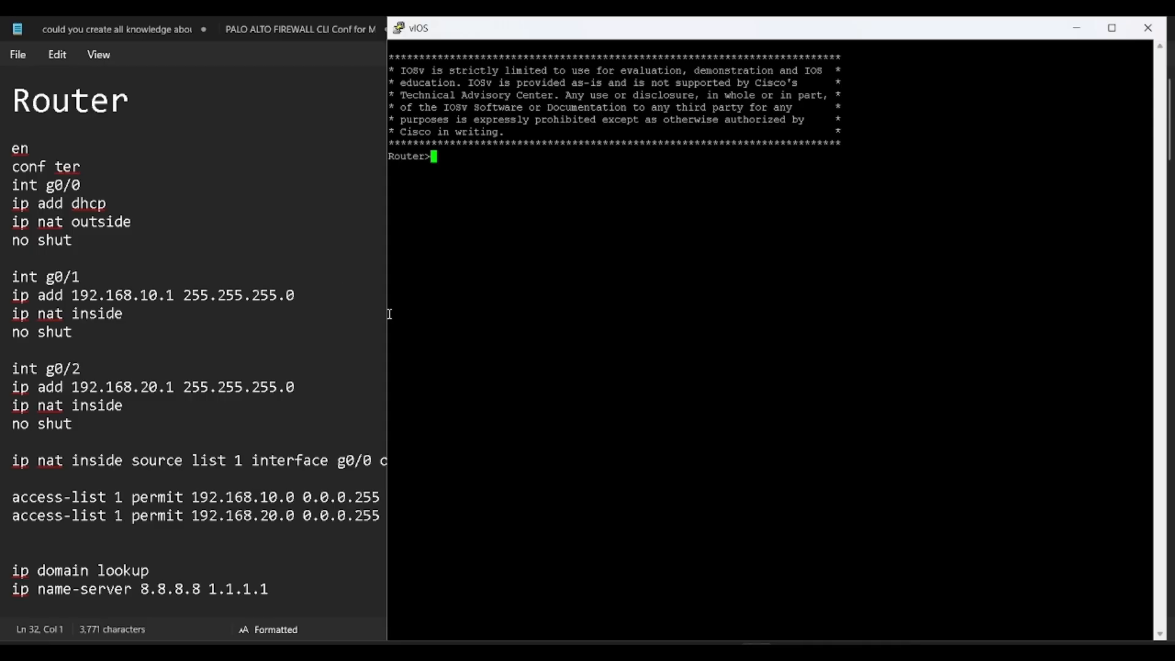
{"action": "left_click_drag", "start_coordinate": [386, 313], "coordinate": [479, 307]}
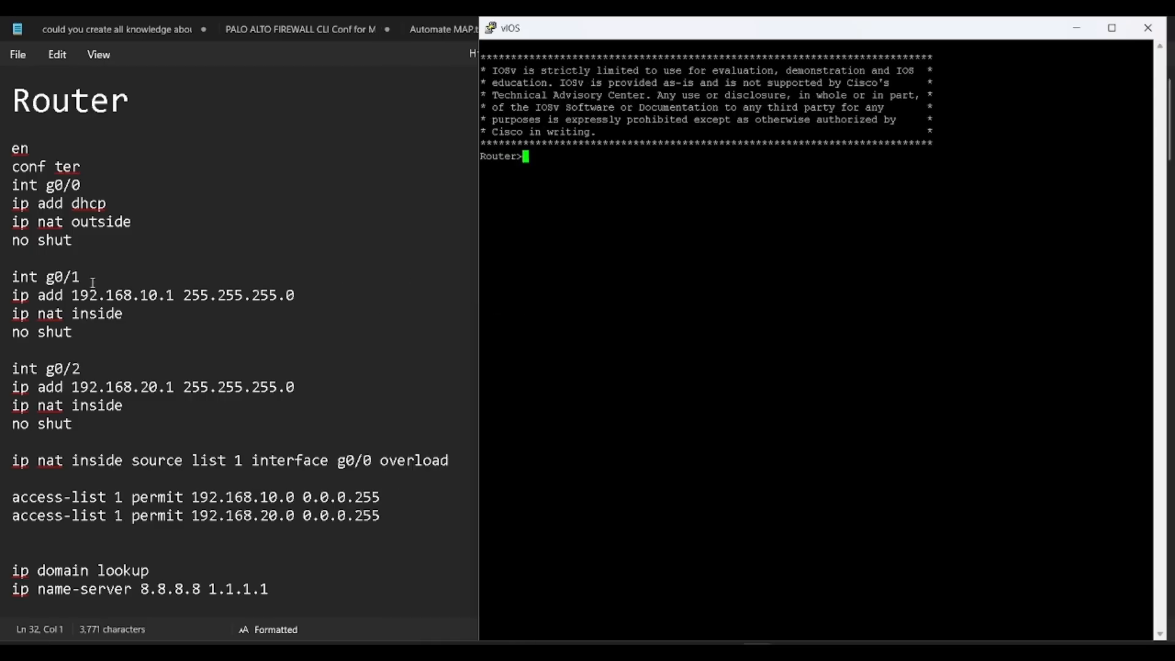
{"action": "left_click_drag", "start_coordinate": [85, 245], "coordinate": [12, 187]}
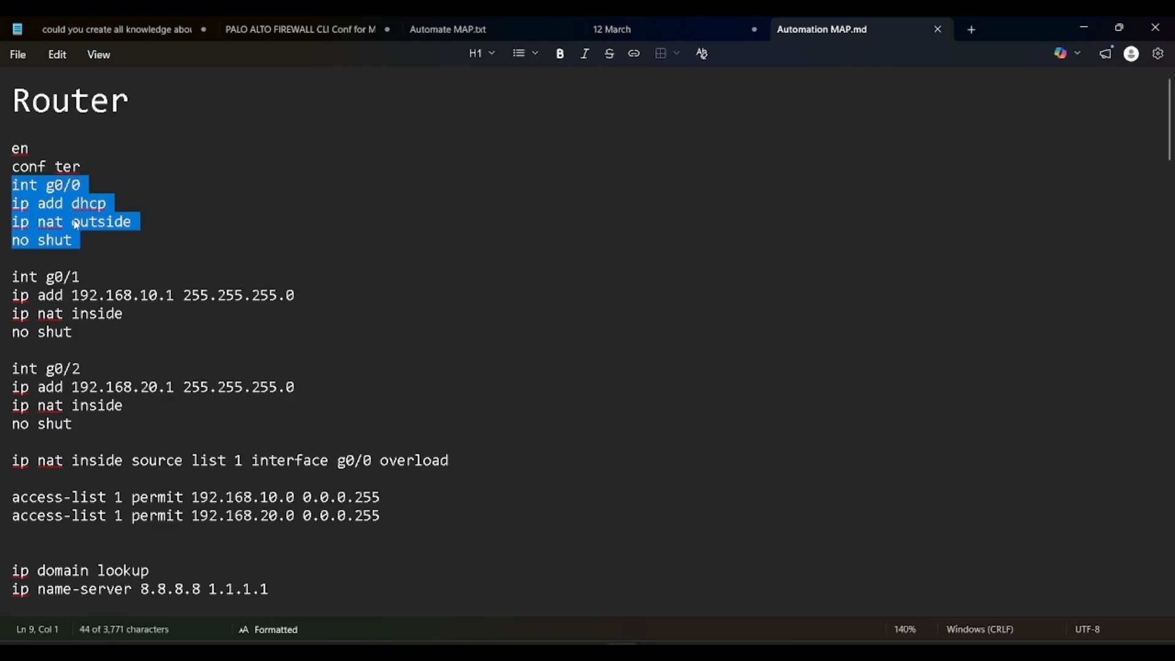
Step: Switch between the EVE-NG topology and the router configuration notes
{"action": "key", "text": "alt+Tab"}
{"action": "key", "text": "Tab"}
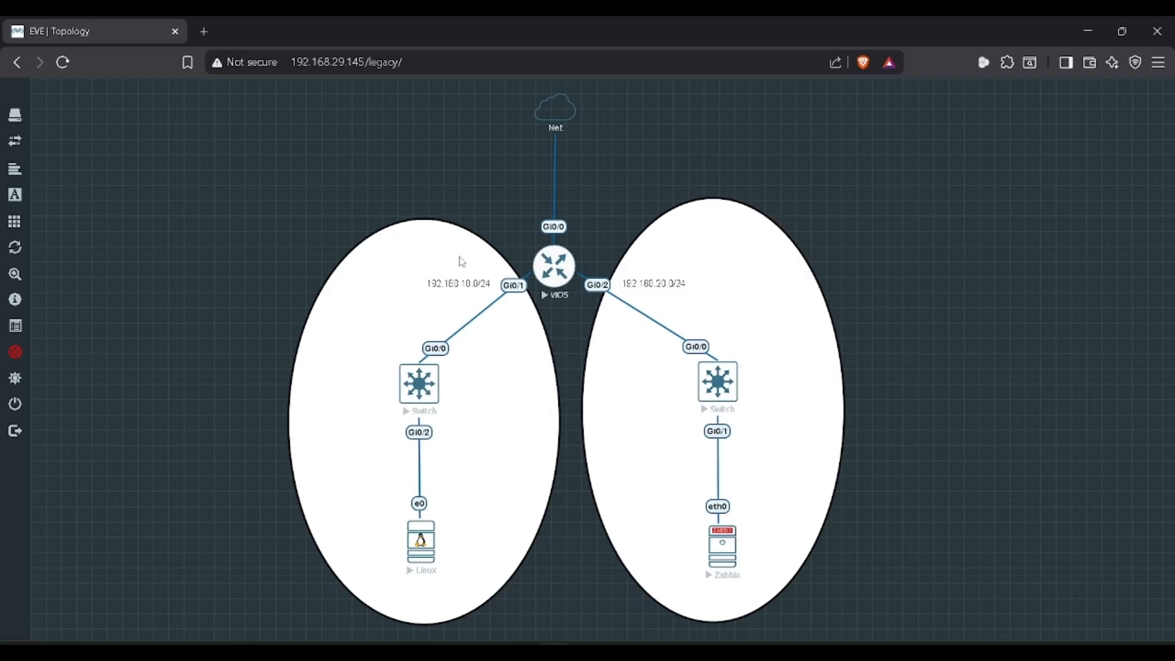
{"action": "left_click", "coordinate": [557, 282]}
{"action": "key", "text": "alt+Tab"}
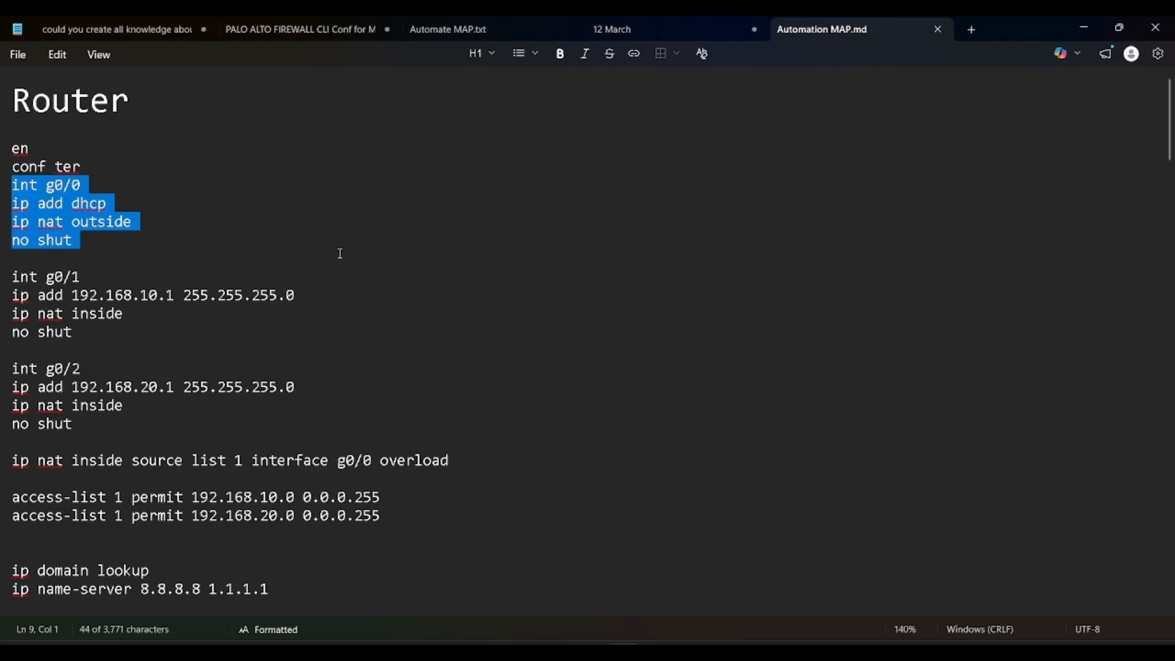
{"action": "key", "text": "alt+Tab"}
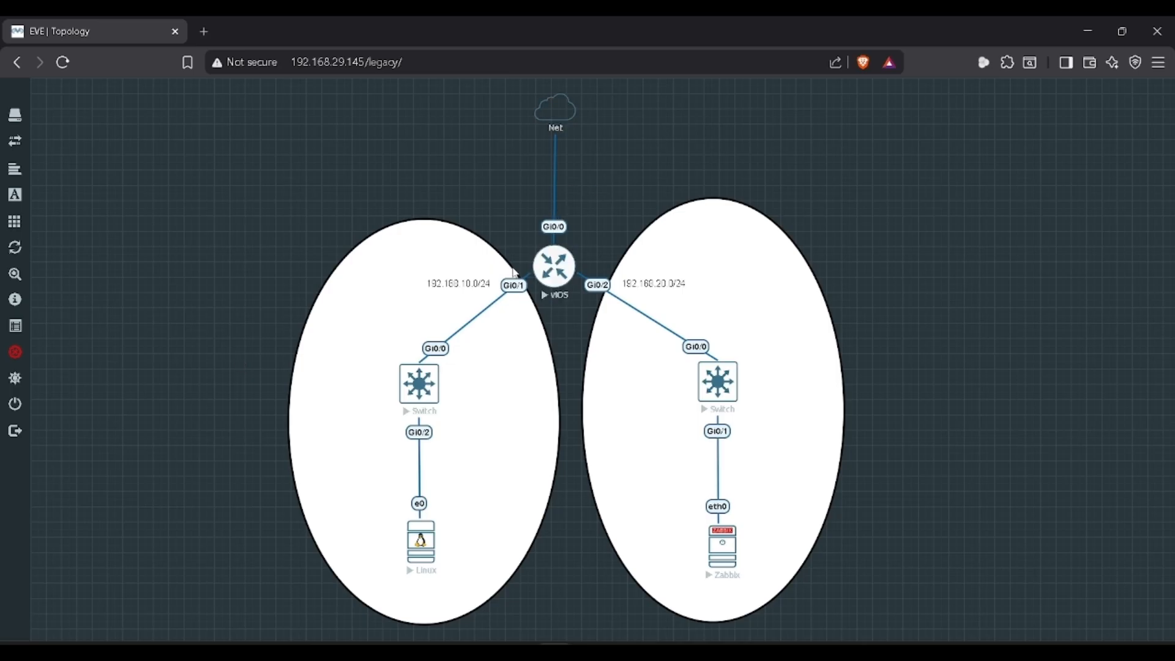
{"action": "key", "text": "alt+Tab"}
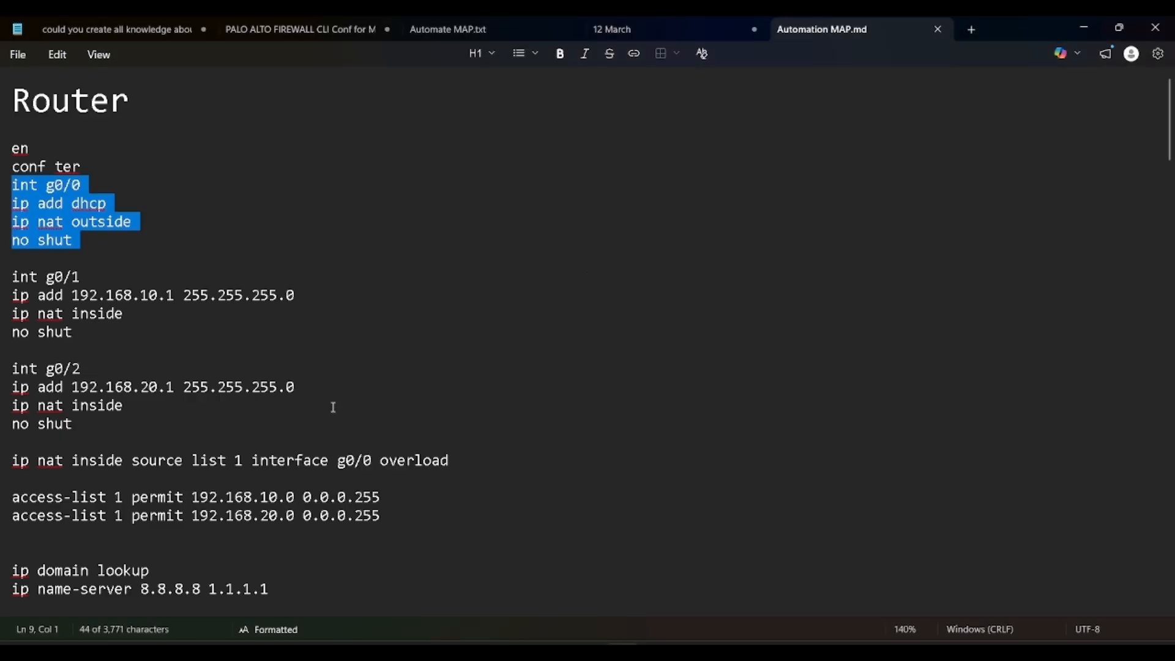
Step: Review the NAT overload, access-list, domain lookup and five snmp-server lines, then return to the console
{"action": "left_click_drag", "start_coordinate": [295, 460], "coordinate": [413, 460]}
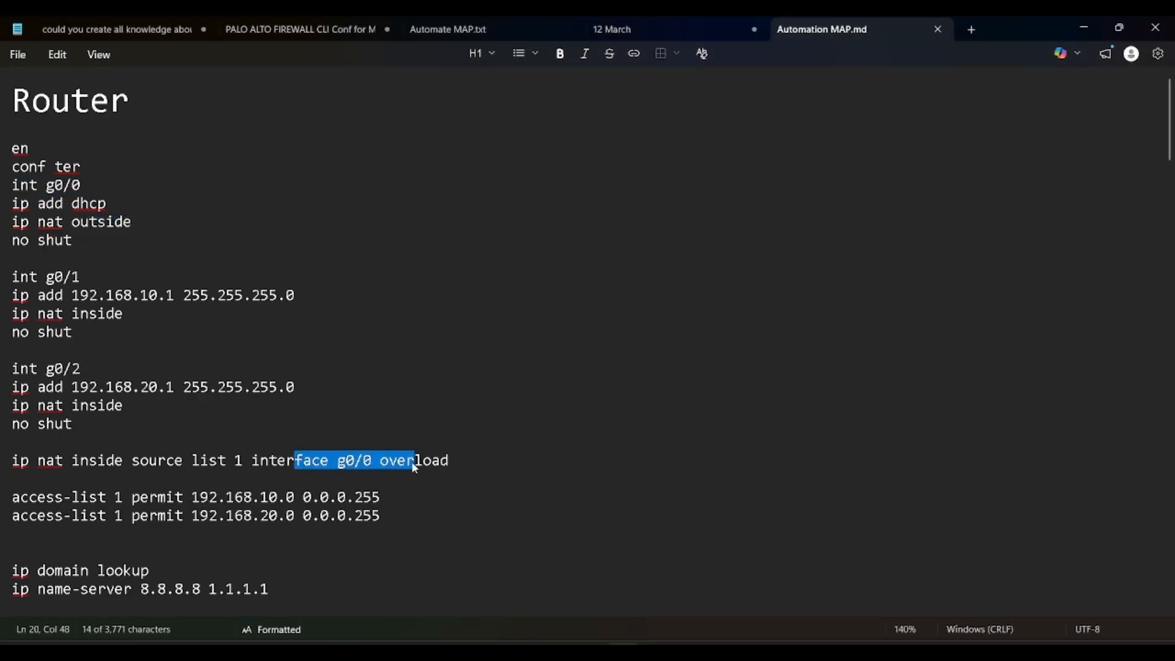
{"action": "left_click_drag", "start_coordinate": [385, 522], "coordinate": [75, 497]}
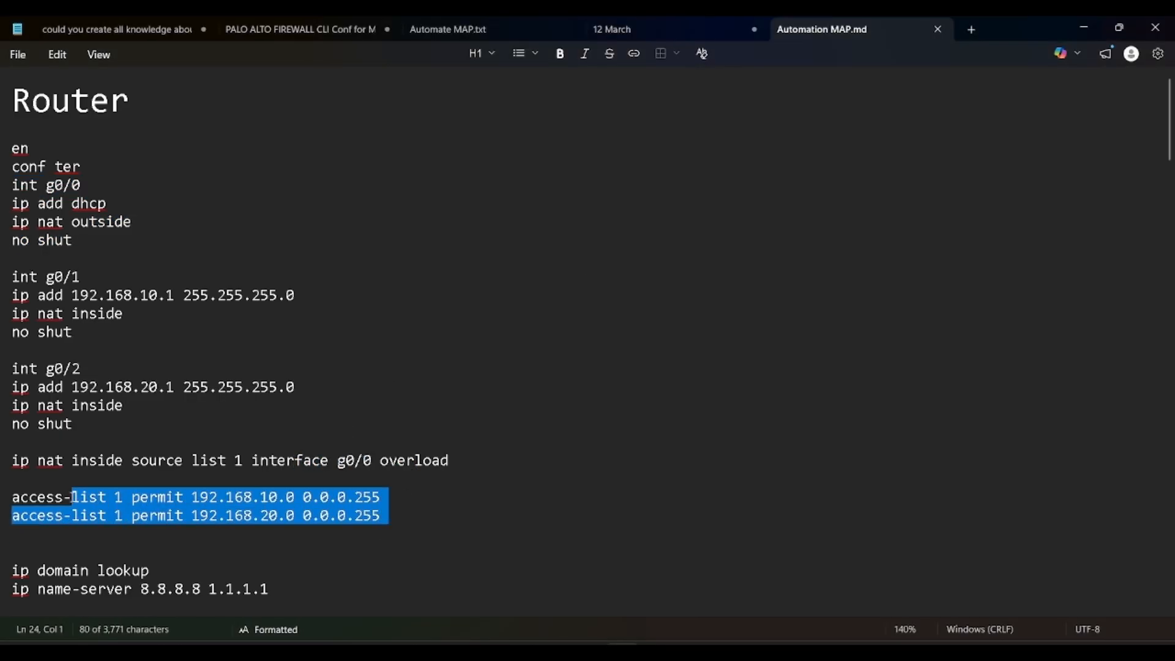
{"action": "left_click", "coordinate": [66, 497]}
{"action": "scroll", "coordinate": [90, 499], "scroll_direction": "down", "scroll_amount": 2}
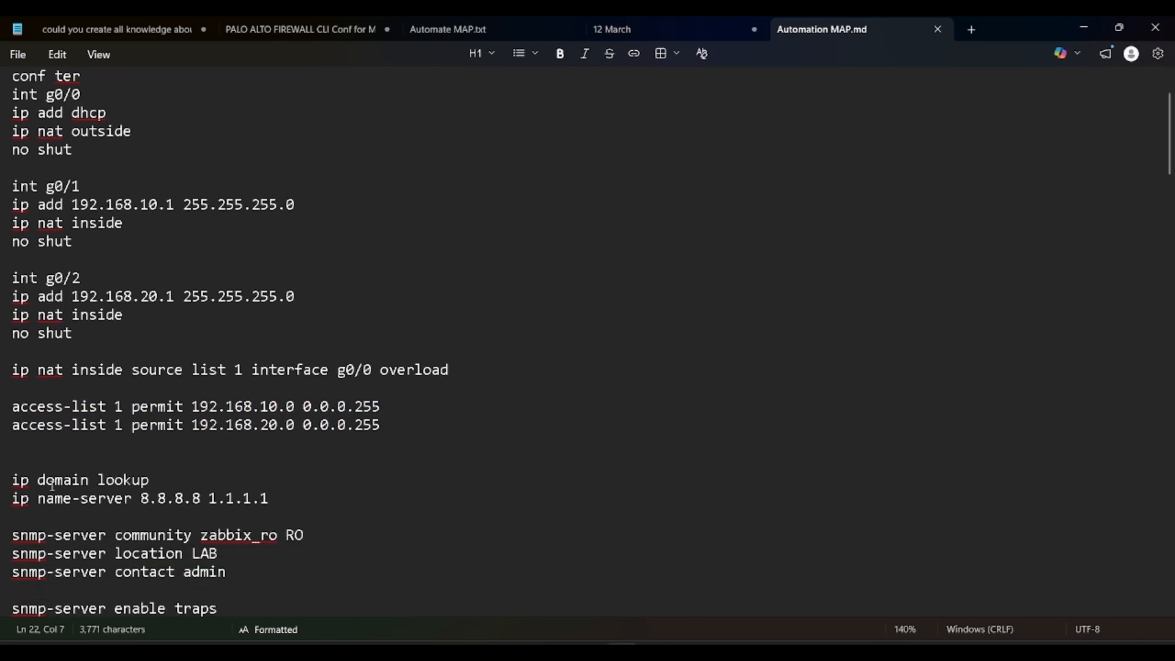
{"action": "left_click_drag", "start_coordinate": [36, 480], "coordinate": [109, 477]}
{"action": "left_click_drag", "start_coordinate": [48, 500], "coordinate": [133, 501]}
{"action": "scroll", "coordinate": [184, 511], "scroll_direction": "down", "scroll_amount": 2}
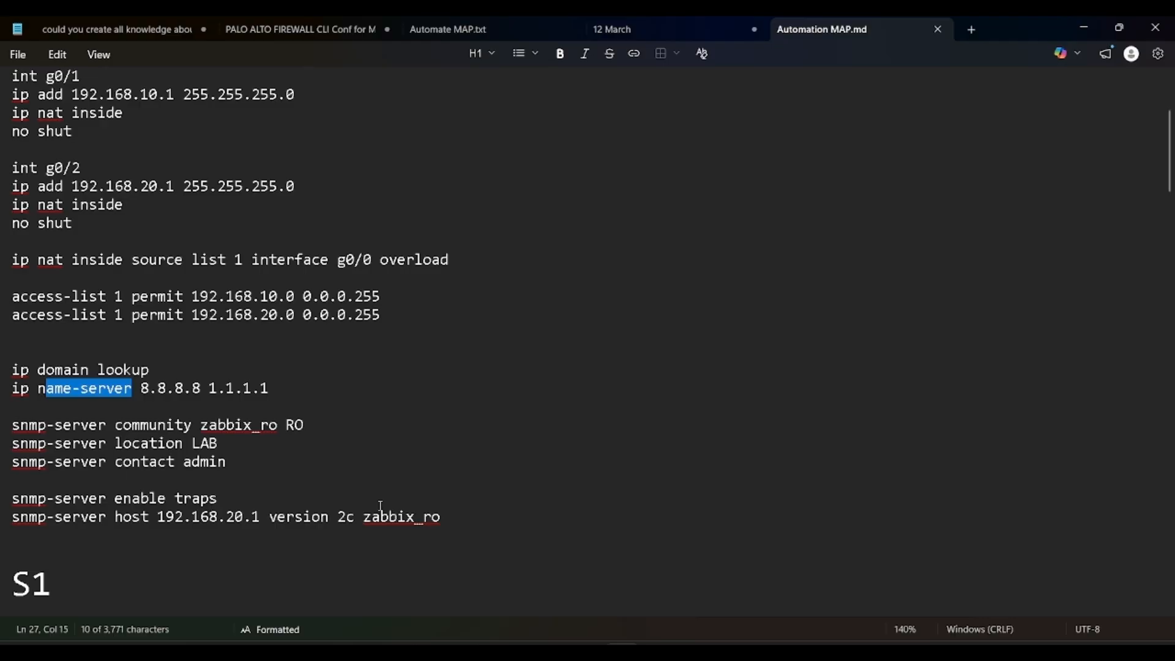
{"action": "left_click_drag", "start_coordinate": [441, 516], "coordinate": [11, 427]}
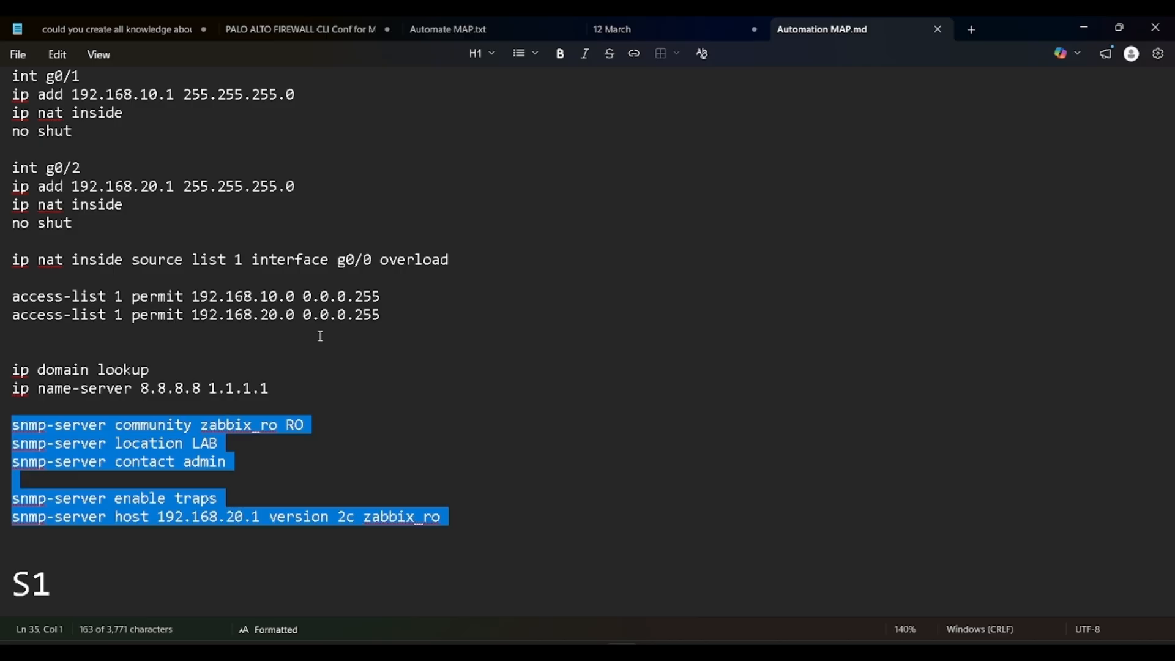
{"action": "scroll", "coordinate": [321, 337], "scroll_direction": "up", "scroll_amount": 4}
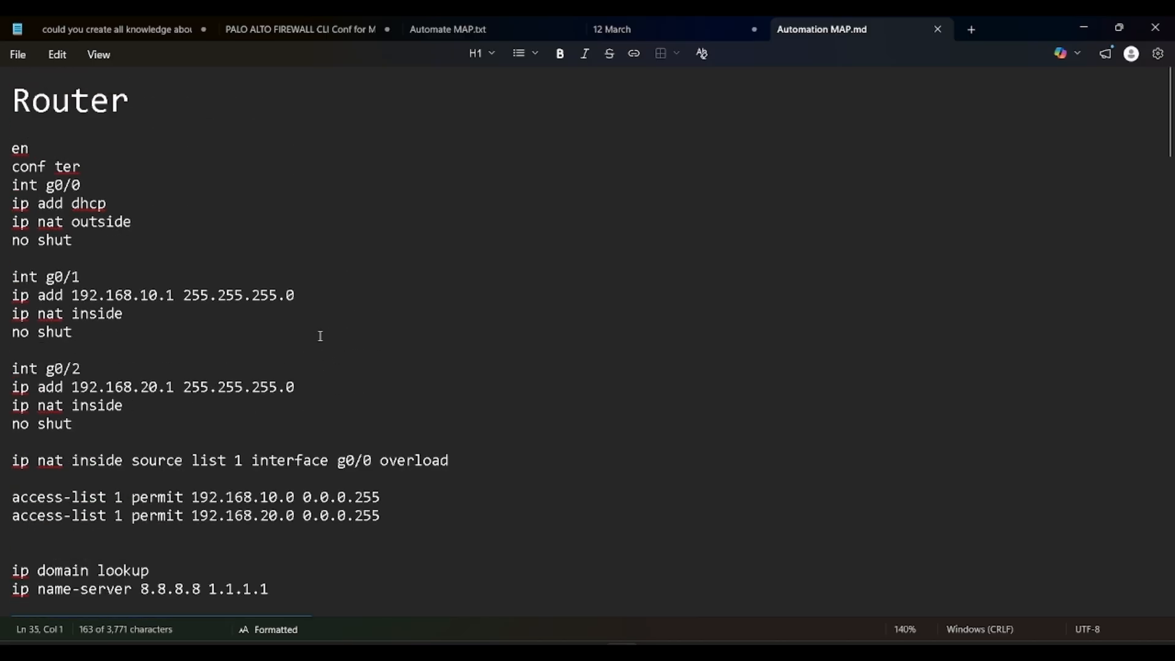
{"action": "key", "text": "alt+Tab"}
{"action": "key", "text": "alt+Tab"}
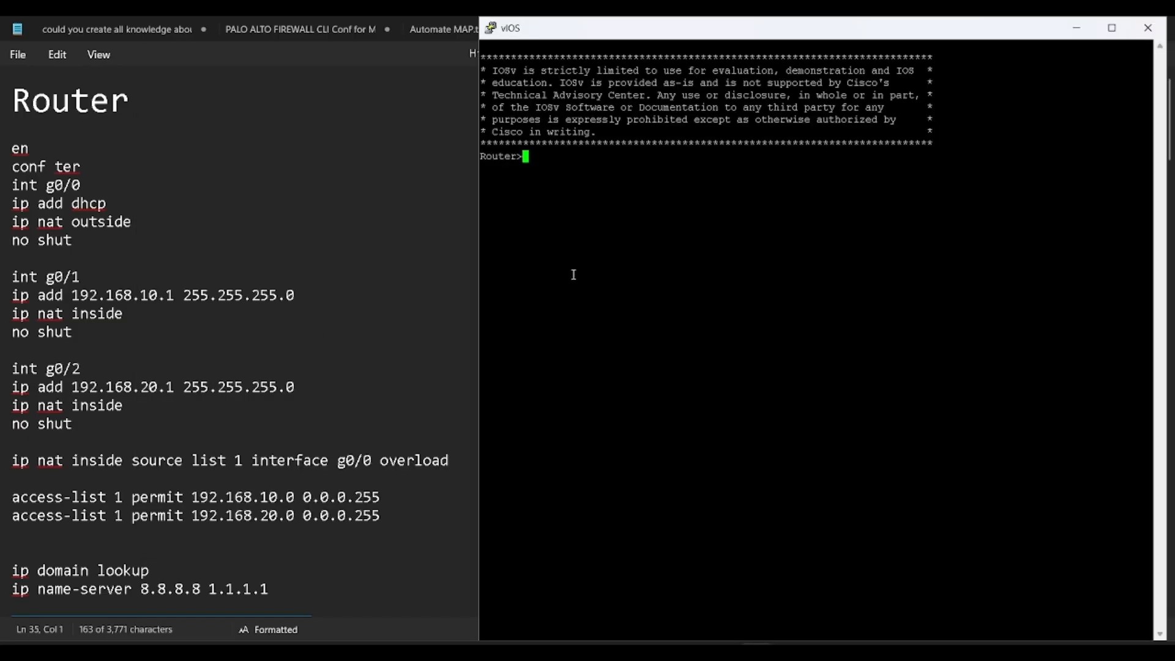
Step: Enter privileged and global configuration mode and set the hostname to R1
{"action": "type", "text": "en"}
{"action": "key", "text": "Return"}
{"action": "type", "text": "host"}
{"action": "key", "text": "BackSpace"}
{"action": "key", "text": "Tab"}
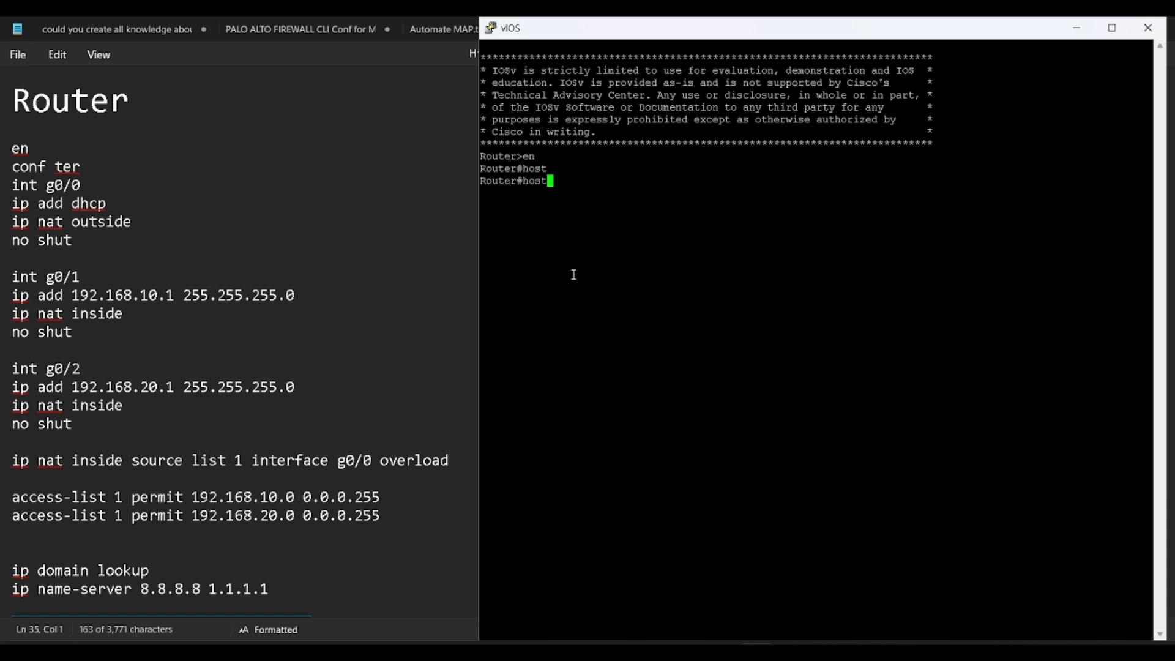
{"action": "key", "text": "BackSpace"}
{"action": "key", "text": "BackSpace"}
{"action": "key", "text": "BackSpace"}
{"action": "key", "text": "BackSpace"}
{"action": "type", "text": "conf ter"}
{"action": "key", "text": "Return"}
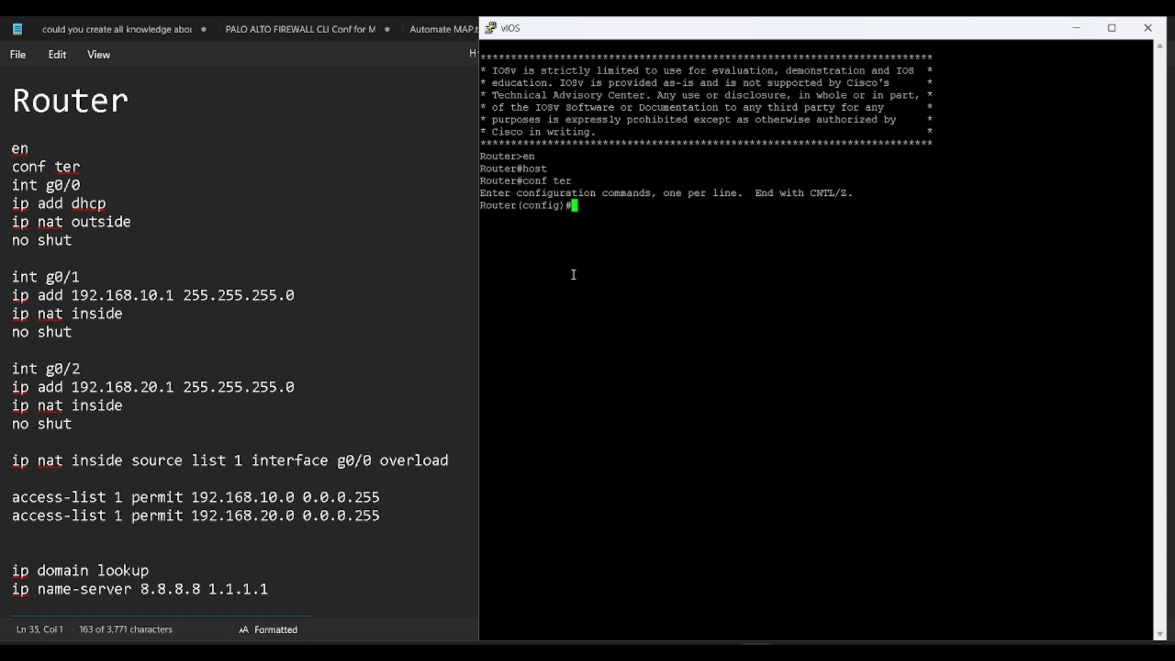
{"action": "type", "text": "ho"}
{"action": "key", "text": "Tab"}
{"action": "type", "text": "R1"}
{"action": "key", "text": "Return"}
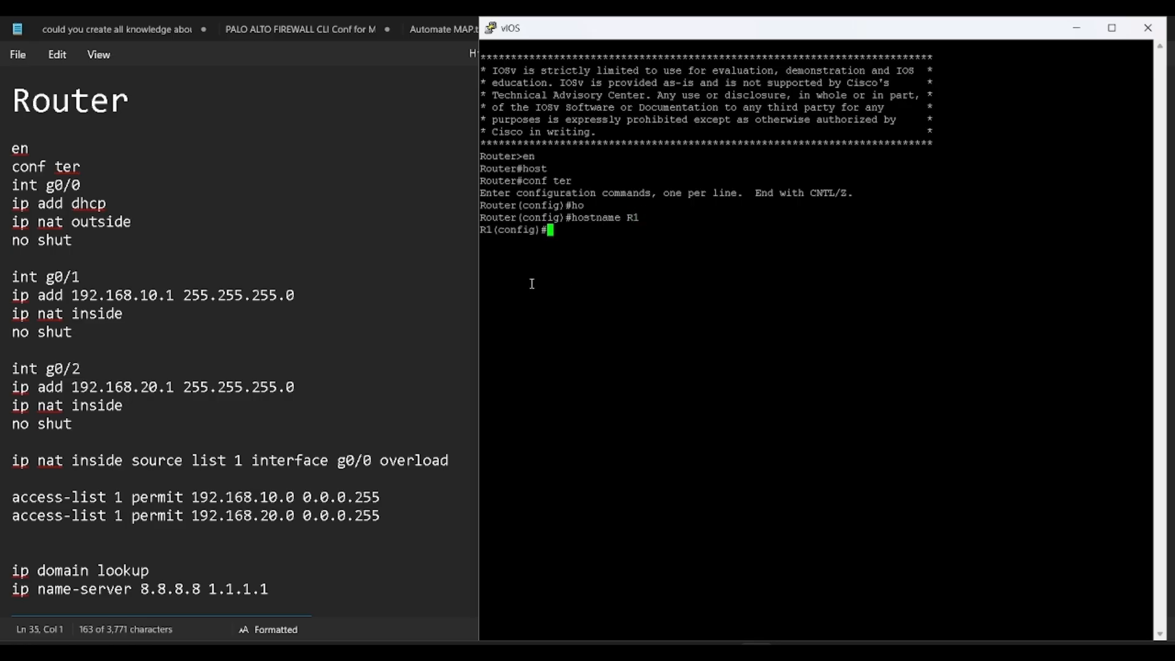
Step: Paste the interface, NAT, DNS and SNMP config from the notes, save with do wr, and close the console
{"action": "left_click_drag", "start_coordinate": [14, 153], "coordinate": [450, 360]}
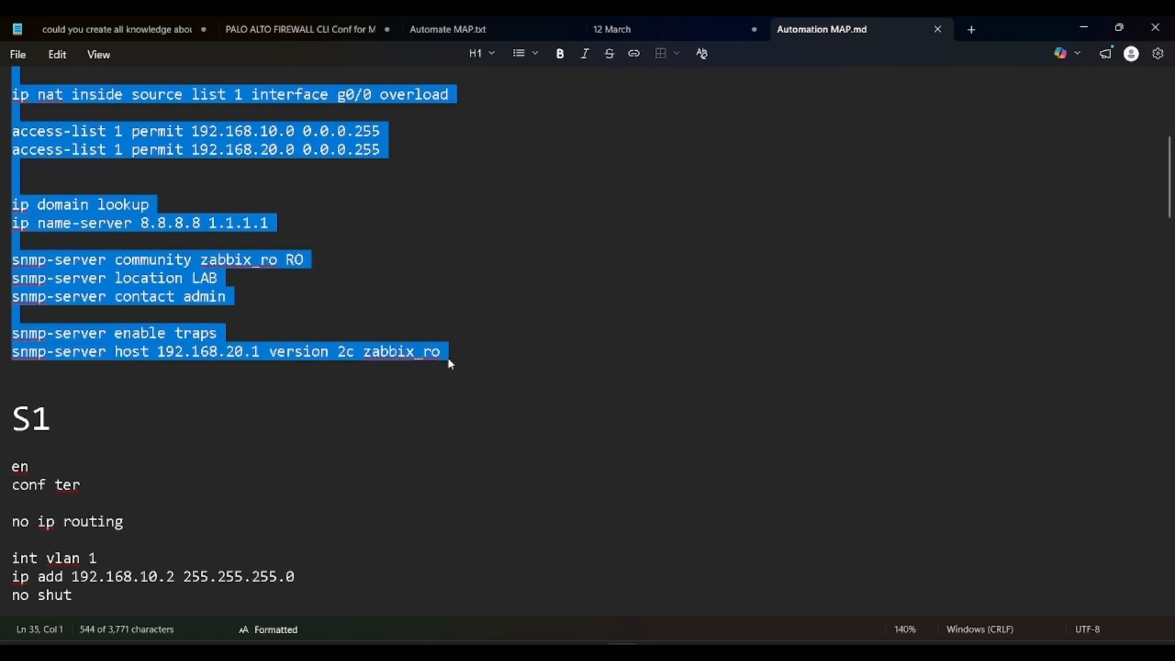
{"action": "key", "text": "alt+Tab"}
{"action": "right_click", "coordinate": [771, 260]}
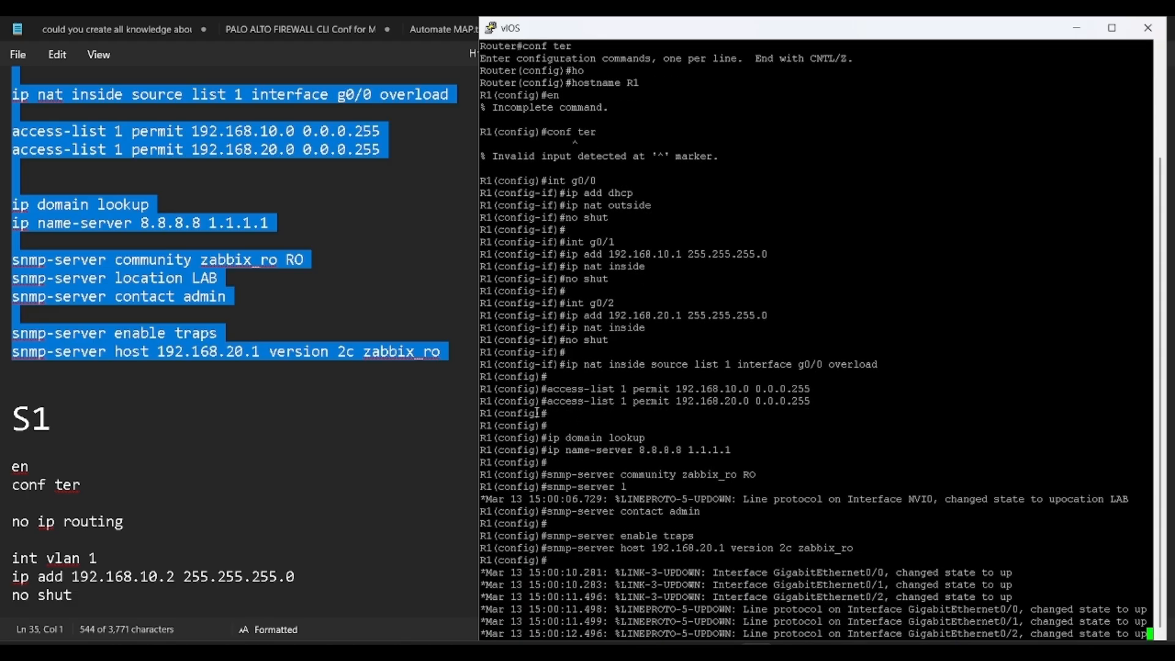
{"action": "key", "text": "Return"}
{"action": "key", "text": "Return"}
{"action": "type", "text": "do wr"}
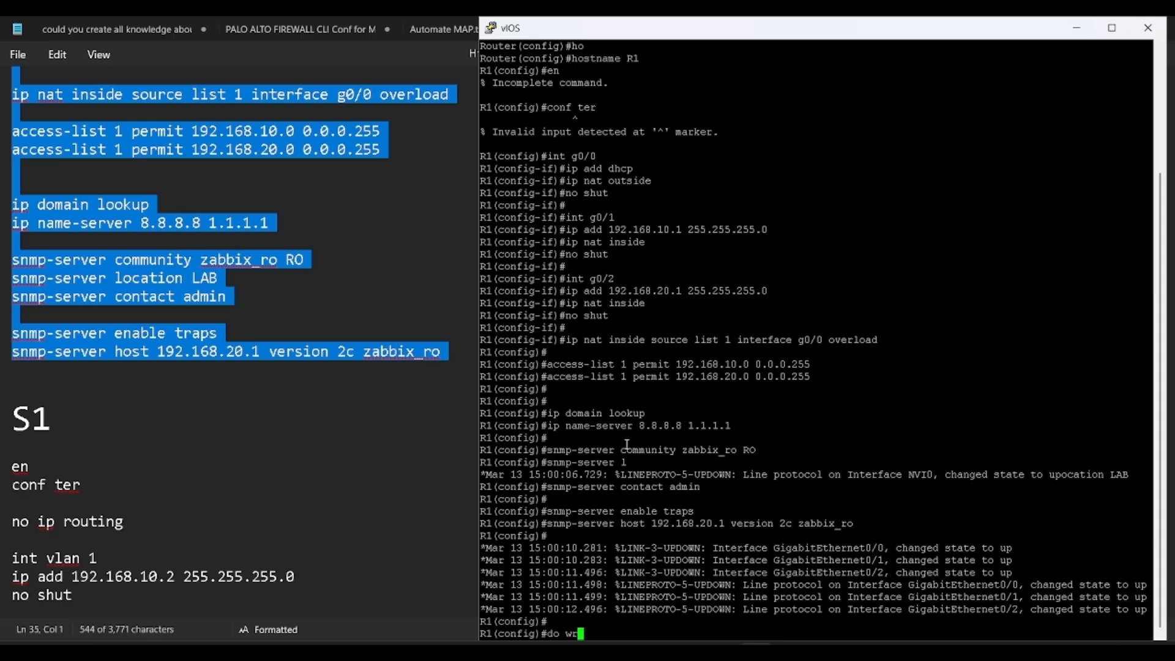
{"action": "key", "text": "Return"}
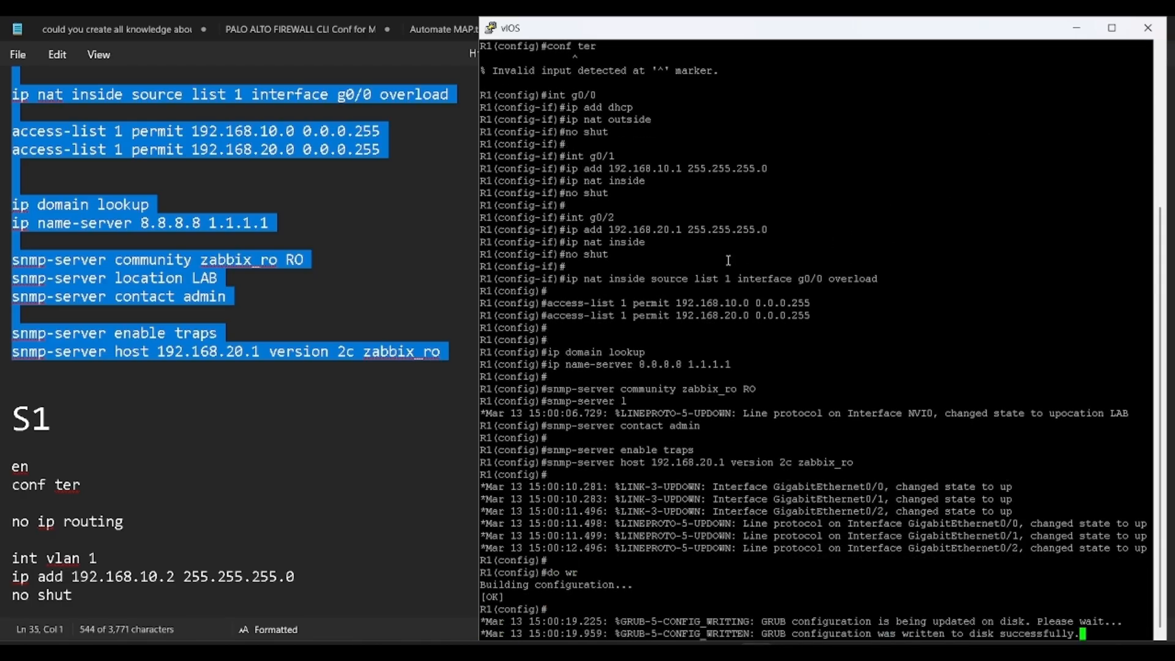
{"action": "left_click", "coordinate": [1149, 28]}
Step: Confirm closing the router session and clear the selection in the notes
{"action": "left_click", "coordinate": [584, 392]}
{"action": "scroll", "coordinate": [499, 271], "scroll_direction": "up", "scroll_amount": 6}
{"action": "left_click", "coordinate": [500, 271]}
Step: Cycle between the topology and notes, then scroll down to the S1 switch section
{"action": "key", "text": "alt+Tab"}
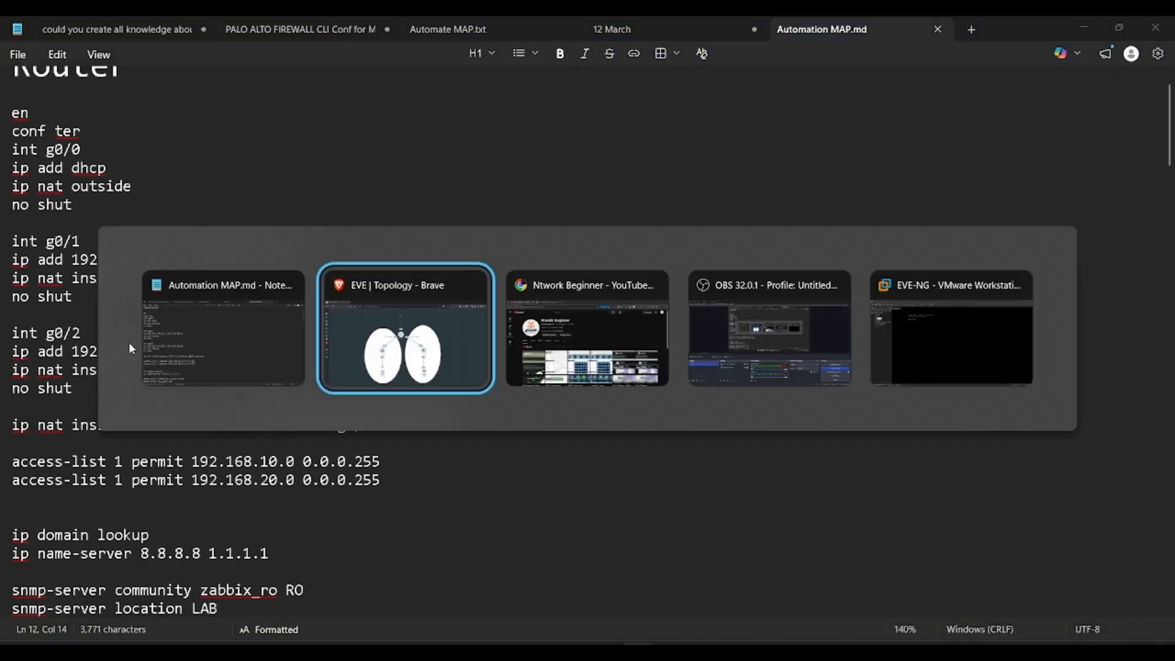
{"action": "key", "text": "alt+Tab"}
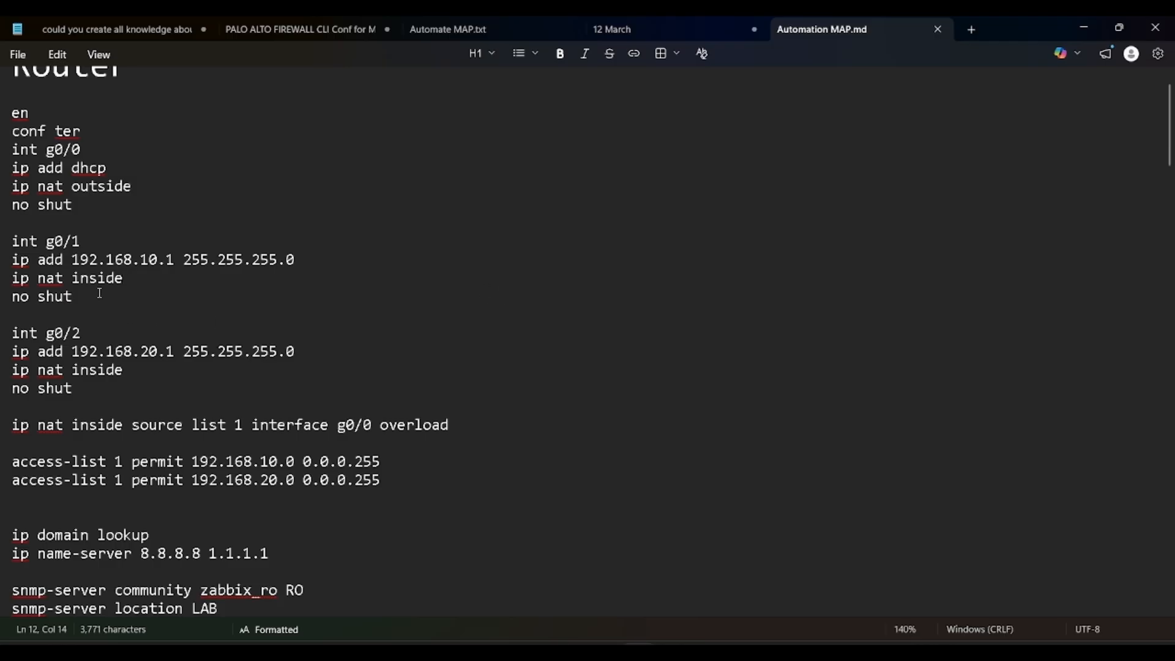
{"action": "key", "text": "alt+Tab"}
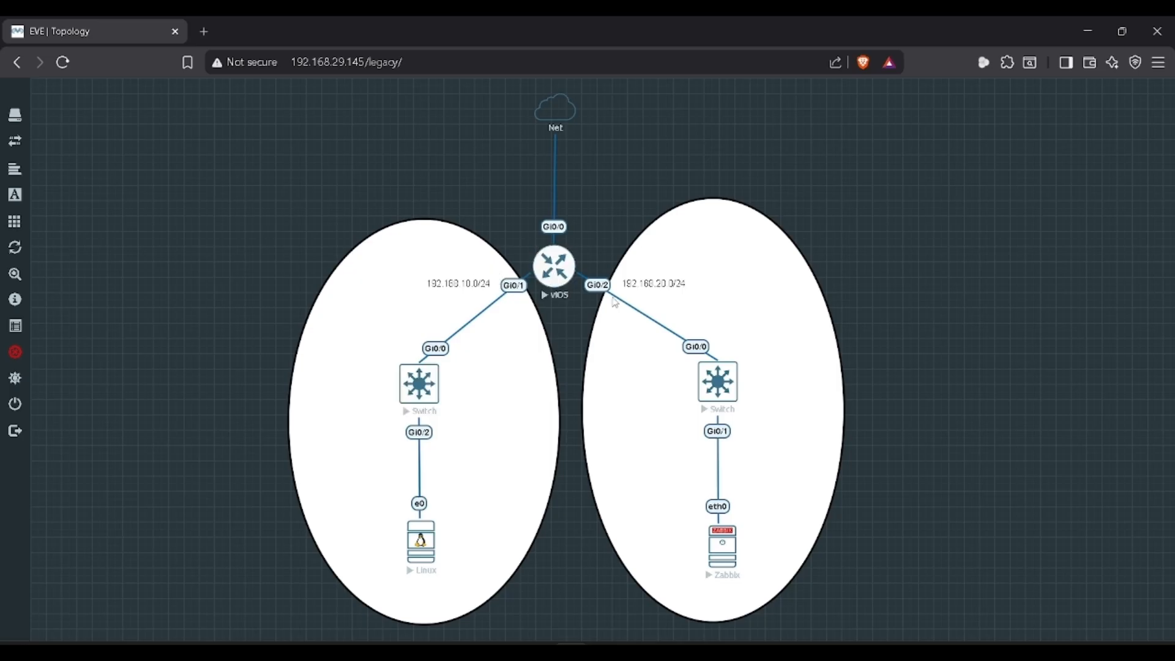
{"action": "key", "text": "alt+Tab"}
{"action": "scroll", "coordinate": [174, 383], "scroll_direction": "down", "scroll_amount": 10}
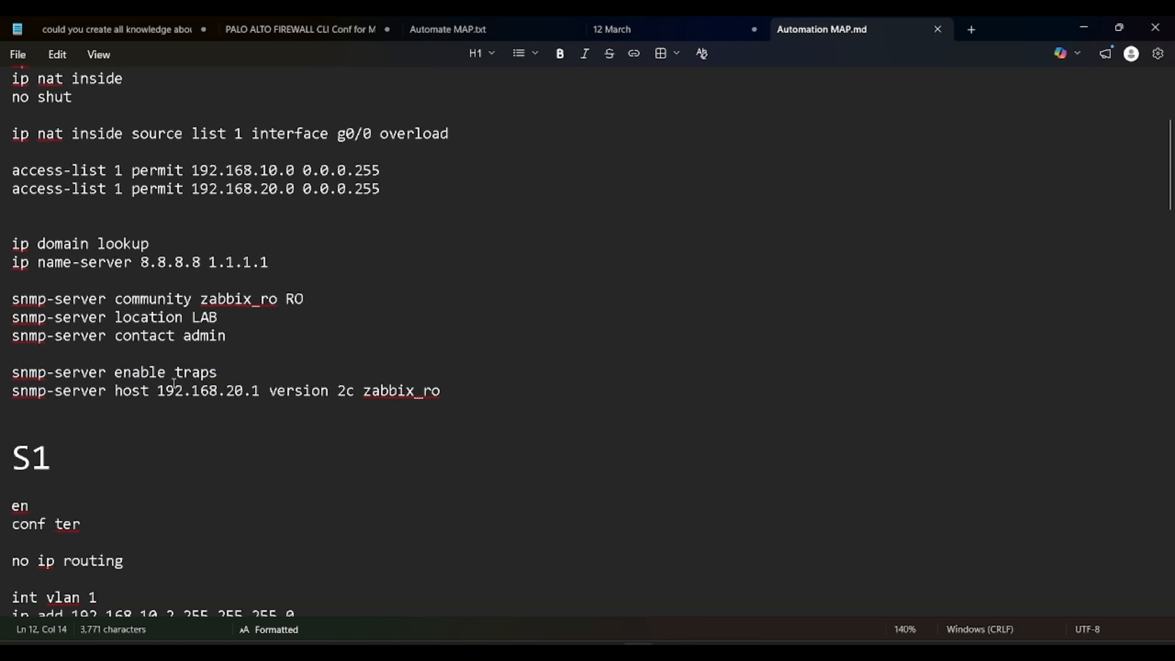
Step: Open the left switch's telnet console on the right half at full height and wake its prompt
{"action": "scroll", "coordinate": [173, 383], "scroll_direction": "down", "scroll_amount": 1}
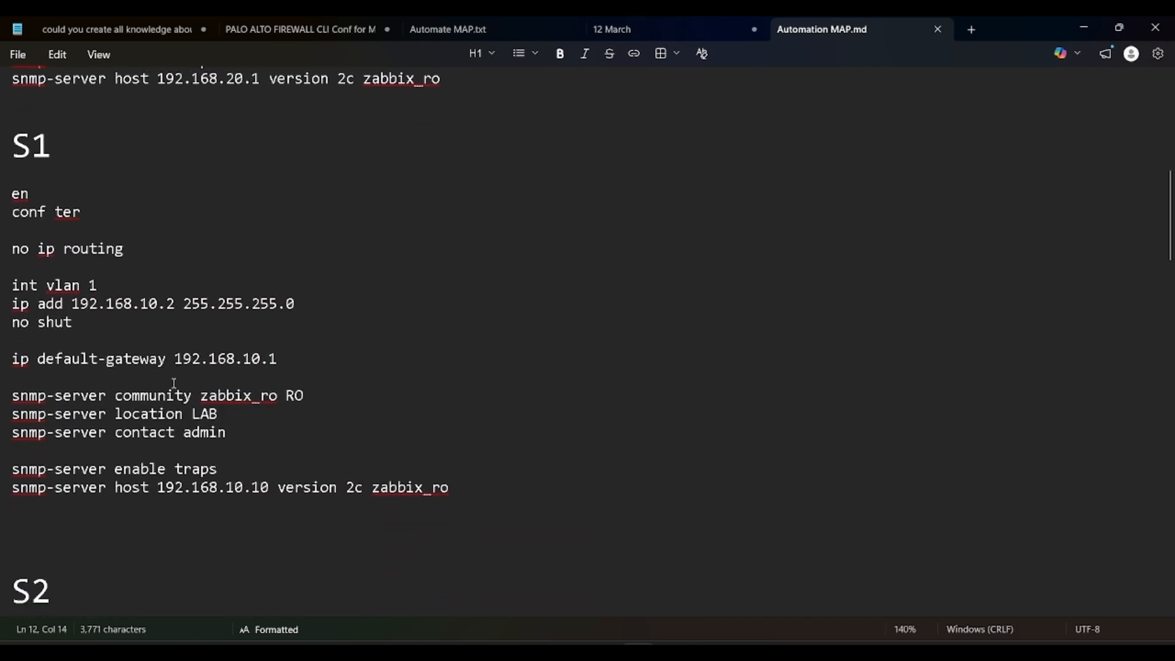
{"action": "key", "text": "alt+Tab"}
{"action": "left_click", "coordinate": [422, 399]}
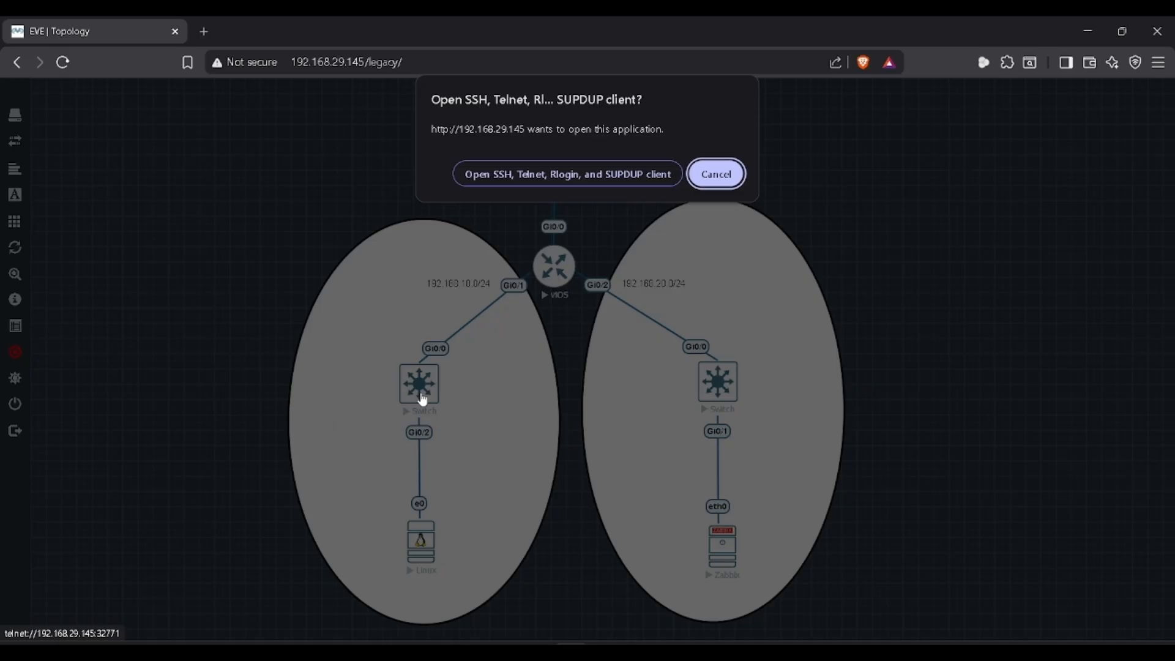
{"action": "left_click", "coordinate": [532, 172]}
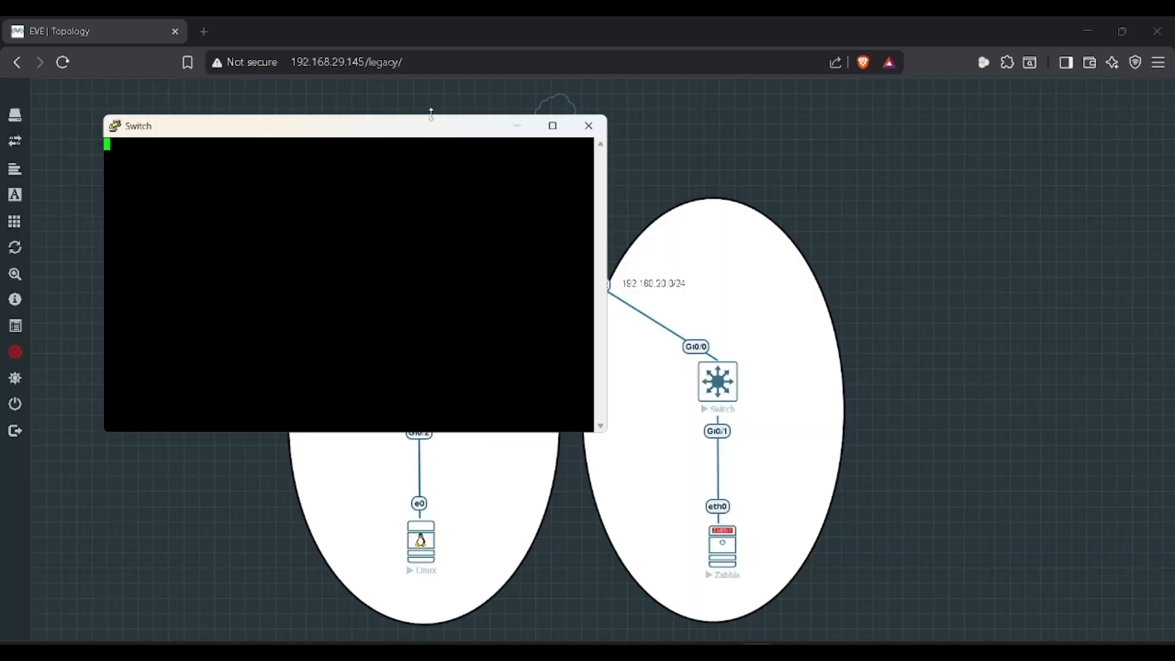
{"action": "key", "text": "alt+Tab"}
{"action": "key", "text": "alt+Tab"}
{"action": "key", "text": "alt+Tab"}
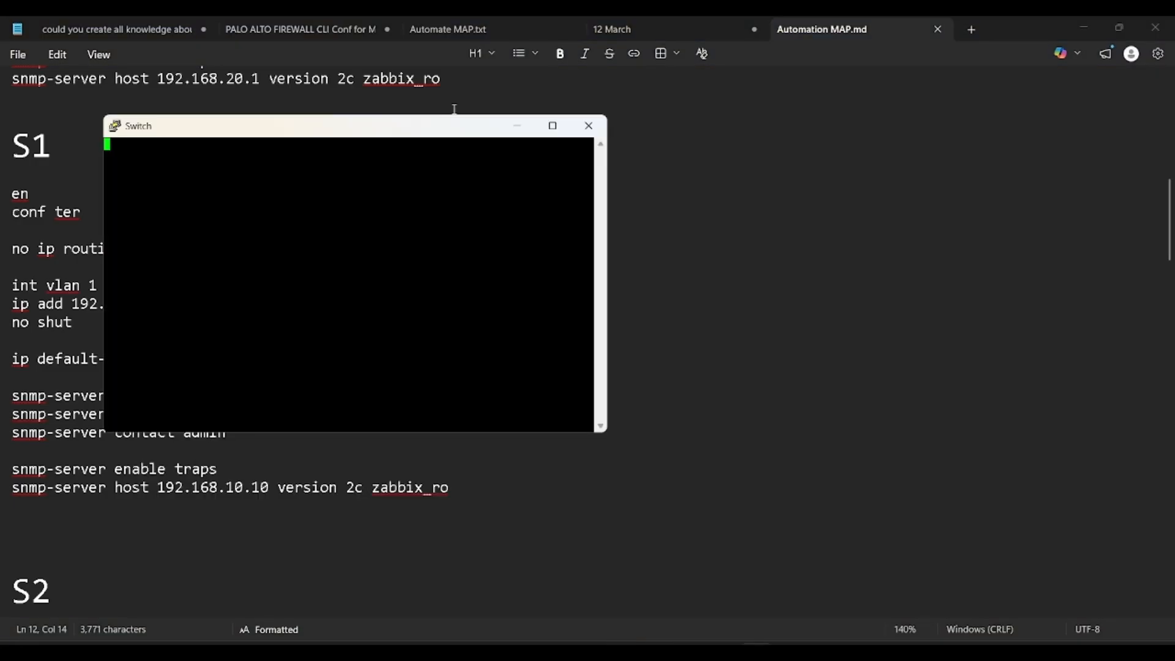
{"action": "left_click_drag", "start_coordinate": [456, 126], "coordinate": [892, 133]}
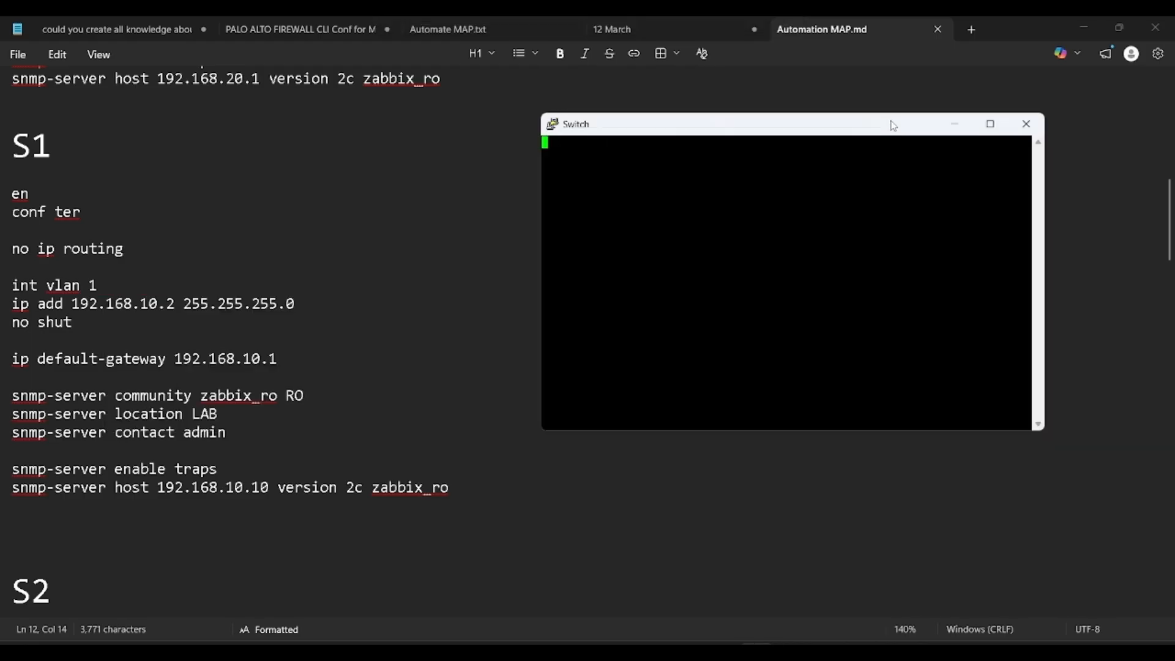
{"action": "double_click", "coordinate": [891, 113]}
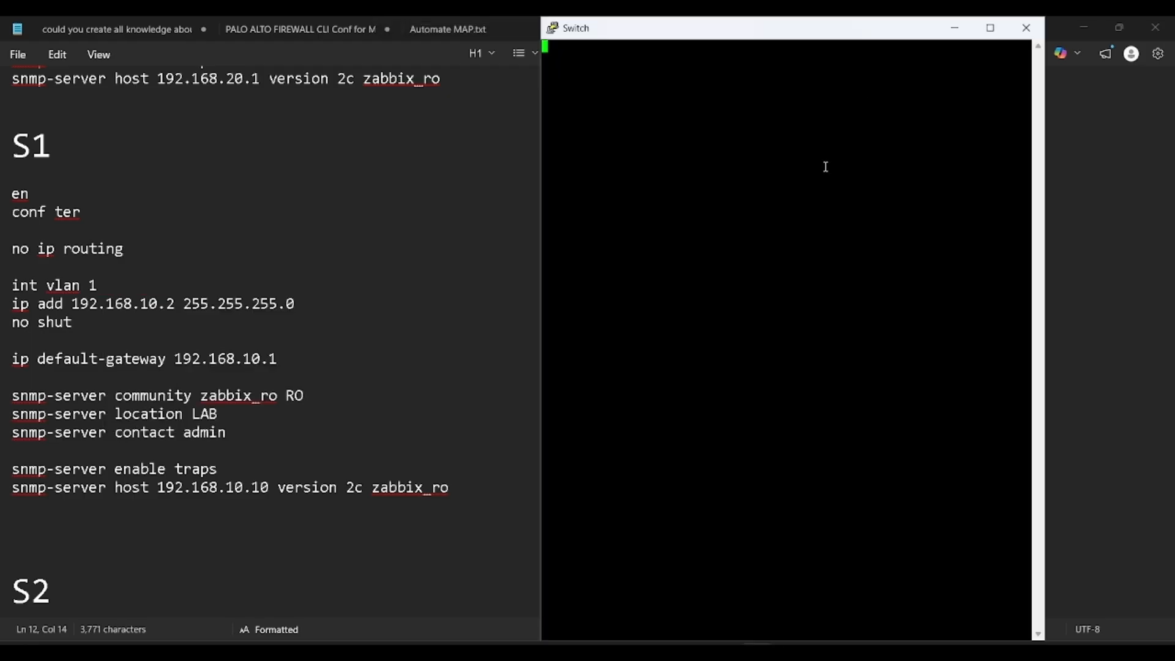
{"action": "key", "text": "Return"}
Step: Enter enable and conf ter, and set the switch hostname to S1
{"action": "key", "text": "Return"}
{"action": "type", "text": "en"}
{"action": "key", "text": "Return"}
{"action": "type", "text": "conf ter"}
{"action": "key", "text": "Return"}
{"action": "type", "text": "ho"}
{"action": "key", "text": "Tab"}
{"action": "type", "text": "S1"}
{"action": "key", "text": "Return"}
Step: Copy the S1 config from the notes, paste it into the switch, and save with do wr
{"action": "left_click", "coordinate": [168, 202]}
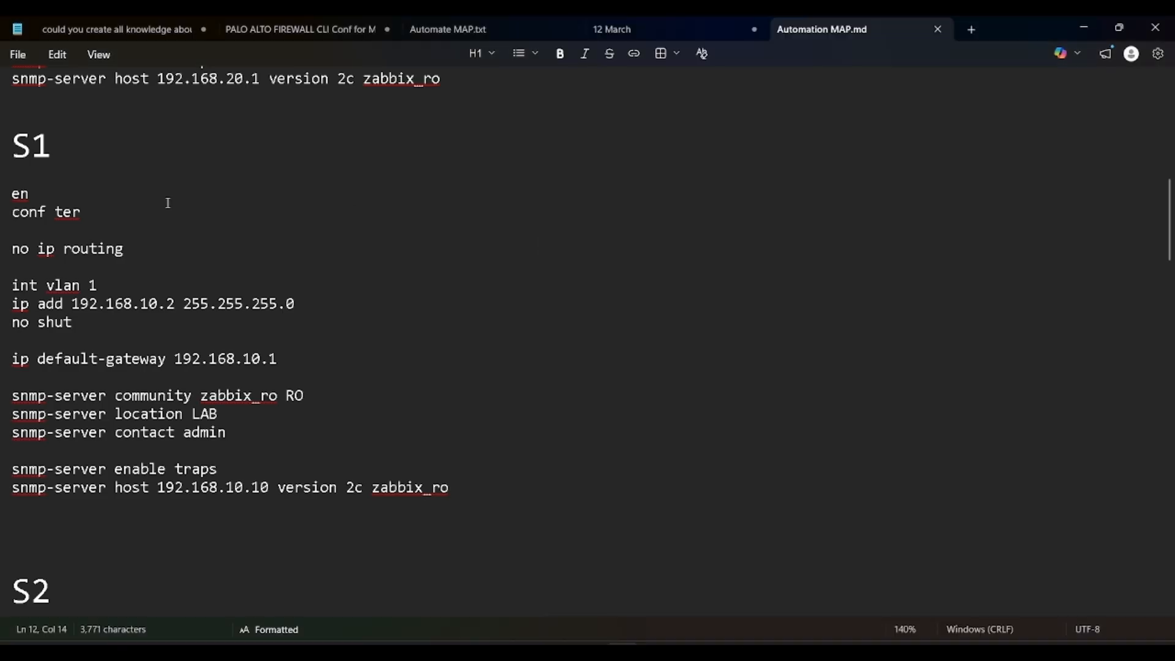
{"action": "left_click_drag", "start_coordinate": [15, 244], "coordinate": [459, 494]}
{"action": "key", "text": "ctrl+c"}
{"action": "key", "text": "alt+Tab"}
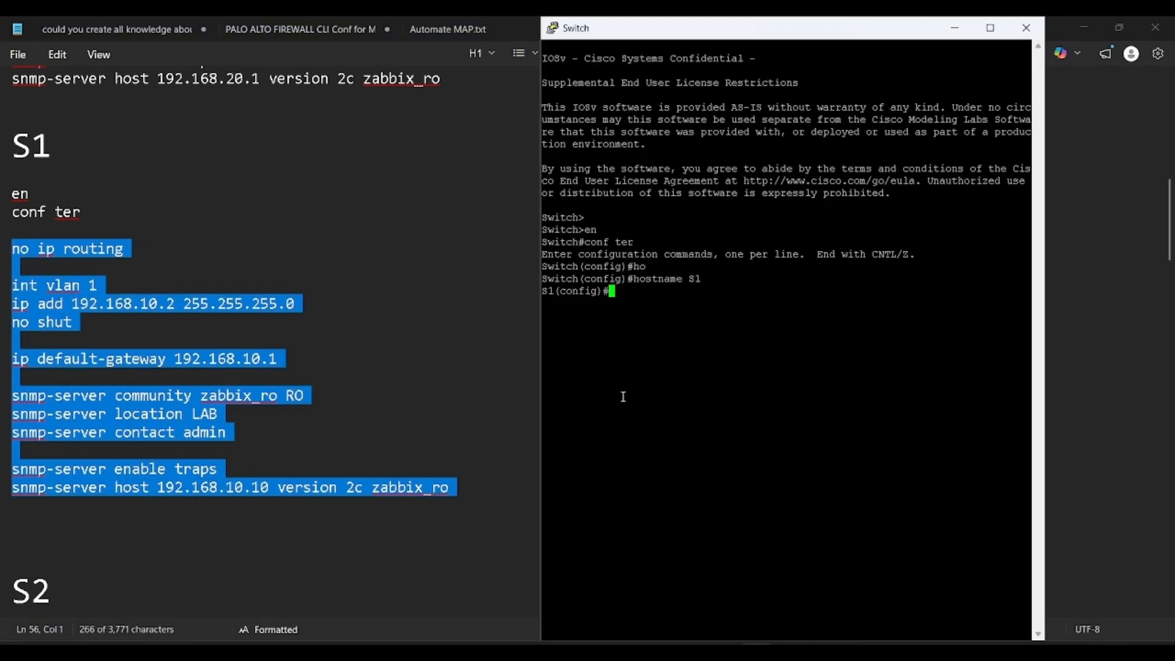
{"action": "right_click", "coordinate": [767, 376]}
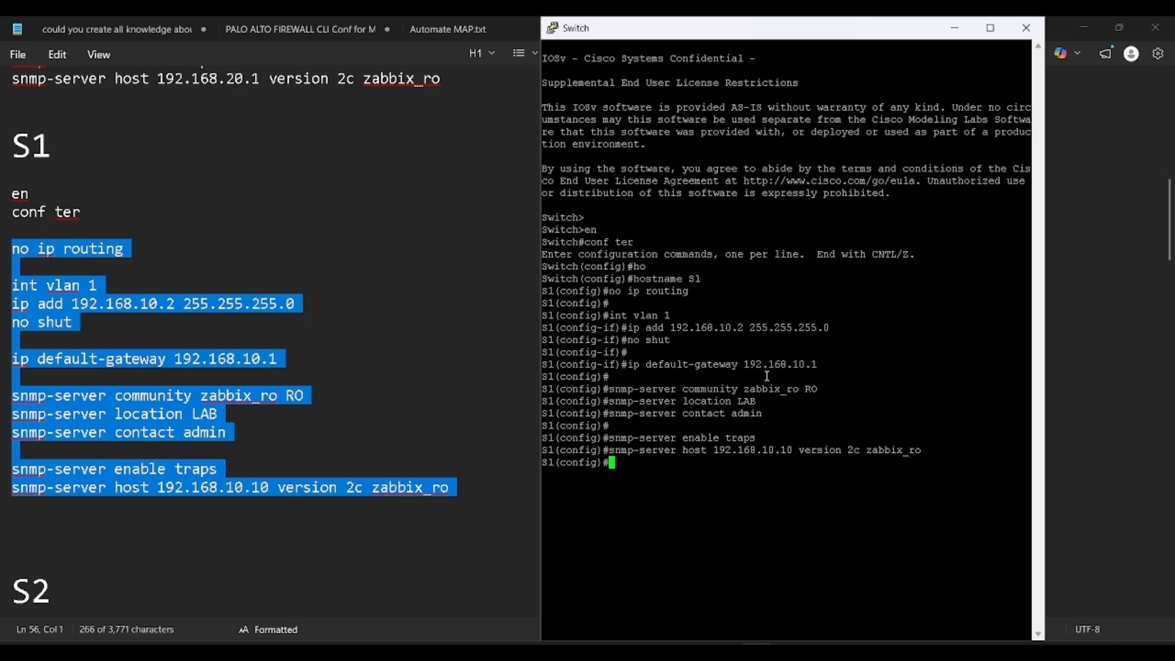
{"action": "key", "text": "Return"}
{"action": "type", "text": "do wr"}
{"action": "key", "text": "Return"}
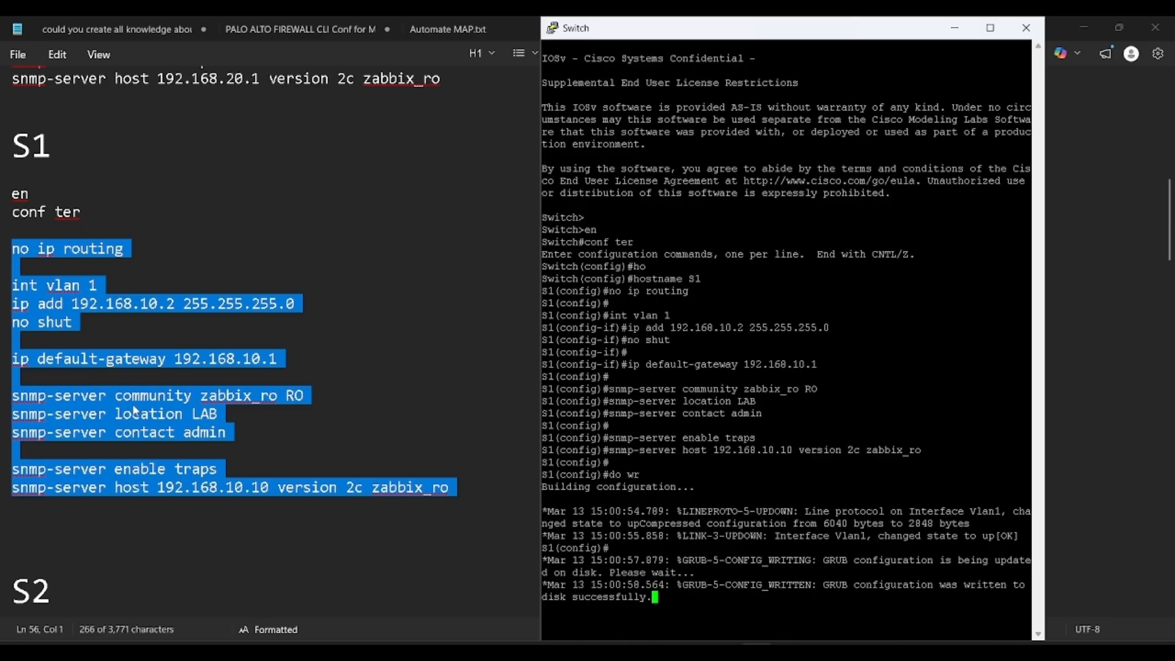
Step: Close the S1 console session and return to the EVE-NG topology
{"action": "key", "text": "alt+Tab"}
{"action": "key", "text": "alt+Tab"}
{"action": "left_click", "coordinate": [1026, 28]}
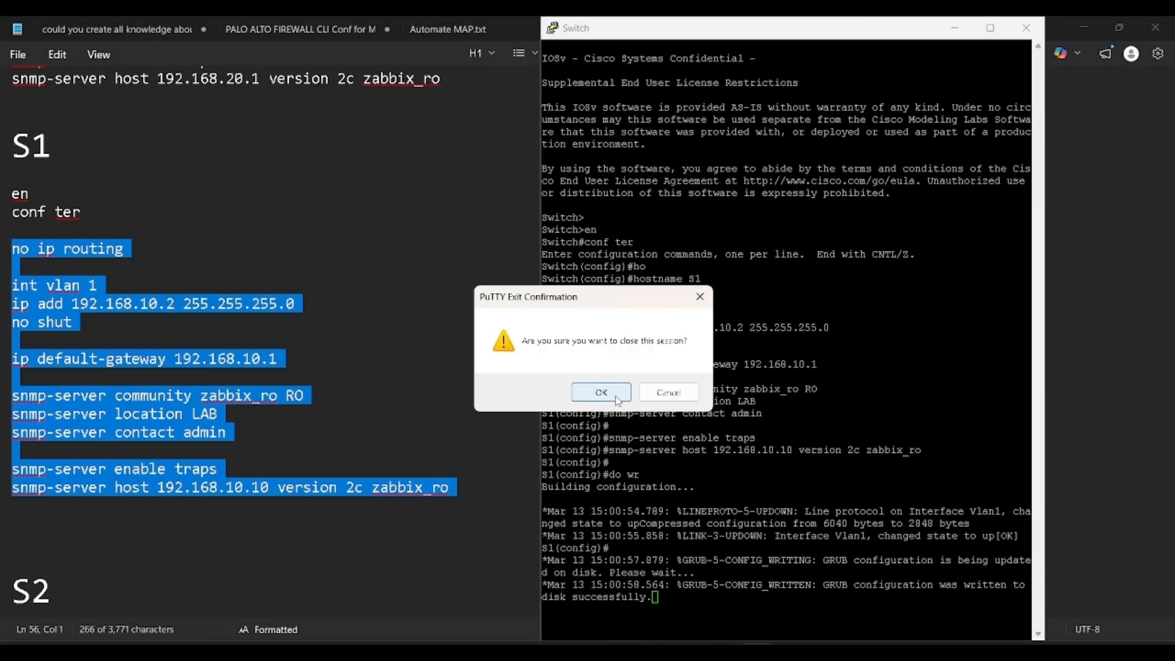
{"action": "left_click", "coordinate": [609, 394]}
{"action": "key", "text": "alt+Tab"}
{"action": "key", "text": "alt+Tab"}
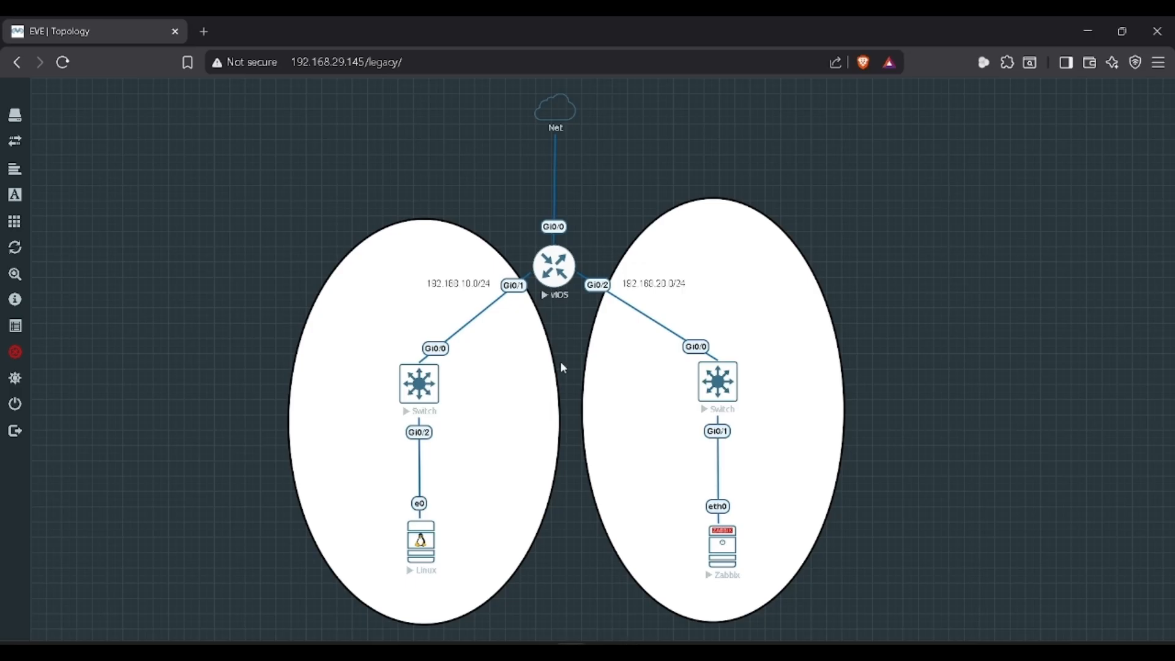
Step: Open the right switch's telnet console on the right side at full height and wake its prompt
{"action": "left_click", "coordinate": [723, 381]}
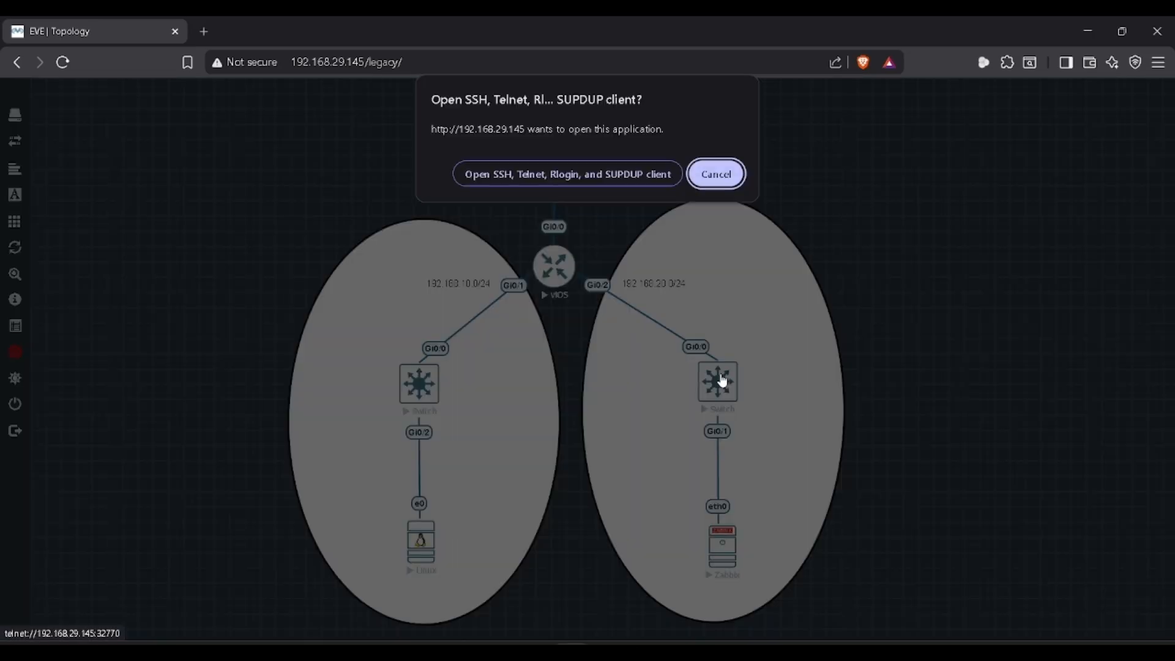
{"action": "left_click", "coordinate": [564, 181]}
{"action": "key", "text": "alt+Tab"}
{"action": "key", "text": "alt+Tab"}
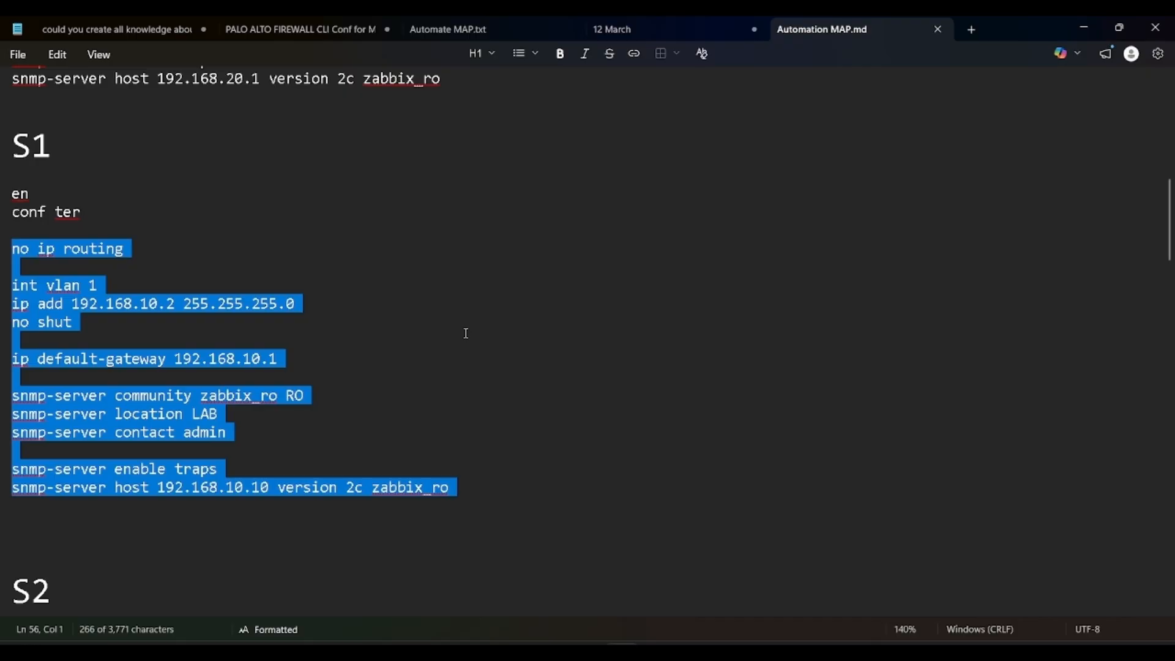
{"action": "scroll", "coordinate": [387, 434], "scroll_direction": "down", "scroll_amount": 8}
{"action": "key", "text": "alt+Tab"}
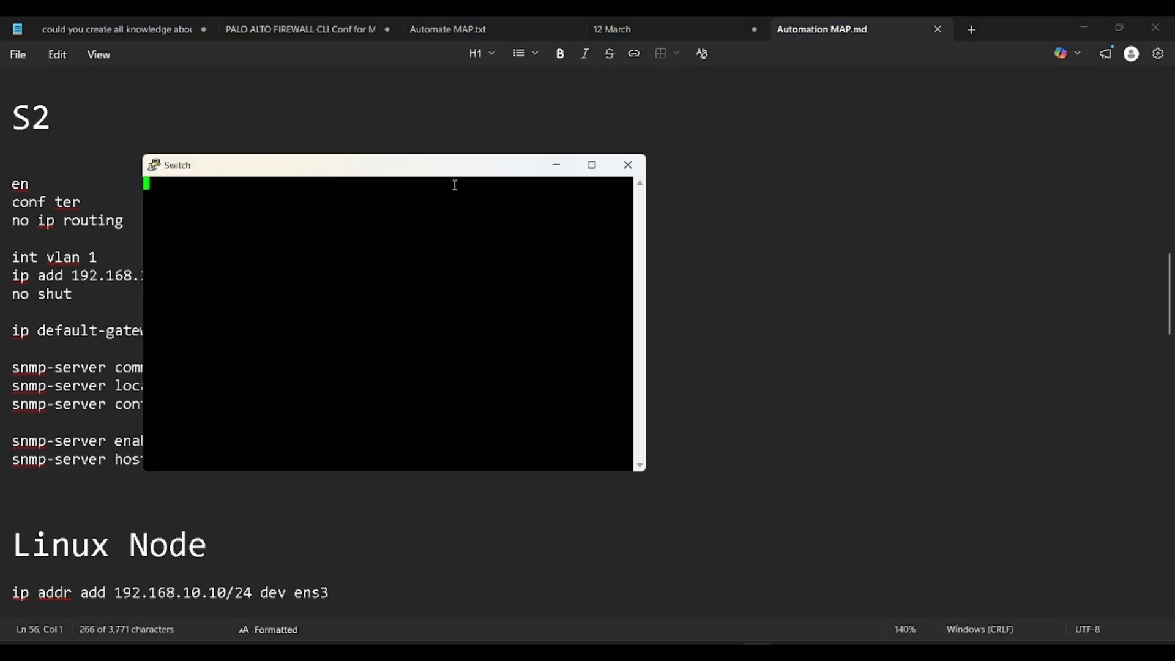
{"action": "left_click_drag", "start_coordinate": [455, 185], "coordinate": [710, 160]}
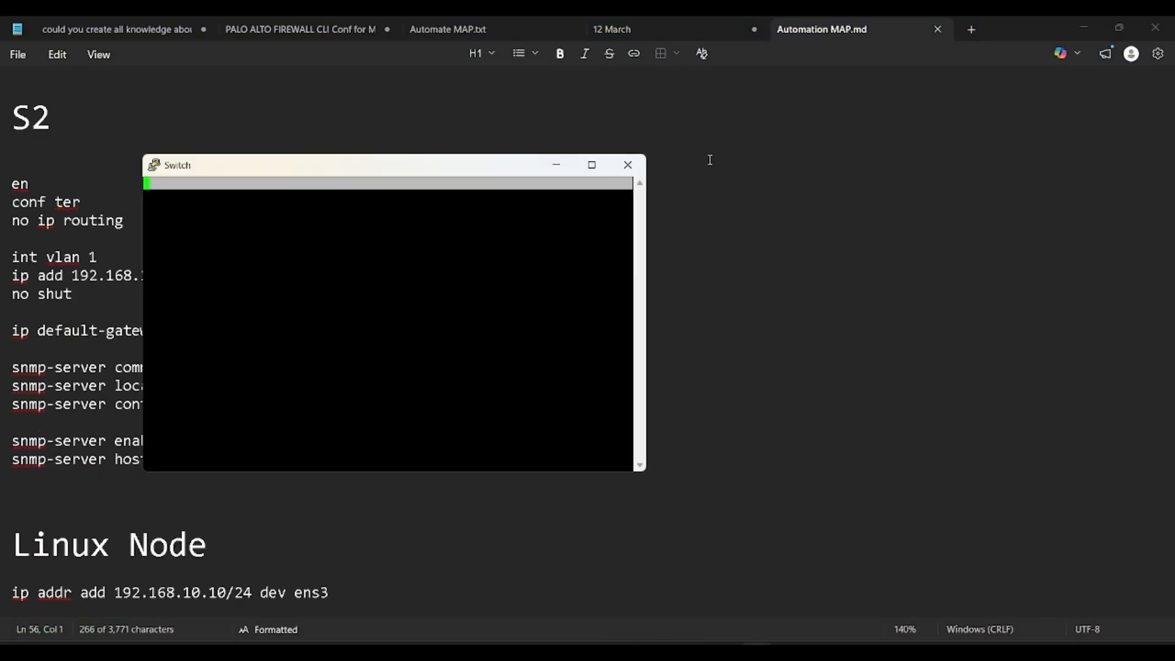
{"action": "left_click_drag", "start_coordinate": [446, 154], "coordinate": [753, 58]}
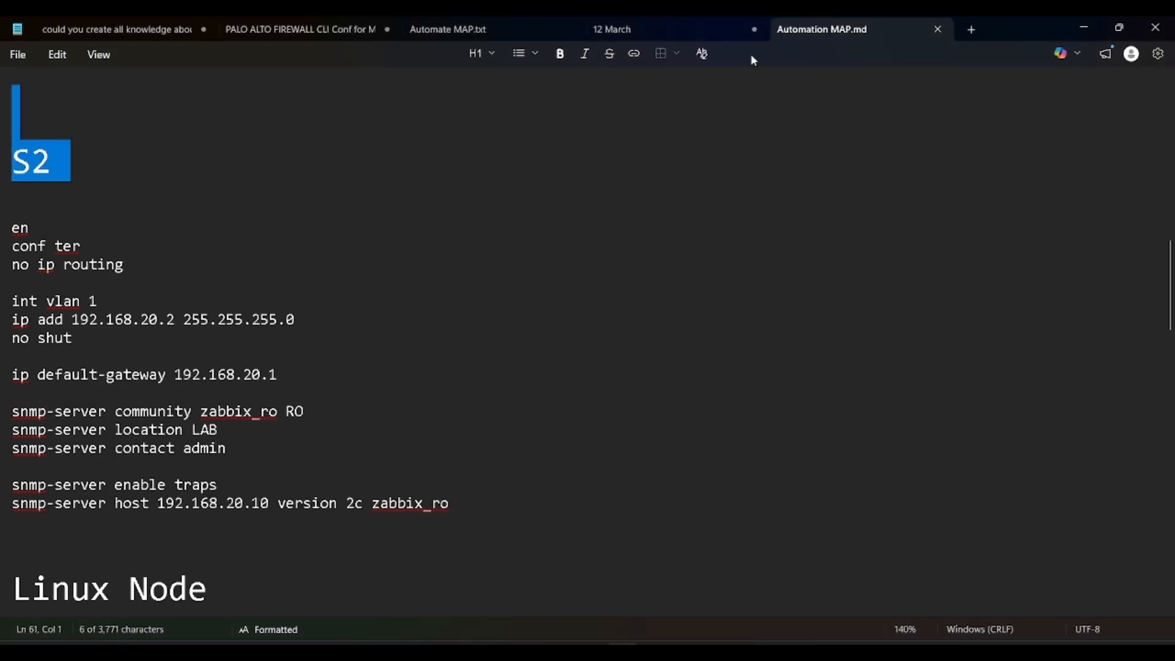
{"action": "left_click", "coordinate": [726, 142]}
{"action": "key", "text": "alt+Tab"}
{"action": "left_click_drag", "start_coordinate": [708, 133], "coordinate": [890, 115]}
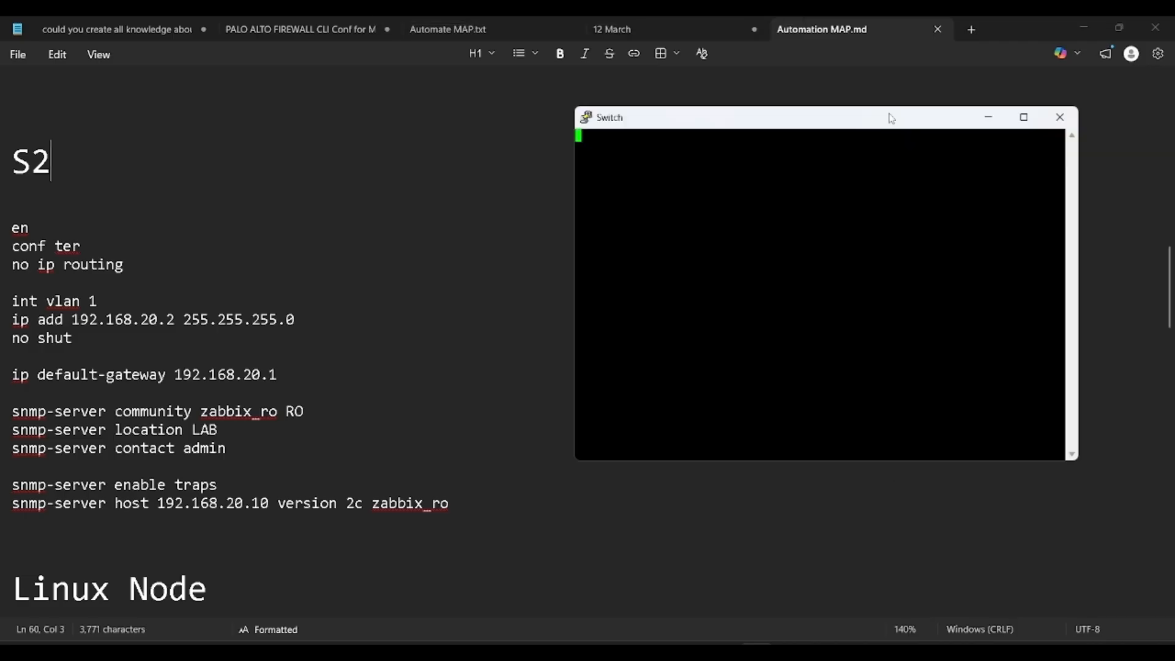
{"action": "double_click", "coordinate": [891, 105]}
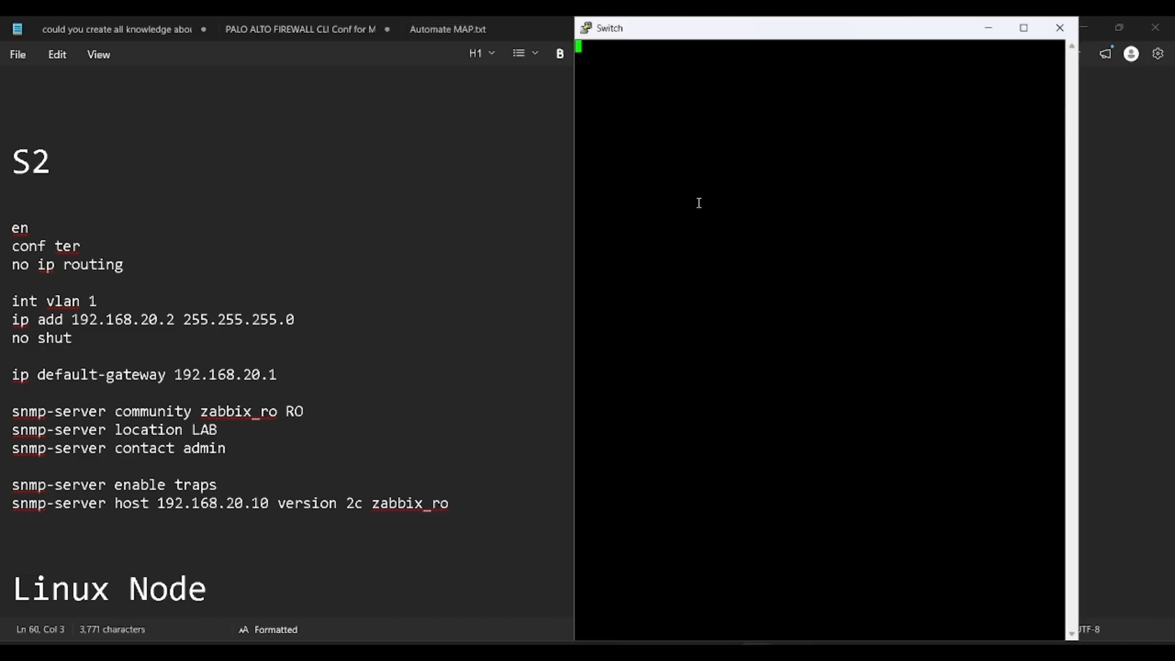
{"action": "key", "text": "Return"}
Step: Enter enable and conf ter, and set the switch hostname to S2
{"action": "type", "text": "en"}
{"action": "key", "text": "Return"}
{"action": "type", "text": "conf ter"}
{"action": "key", "text": "Return"}
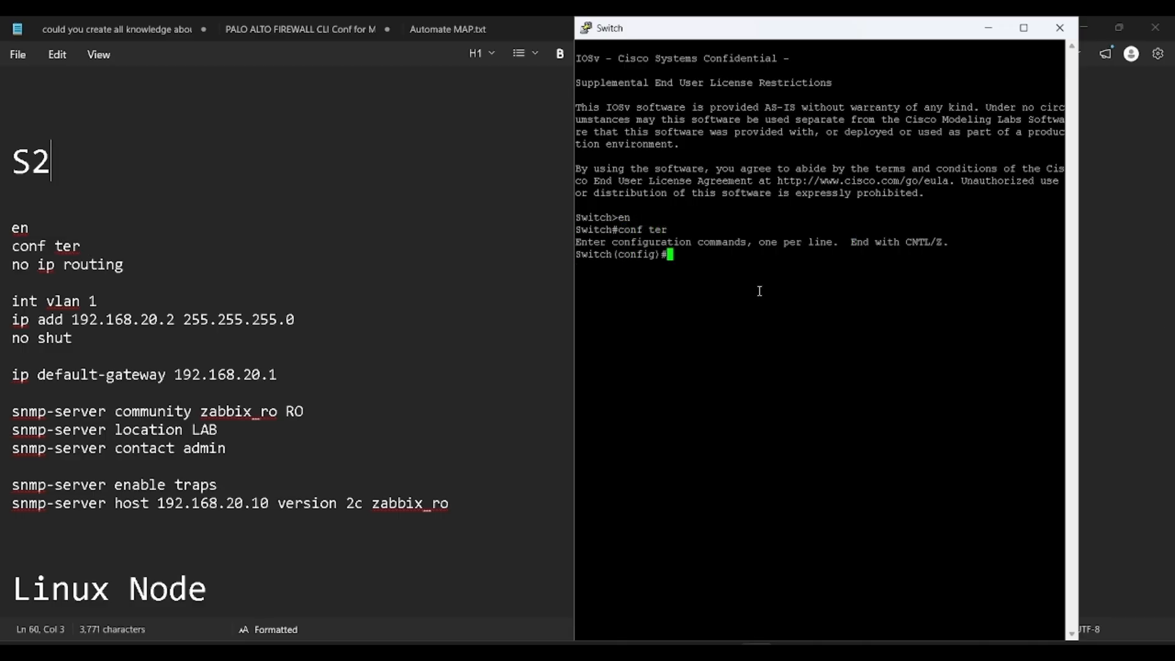
{"action": "type", "text": "hos"}
{"action": "key", "text": "Tab"}
{"action": "type", "text": "S2"}
{"action": "key", "text": "Return"}
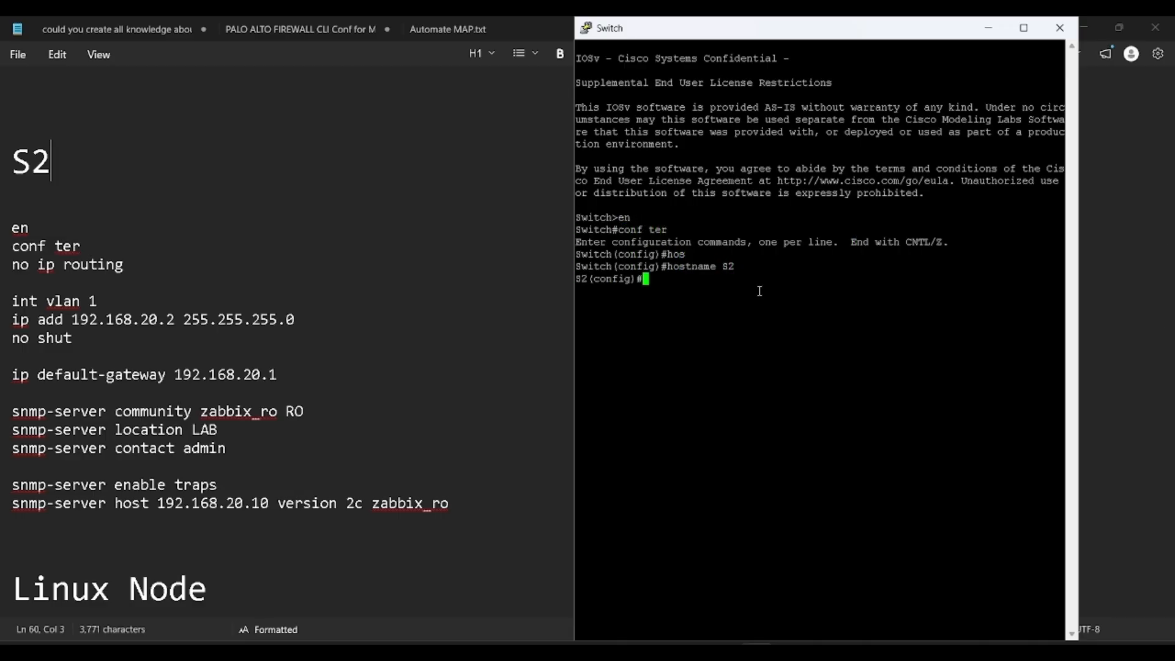
Step: Paste the S2 config from no ip routing to the SNMP host line, save with do wr, close the console
{"action": "key", "text": "alt+Tab"}
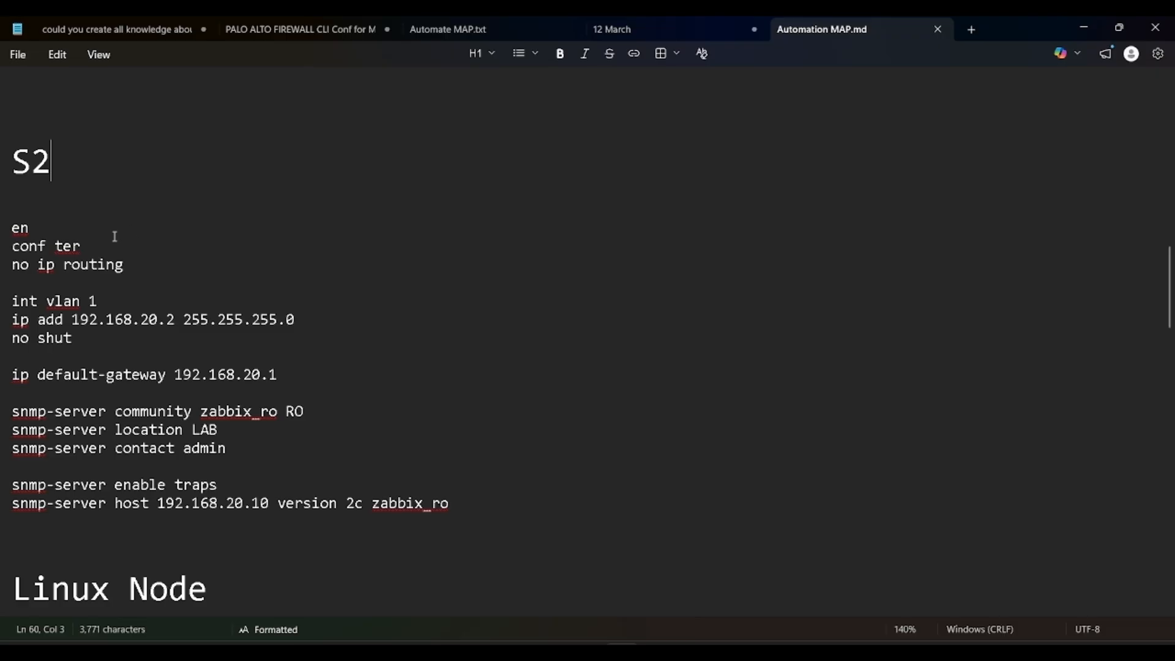
{"action": "key", "text": "Return"}
{"action": "left_click_drag", "start_coordinate": [15, 283], "coordinate": [467, 532]}
{"action": "key", "text": "alt+Tab"}
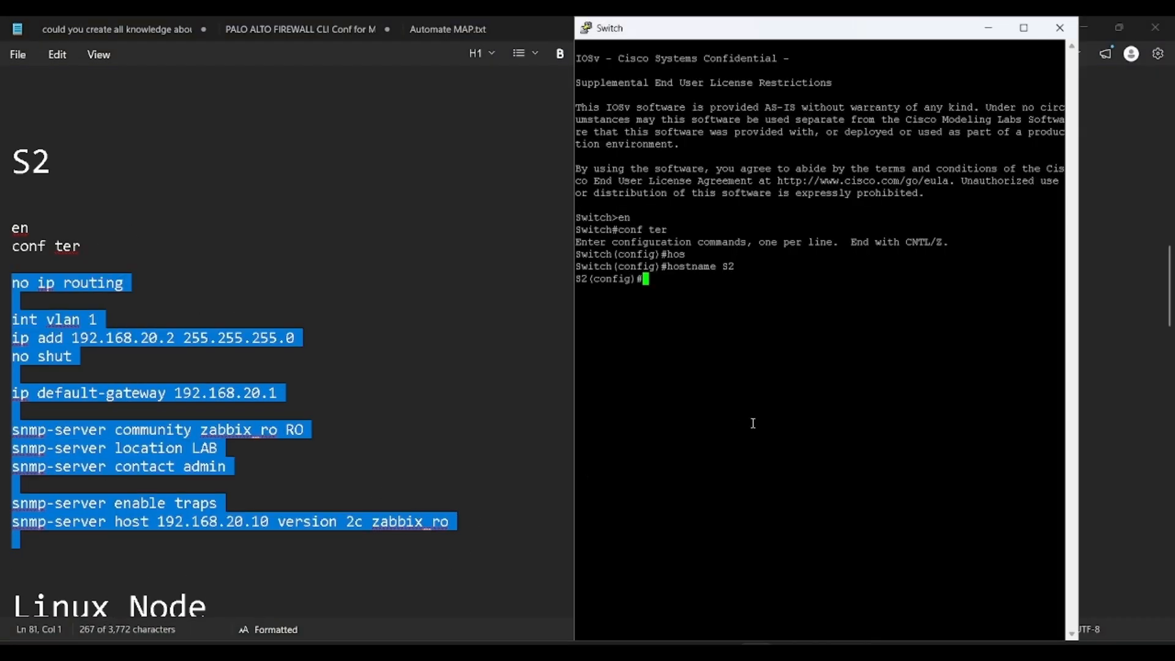
{"action": "right_click", "coordinate": [753, 423]}
{"action": "type", "text": "do wr"}
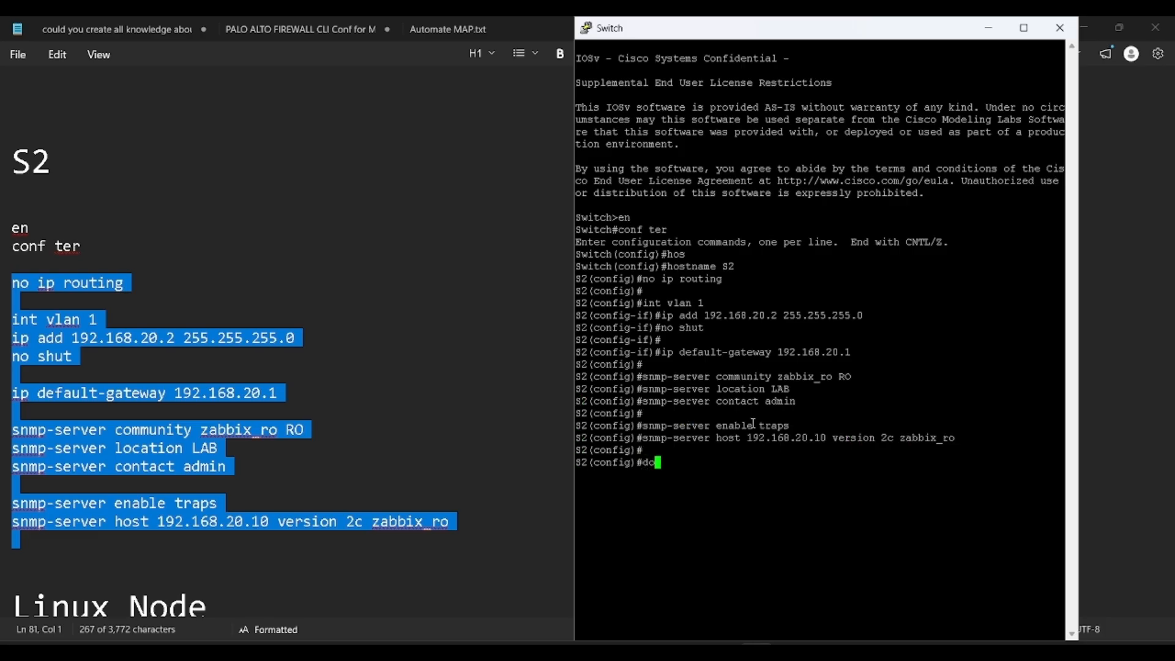
{"action": "key", "text": "Return"}
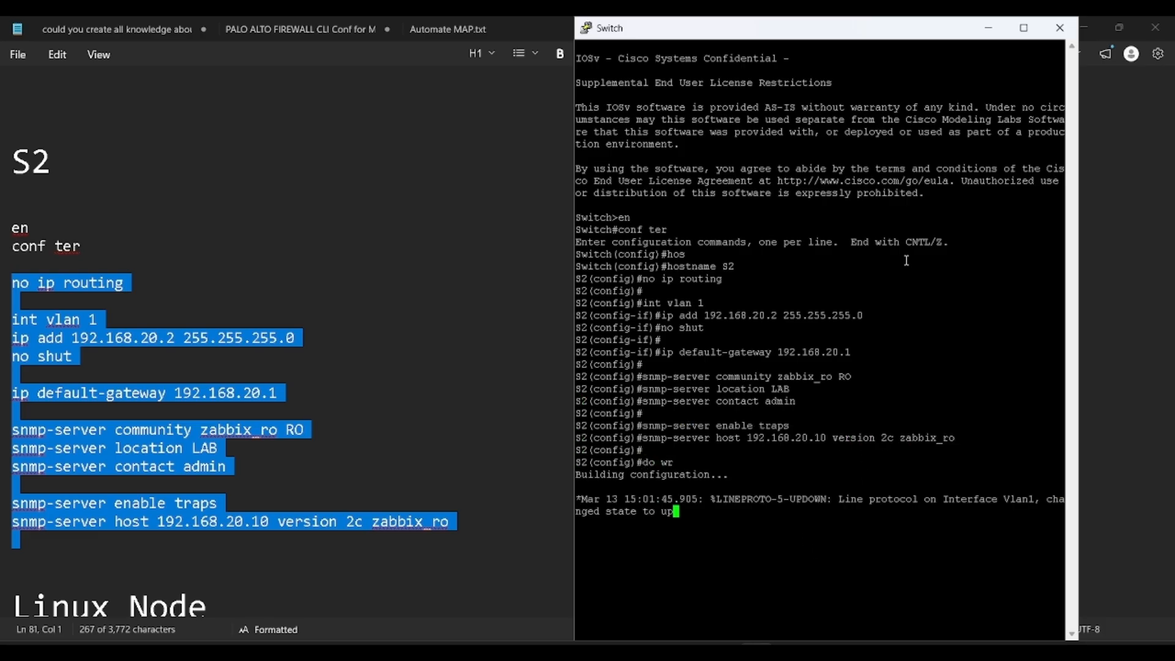
{"action": "left_click", "coordinate": [1061, 36]}
Step: Confirm closing the S2 console and return to the EVE-NG topology
{"action": "left_click", "coordinate": [603, 393]}
{"action": "left_click", "coordinate": [458, 406]}
{"action": "scroll", "coordinate": [458, 406], "scroll_direction": "down", "scroll_amount": 8}
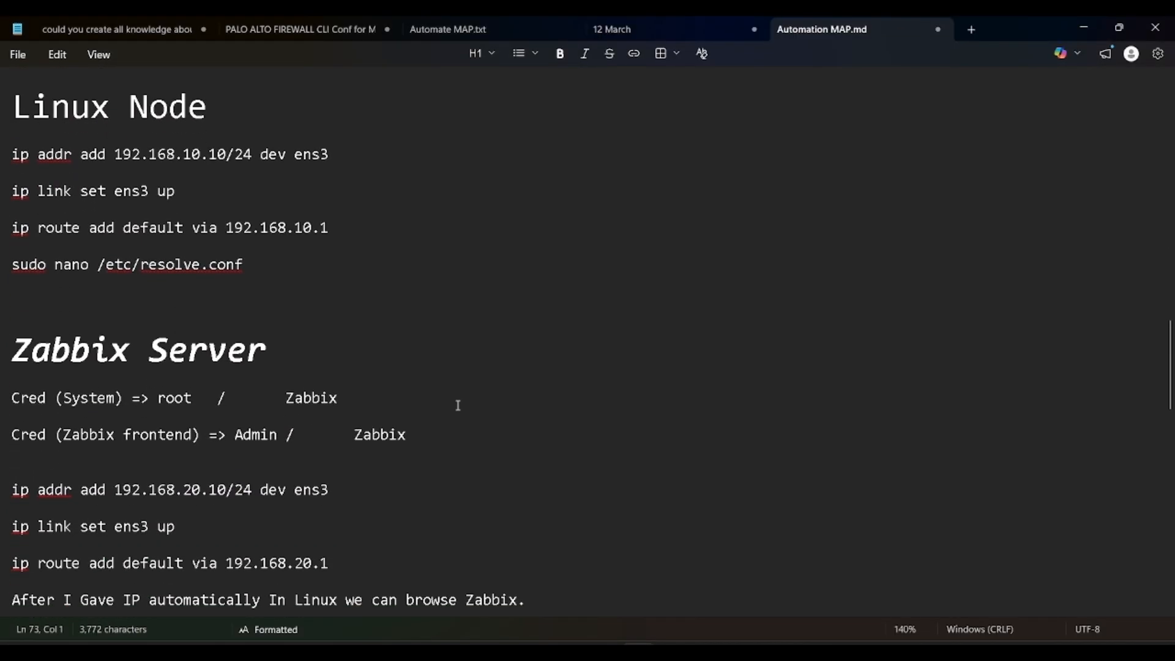
{"action": "key", "text": "alt+Tab"}
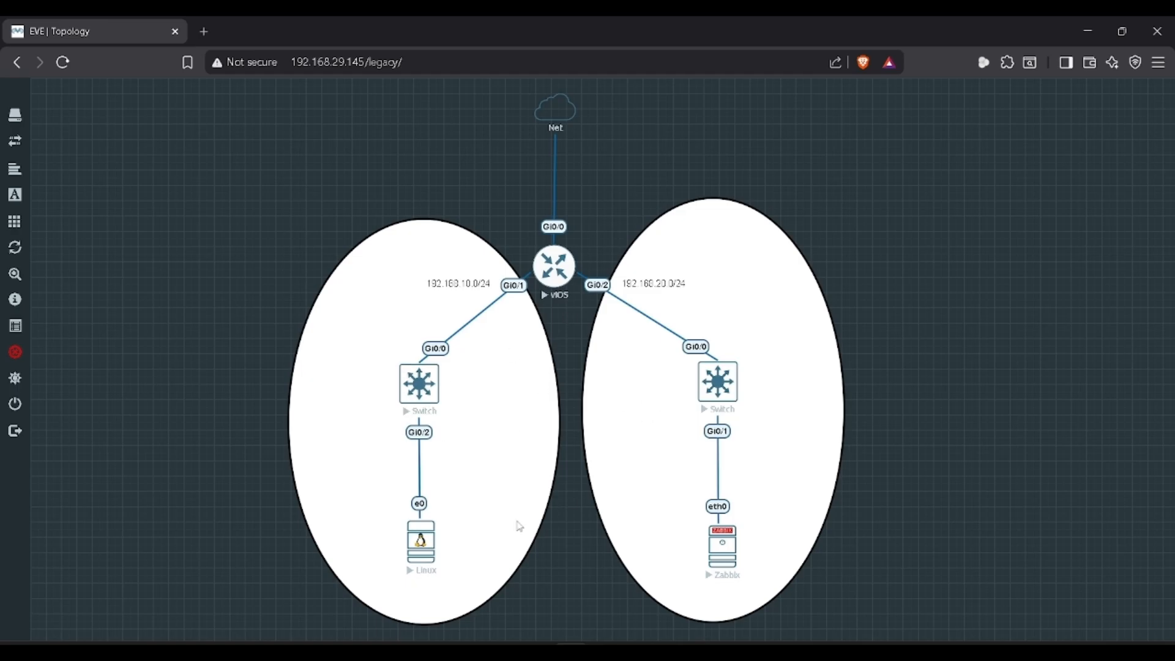
Step: Open the Linux node in the VNC viewer and log into the Ubuntu user account with its password
{"action": "left_click", "coordinate": [421, 554]}
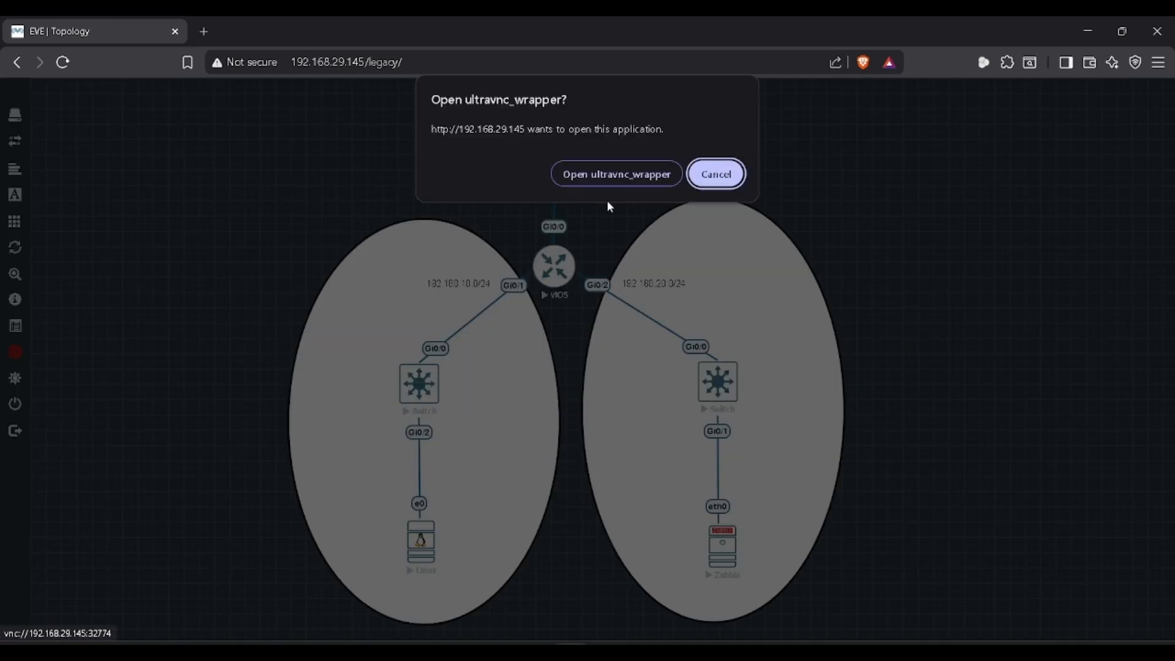
{"action": "left_click", "coordinate": [597, 174]}
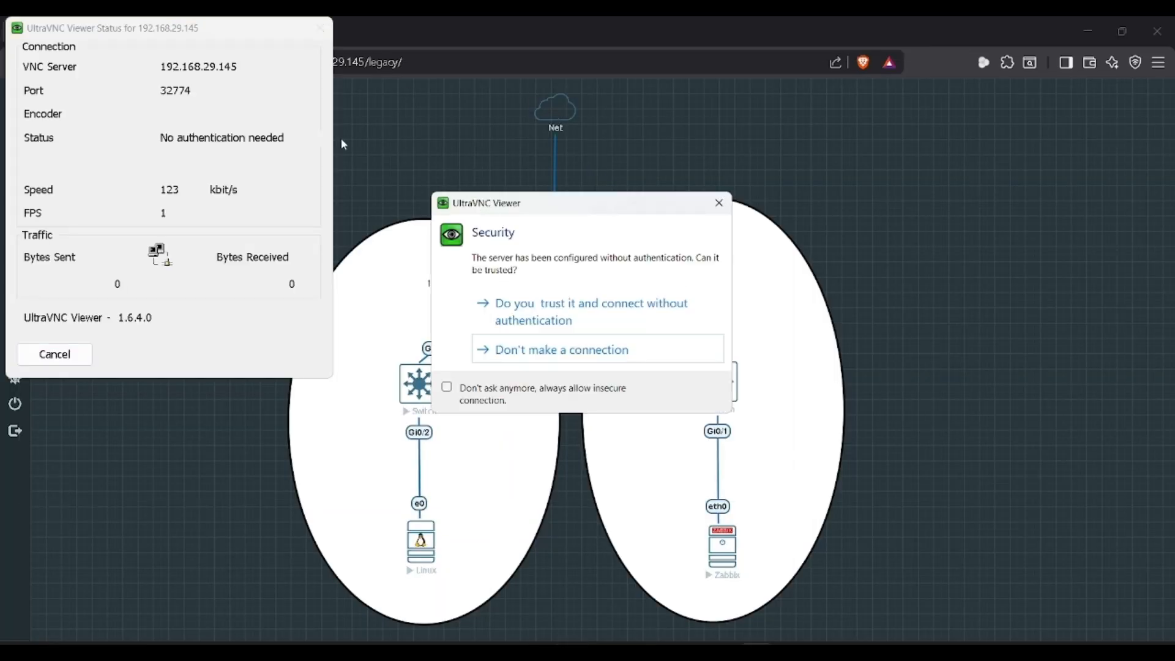
{"action": "left_click", "coordinate": [519, 303]}
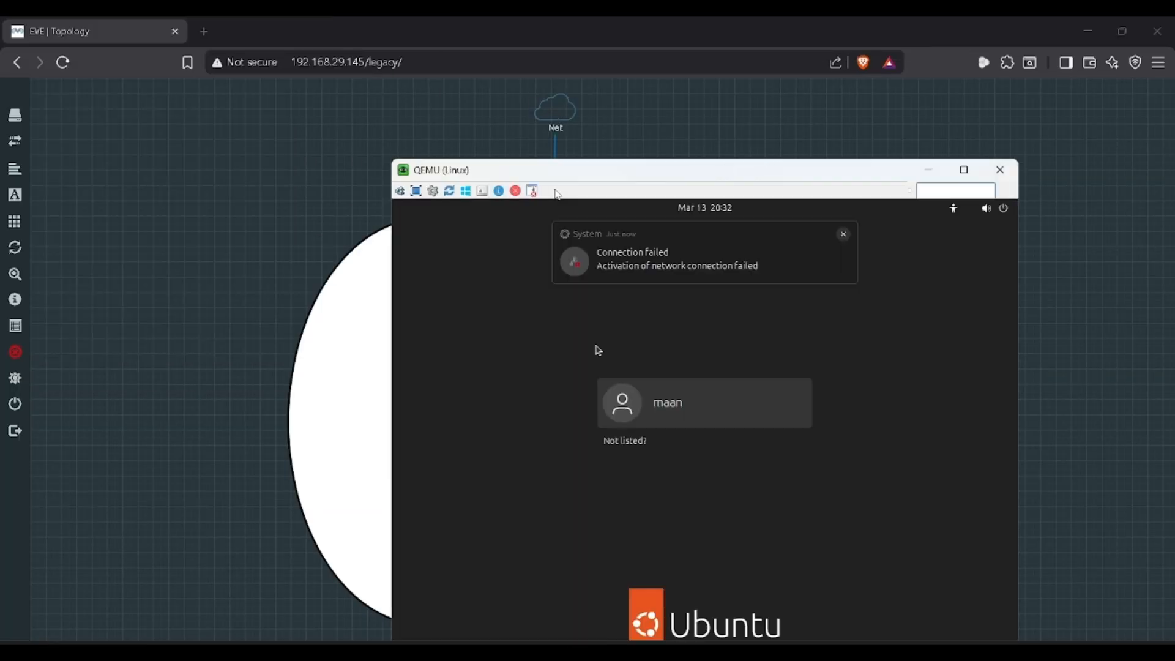
{"action": "left_click", "coordinate": [710, 400]}
{"action": "type", "text": "*****"}
{"action": "key", "text": "Return"}
Step: Reposition the Linux VM console window and show the Ubuntu applications list
{"action": "key", "text": "alt+Tab"}
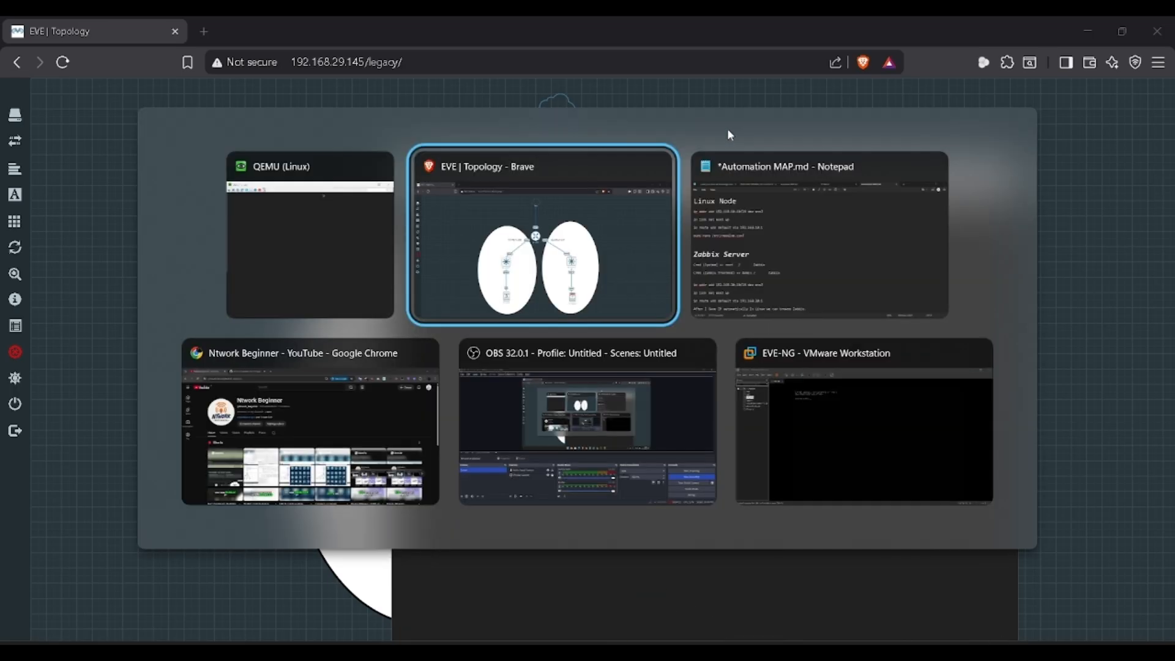
{"action": "key", "text": "alt+Tab"}
{"action": "key", "text": "alt+Tab"}
{"action": "left_click_drag", "start_coordinate": [648, 176], "coordinate": [740, 82]}
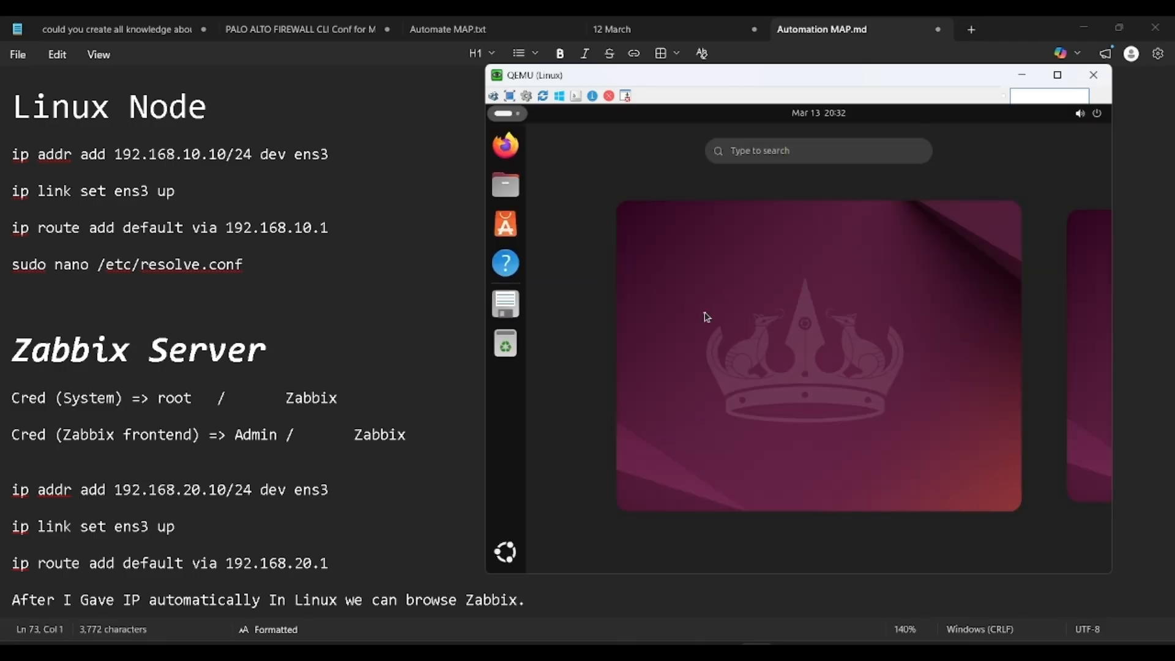
{"action": "left_click", "coordinate": [651, 343]}
{"action": "left_click", "coordinate": [512, 567]}
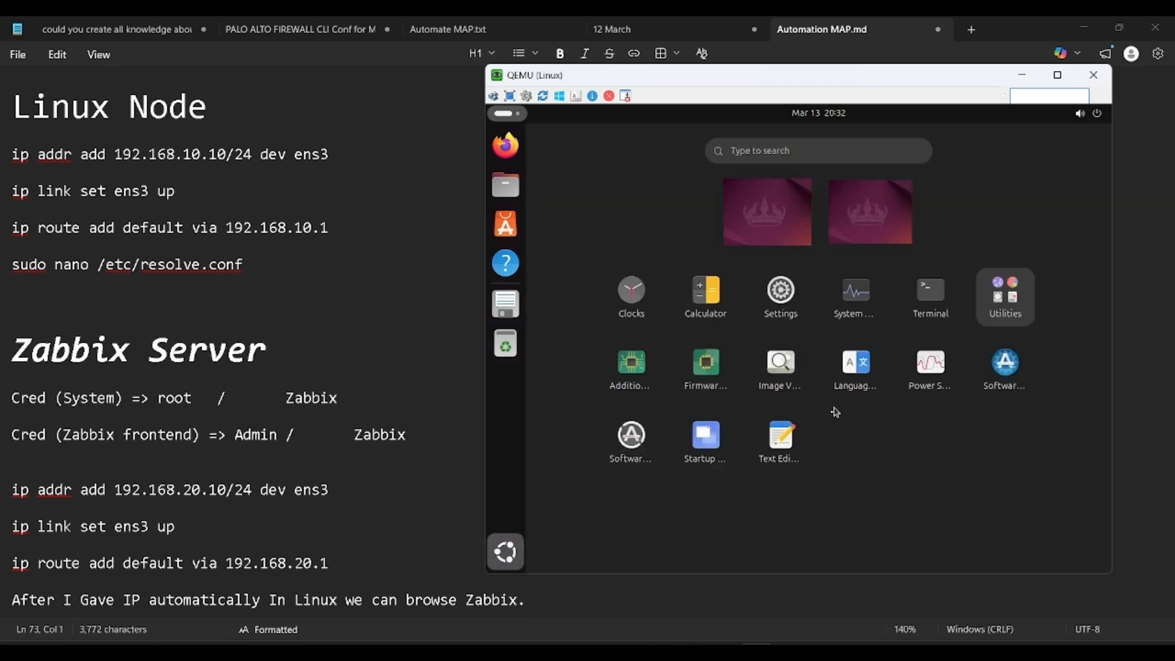
Step: In a maximized guest terminal, assign 192.168.10.10/24 to ens3 with sudo ip addr add
{"action": "left_click", "coordinate": [913, 315]}
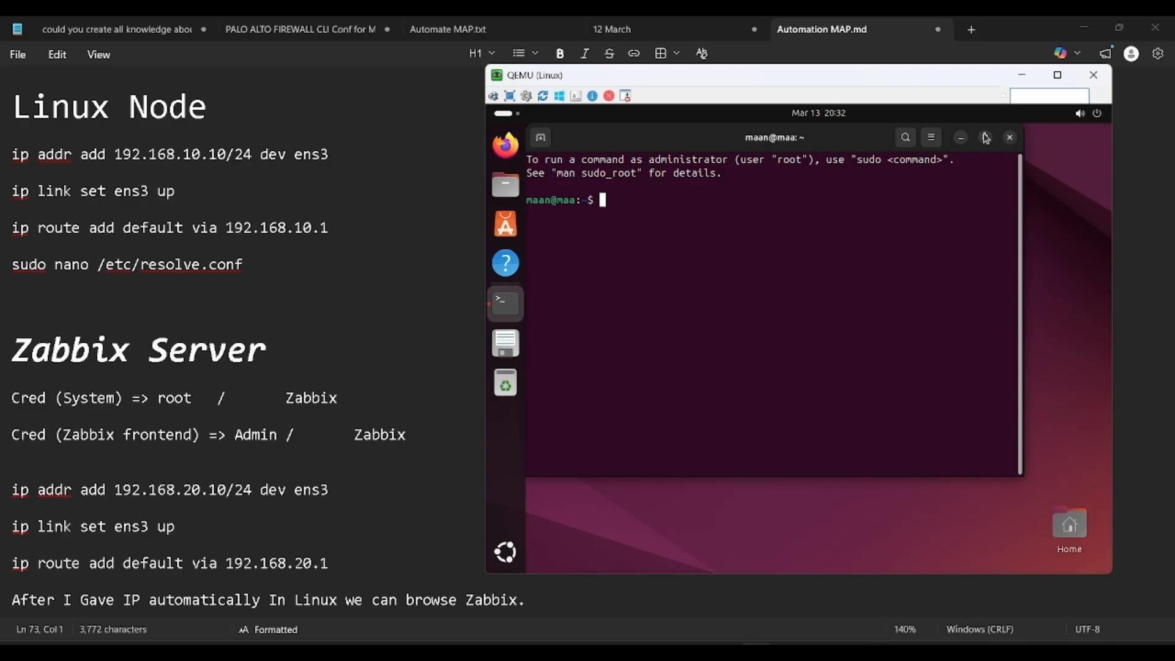
{"action": "left_click", "coordinate": [986, 137]}
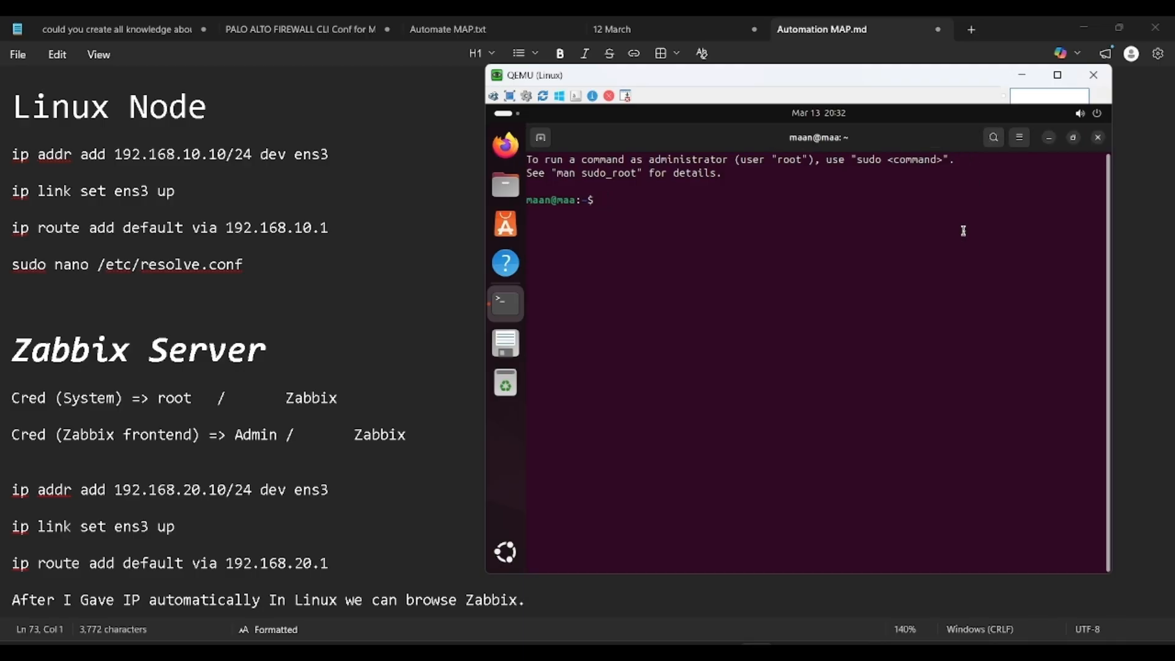
{"action": "type", "text": "clear"}
{"action": "key", "text": "Return"}
{"action": "type", "text": "sudo ip add"}
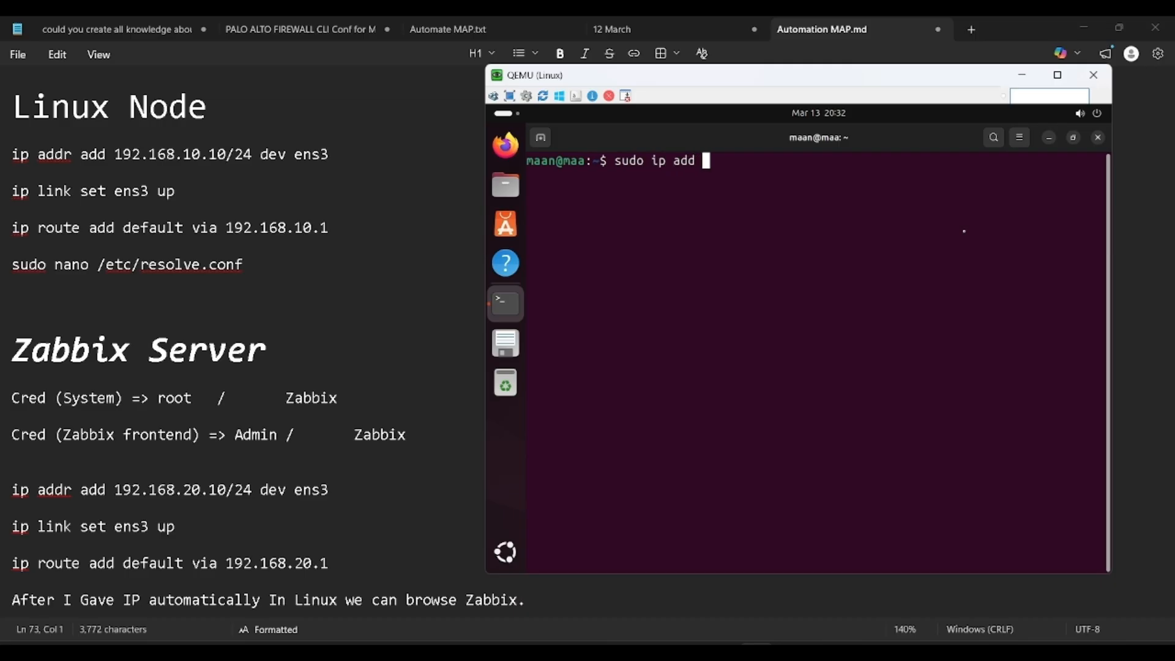
{"action": "key", "text": "BackSpace"}
{"action": "type", "text": "r add 192.168.10.10"}
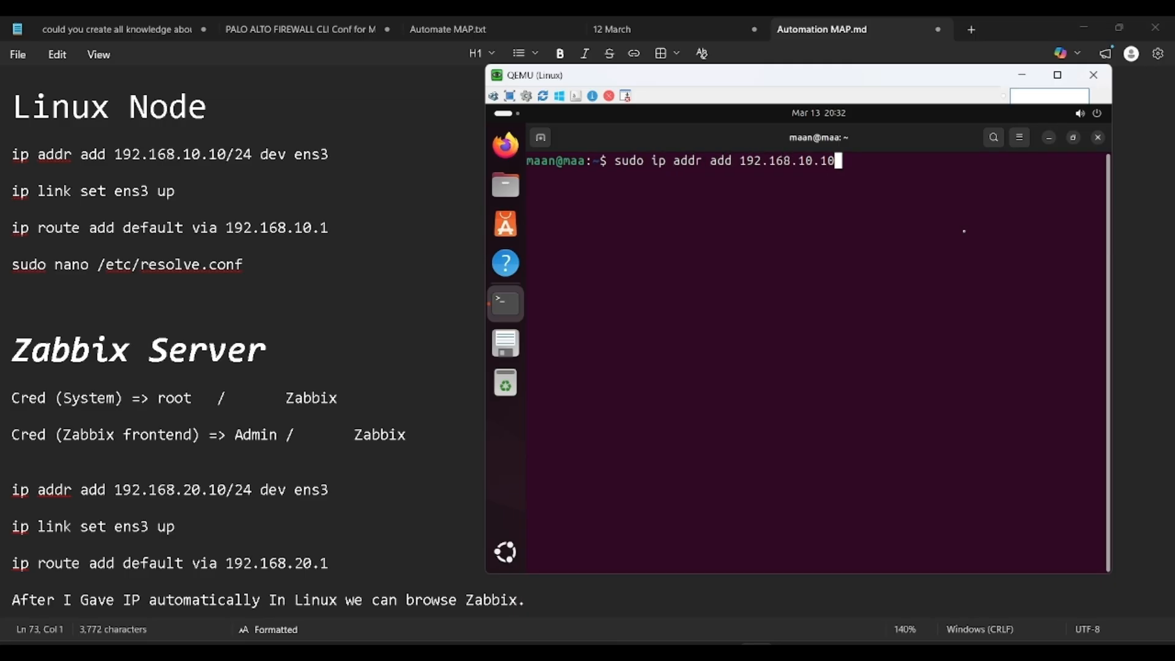
{"action": "type", "text": "/24 dev ens3"}
{"action": "key", "text": "Return"}
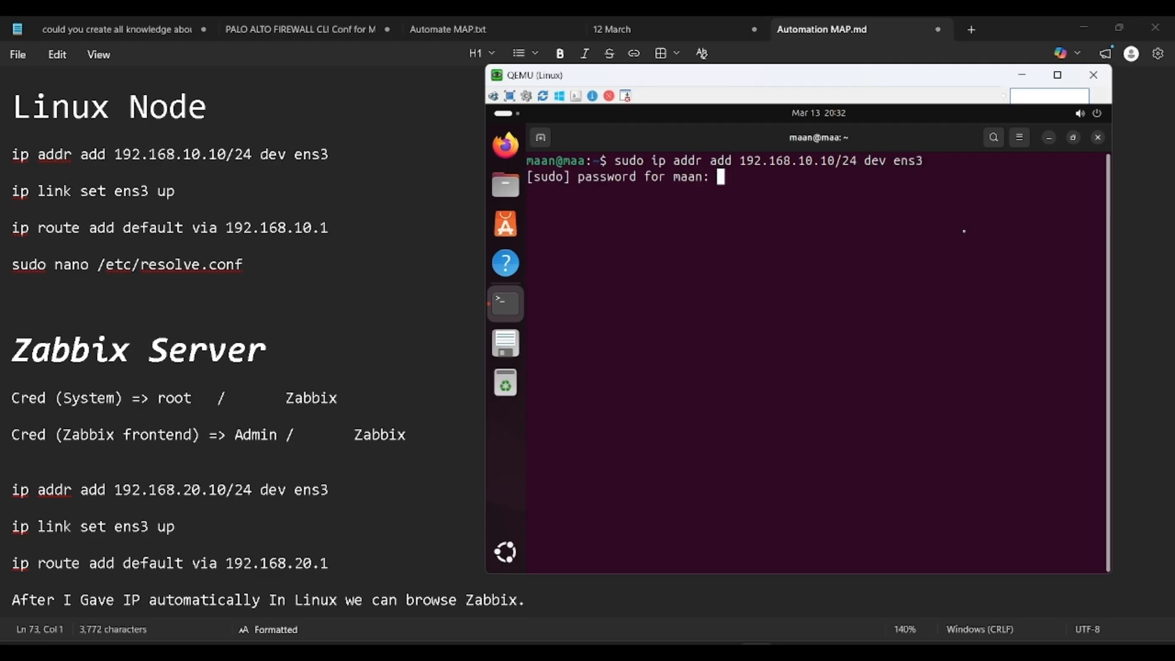
{"action": "key", "text": "Return"}
Step: Add a default route via 192.168.10.1
{"action": "type", "text": "sudo"}
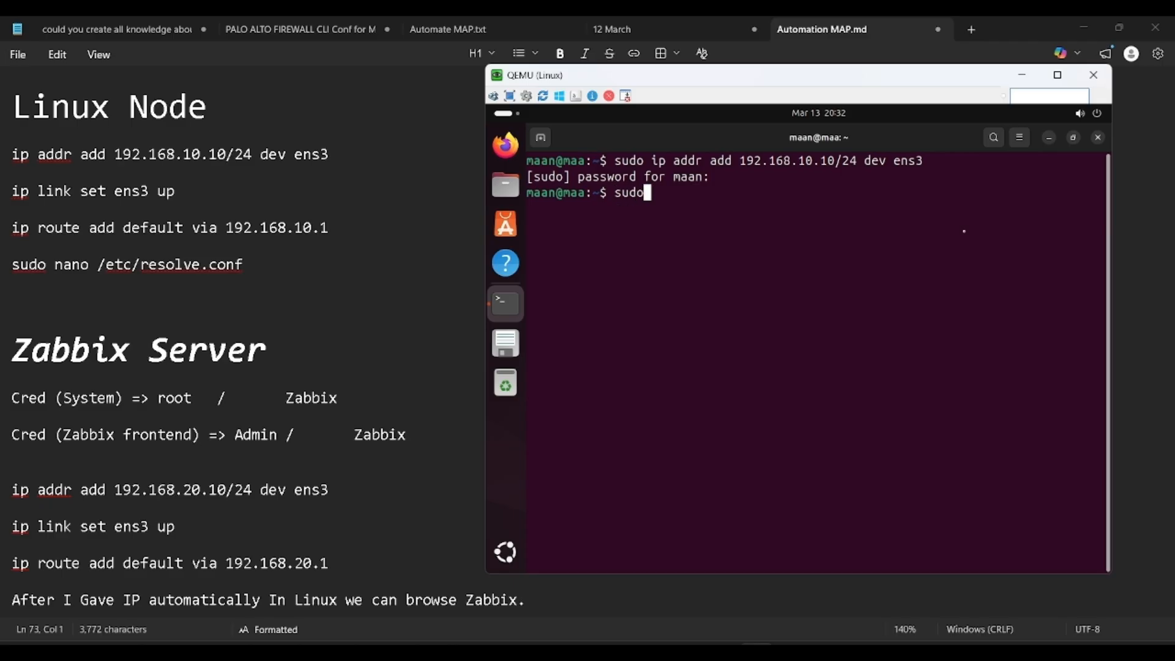
{"action": "type", "text": " ip route add de"}
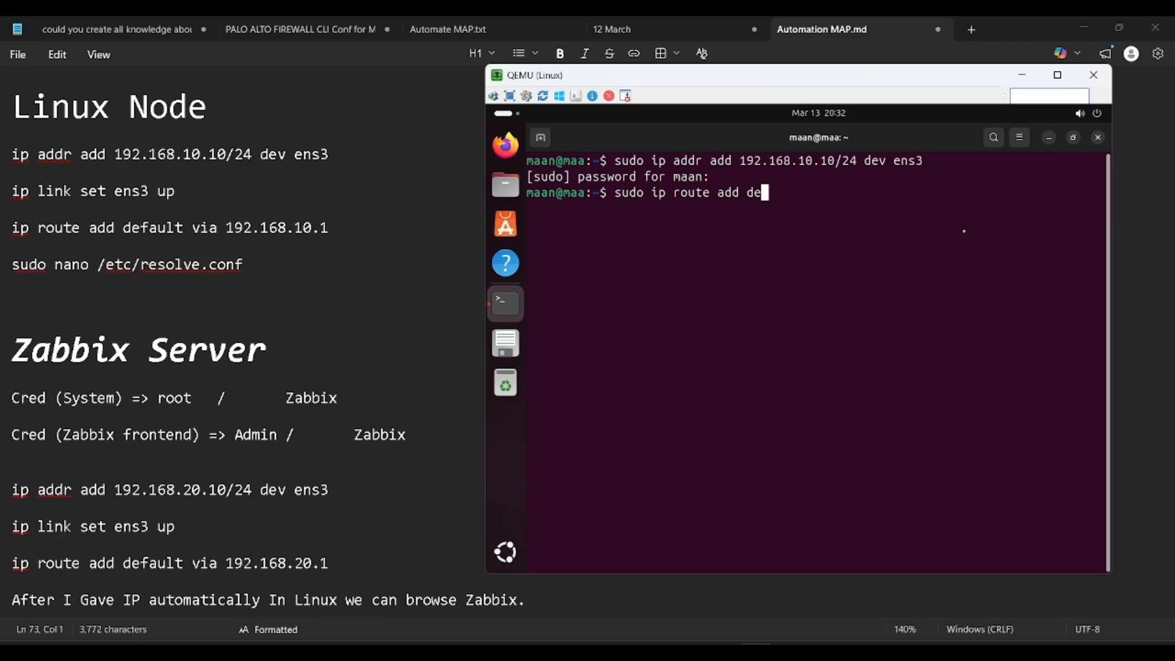
{"action": "type", "text": "fault via 192.168.20.1"}
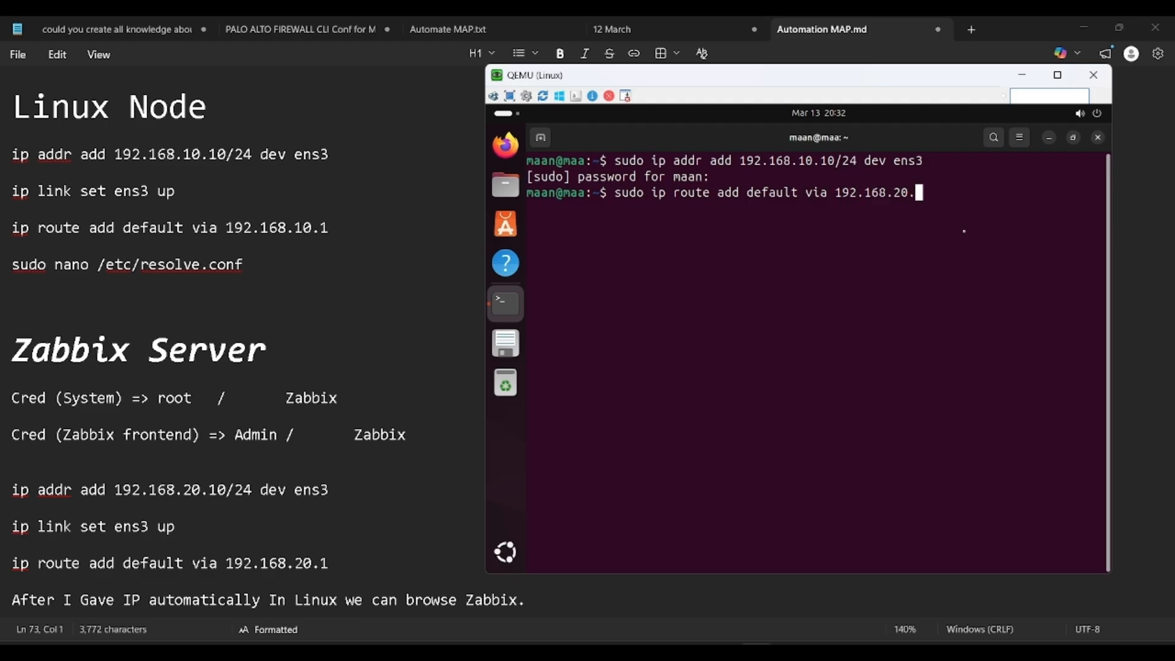
{"action": "key", "text": "BackSpace"}
{"action": "key", "text": "BackSpace"}
{"action": "key", "text": "BackSpace"}
{"action": "key", "text": "BackSpace"}
{"action": "type", "text": "10.1"}
{"action": "key", "text": "Return"}
Step: Change the nameserver in /etc/resolv.conf to 8.8.8.8 with nano and save the file
{"action": "type", "text": "sudo"}
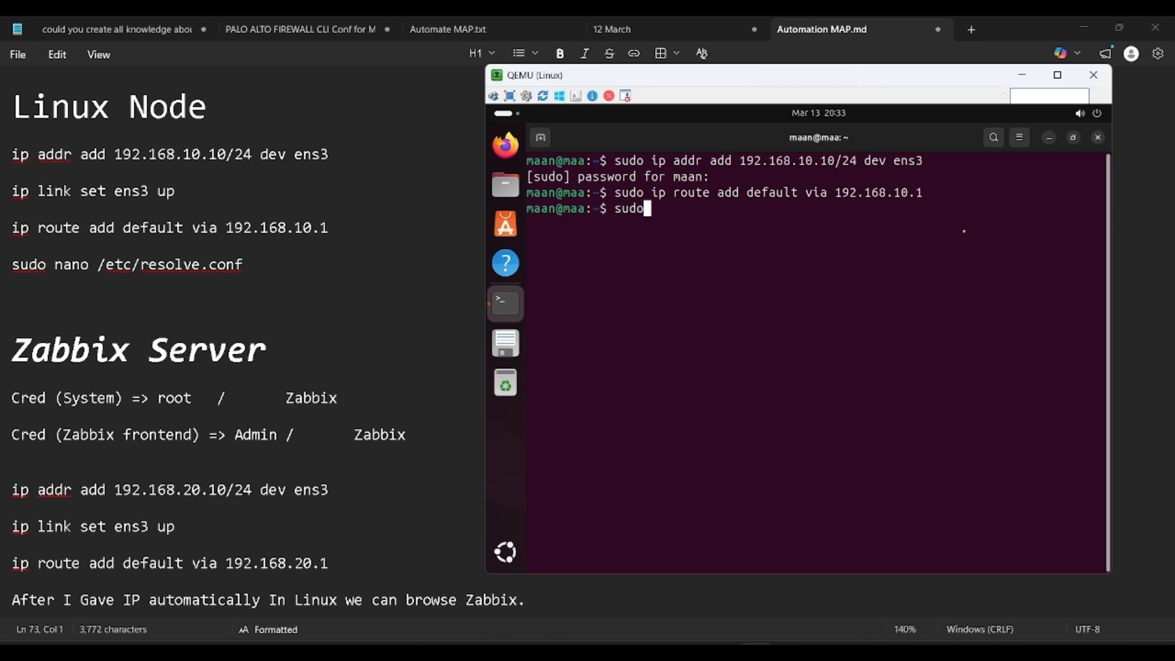
{"action": "type", "text": " nano /etc/resolv.conf"}
{"action": "key", "text": "Return"}
{"action": "key", "text": "Down"}
{"action": "key", "text": "Down"}
{"action": "key", "text": "Down"}
{"action": "key", "text": "Down"}
{"action": "key", "text": "Down"}
{"action": "key", "text": "Down"}
{"action": "key", "text": "Down"}
{"action": "key", "text": "Down"}
{"action": "key", "text": "Down"}
{"action": "key", "text": "Down"}
{"action": "key", "text": "Down"}
{"action": "key", "text": "Down"}
{"action": "key", "text": "Down"}
{"action": "key", "text": "Down"}
{"action": "key", "text": "Down"}
{"action": "key", "text": "Down"}
{"action": "key", "text": "Down"}
{"action": "key", "text": "Down"}
{"action": "key", "text": "Down"}
{"action": "key", "text": "Down"}
{"action": "key", "text": "Down"}
{"action": "key", "text": "Down"}
{"action": "key", "text": "Down"}
{"action": "key", "text": "Up"}
{"action": "key", "text": "Up"}
{"action": "key", "text": "Up"}
{"action": "key", "text": "Down"}
{"action": "key", "text": "Left"}
{"action": "key", "text": "BackSpace"}
{"action": "key", "text": "BackSpace"}
{"action": "key", "text": "BackSpace"}
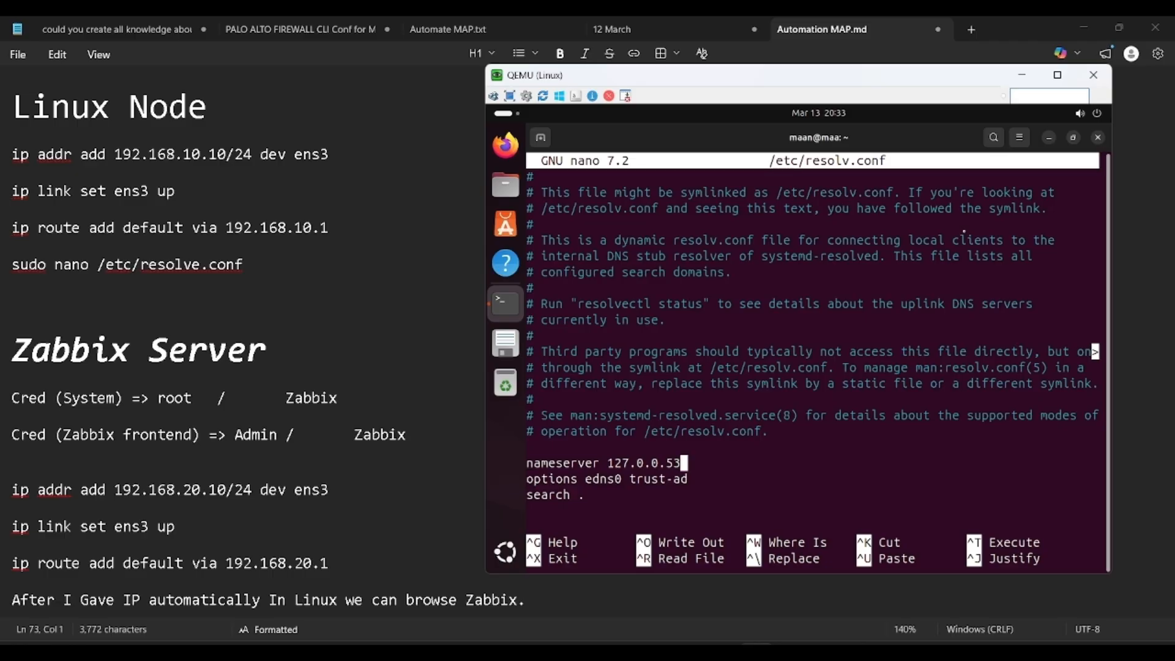
{"action": "key", "text": "BackSpace"}
{"action": "key", "text": "BackSpace"}
{"action": "key", "text": "BackSpace"}
{"action": "key", "text": "BackSpace"}
{"action": "key", "text": "BackSpace"}
{"action": "key", "text": "BackSpace"}
{"action": "key", "text": "BackSpace"}
{"action": "type", "text": "8.8.8.8"}
{"action": "key", "text": "ctrl+minus"}
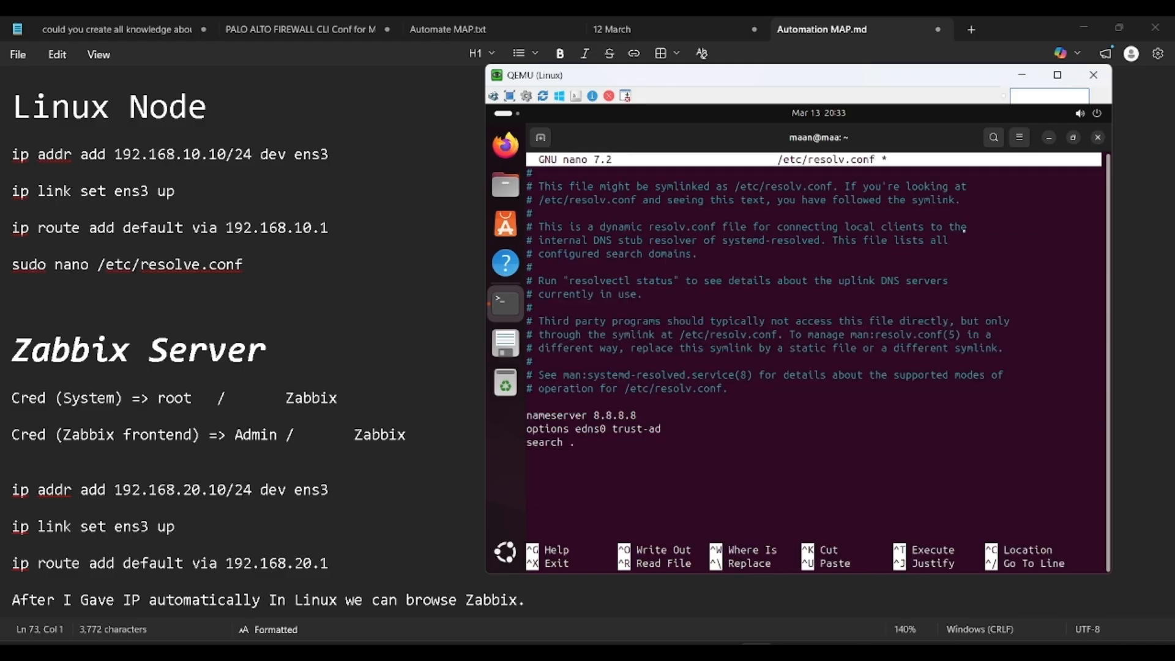
{"action": "key", "text": "ctrl+o"}
{"action": "key", "text": "Return"}
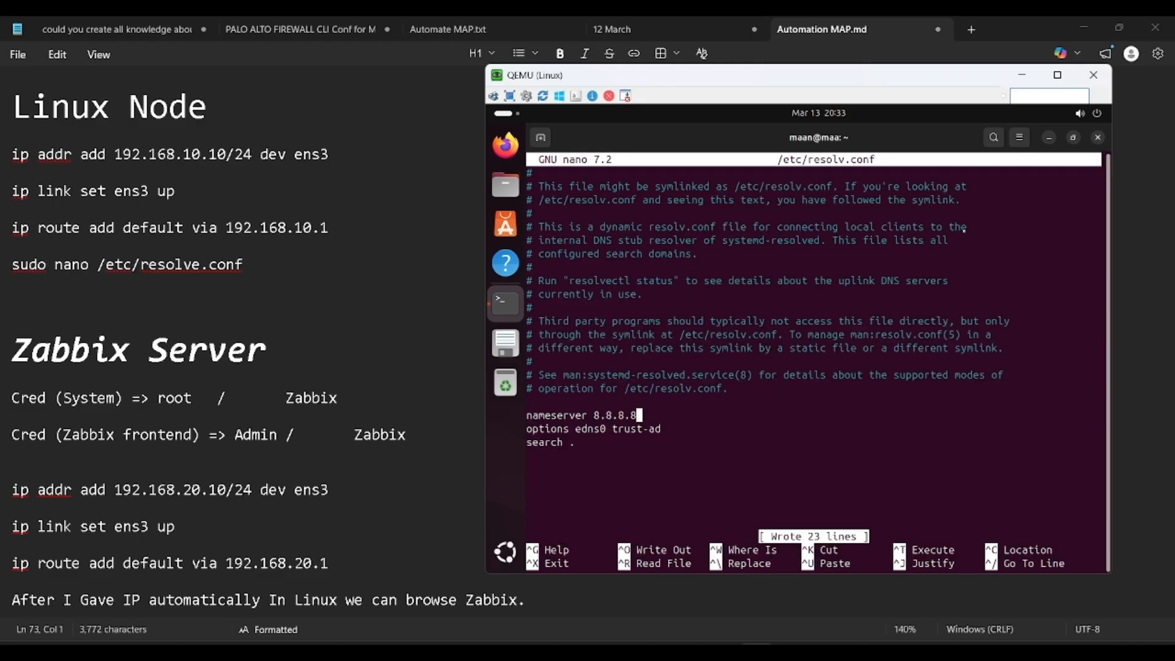
{"action": "key", "text": "ctrl+x"}
Step: Clear the screen and run ip addr to confirm 192.168.10.10/24 on ens3
{"action": "type", "text": "clear"}
{"action": "key", "text": "Return"}
{"action": "type", "text": "ipma"}
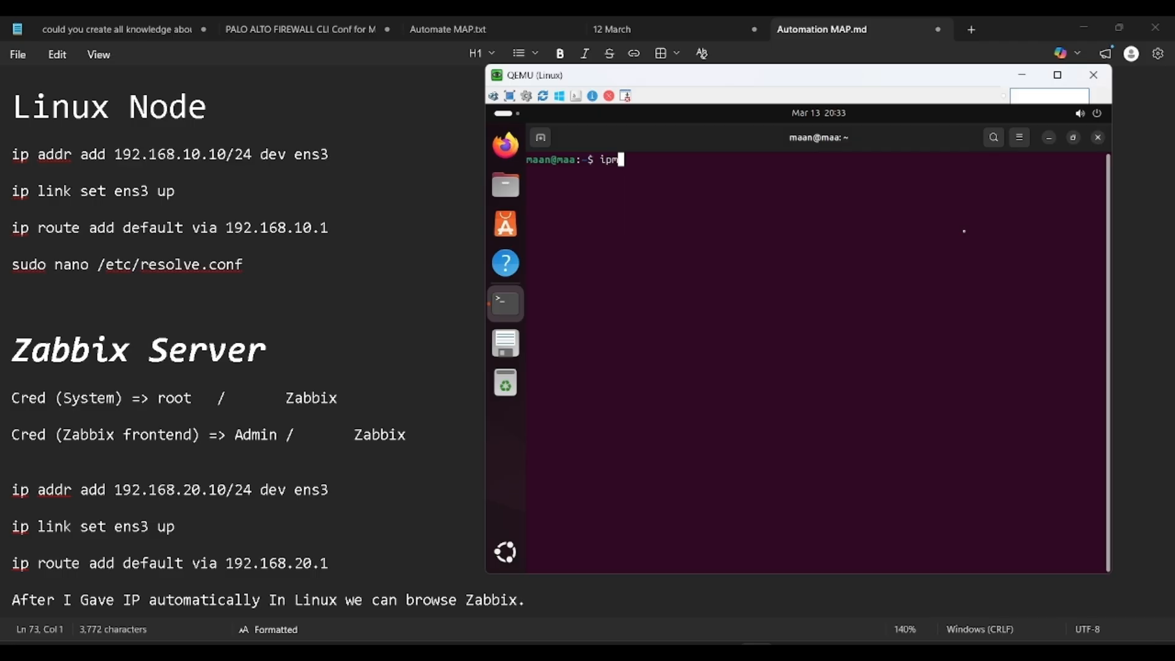
{"action": "key", "text": "BackSpace"}
{"action": "key", "text": "BackSpace"}
{"action": "type", "text": "addr"}
{"action": "key", "text": "Return"}
Step: Ping 8.8.8.8 and then google.com, stopping each with Ctrl+C
{"action": "type", "text": "ping 8.8..8"}
{"action": "key", "text": "BackSpace"}
{"action": "key", "text": "BackSpace"}
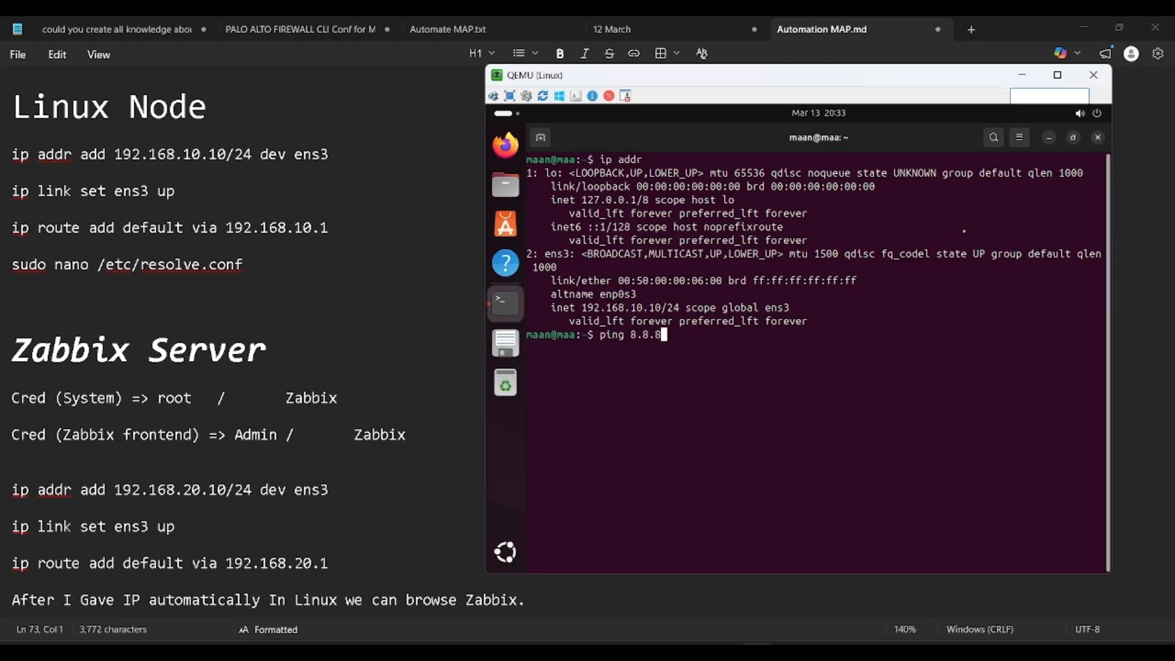
{"action": "type", "text": "8.8"}
{"action": "key", "text": "Return"}
{"action": "key", "text": "ctrl+c"}
{"action": "key", "text": "Up"}
{"action": "key", "text": "BackSpace"}
{"action": "key", "text": "BackSpace"}
{"action": "key", "text": "BackSpace"}
{"action": "key", "text": "BackSpace"}
{"action": "key", "text": "BackSpace"}
{"action": "key", "text": "BackSpace"}
{"action": "key", "text": "BackSpace"}
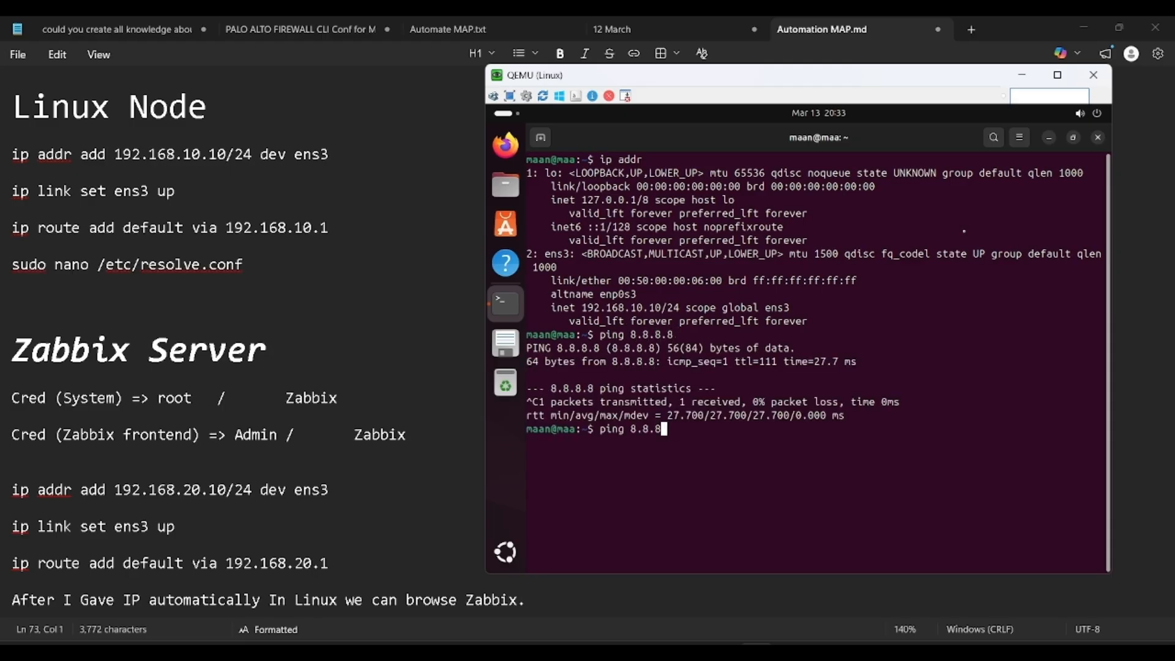
{"action": "type", "text": "google.com"}
{"action": "key", "text": "Return"}
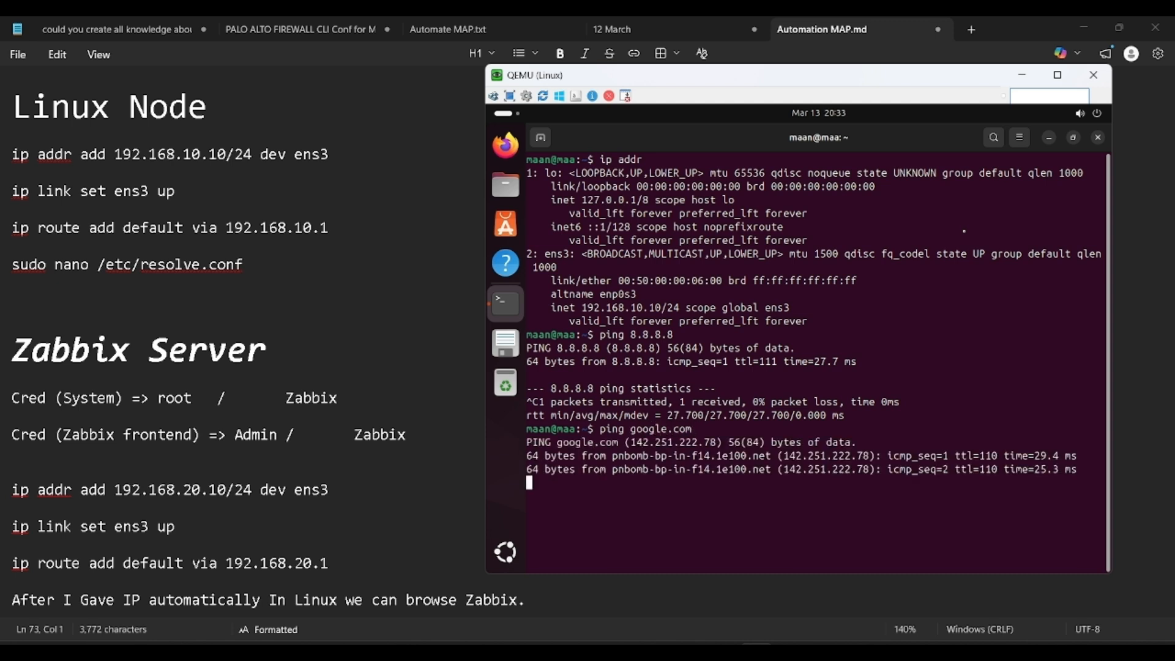
{"action": "key", "text": "ctrl+c"}
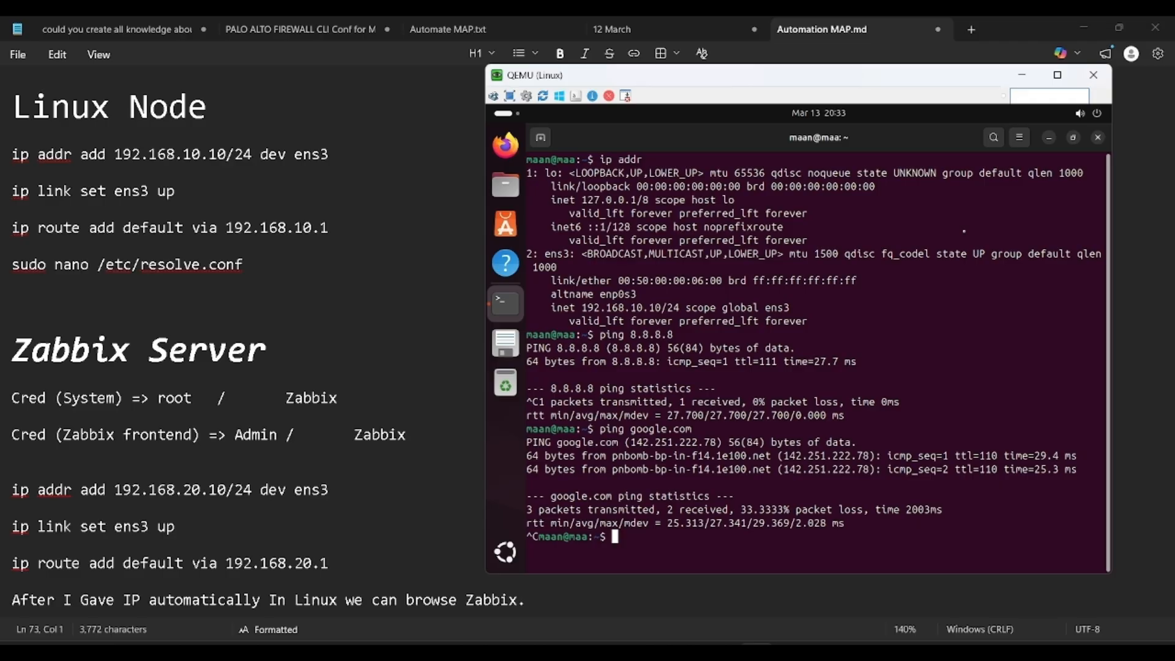
Step: Scroll through the lab notes, then return to the EVE-NG topology
{"action": "left_click", "coordinate": [333, 362]}
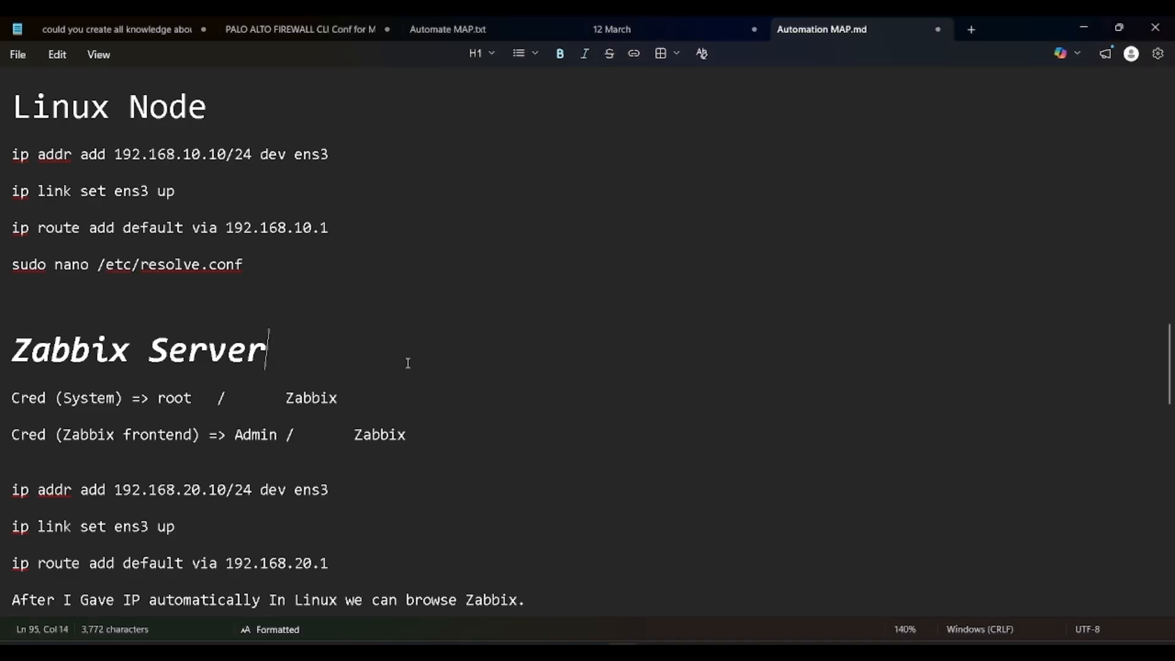
{"action": "scroll", "coordinate": [408, 363], "scroll_direction": "down", "scroll_amount": 3}
{"action": "scroll", "coordinate": [408, 363], "scroll_direction": "down", "scroll_amount": 1}
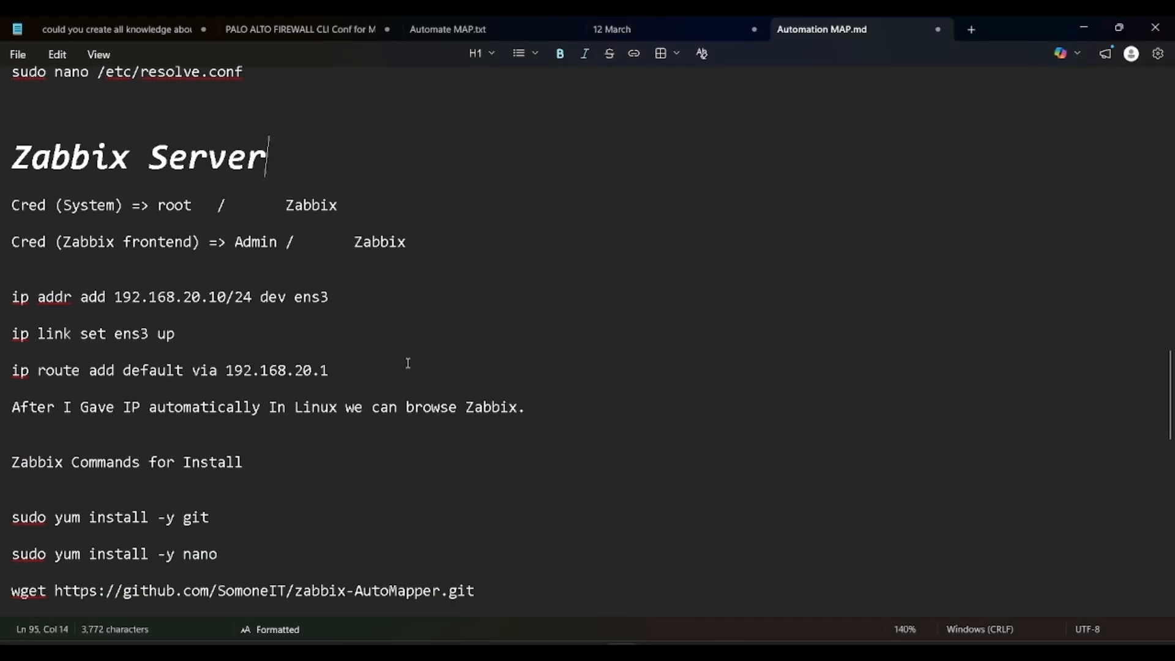
{"action": "scroll", "coordinate": [408, 363], "scroll_direction": "down", "scroll_amount": 1}
{"action": "key", "text": "alt+Tab"}
{"action": "key", "text": "alt+Tab"}
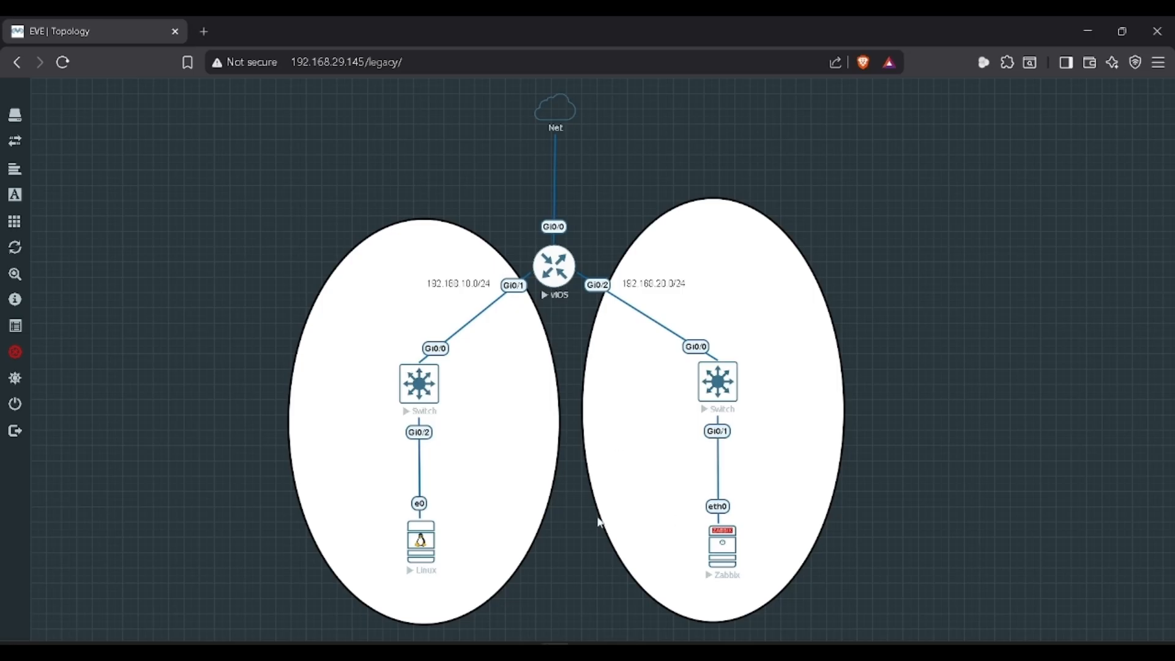
Step: Open the Zabbix node console via ultravnc_wrapper, log in as root, and run clear and ip addr
{"action": "left_click", "coordinate": [720, 548]}
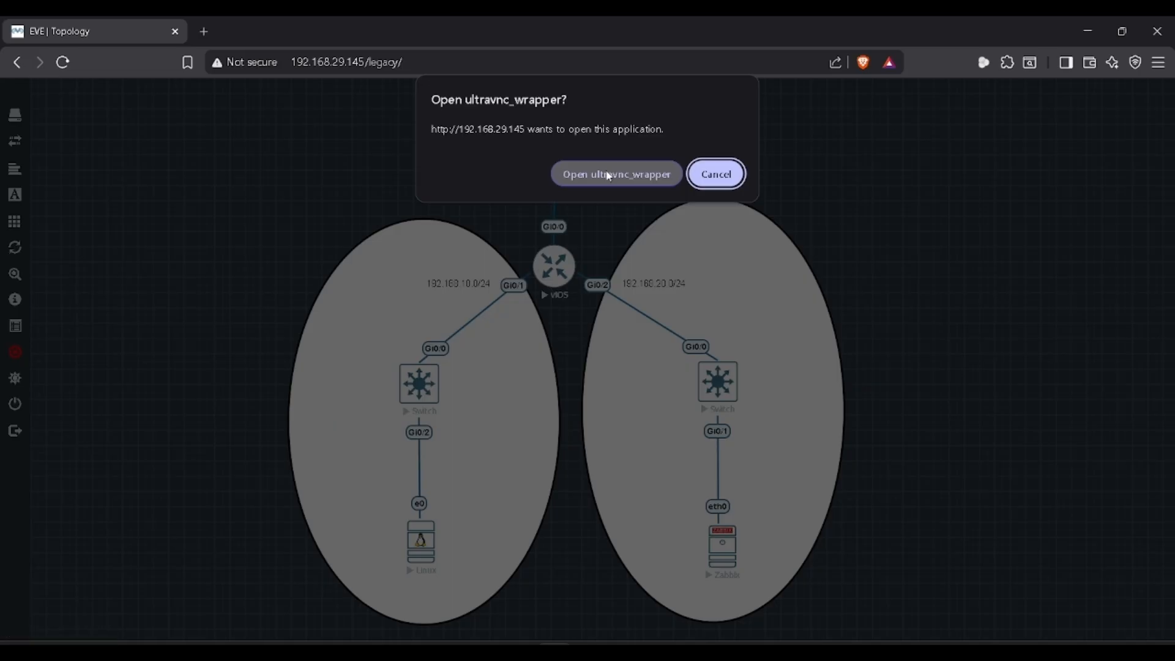
{"action": "left_click", "coordinate": [608, 174]}
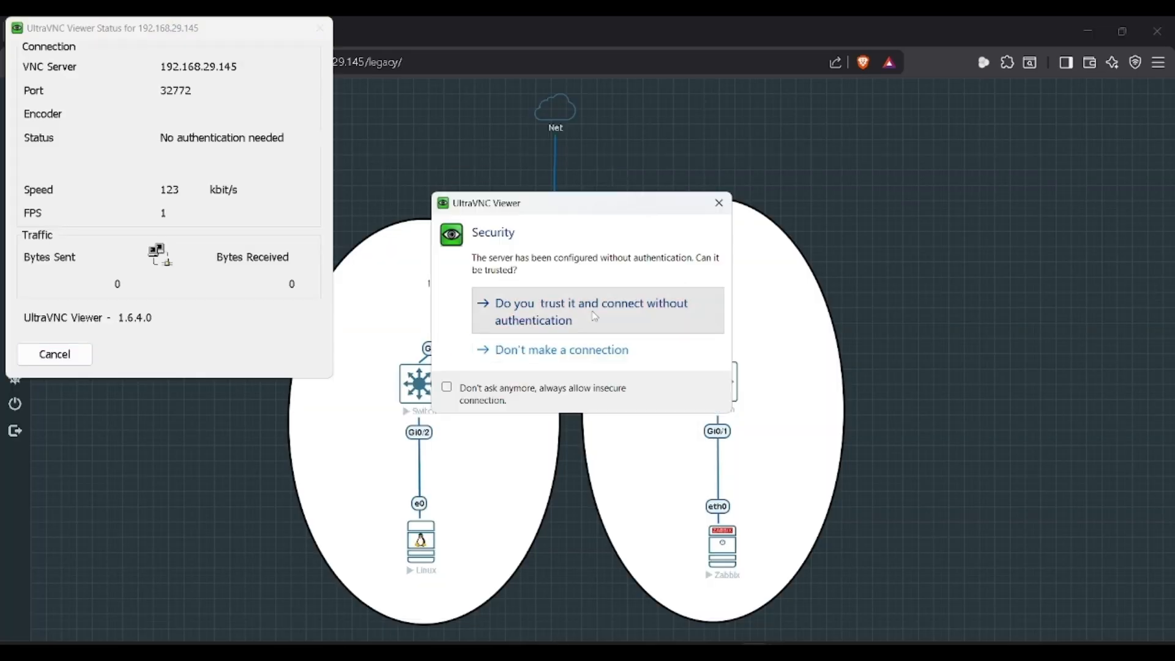
{"action": "left_click", "coordinate": [594, 316]}
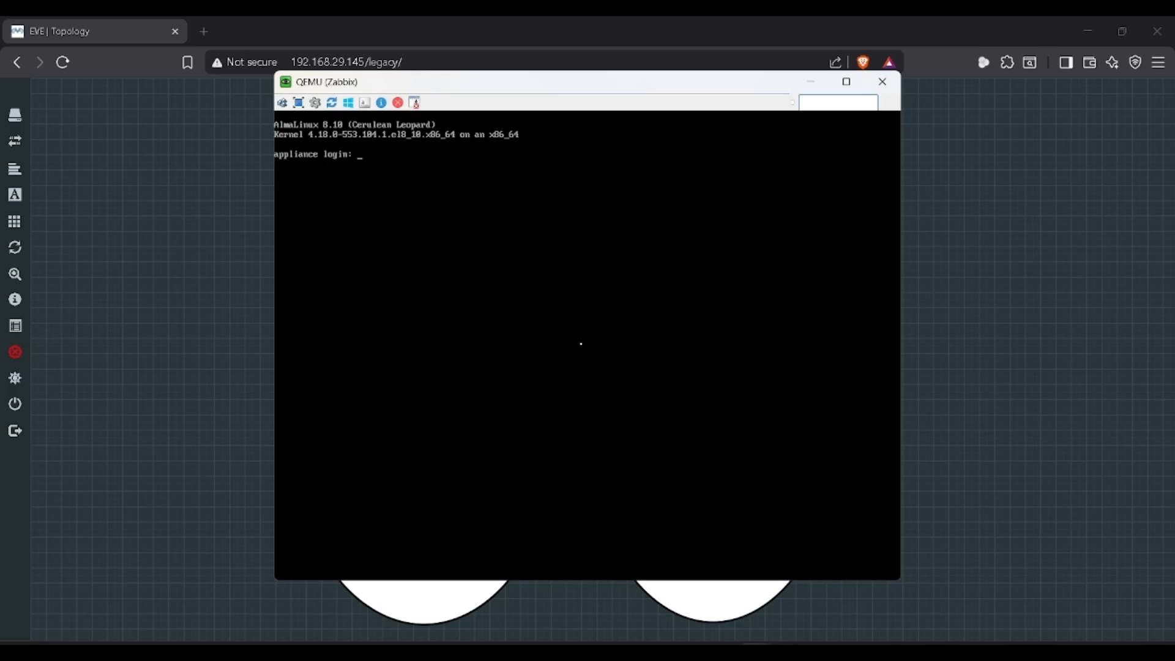
{"action": "key", "text": "Return"}
{"action": "key", "text": "Return"}
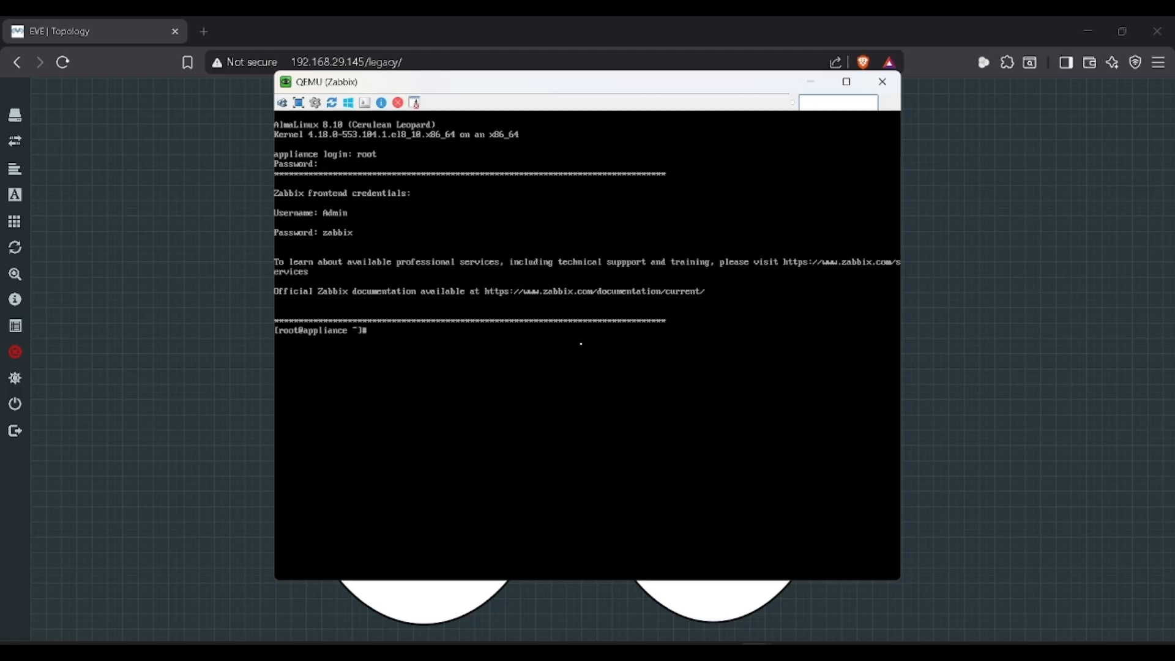
{"action": "type", "text": "clear"}
{"action": "key", "text": "Return"}
{"action": "type", "text": "ip"}
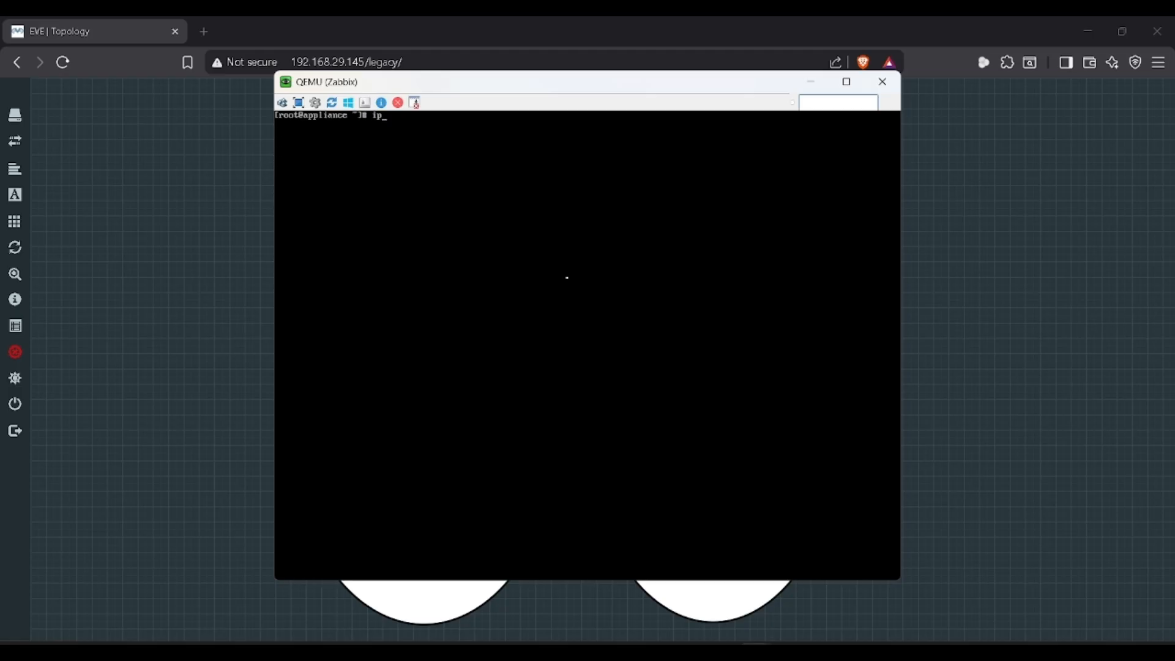
{"action": "type", "text": " addr"}
{"action": "key", "text": "Return"}
Step: Move the Zabbix console aside, dismiss the viewer's connection options, and return to the notes
{"action": "left_click_drag", "start_coordinate": [436, 82], "coordinate": [561, 102]}
{"action": "left_click", "coordinate": [440, 123]}
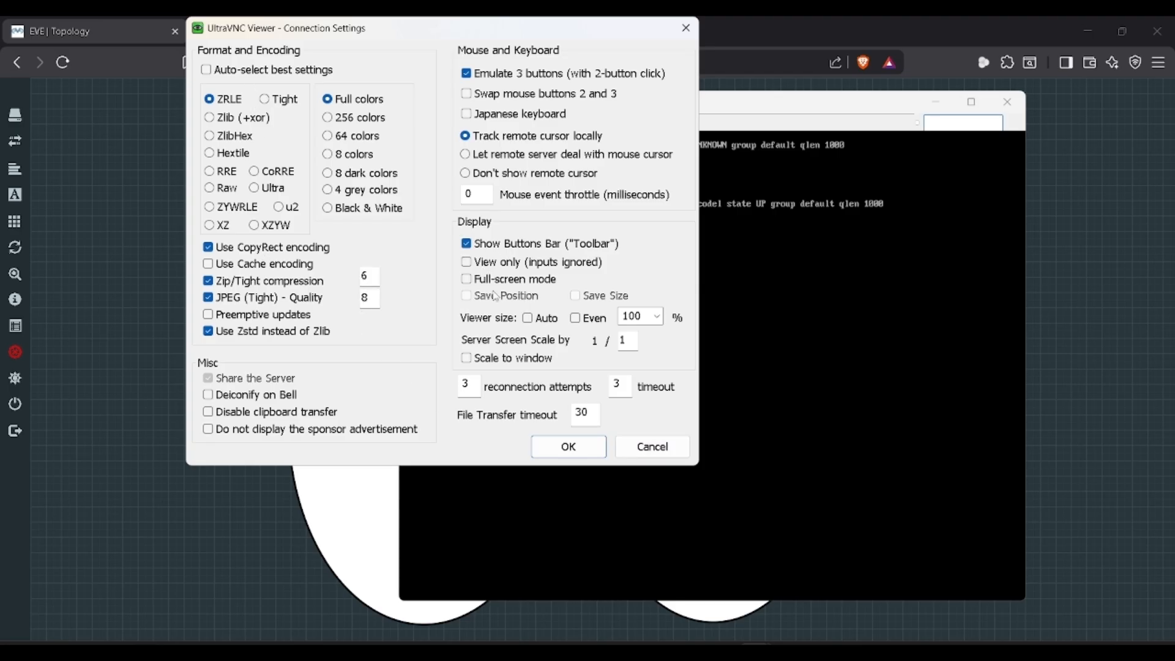
{"action": "left_click", "coordinate": [630, 438]}
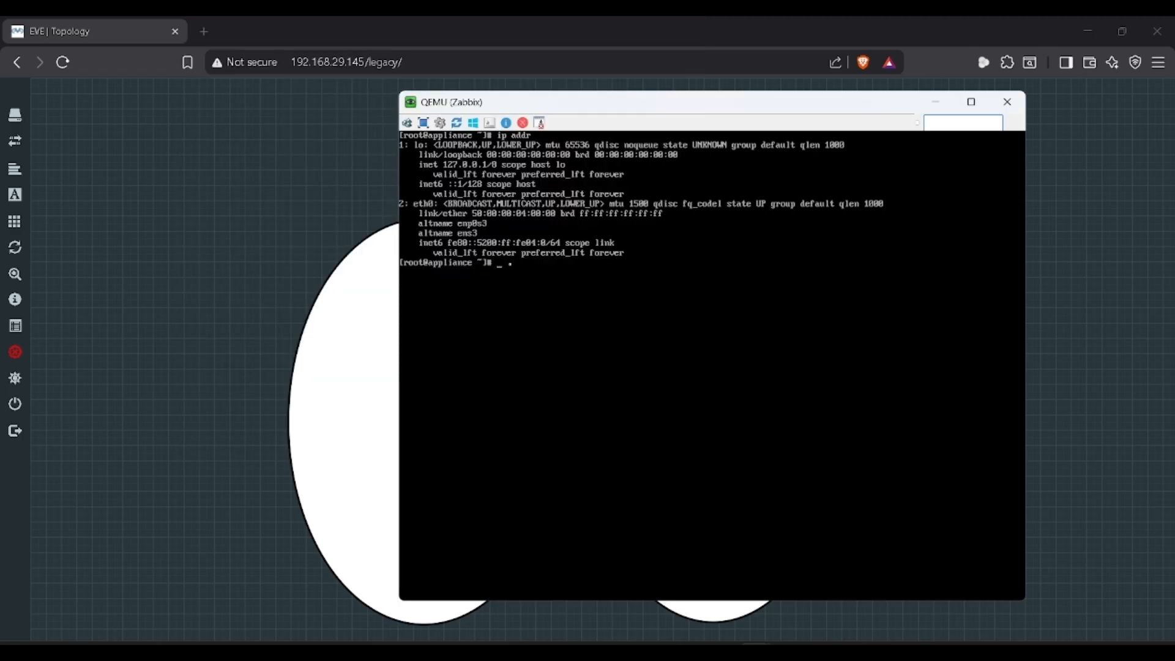
{"action": "left_click_drag", "start_coordinate": [599, 106], "coordinate": [752, 128]}
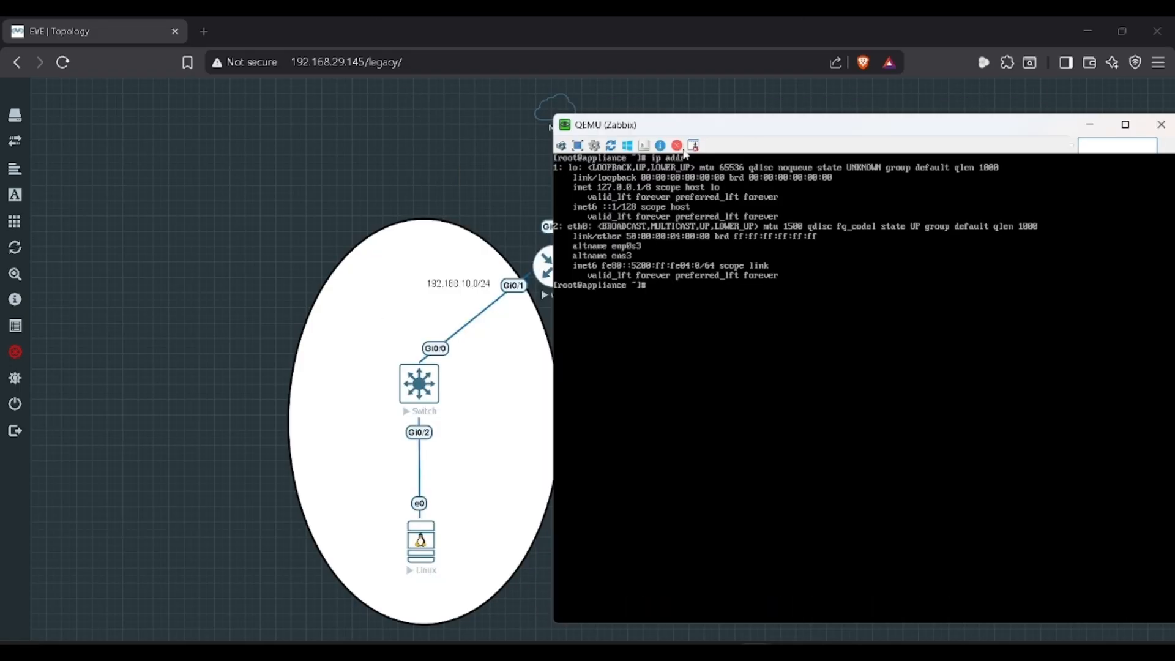
{"action": "key", "text": "alt+Tab"}
{"action": "key", "text": "alt+Tab"}
{"action": "key", "text": "alt+Tab"}
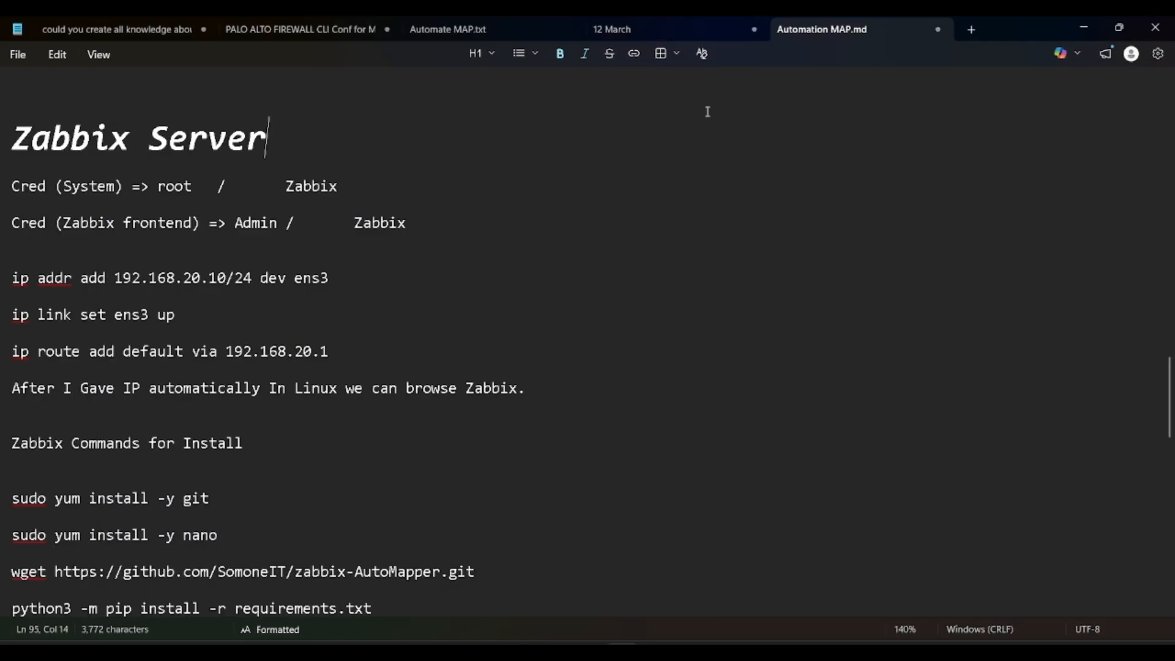
Step: Assign 192.168.20.10/24 to ens3 on the Zabbix console
{"action": "key", "text": "alt+Tab"}
{"action": "left_click_drag", "start_coordinate": [770, 121], "coordinate": [761, 96]}
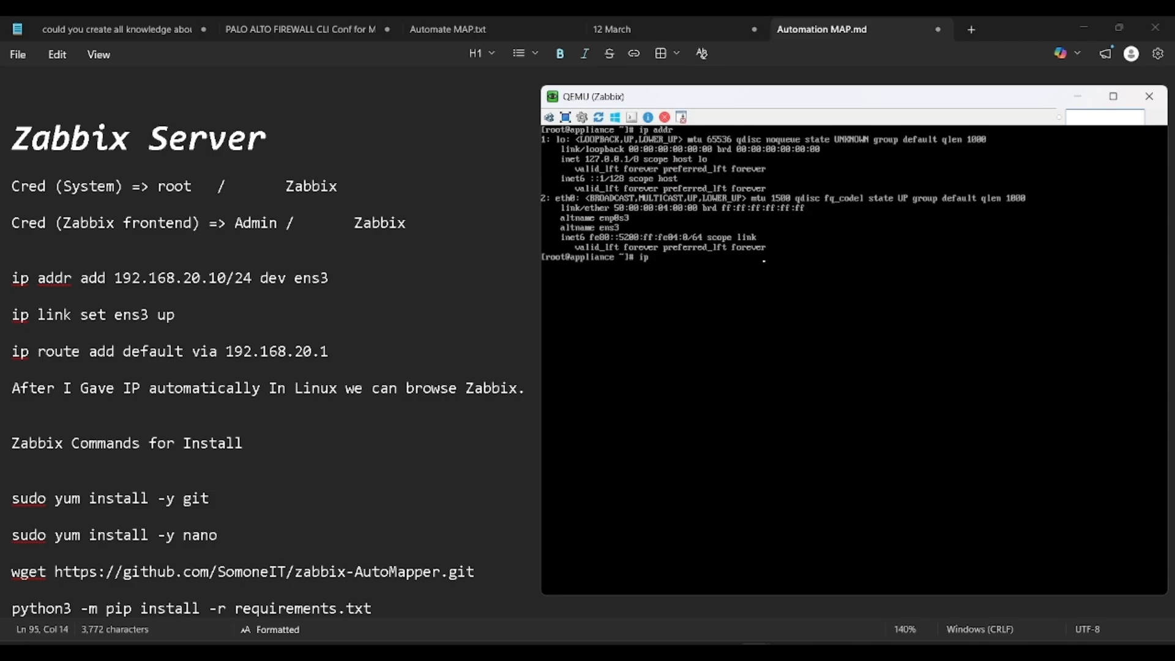
{"action": "type", "text": "addr add 192.168"}
{"action": "type", "text": ".20.10/24 dev ens"}
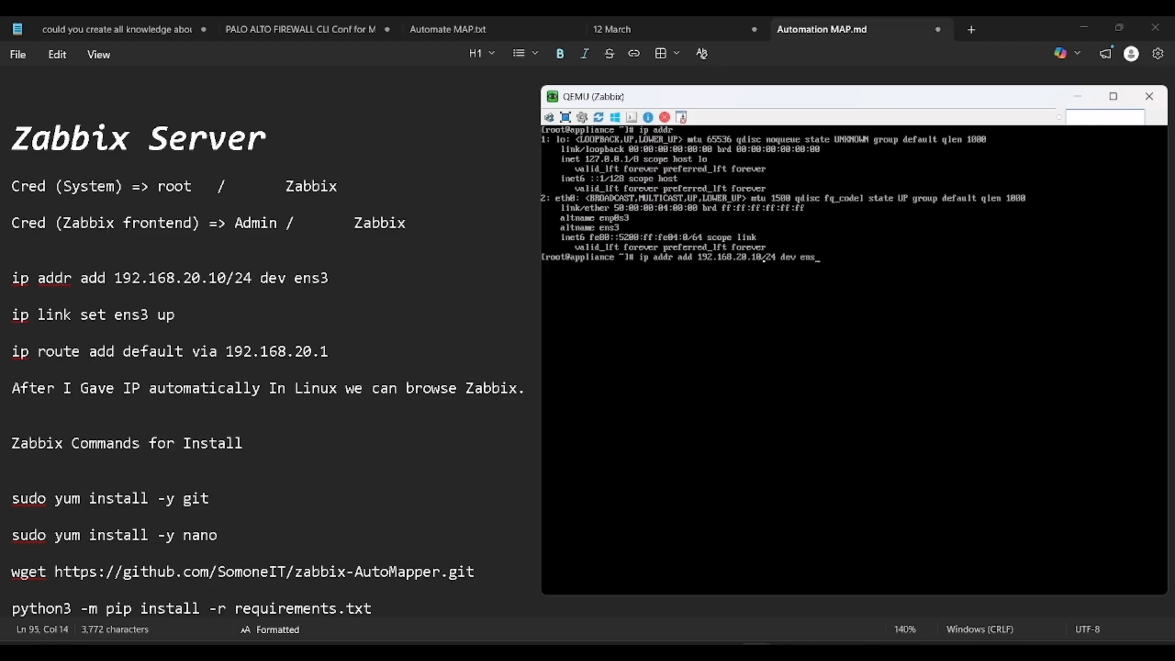
{"action": "type", "text": "3"}
{"action": "key", "text": "Return"}
Step: Add a default route via 192.168.20.1 and confirm 8.8.8.8 replies to ping
{"action": "type", "text": "ip add"}
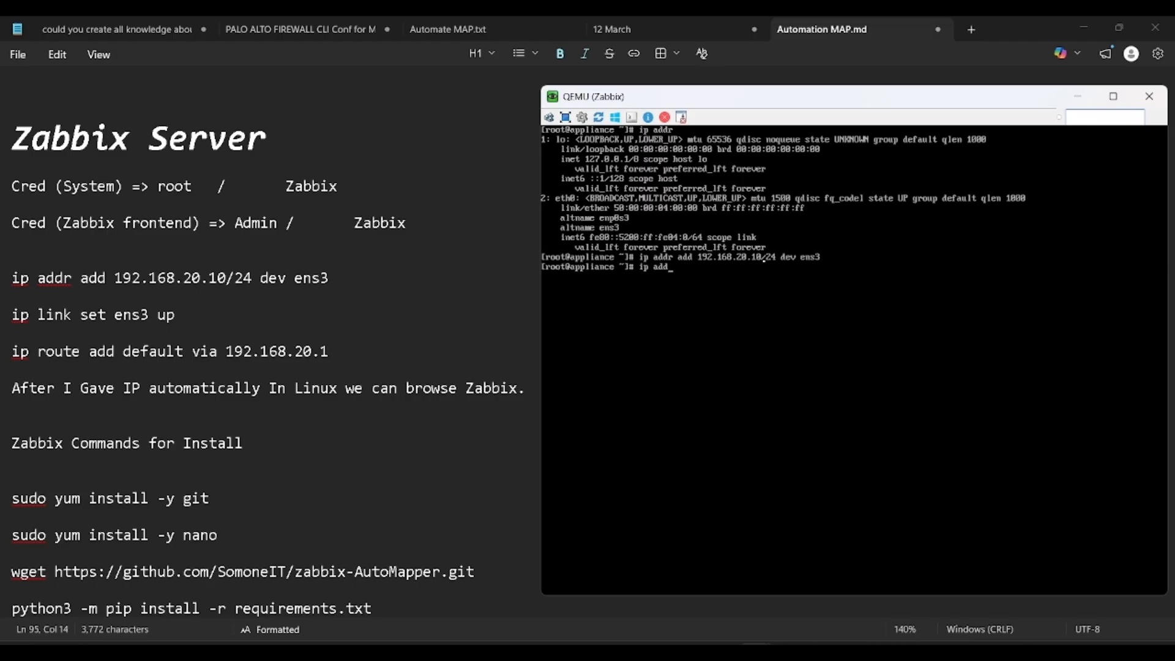
{"action": "key", "text": "BackSpace"}
{"action": "key", "text": "BackSpace"}
{"action": "key", "text": "BackSpace"}
{"action": "type", "text": "route add 1default via 192.168.20.1"}
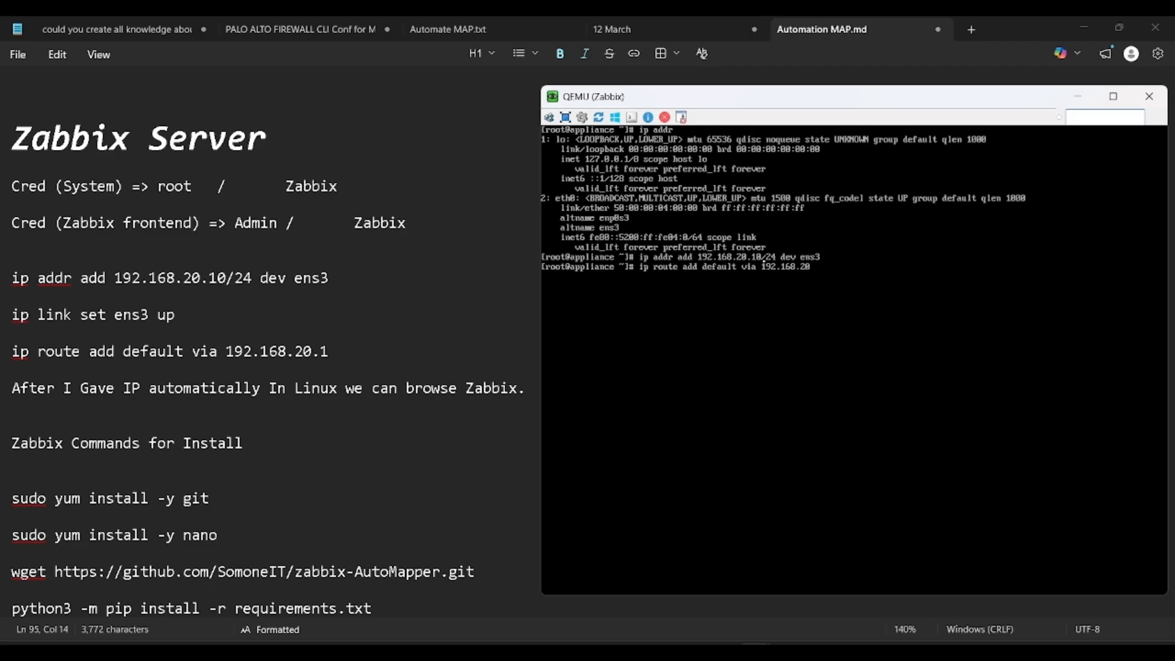
{"action": "key", "text": "Return"}
{"action": "type", "text": "ping 8.8.8.8"}
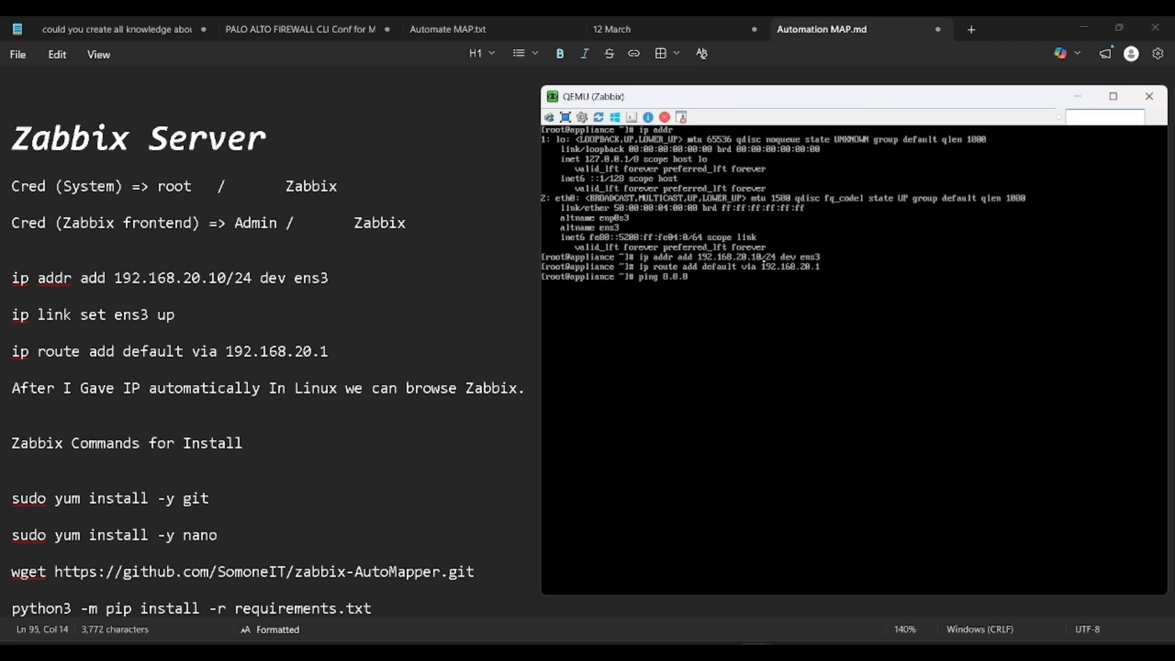
{"action": "key", "text": "Return"}
{"action": "key", "text": "ctrl+c"}
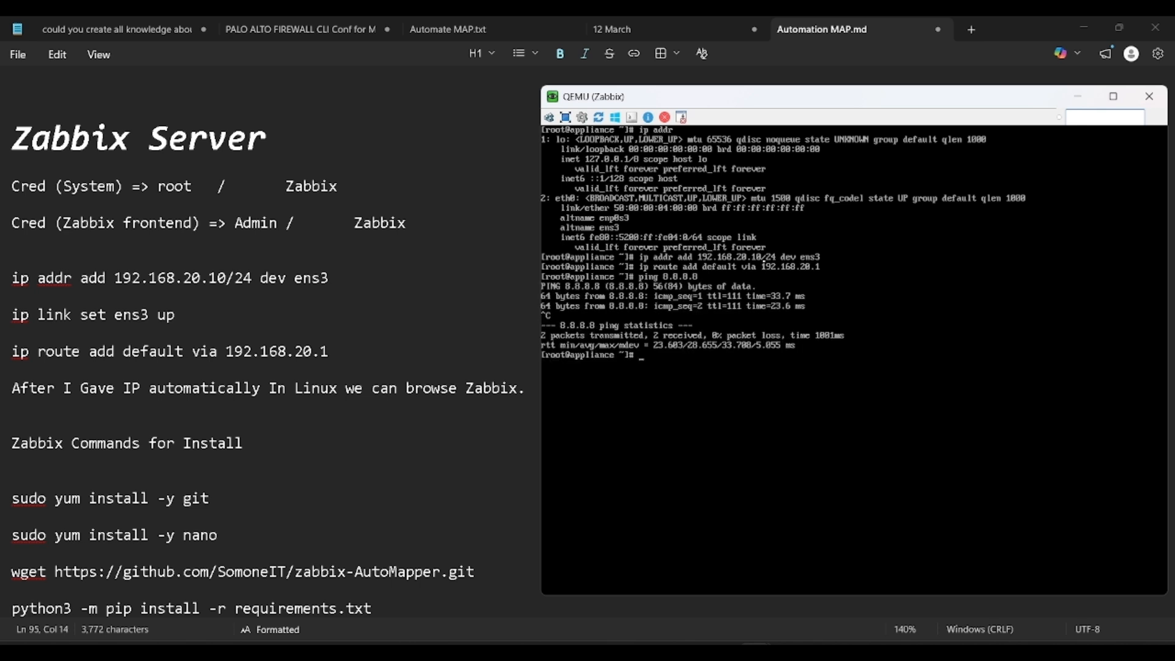
Step: Try opening /etc/resolv.conf with nano, then start yum install -y nano
{"action": "type", "text": "sudo nano /etc/resolv.conf"}
{"action": "key", "text": "Return"}
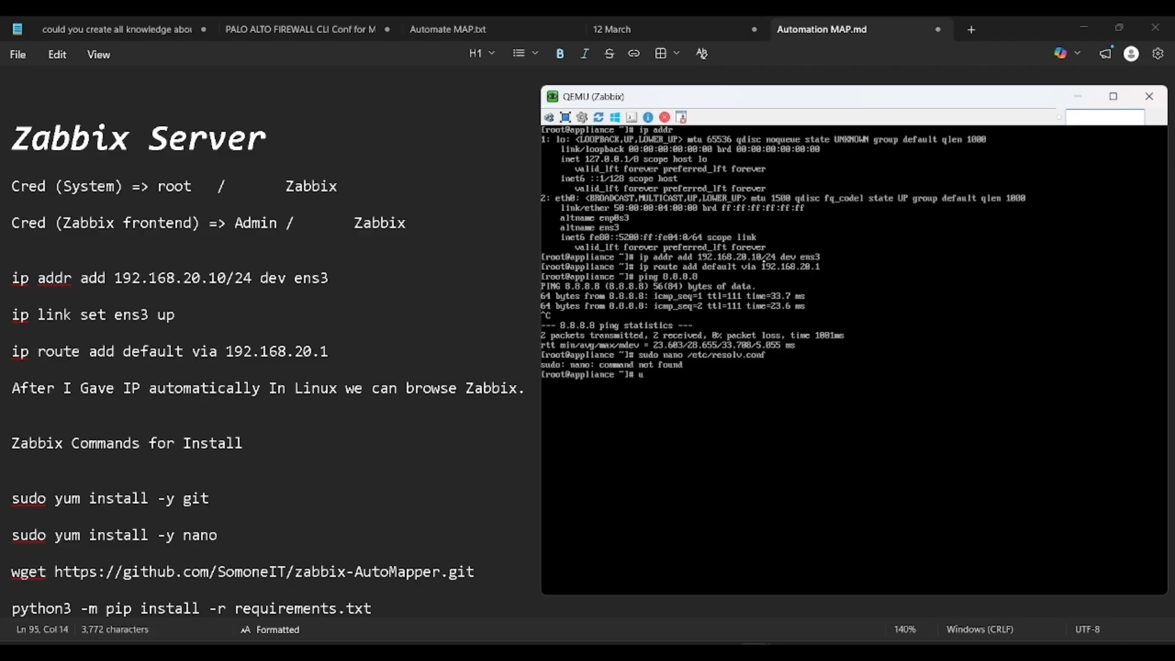
{"action": "key", "text": "BackSpace"}
{"action": "type", "text": "yum"}
{"action": "key", "text": "BackSpace"}
{"action": "key", "text": "BackSpace"}
{"action": "type", "text": "um install -y nano"}
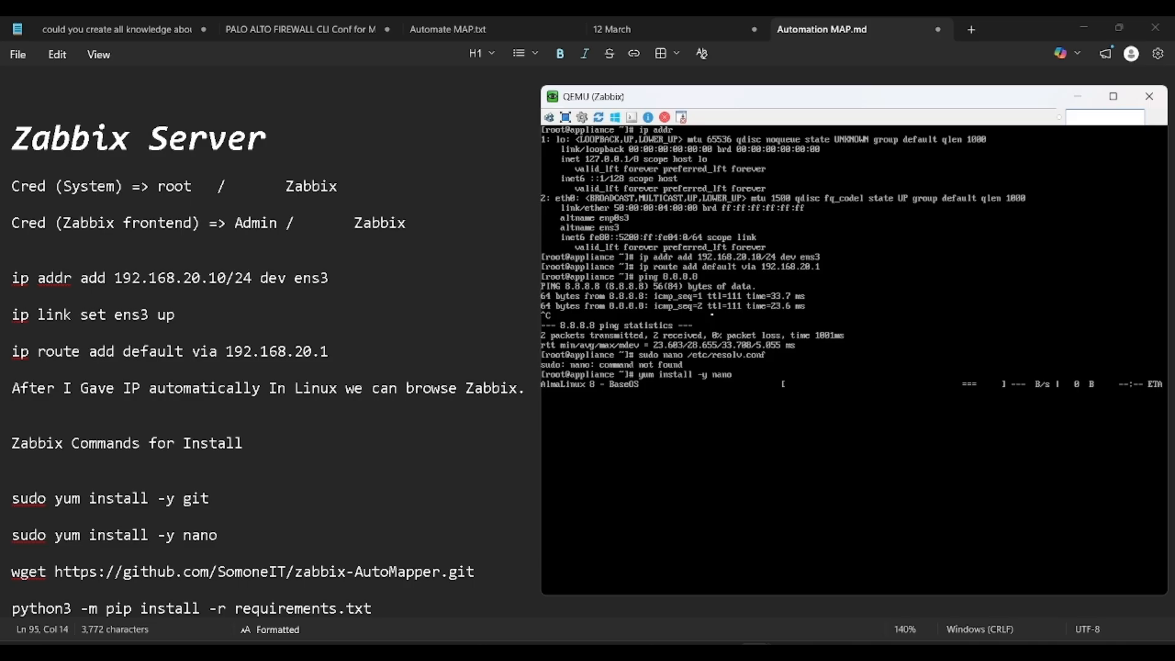
{"action": "key", "text": "alt+Tab"}
{"action": "key", "text": "alt+Tab"}
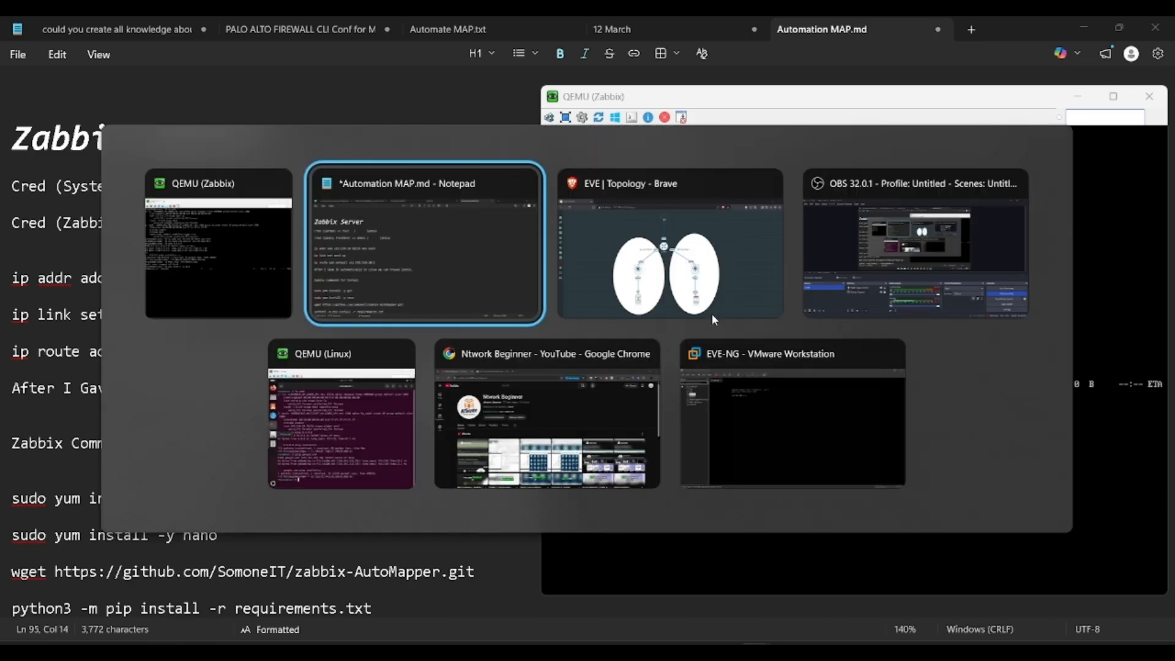
Step: Abort the nano install, display /etc/resolv.conf, and test pings to google.com and 8.8.8.8
{"action": "key", "text": "alt+Tab"}
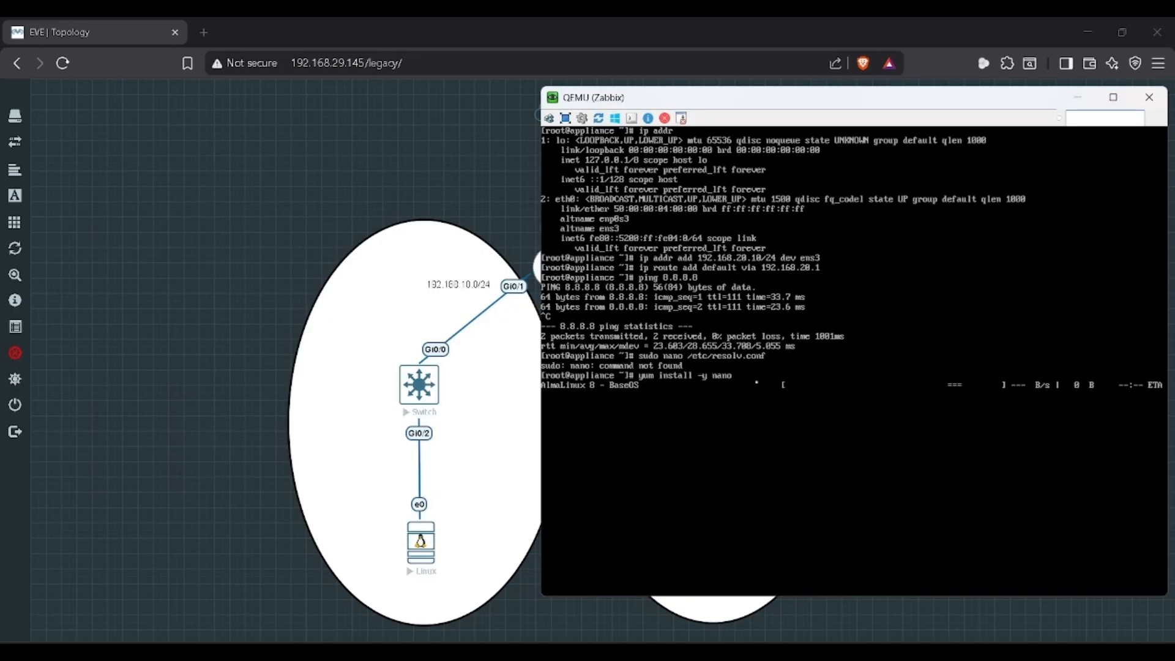
{"action": "key", "text": "ctrl+c"}
{"action": "key", "text": "ctrl+c"}
{"action": "key", "text": "ctrl+c"}
{"action": "type", "text": "clear"}
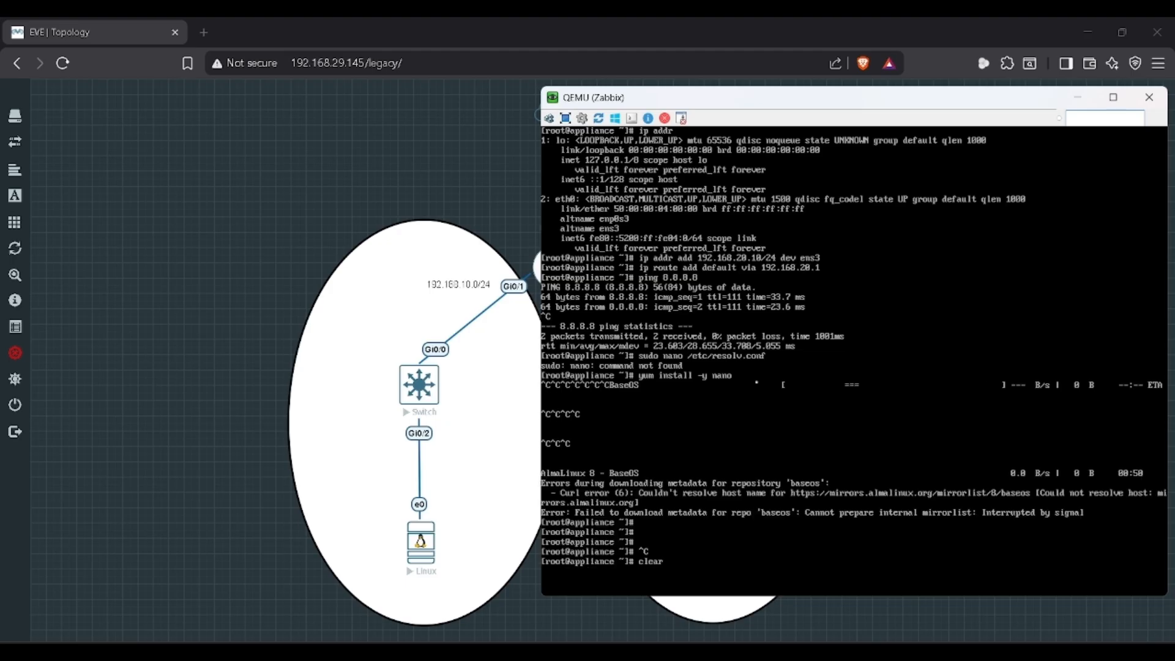
{"action": "key", "text": "Return"}
{"action": "type", "text": "cat /etc/resolv.conf"}
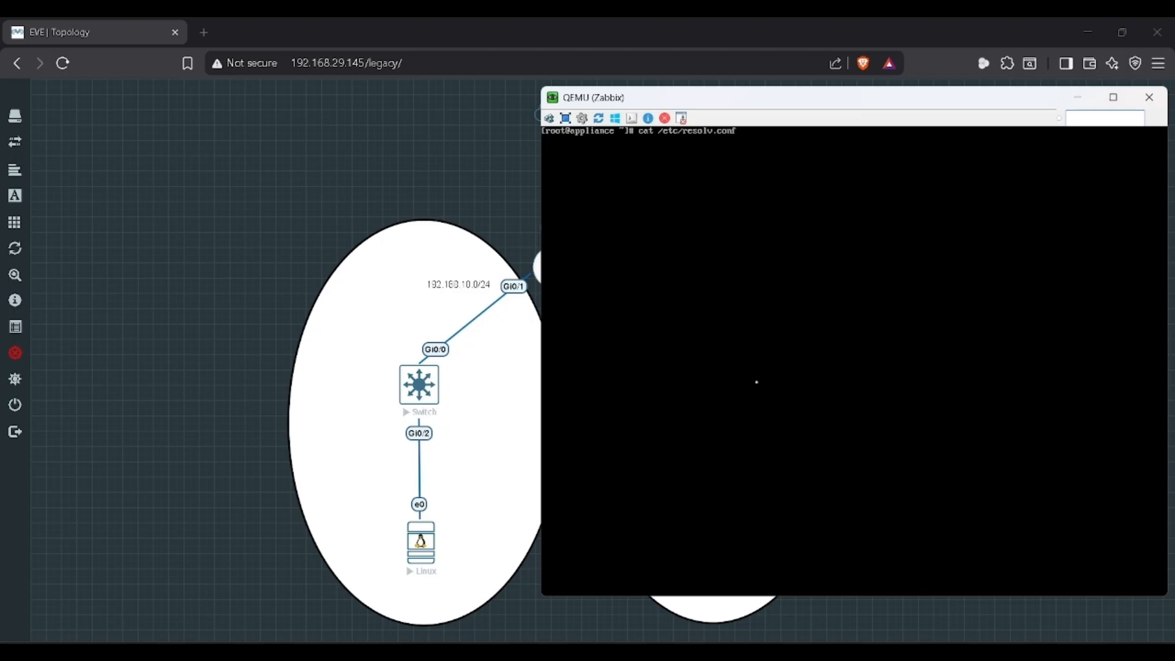
{"action": "key", "text": "Return"}
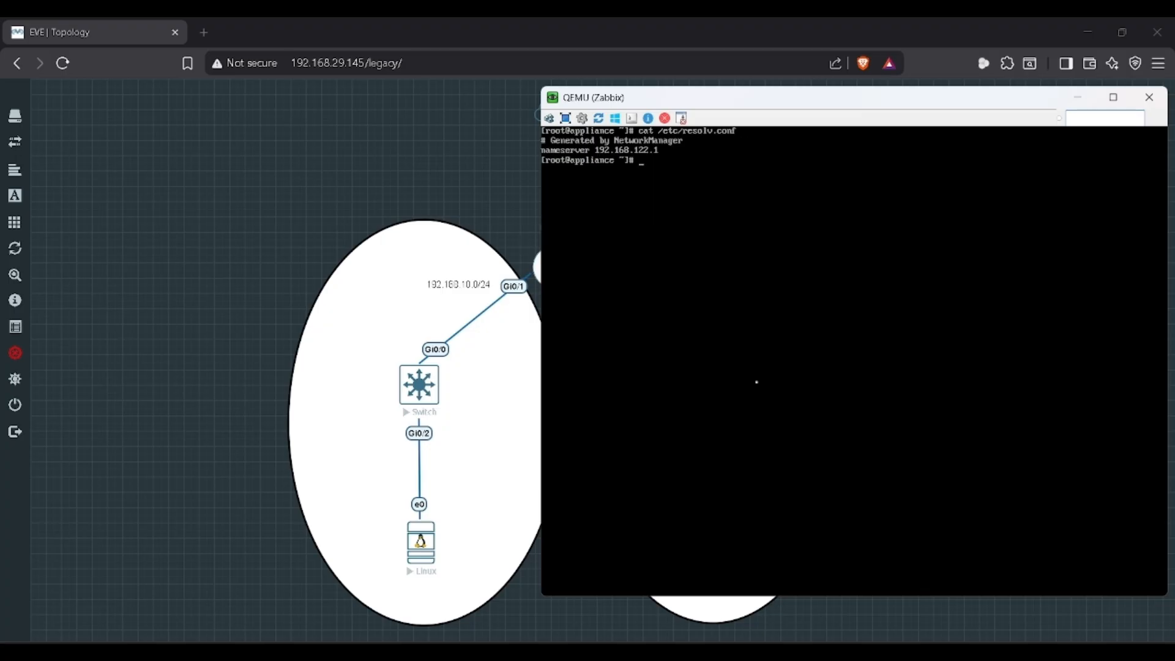
{"action": "type", "text": "ping google.com"}
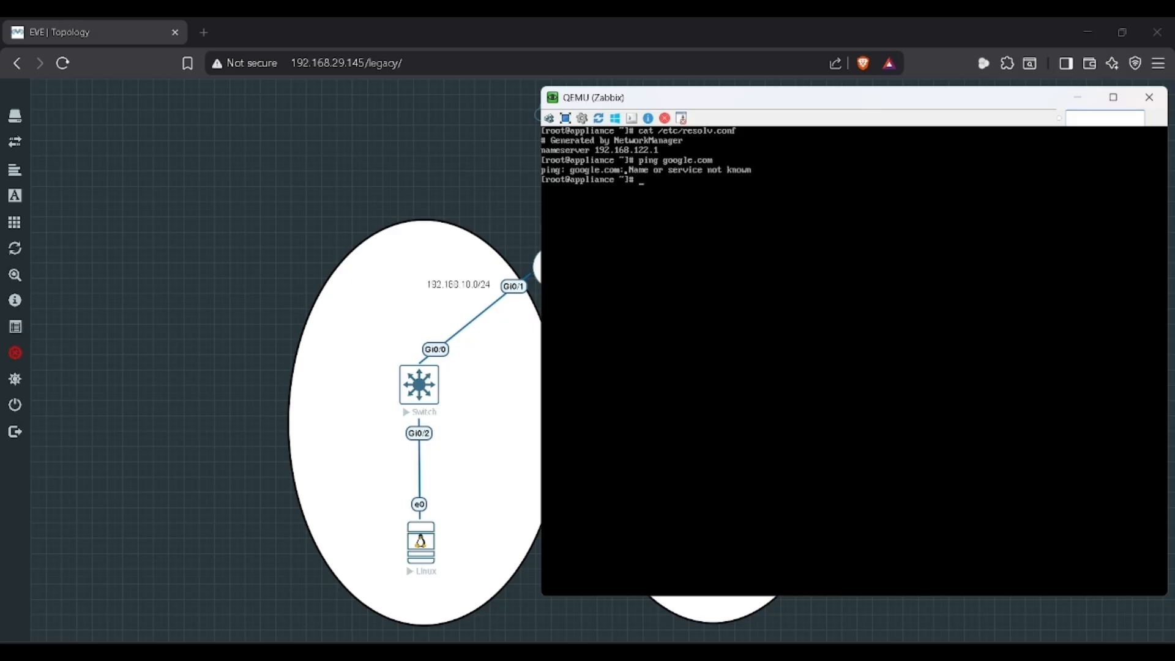
{"action": "type", "text": "ping 8.8.8.8"}
{"action": "key", "text": "Return"}
{"action": "key", "text": "ctrl+c"}
Step: Rewrite /etc/resolv.conf with cat to contain nameserver 8.8.8.8, then type a google.com ping
{"action": "type", "text": "ca"}
{"action": "type", "text": "t >"}
{"action": "type", "text": " /er"}
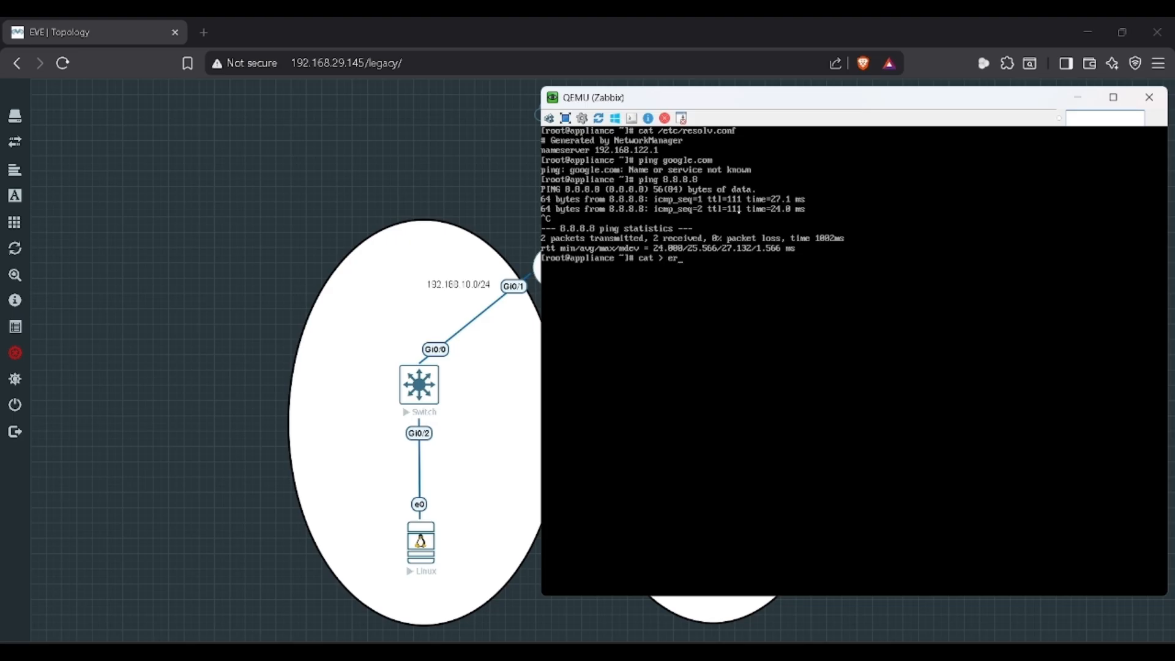
{"action": "type", "text": "tc/resolv.conf"}
{"action": "type", "text": "Generat"}
{"action": "type", "text": "ed"}
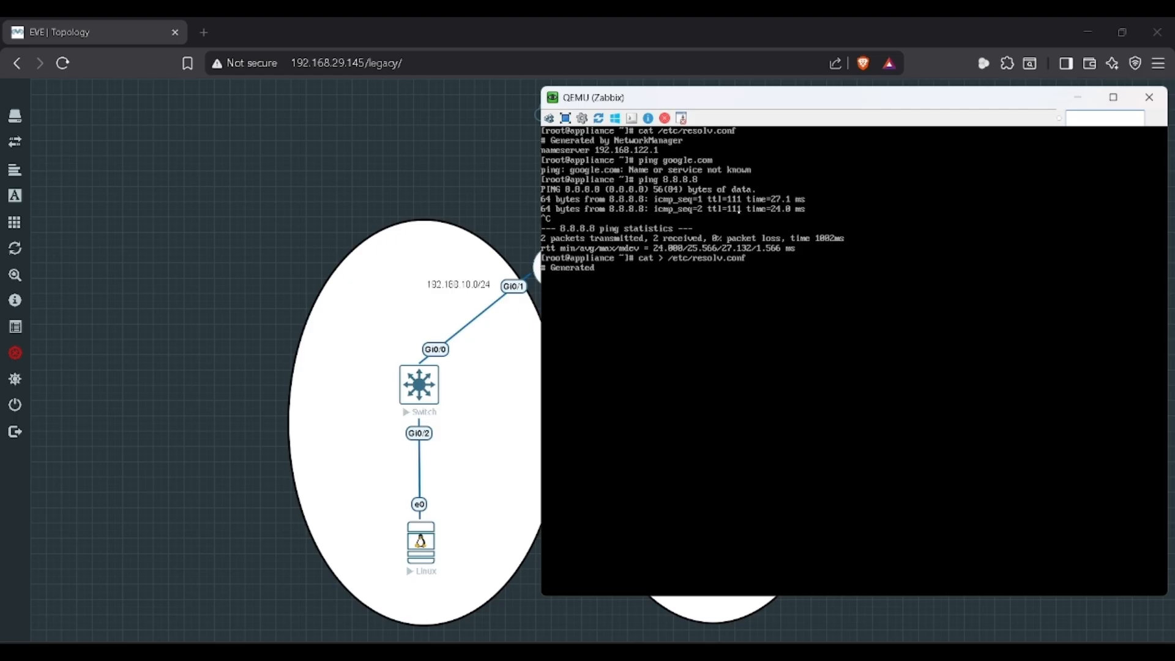
{"action": "type", "text": " by NetworkMang"}
{"action": "type", "text": "ager"}
{"action": "key", "text": "Left"}
{"action": "key", "text": "Left"}
{"action": "key", "text": "BackSpace"}
{"action": "key", "text": "BackSpace"}
{"action": "key", "text": "BackSpace"}
{"action": "key", "text": "BackSpace"}
{"action": "key", "text": "BackSpace"}
{"action": "key", "text": "BackSpace"}
{"action": "key", "text": "BackSpace"}
{"action": "key", "text": "BackSpace"}
{"action": "key", "text": "BackSpace"}
{"action": "type", "text": "er"}
{"action": "type", "text": "namer"}
{"action": "type", "text": "server"}
{"action": "type", "text": " 8.8.8.8"}
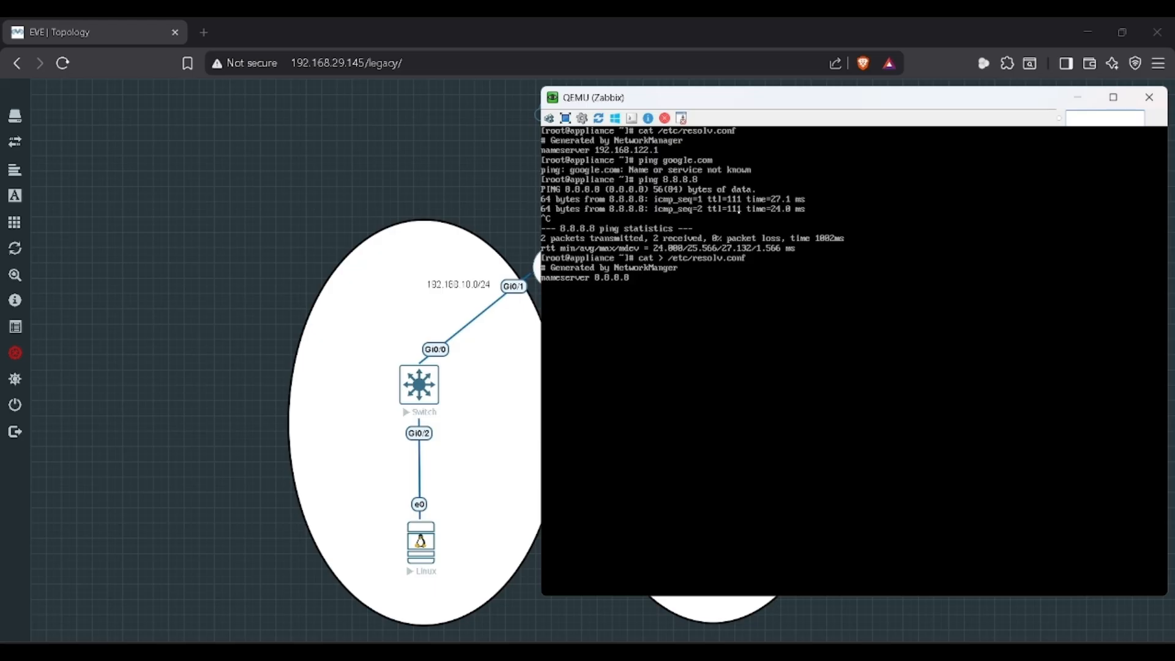
{"action": "key", "text": "Return"}
{"action": "key", "text": "ctrl+c"}
{"action": "type", "text": "clear"}
{"action": "key", "text": "Return"}
{"action": "type", "text": "ping google.co"}
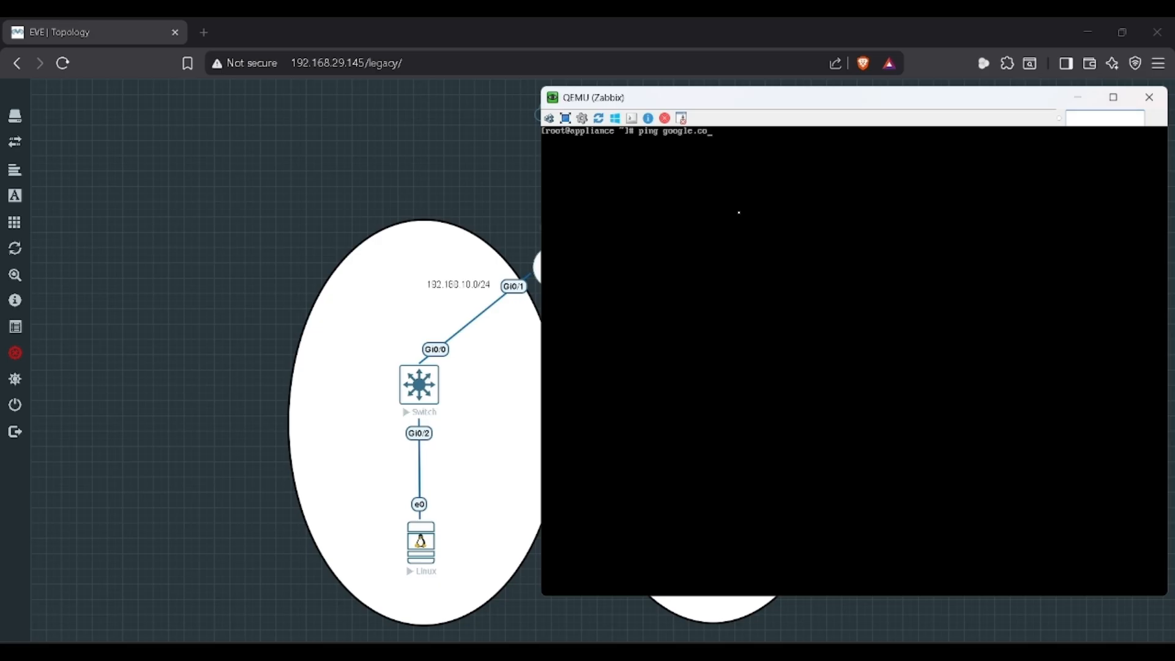
{"action": "type", "text": "m"}
Step: Test name resolution by pinging google.com, then stop the ping
{"action": "key", "text": "Return"}
{"action": "key", "text": "ctrl+c"}
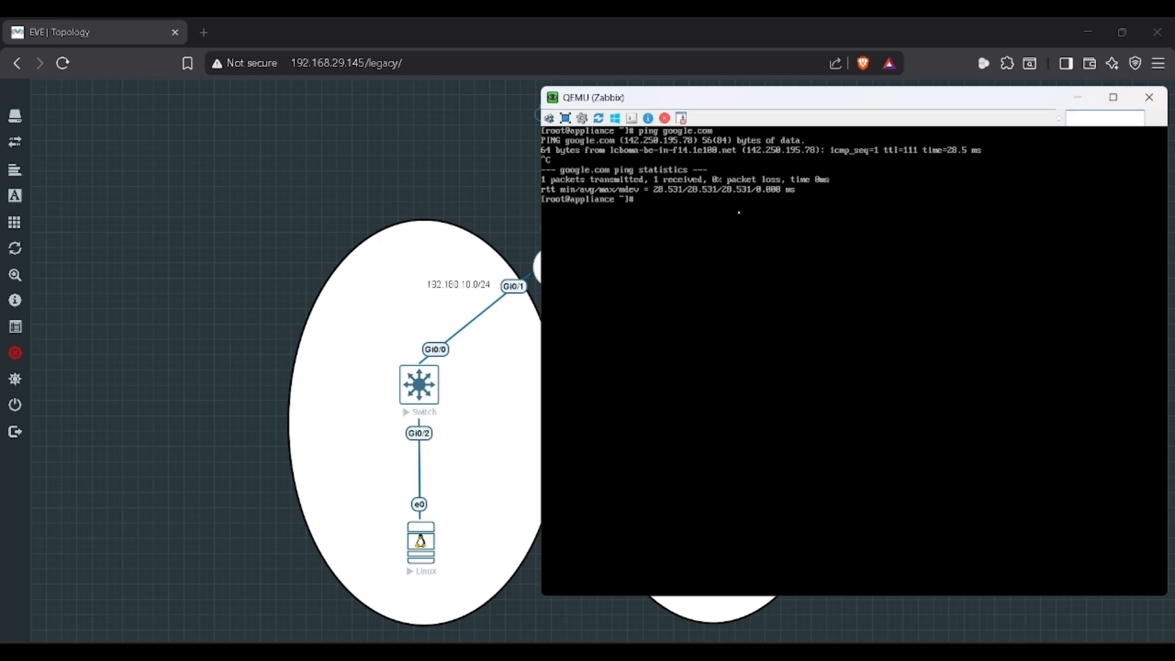
{"action": "key", "text": "Up"}
{"action": "key", "text": "Up"}
{"action": "key", "text": "Up"}
{"action": "key", "text": "Up"}
{"action": "key", "text": "Up"}
{"action": "key", "text": "Up"}
{"action": "key", "text": "Up"}
{"action": "key", "text": "Up"}
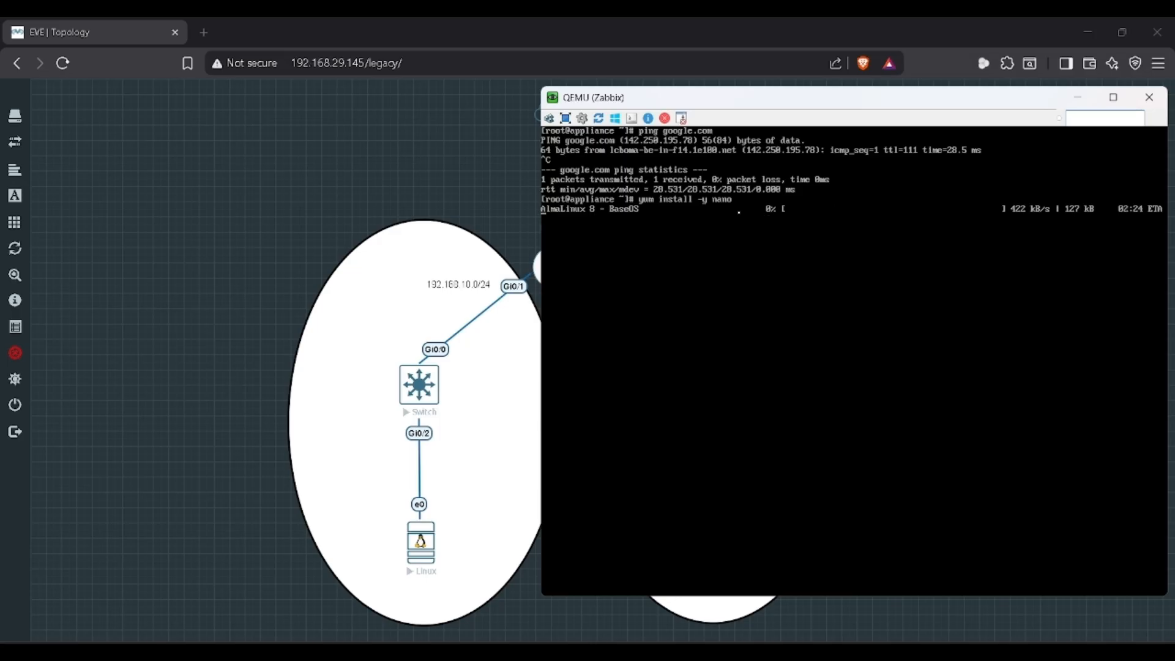
Step: Select the four install commands in the Automation MAP notes
{"action": "key", "text": "alt+Tab"}
{"action": "left_click", "coordinate": [738, 211]}
{"action": "key", "text": "alt+Tab"}
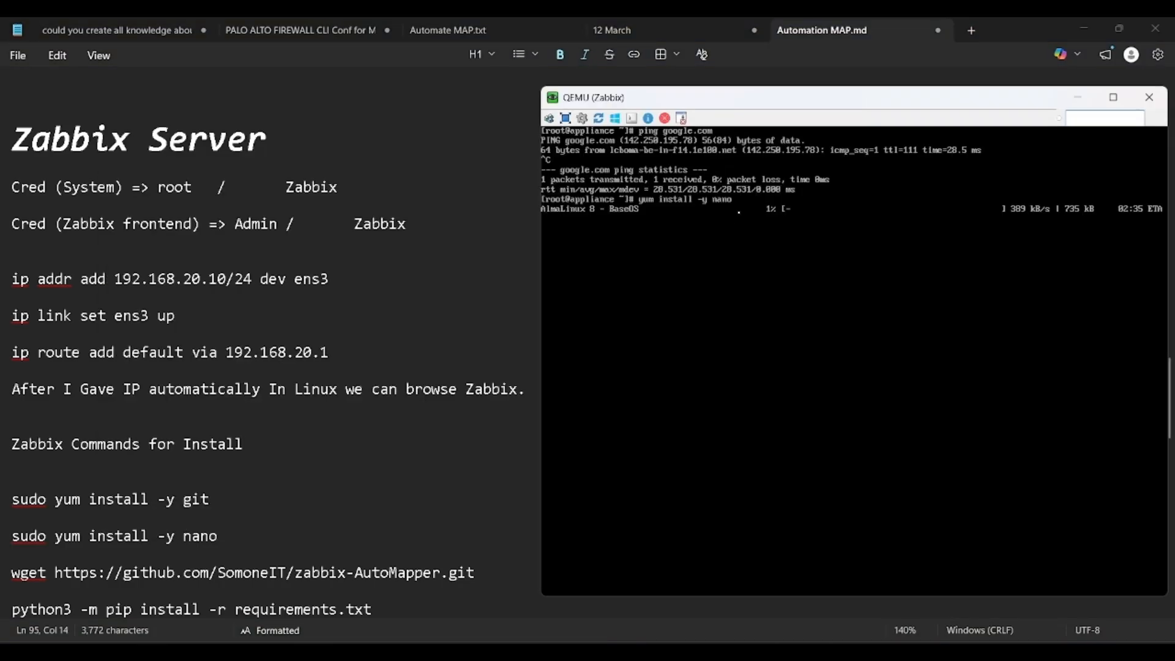
{"action": "scroll", "coordinate": [499, 388], "scroll_direction": "down", "scroll_amount": 3}
{"action": "left_click_drag", "start_coordinate": [12, 333], "coordinate": [116, 458]}
{"action": "key", "text": "alt+Tab"}
{"action": "scroll", "coordinate": [218, 396], "scroll_direction": "up", "scroll_amount": 2}
{"action": "scroll", "coordinate": [218, 396], "scroll_direction": "down", "scroll_amount": 3}
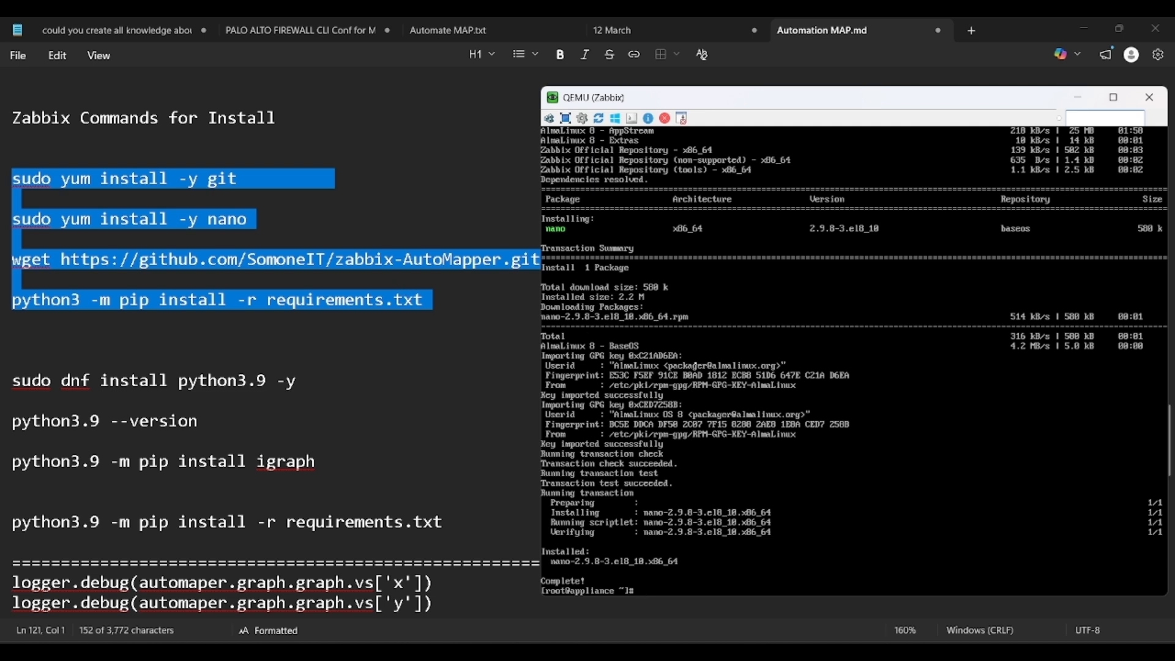
Step: Install git with yum and move into the /home directory
{"action": "type", "text": "yum install -y git"}
{"action": "key", "text": "Return"}
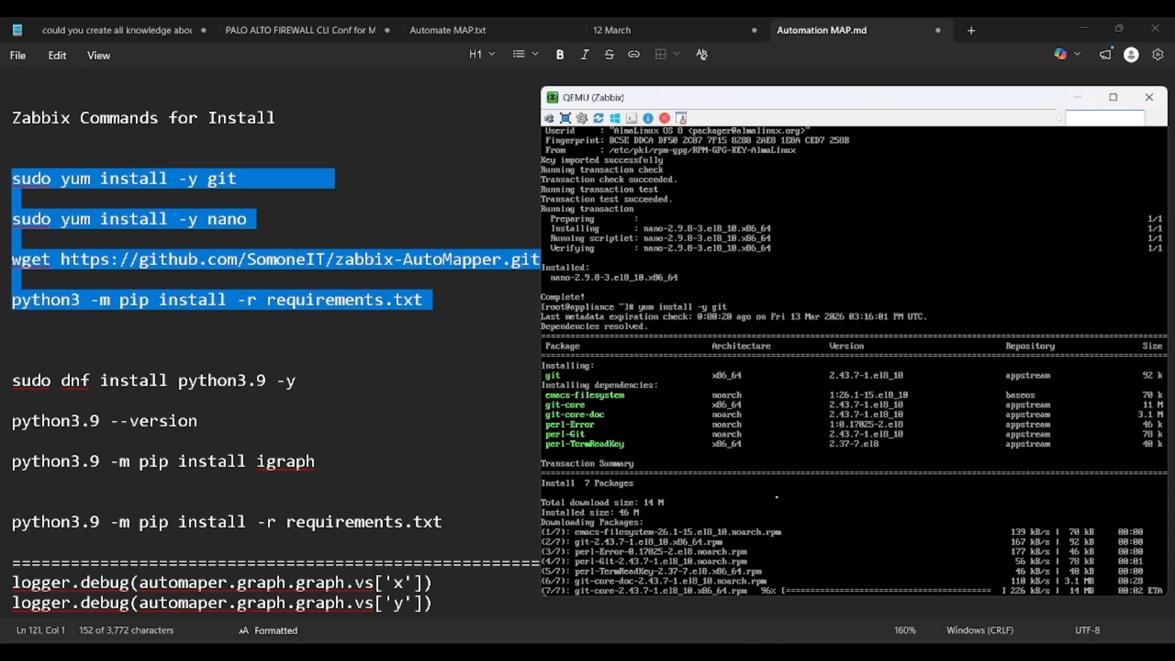
{"action": "type", "text": "ls"}
{"action": "key", "text": "Return"}
{"action": "type", "text": "cd .."}
{"action": "key", "text": "Return"}
{"action": "type", "text": "cd home/"}
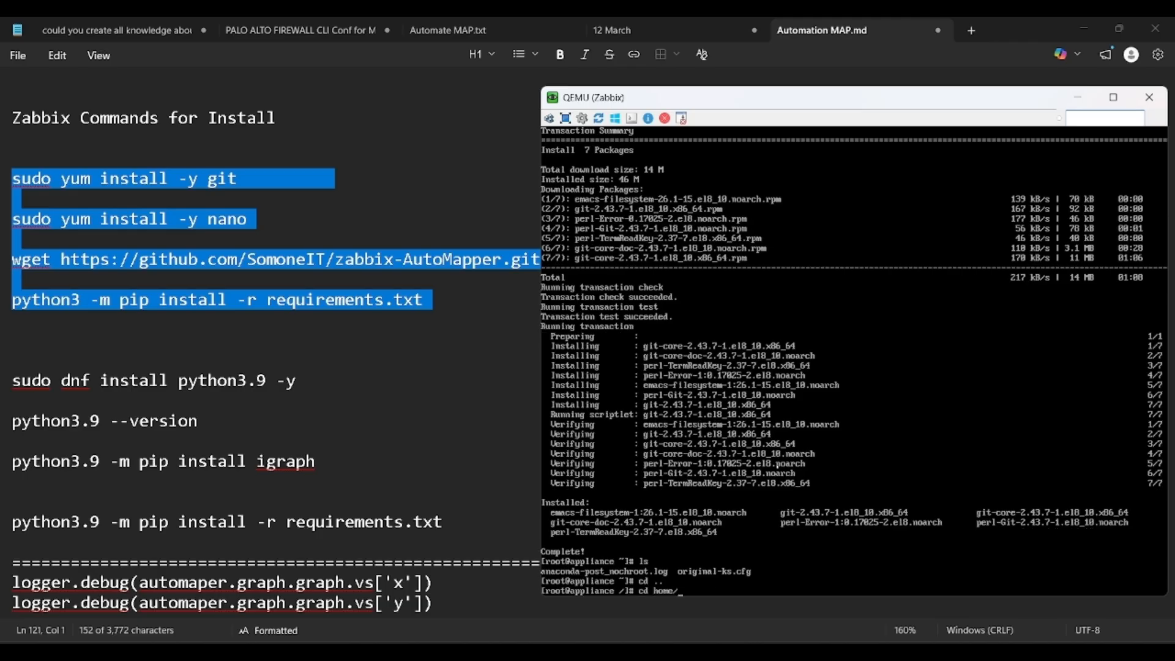
{"action": "key", "text": "Return"}
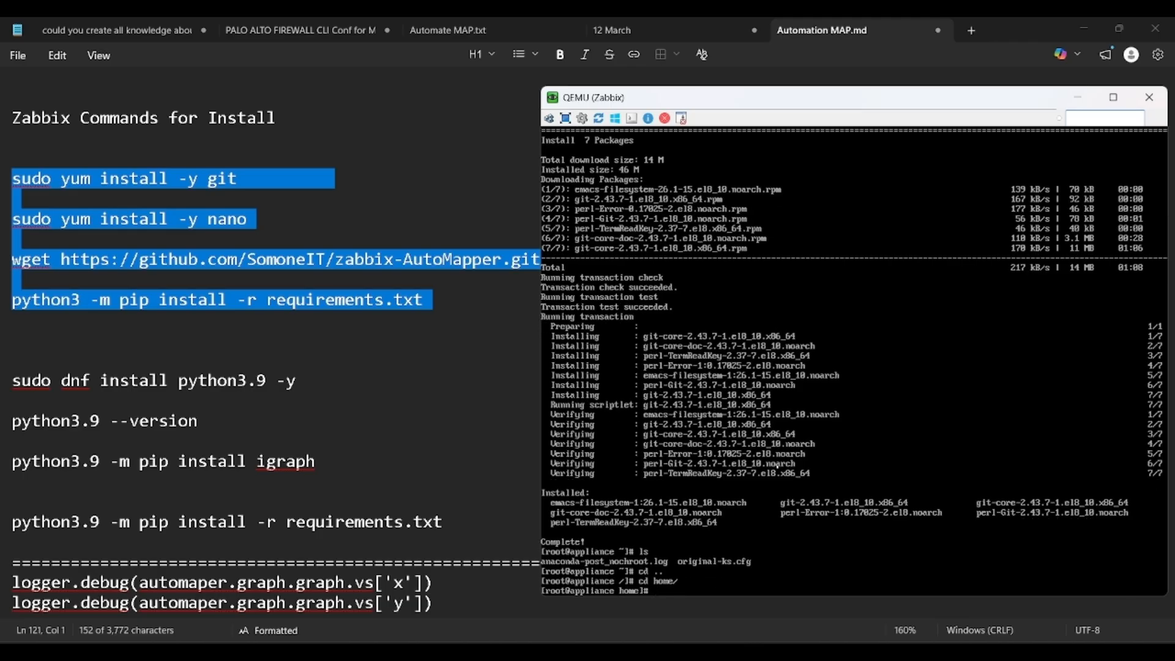
{"action": "type", "text": "ls"}
{"action": "key", "text": "Return"}
Step: Clone github.com/moneIT/zabbix-AutoMapper.git into /home and confirm the folder exists
{"action": "type", "text": "git clone https://github.com/So"}
{"action": "type", "text": "m"}
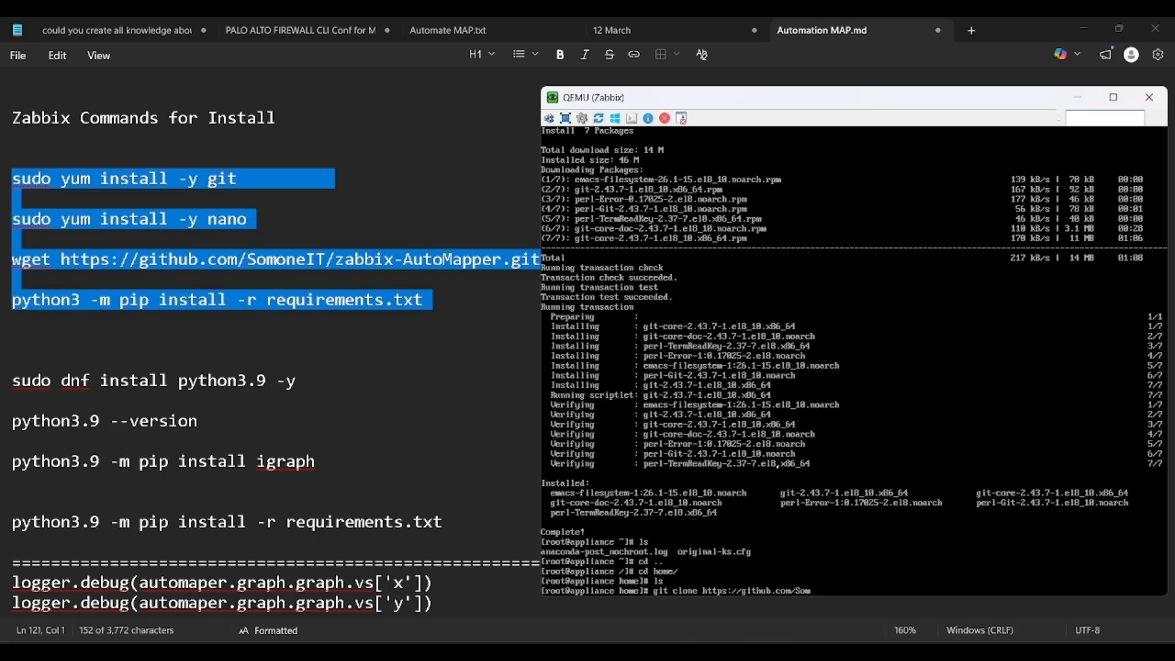
{"action": "type", "text": "oneIT/zabbix-AutoMapper.git"}
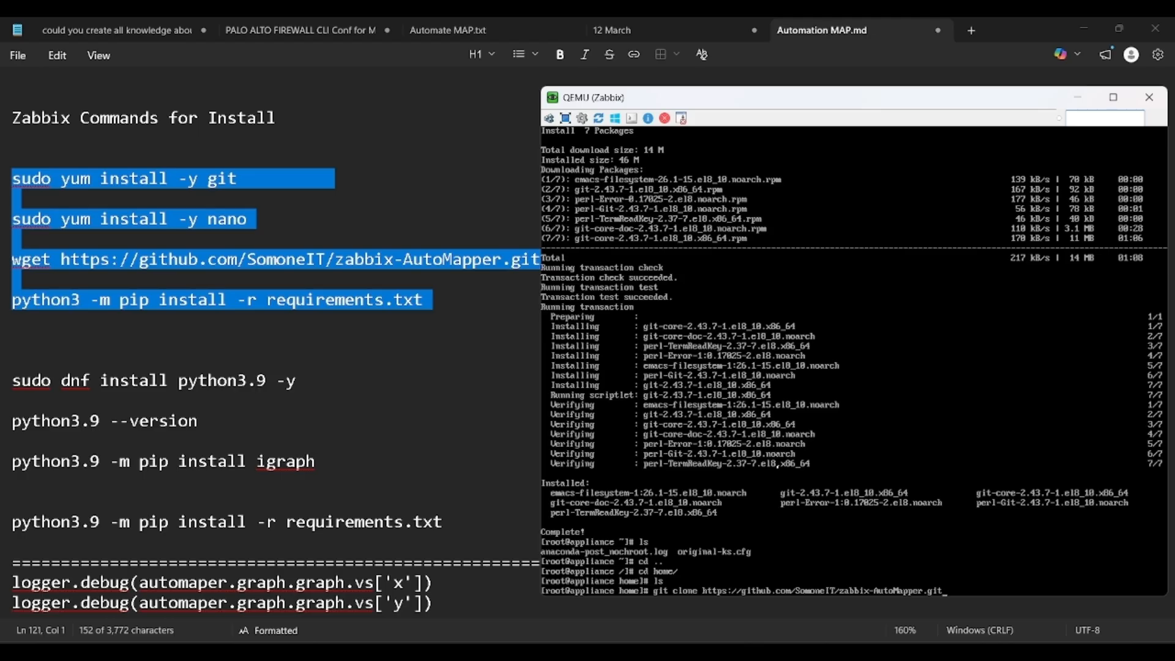
{"action": "key", "text": "Return"}
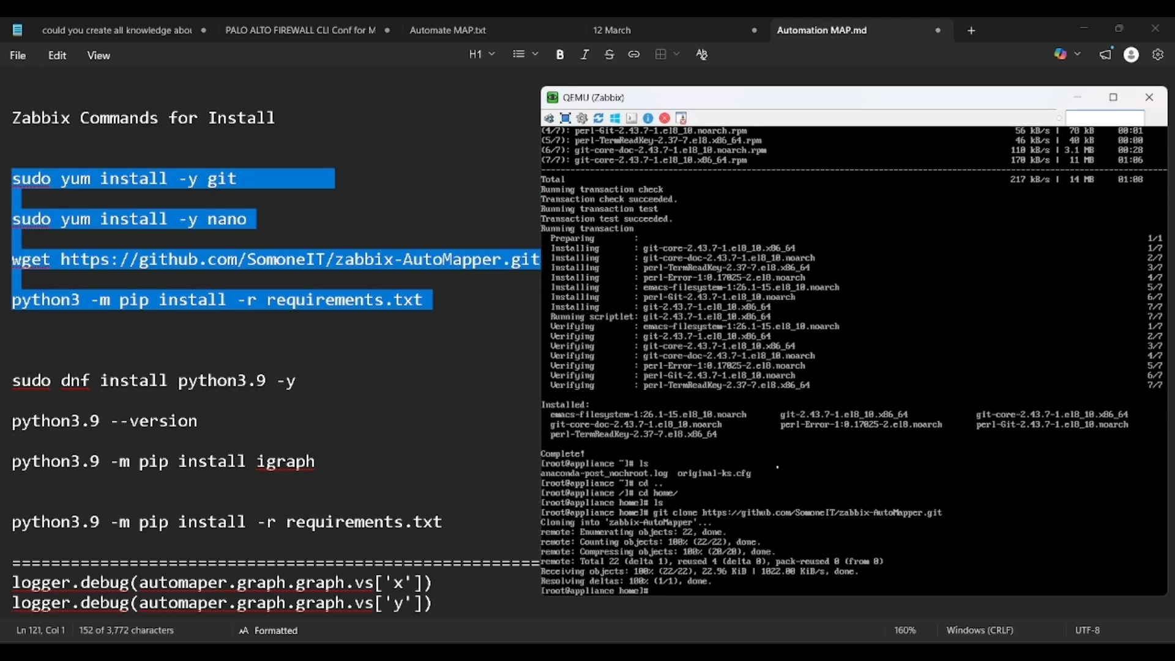
{"action": "type", "text": "ls"}
{"action": "key", "text": "Return"}
Step: Enter the zabbix-AutoMapper folder and list its files on a cleared screen
{"action": "type", "text": "cd zabbix-AutoMapper/"}
{"action": "key", "text": "Return"}
{"action": "type", "text": "clear"}
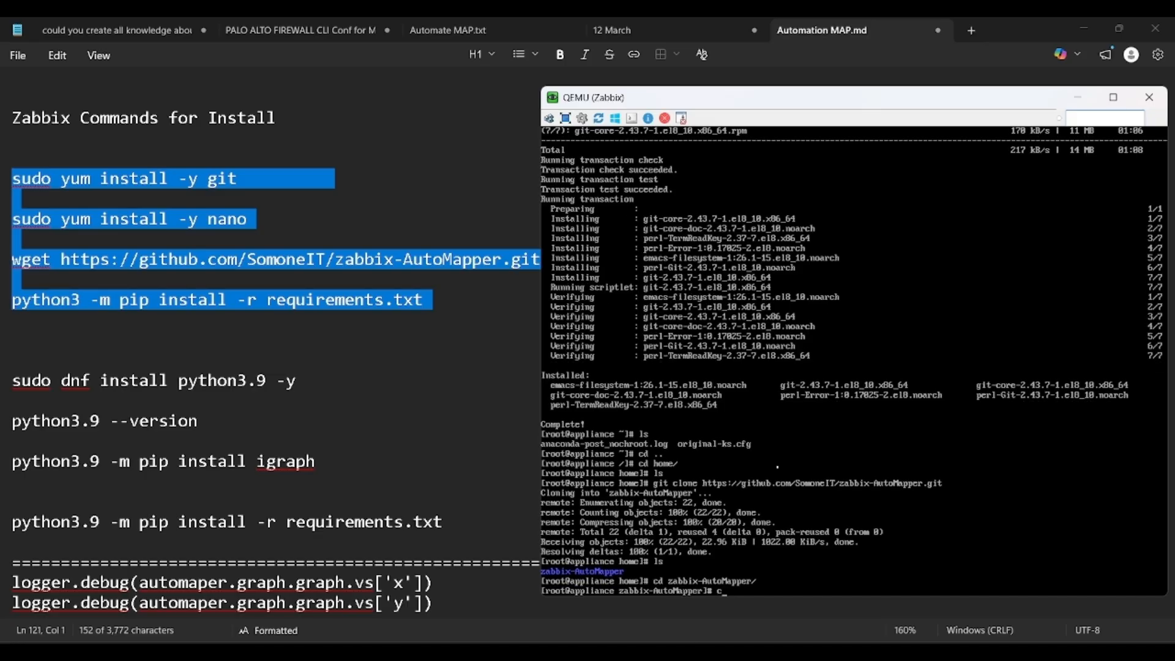
{"action": "key", "text": "Return"}
{"action": "type", "text": "l"}
{"action": "key", "text": "Return"}
{"action": "type", "text": "sls"}
{"action": "key", "text": "BackSpace"}
{"action": "key", "text": "BackSpace"}
{"action": "key", "text": "BackSpace"}
{"action": "type", "text": "clear"}
{"action": "key", "text": "Return"}
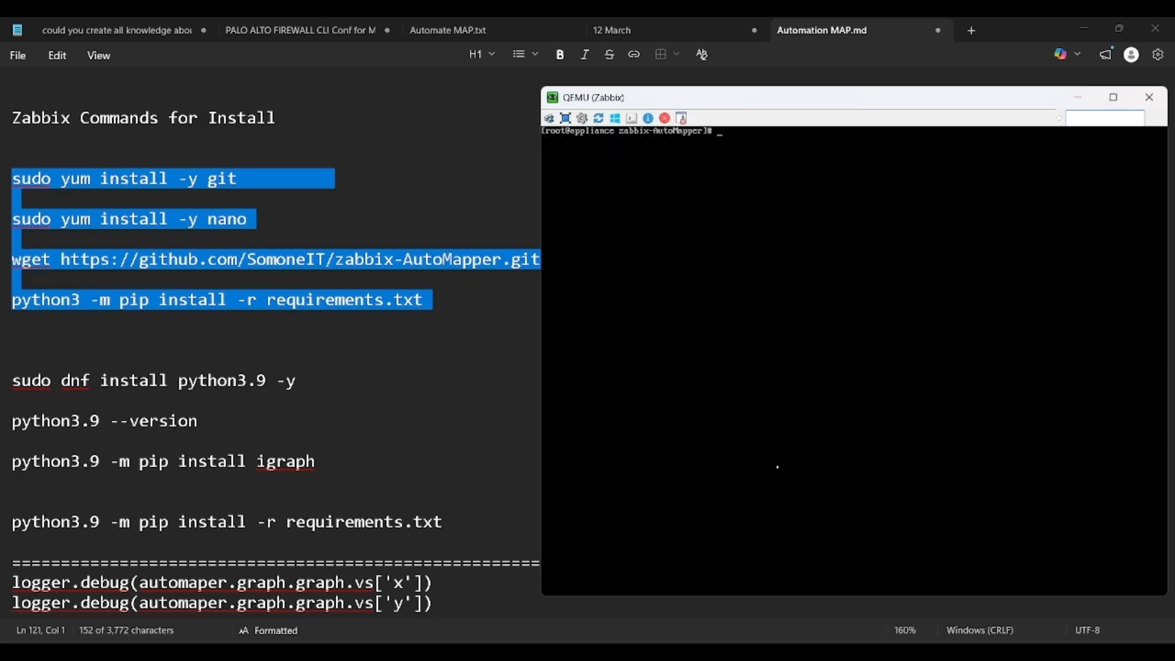
{"action": "type", "text": "ls"}
{"action": "key", "text": "Return"}
Step: Enter the command dnf install python3.9 -y
{"action": "type", "text": "pdh"}
{"action": "key", "text": "BackSpace"}
{"action": "key", "text": "BackSpace"}
{"action": "key", "text": "BackSpace"}
{"action": "key", "text": "BackSpace"}
{"action": "type", "text": "dnf install python3.9"}
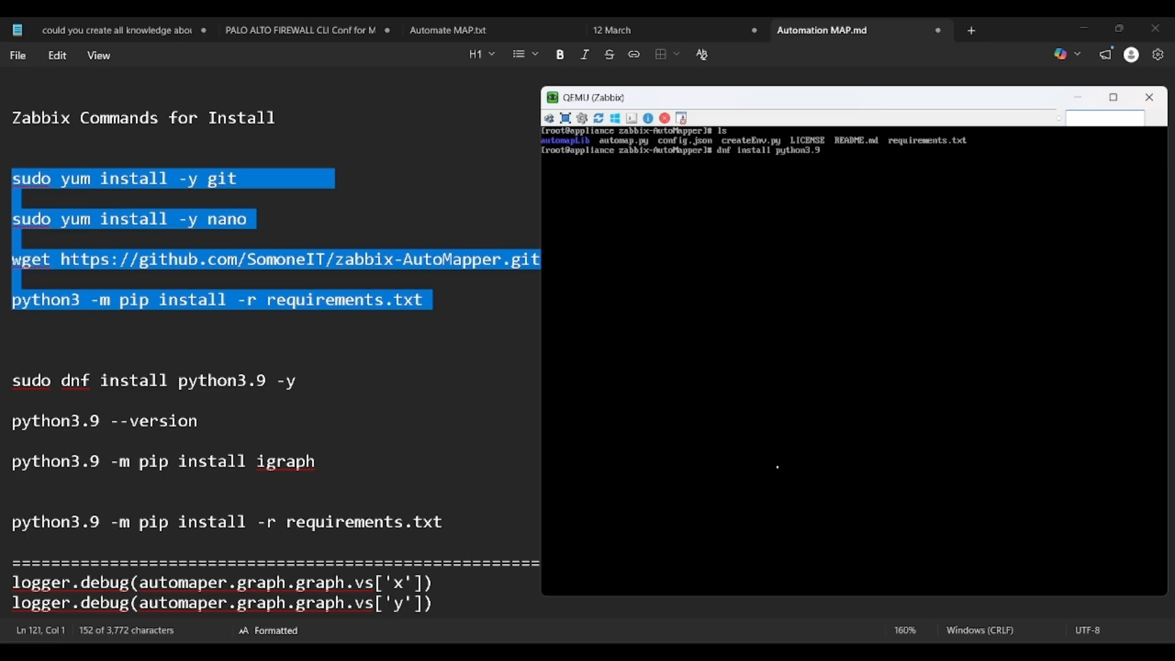
{"action": "type", "text": " -y"}
Step: Install Python 3.9 with dnf and try installing requirements.txt through python3.9 pip
{"action": "key", "text": "Return"}
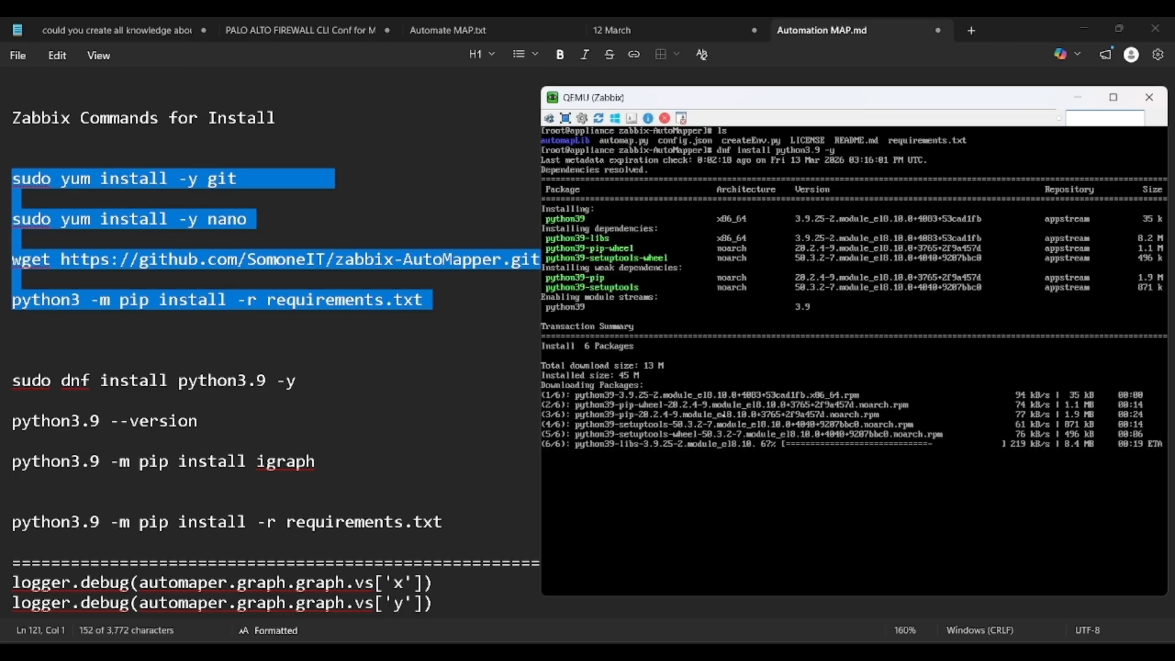
{"action": "type", "text": "clear"}
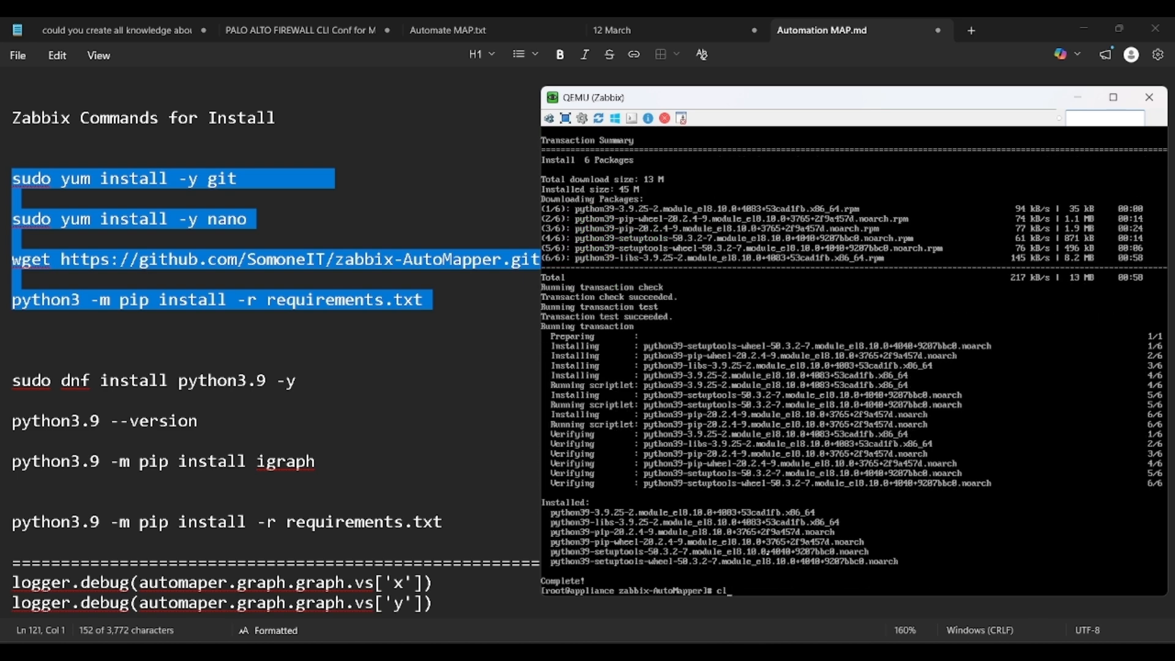
{"action": "key", "text": "Return"}
{"action": "type", "text": "ls"}
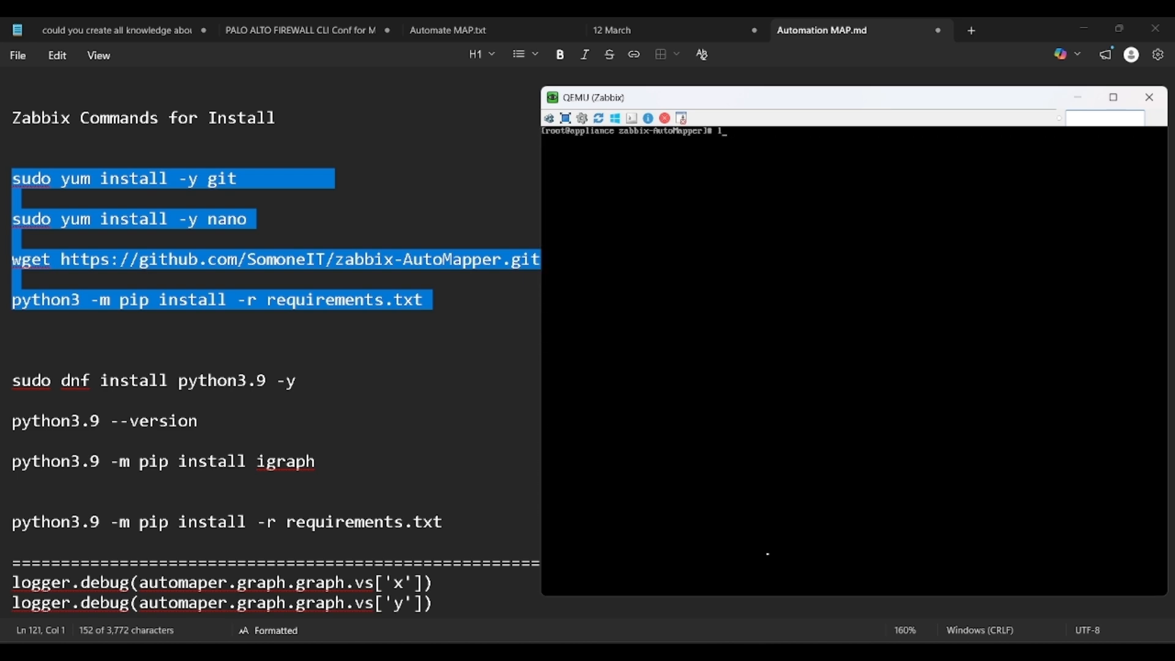
{"action": "key", "text": "Return"}
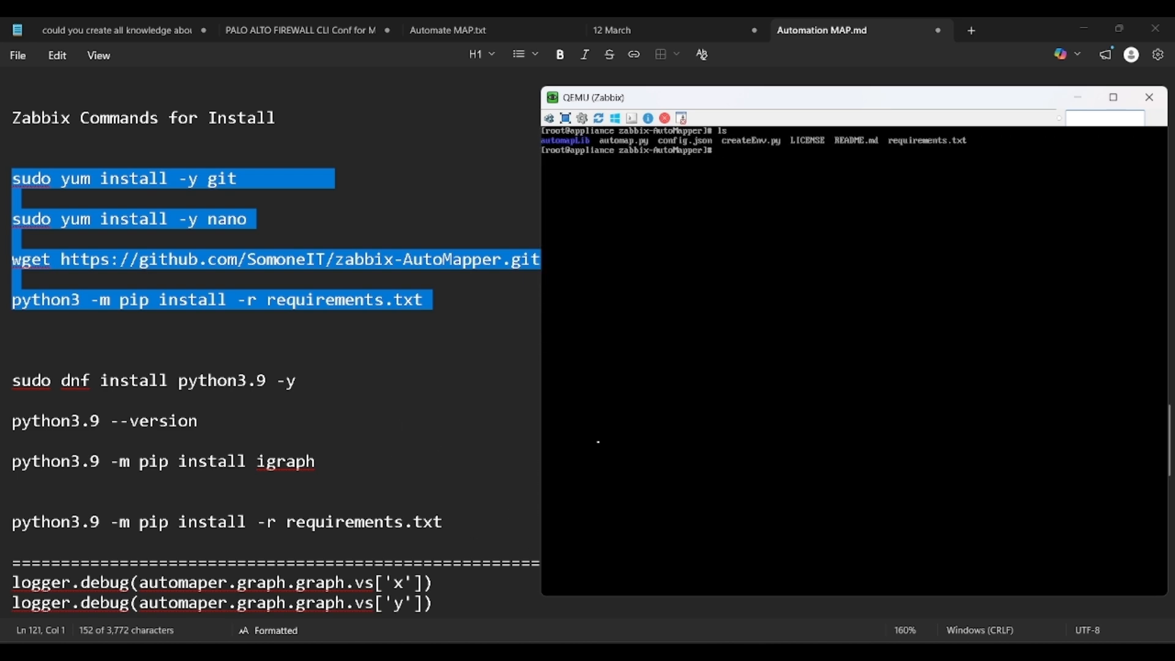
{"action": "type", "text": "python3.9 -m pip "}
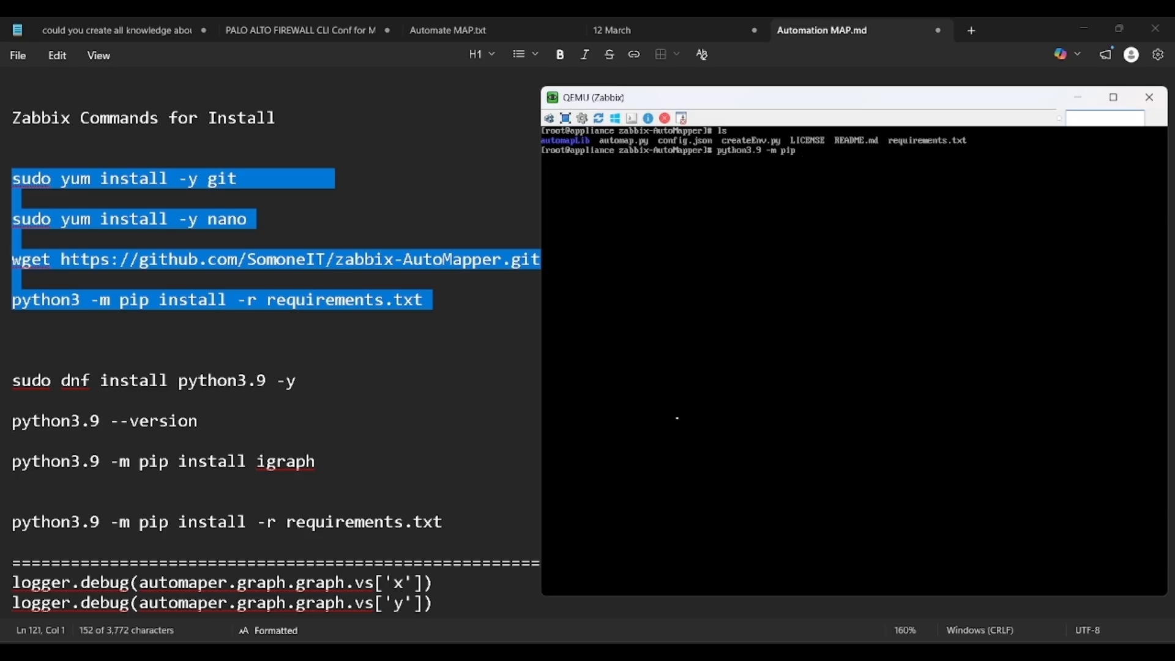
{"action": "type", "text": "-r requirements.txt"}
{"action": "key", "text": "Return"}
Step: Confirm python3.9 reports version 3.9.25 and enter the pip upgrade command
{"action": "type", "text": "python3.9 --version"}
{"action": "key", "text": "Return"}
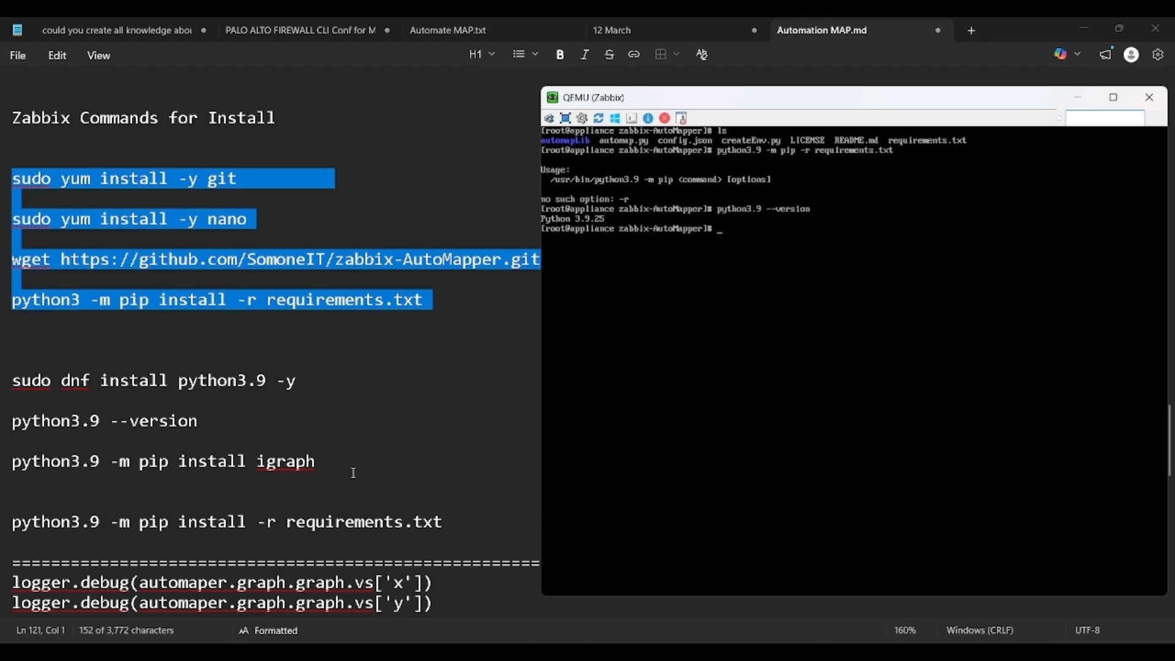
{"action": "scroll", "coordinate": [349, 439], "scroll_direction": "up", "scroll_amount": 10}
{"action": "type", "text": "python3.9 -m pip install --upgrade pip"}
Step: Upgrade pip to 26.0.1 and install requirements.txt with python3.9 -m pip install -r
{"action": "key", "text": "Return"}
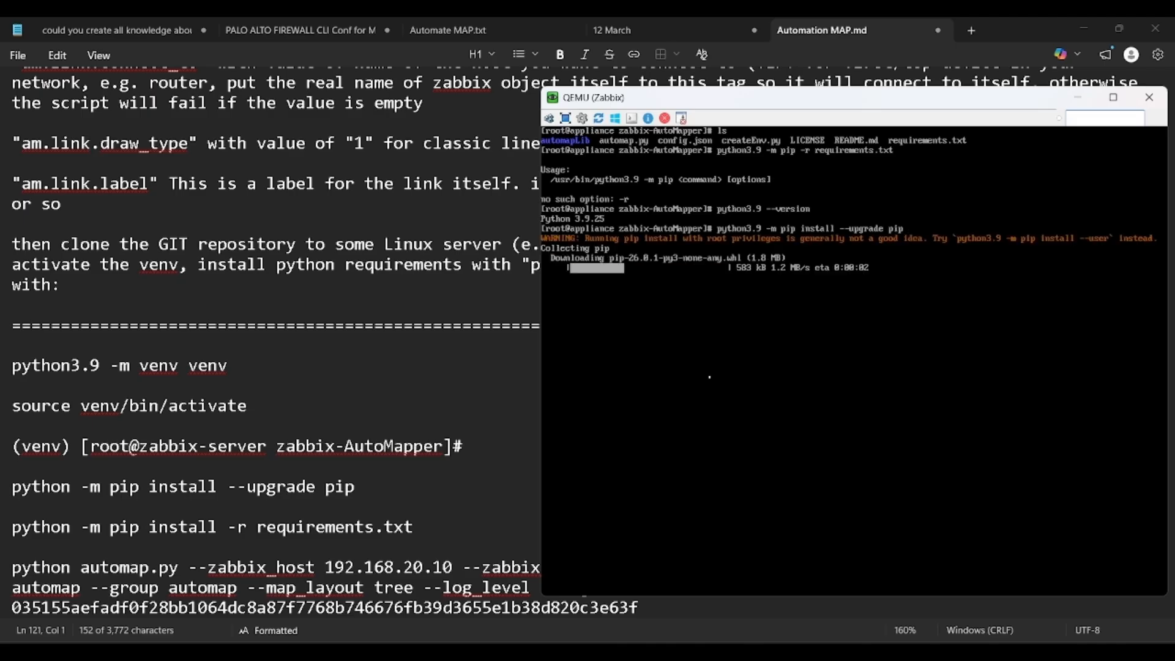
{"action": "scroll", "coordinate": [480, 364], "scroll_direction": "up", "scroll_amount": 10}
{"action": "key", "text": "Up"}
{"action": "key", "text": "Up"}
{"action": "key", "text": "Up"}
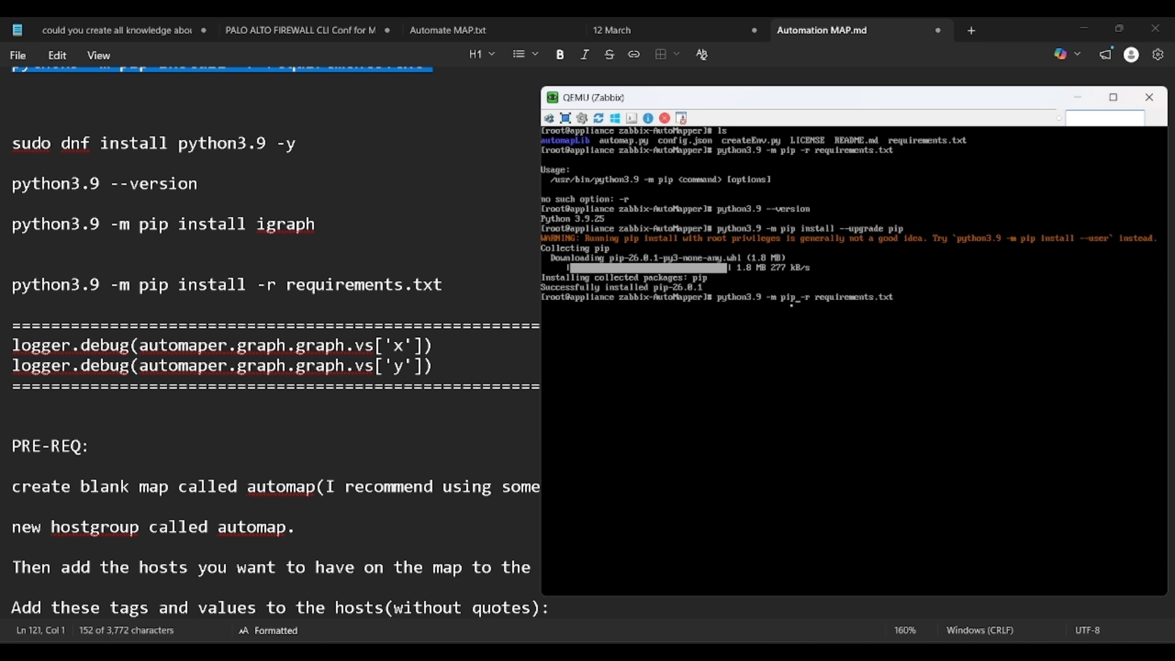
{"action": "type", "text": "ints"}
{"action": "key", "text": "BackSpace"}
{"action": "key", "text": "BackSpace"}
{"action": "type", "text": "stall"}
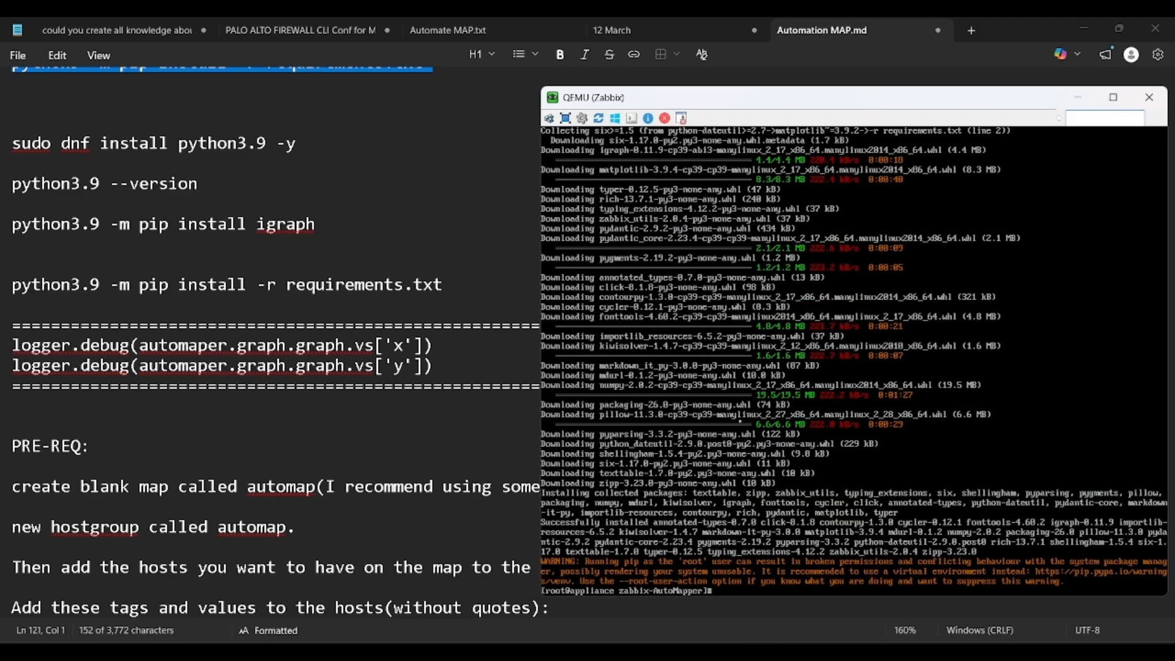
Step: Clear the terminal, list the repository files, and enter nano automap.py
{"action": "type", "text": "clear"}
{"action": "key", "text": "Return"}
{"action": "type", "text": "ls"}
{"action": "key", "text": "Return"}
{"action": "type", "text": "nano "}
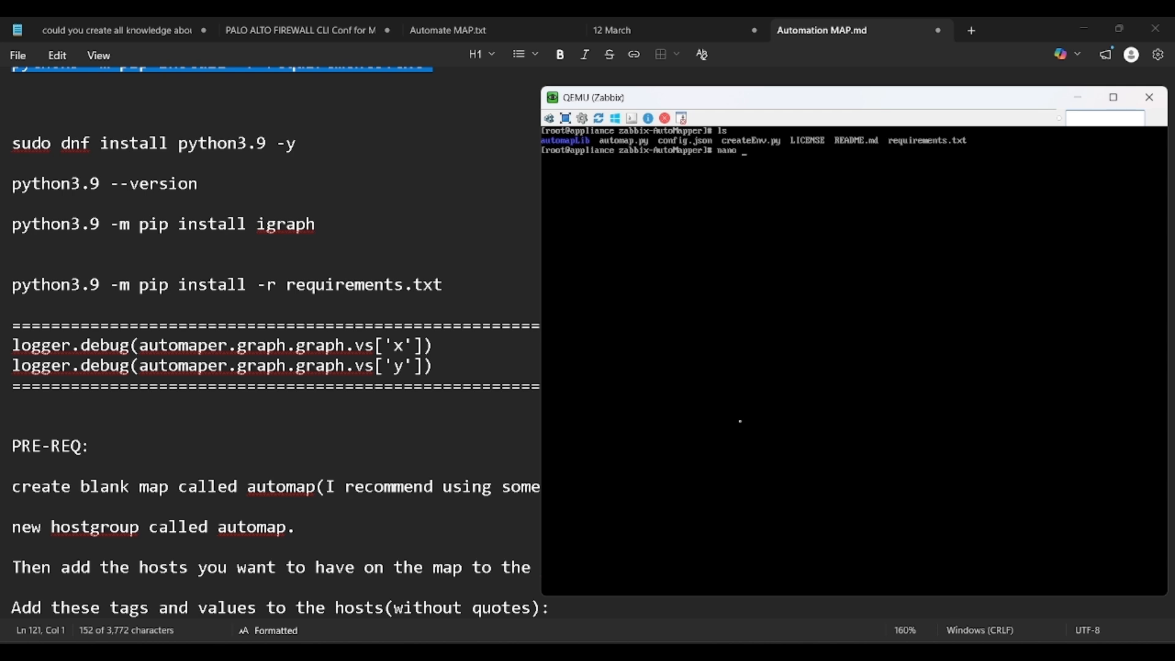
{"action": "type", "text": "automap.py"}
Step: In automap.py, change vs["y"] to vs['y'] in the debug line
{"action": "key", "text": "Return"}
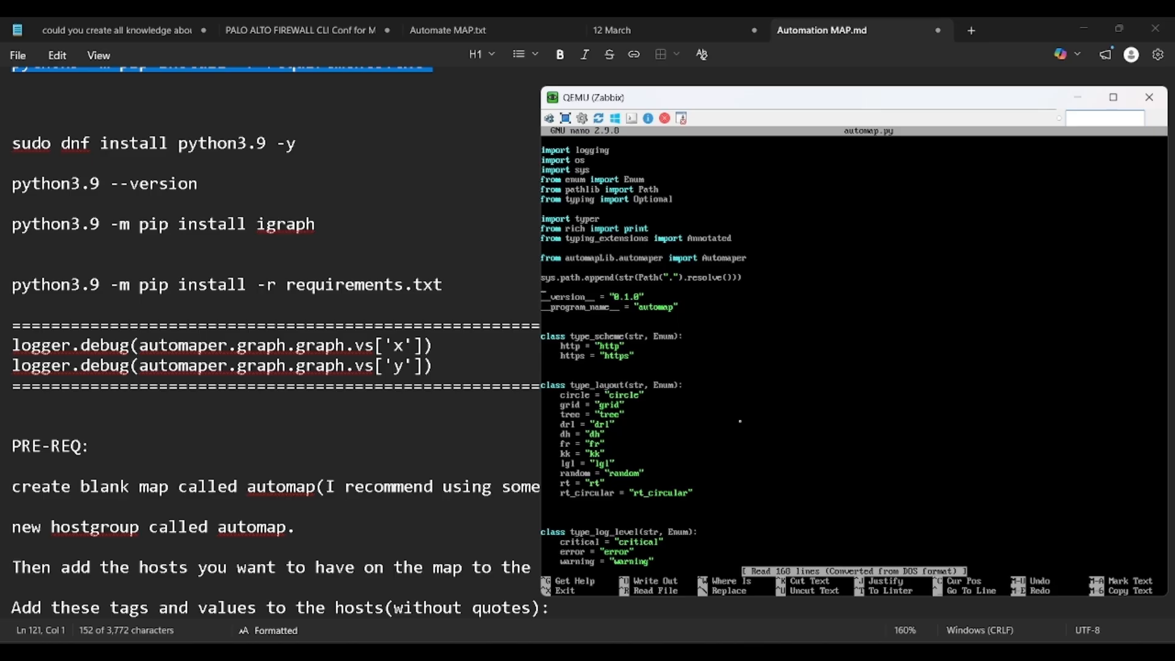
{"action": "key", "text": "Down"}
{"action": "key", "text": "Down"}
{"action": "key", "text": "Down"}
{"action": "key", "text": "Down"}
{"action": "key", "text": "Down"}
{"action": "key", "text": "Down"}
{"action": "key", "text": "Down"}
{"action": "key", "text": "Down"}
{"action": "key", "text": "Down"}
{"action": "key", "text": "Down"}
{"action": "key", "text": "Down"}
{"action": "key", "text": "Down"}
{"action": "key", "text": "Down"}
{"action": "key", "text": "Down"}
{"action": "key", "text": "Down"}
{"action": "key", "text": "Down"}
{"action": "key", "text": "Down"}
{"action": "key", "text": "Down"}
{"action": "key", "text": "Down"}
{"action": "key", "text": "Down"}
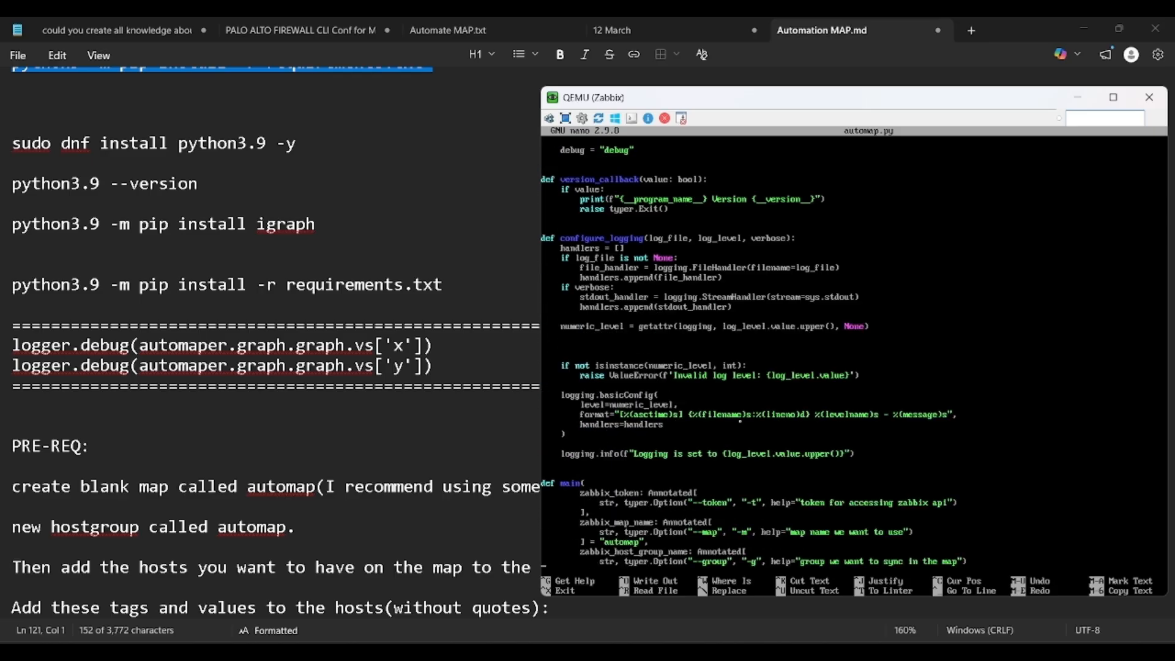
{"action": "key", "text": "Down"}
{"action": "key", "text": "Down"}
{"action": "key", "text": "Down"}
{"action": "key", "text": "Down"}
{"action": "key", "text": "Down"}
{"action": "key", "text": "Down"}
{"action": "key", "text": "Down"}
{"action": "key", "text": "Down"}
{"action": "key", "text": "Down"}
{"action": "key", "text": "Down"}
{"action": "key", "text": "Down"}
{"action": "key", "text": "Down"}
{"action": "key", "text": "Down"}
{"action": "key", "text": "Down"}
{"action": "key", "text": "Down"}
{"action": "key", "text": "Down"}
{"action": "key", "text": "Down"}
{"action": "key", "text": "Down"}
{"action": "key", "text": "Down"}
{"action": "key", "text": "Down"}
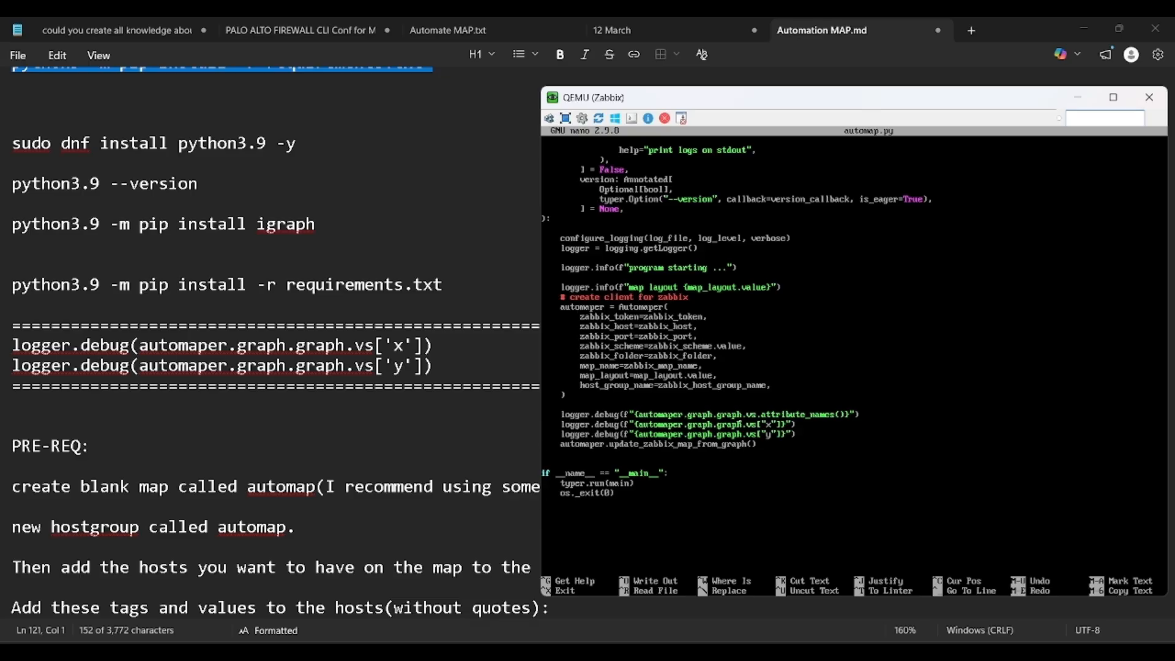
{"action": "key", "text": "BackSpace"}
{"action": "type", "text": "'"}
{"action": "key", "text": "Left"}
{"action": "key", "text": "Left"}
{"action": "key", "text": "BackSpace"}
{"action": "type", "text": "'"}
Step: Change vs["x"] to vs['x'] and save automap.py under the same name
{"action": "key", "text": "BackSpace"}
{"action": "type", "text": "'"}
{"action": "key", "text": "BackSpace"}
{"action": "type", "text": "'"}
{"action": "key", "text": "ctrl+x"}
{"action": "key", "text": "y"}
{"action": "key", "text": "Return"}
Step: Clear the terminal and minimise the Zabbix console window
{"action": "type", "text": "clear"}
{"action": "key", "text": "Return"}
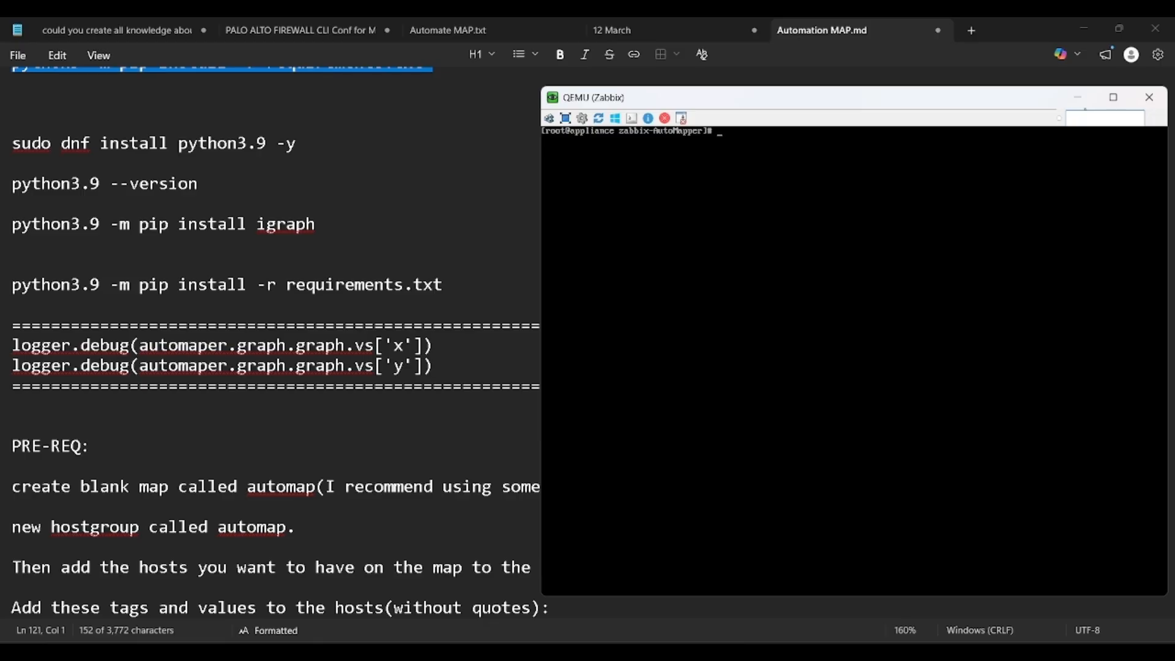
{"action": "left_click", "coordinate": [1078, 97]}
{"action": "key", "text": "alt+Tab"}
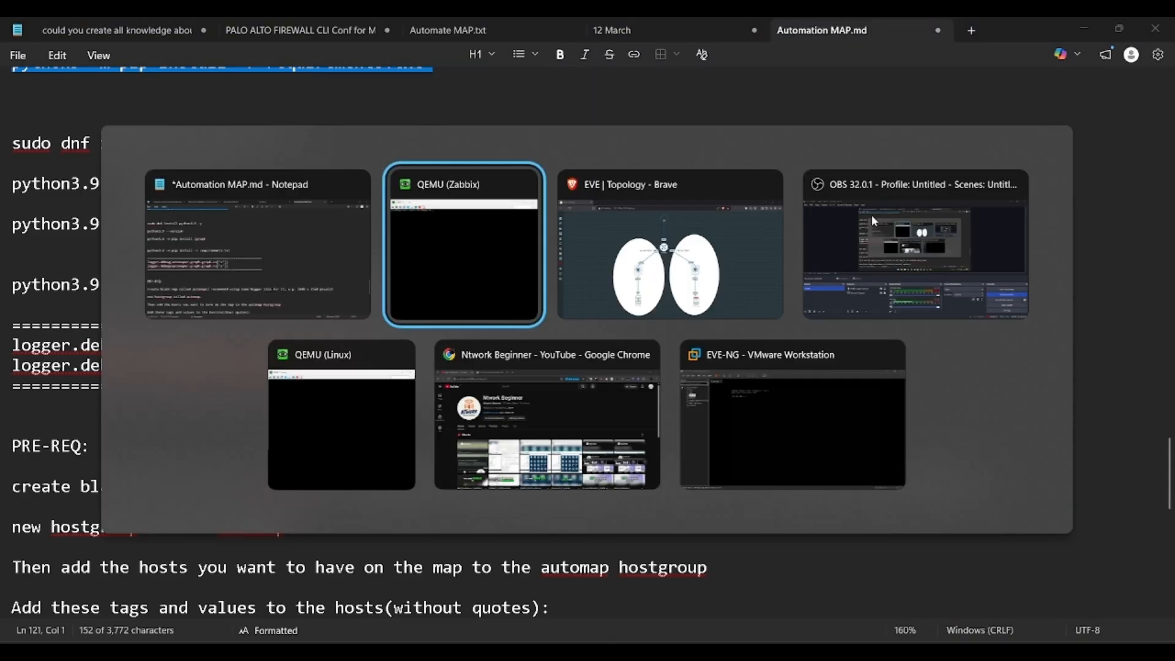
Step: Bring the Linux VM console forward and unlock it with the account password
{"action": "key", "text": "alt+Tab"}
{"action": "key", "text": "alt+Tab"}
{"action": "key", "text": "alt+Tab"}
{"action": "key", "text": "alt+Tab"}
{"action": "key", "text": "alt+Tab"}
{"action": "key", "text": "alt+Tab"}
{"action": "key", "text": "alt+Tab"}
{"action": "key", "text": "alt+Tab"}
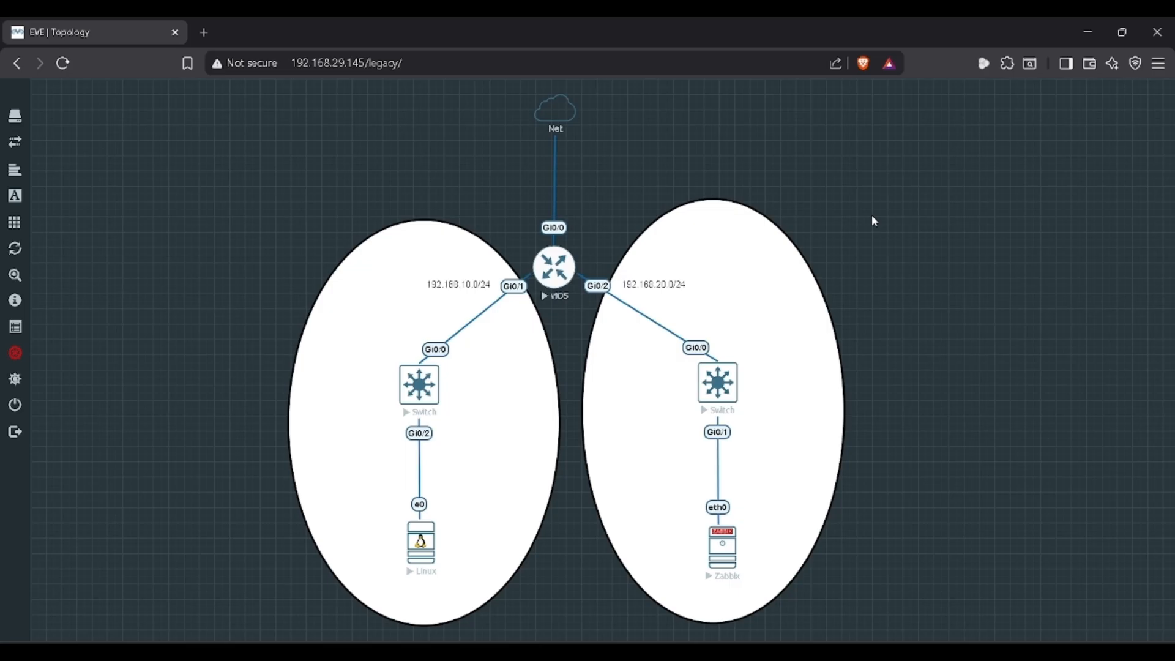
{"action": "key", "text": "alt+Tab"}
{"action": "key", "text": "alt+Tab"}
{"action": "key", "text": "alt+Tab"}
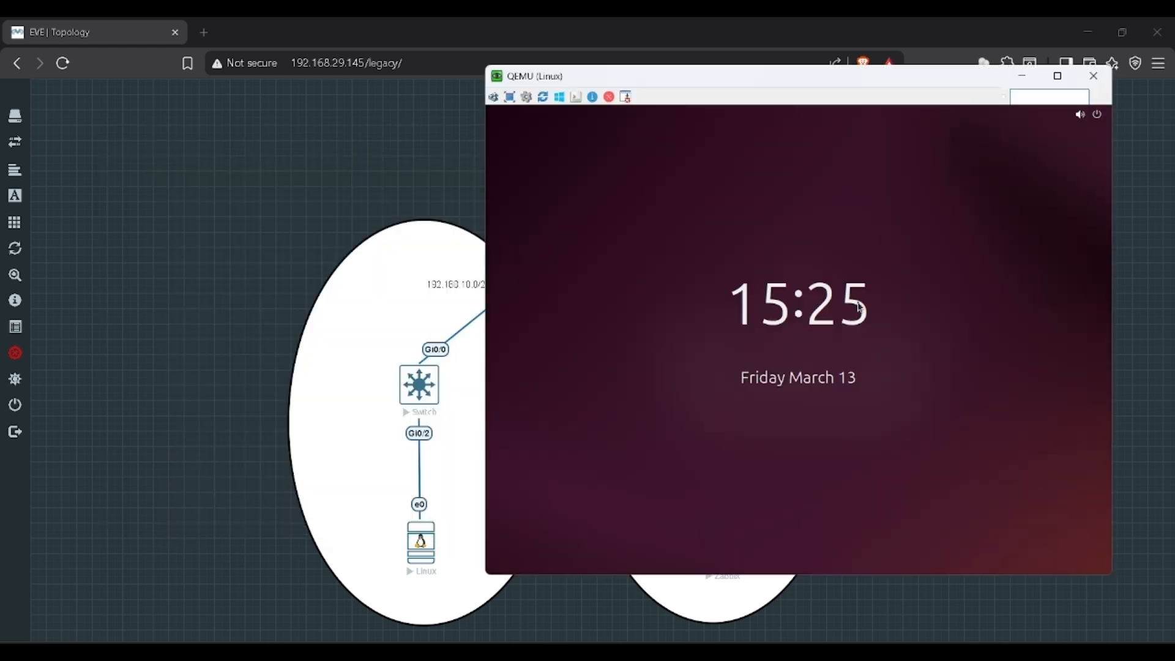
{"action": "left_click", "coordinate": [860, 308]}
{"action": "type", "text": "••••"}
{"action": "key", "text": "Return"}
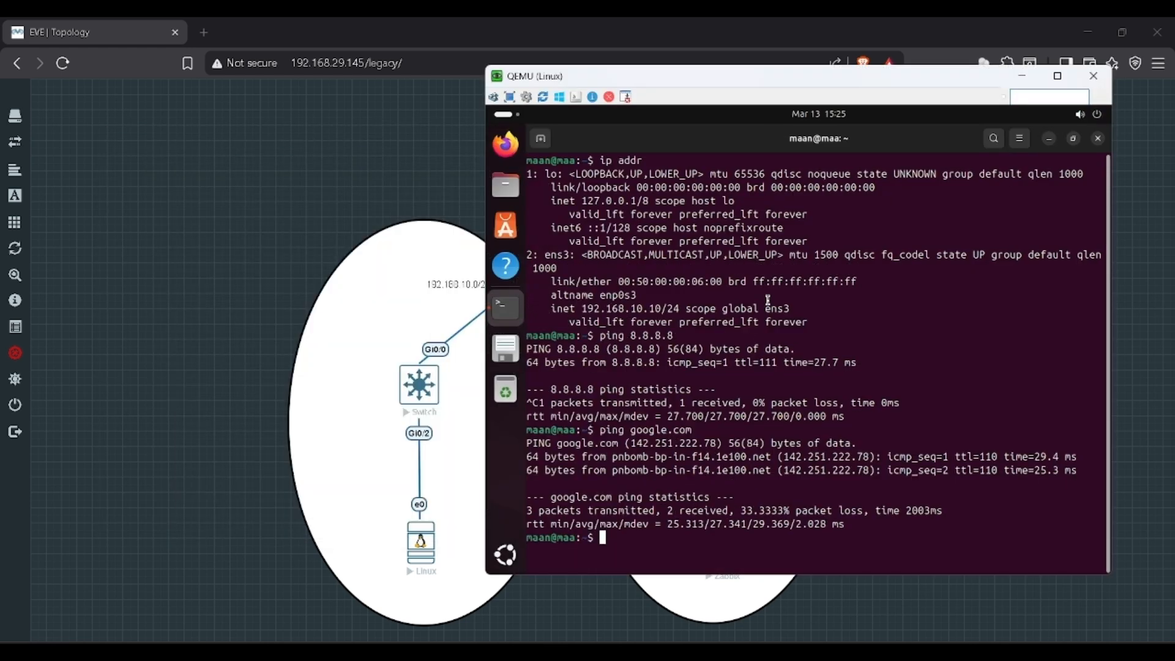
Step: Ping 8.8.8.8, check the 192.168.10.10 address with ip addr, and ping google.com
{"action": "key", "text": "Up"}
{"action": "key", "text": "Up"}
{"action": "key", "text": "Return"}
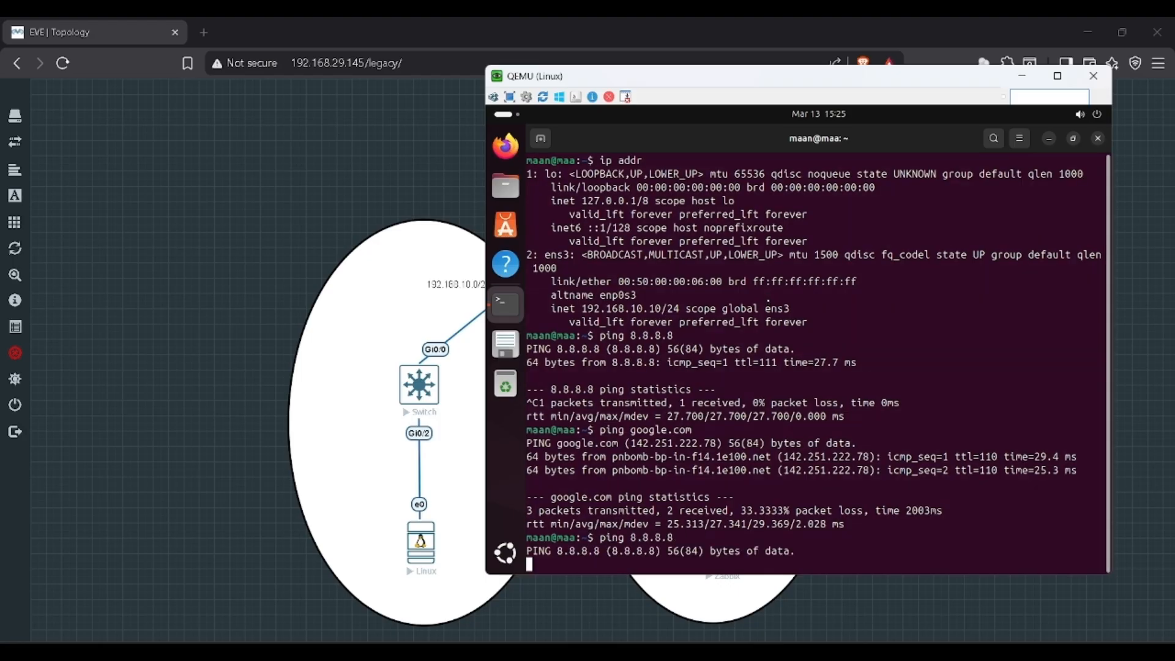
{"action": "key", "text": "ctrl+c"}
{"action": "type", "text": "ip addr"}
{"action": "key", "text": "Return"}
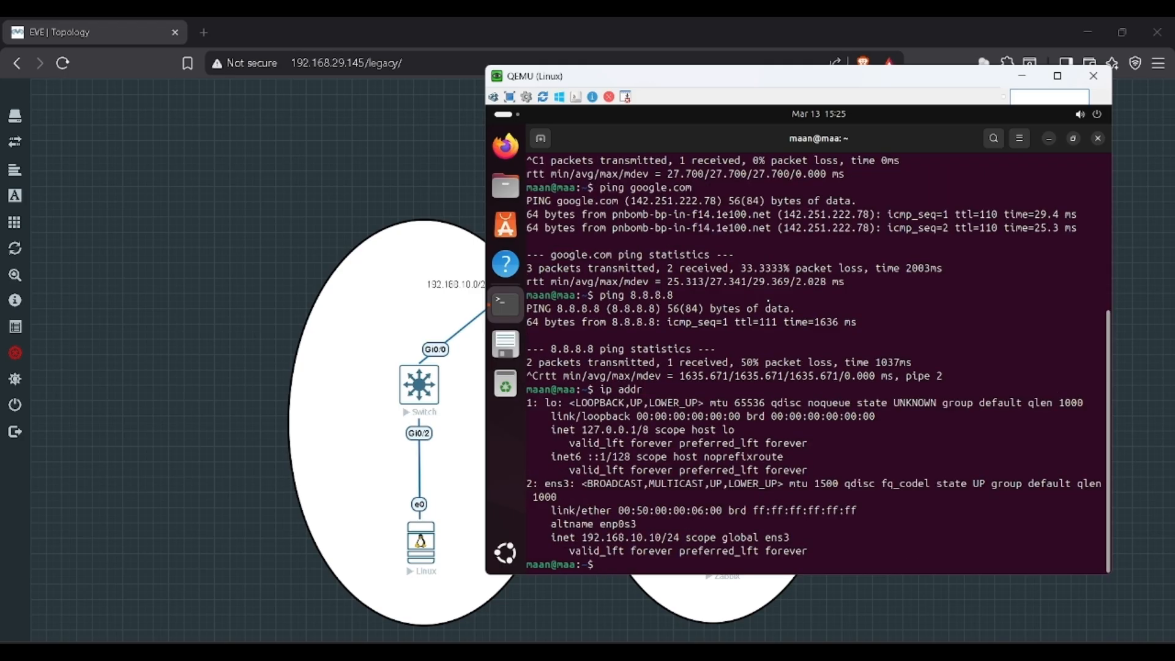
{"action": "type", "text": "ping google.com"}
{"action": "key", "text": "Return"}
{"action": "key", "text": "ctrl+c"}
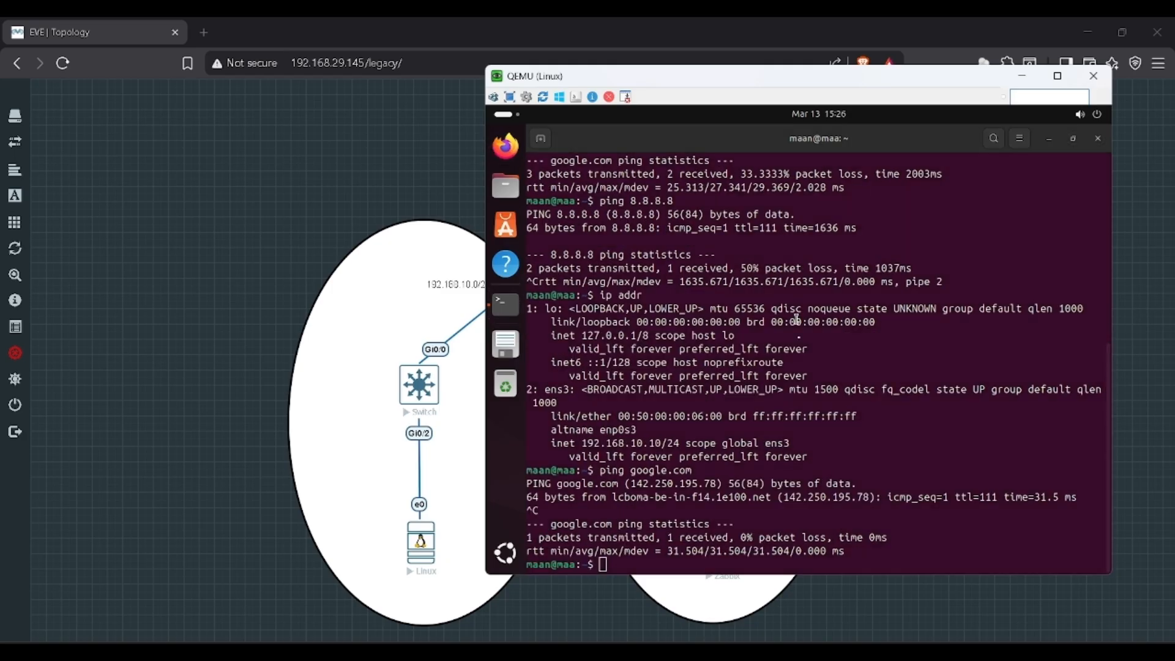
{"action": "key", "text": "alt+Tab"}
{"action": "key", "text": "alt+Tab"}
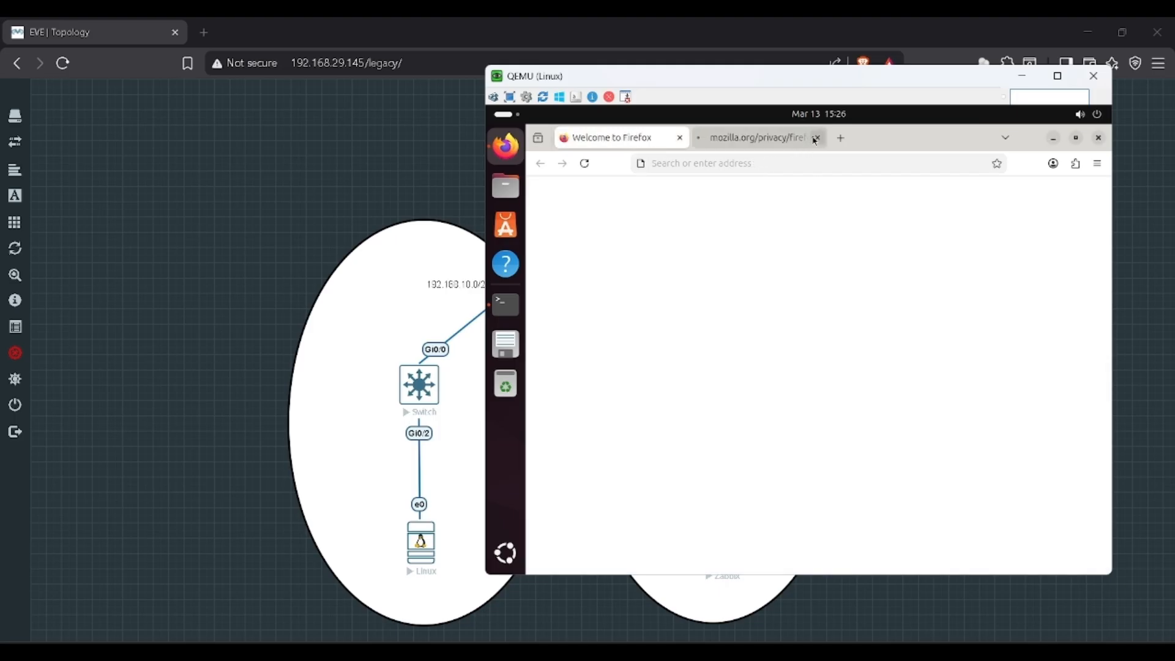
Step: Close the extra Firefox tab and browse to 192.168.20.10
{"action": "left_click", "coordinate": [816, 138]}
{"action": "left_click", "coordinate": [754, 167]}
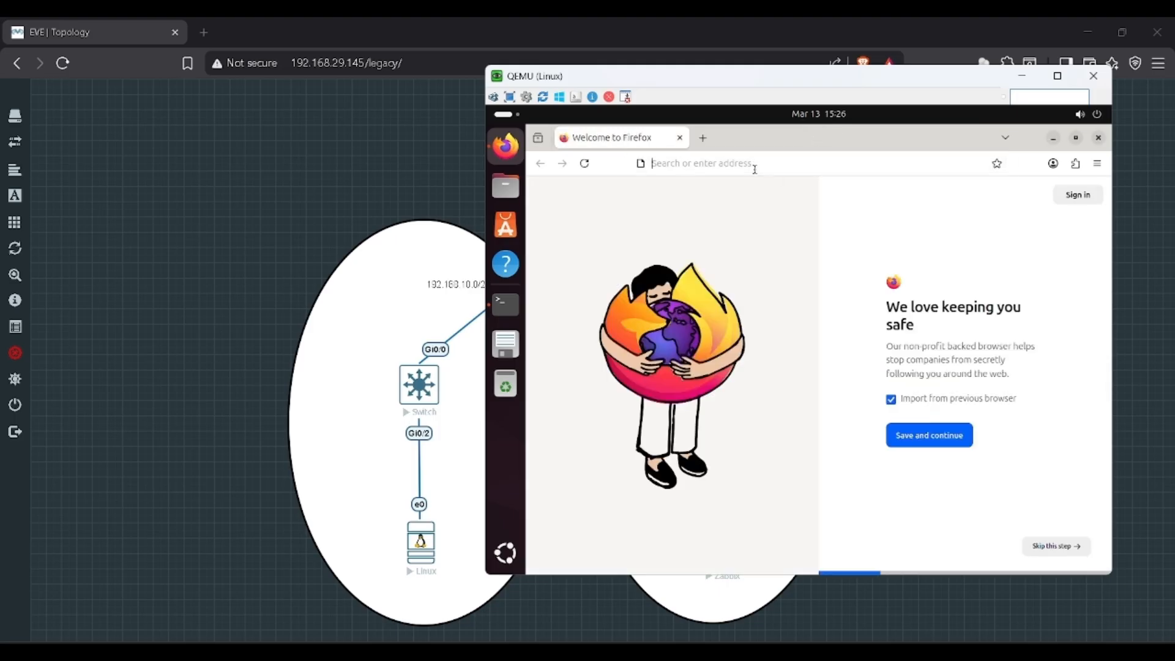
{"action": "type", "text": "192.168.20.10"}
{"action": "key", "text": "Return"}
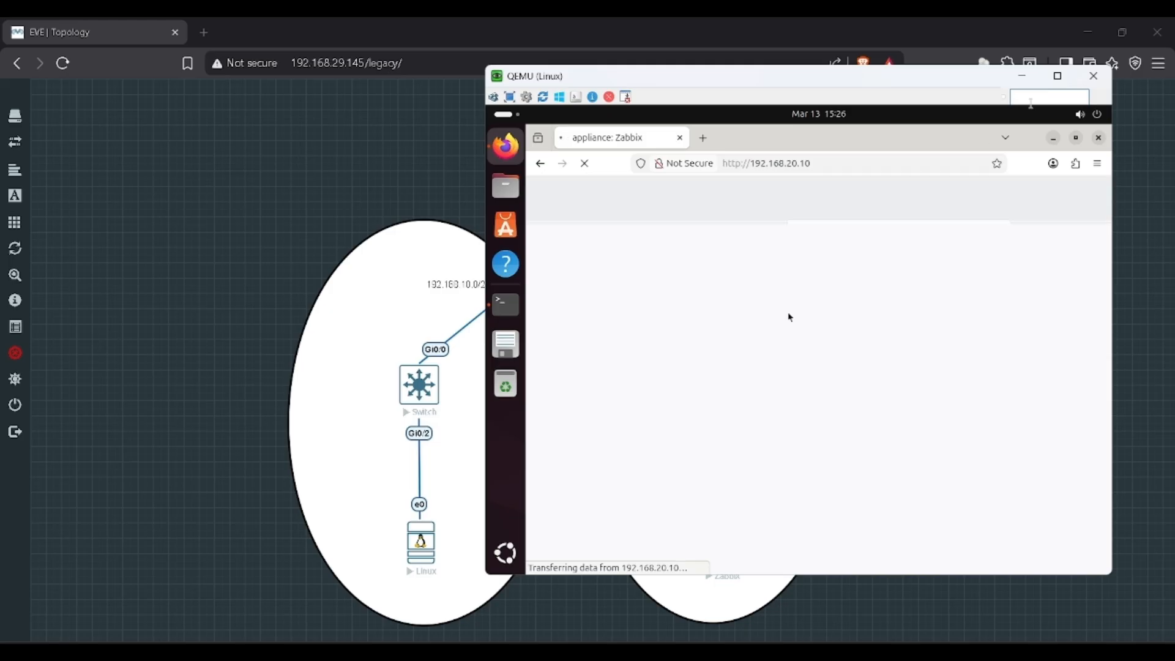
Step: Log in to Zabbix as Admin, decline saving the password, and exit full screen
{"action": "left_click", "coordinate": [1051, 75]}
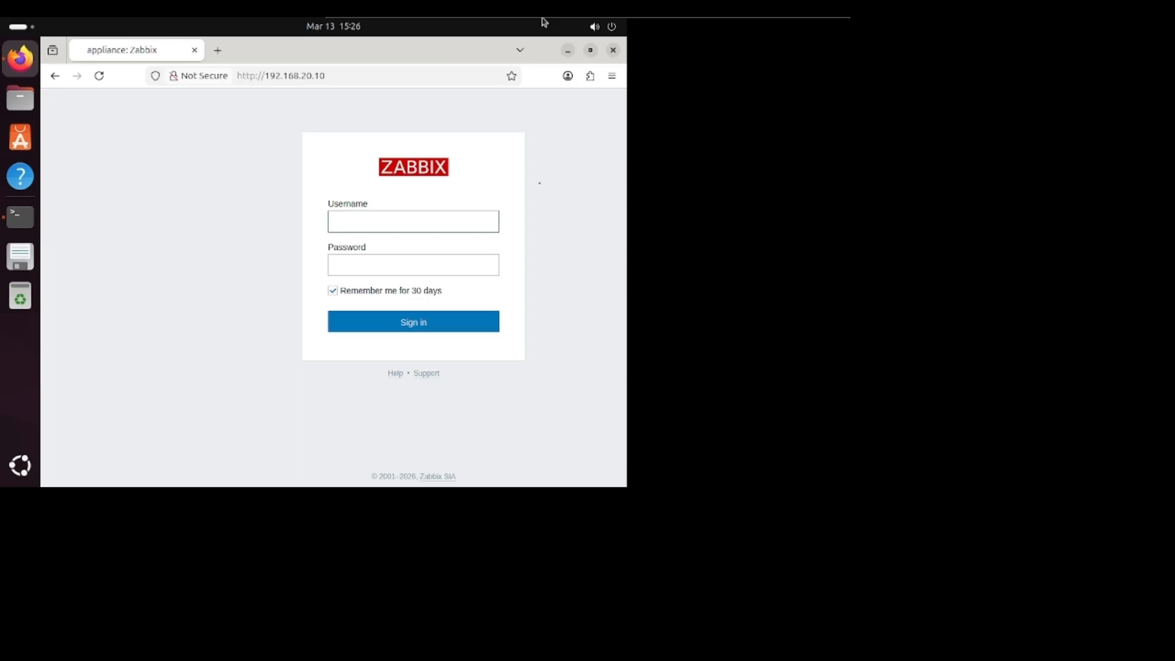
{"action": "type", "text": "Admin"}
{"action": "key", "text": "Tab"}
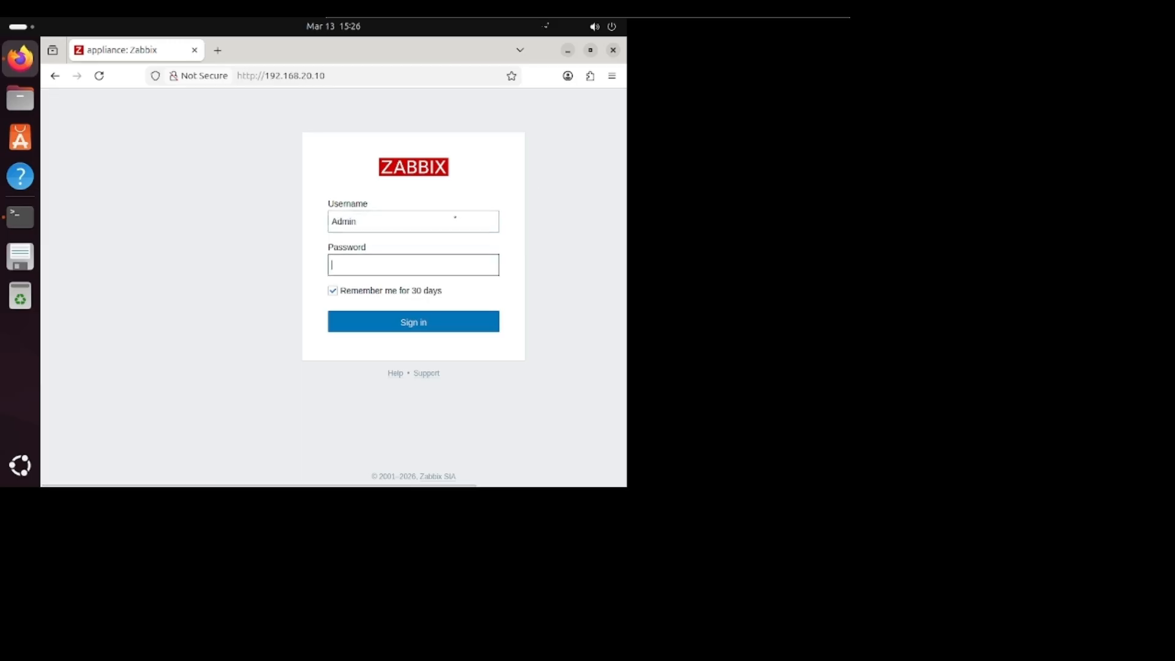
{"action": "type", "text": "zabbix"}
{"action": "key", "text": "Return"}
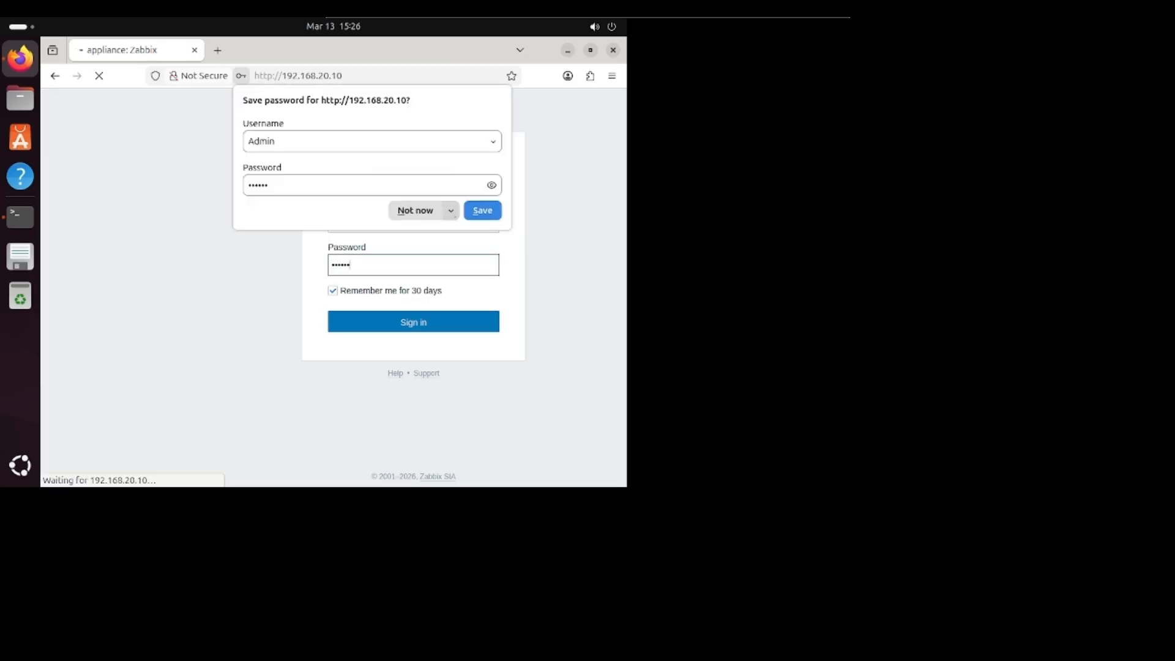
{"action": "left_click", "coordinate": [420, 215]}
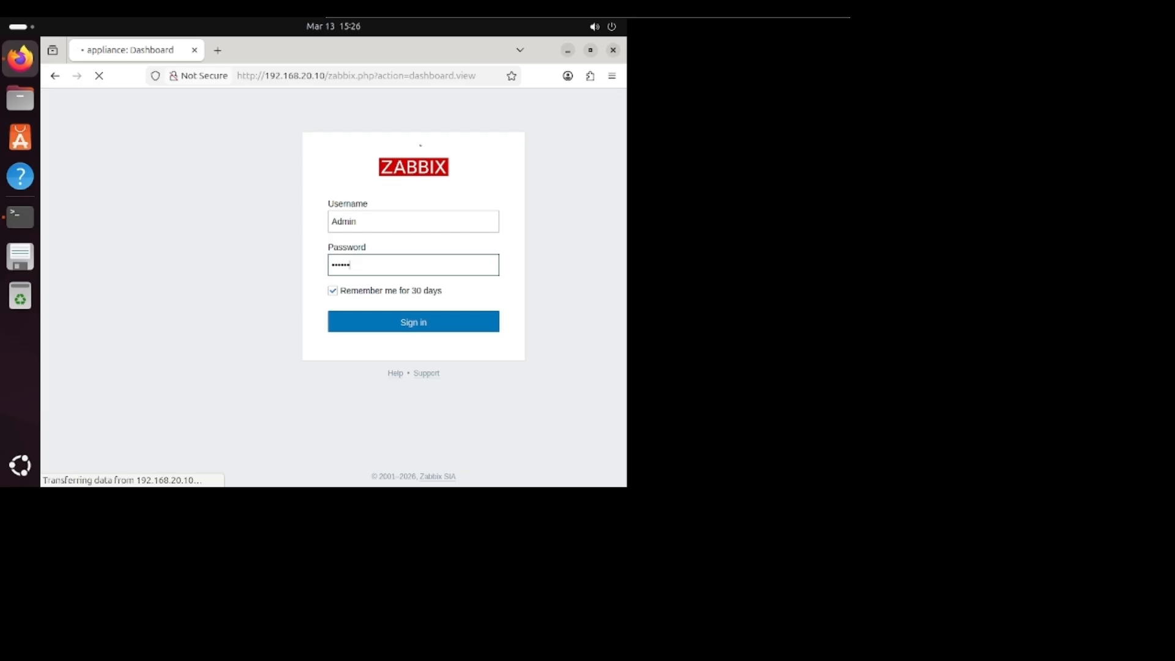
{"action": "mouse_move", "coordinate": [704, 18]}
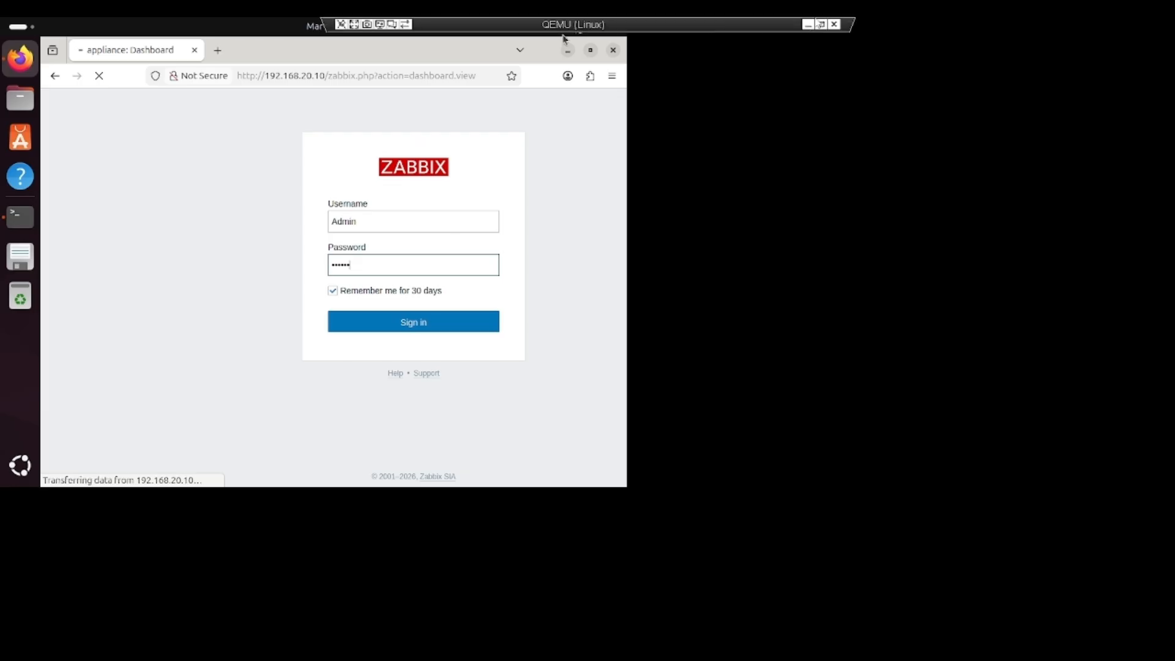
{"action": "left_click", "coordinate": [820, 24]}
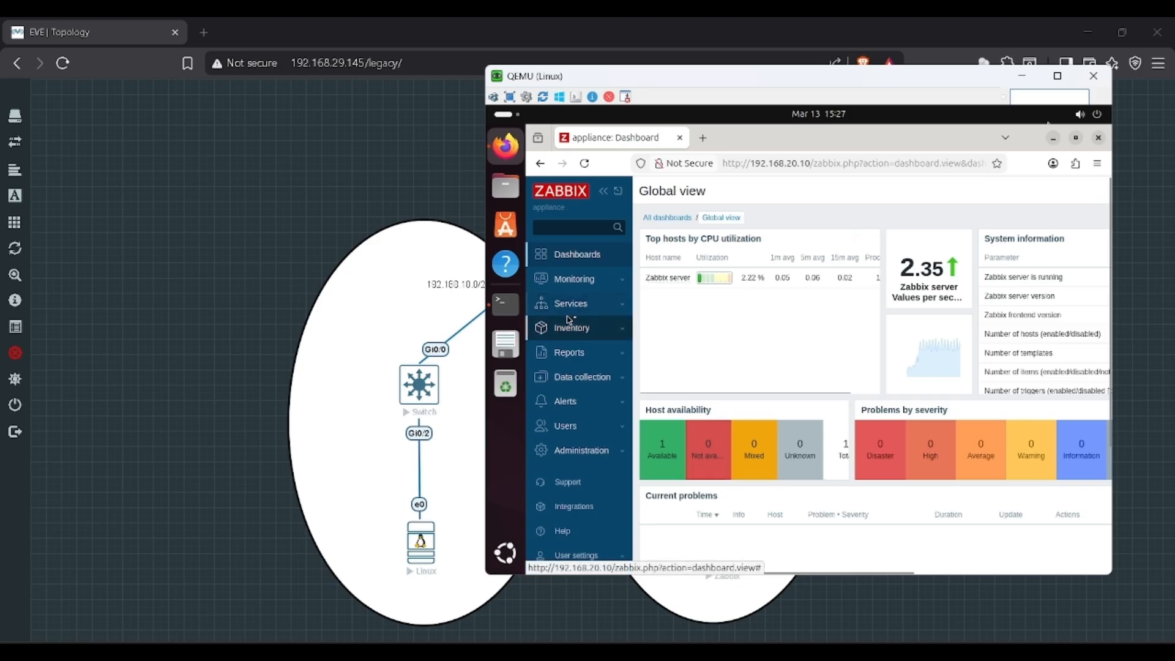
Step: Delete the Zabbix server host from Monitoring > Hosts
{"action": "left_click", "coordinate": [576, 279]}
{"action": "left_click", "coordinate": [585, 319]}
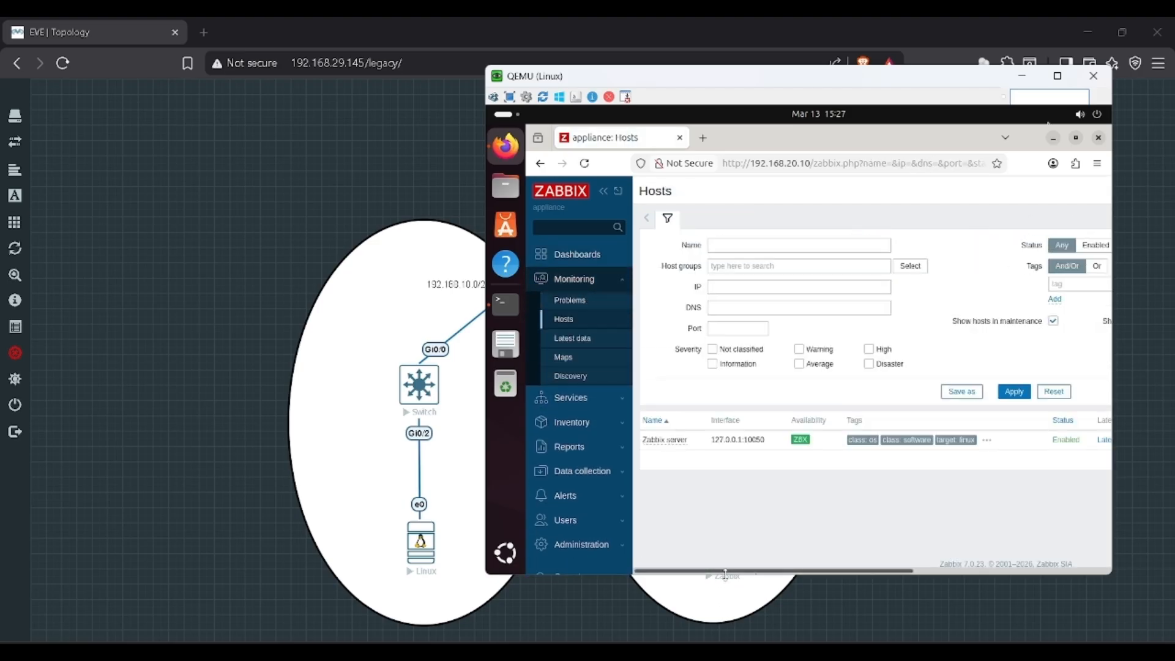
{"action": "left_click_drag", "start_coordinate": [730, 572], "coordinate": [927, 572]}
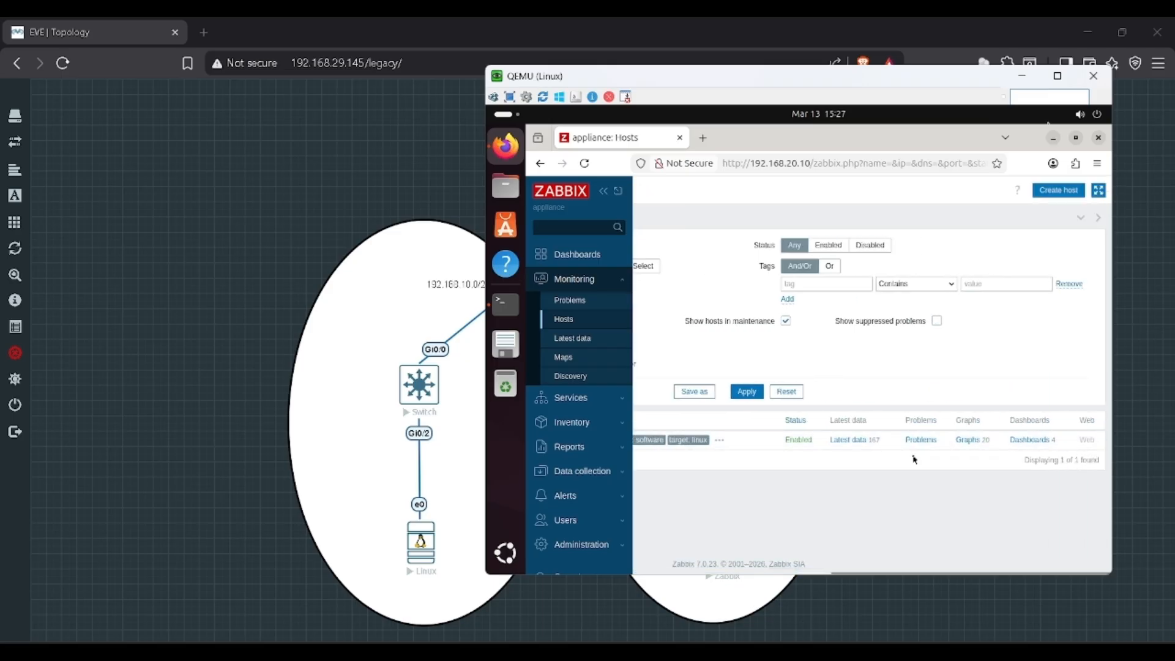
{"action": "left_click_drag", "start_coordinate": [838, 571], "coordinate": [641, 572]}
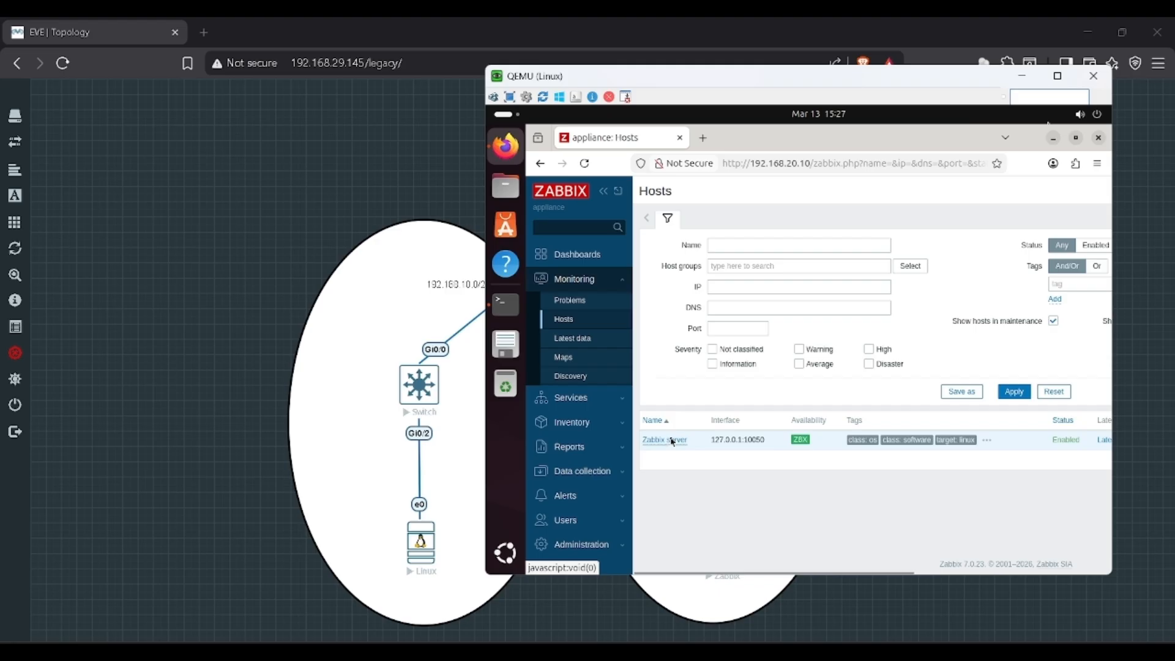
{"action": "left_click", "coordinate": [673, 441]}
{"action": "left_click", "coordinate": [706, 318]}
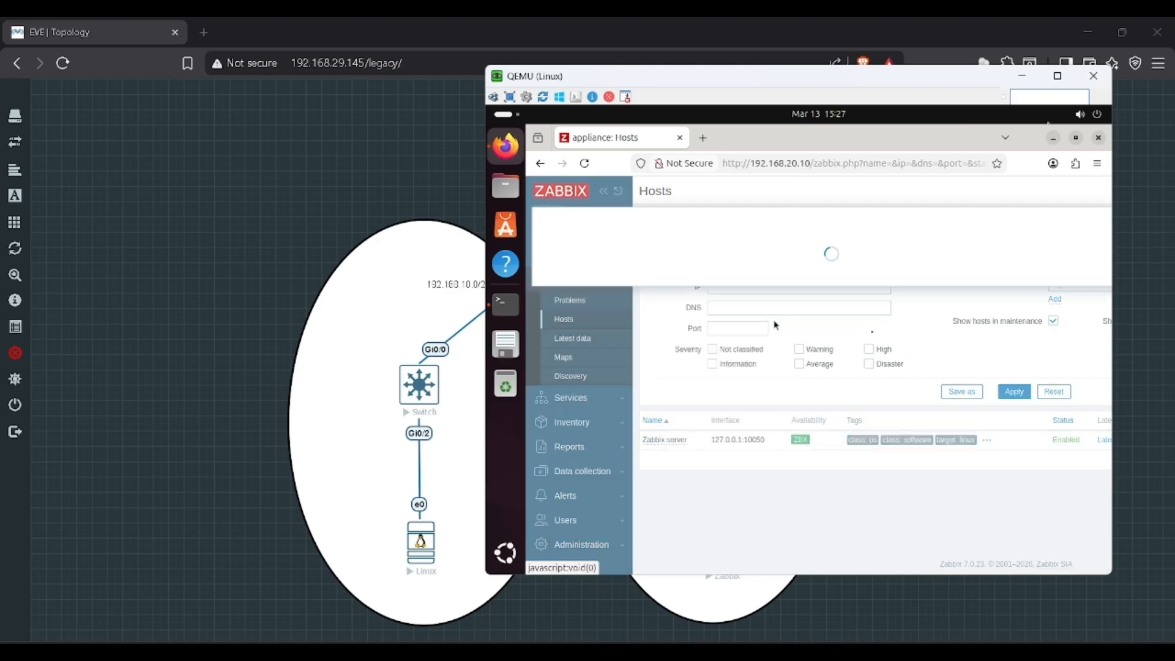
{"action": "left_click", "coordinate": [1062, 514]}
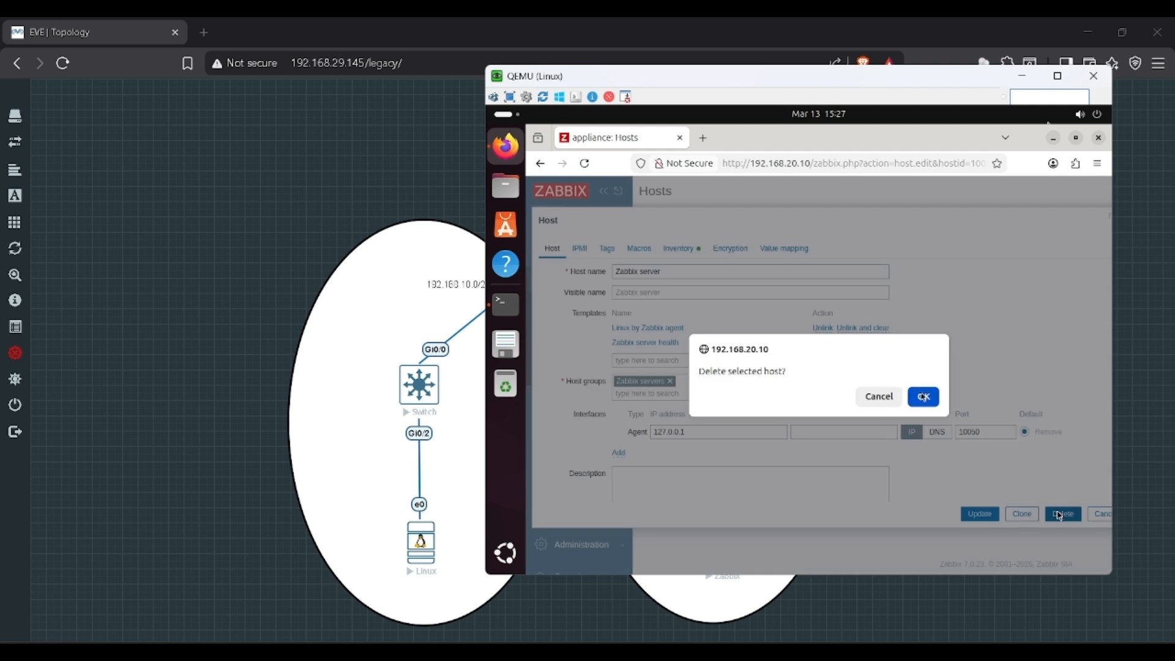
{"action": "left_click", "coordinate": [924, 397]}
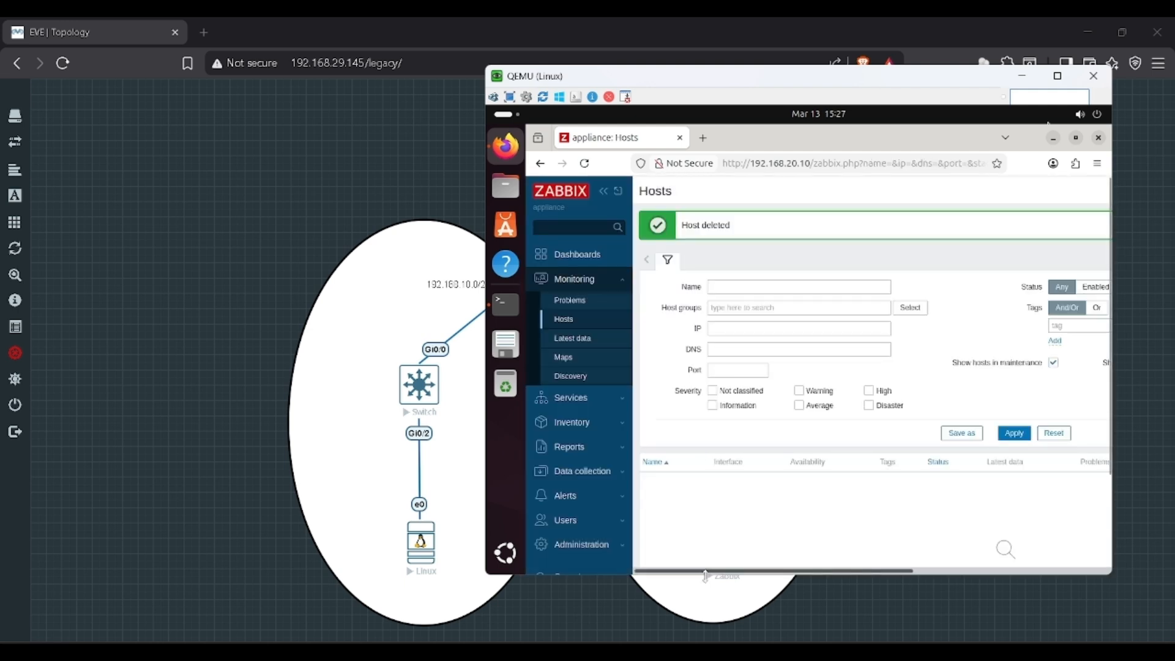
Step: Create host R1 with the Cisco IOS by SNMP template and an SNMP interface
{"action": "left_click_drag", "start_coordinate": [711, 572], "coordinate": [1047, 571]}
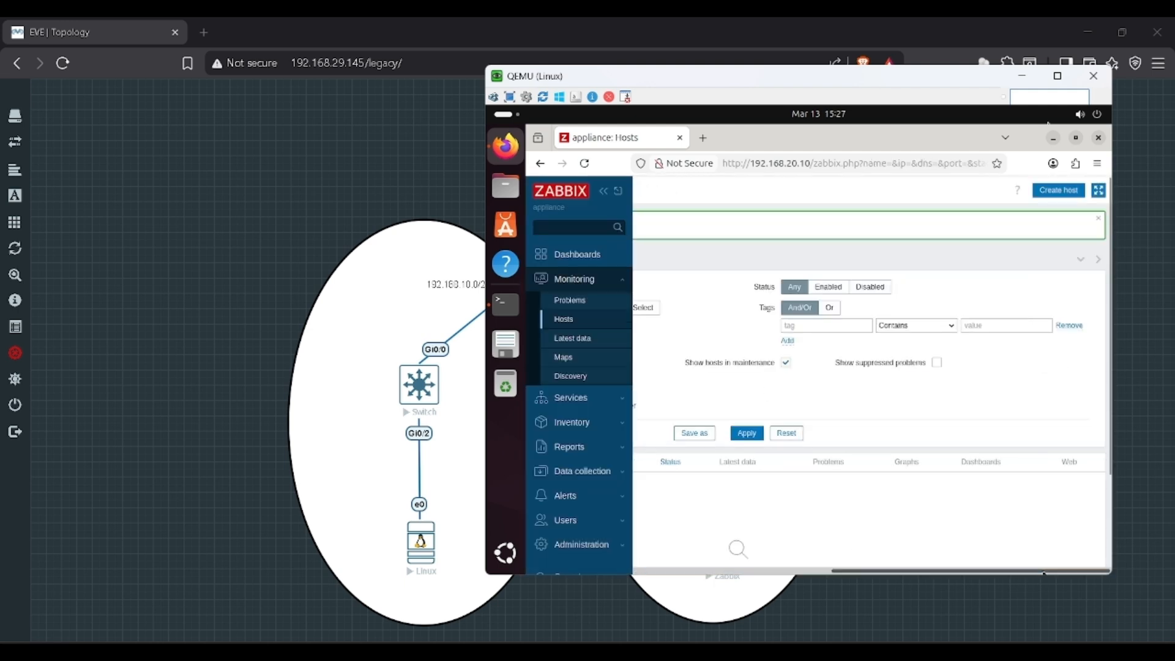
{"action": "left_click", "coordinate": [1068, 187]}
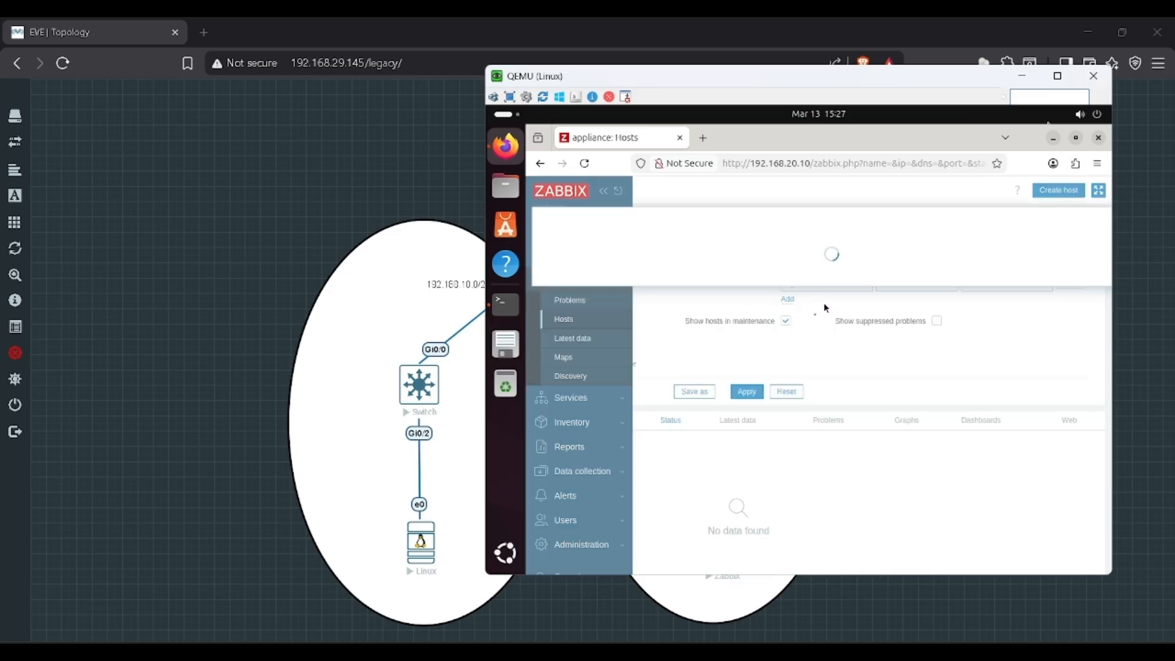
{"action": "type", "text": "R1"}
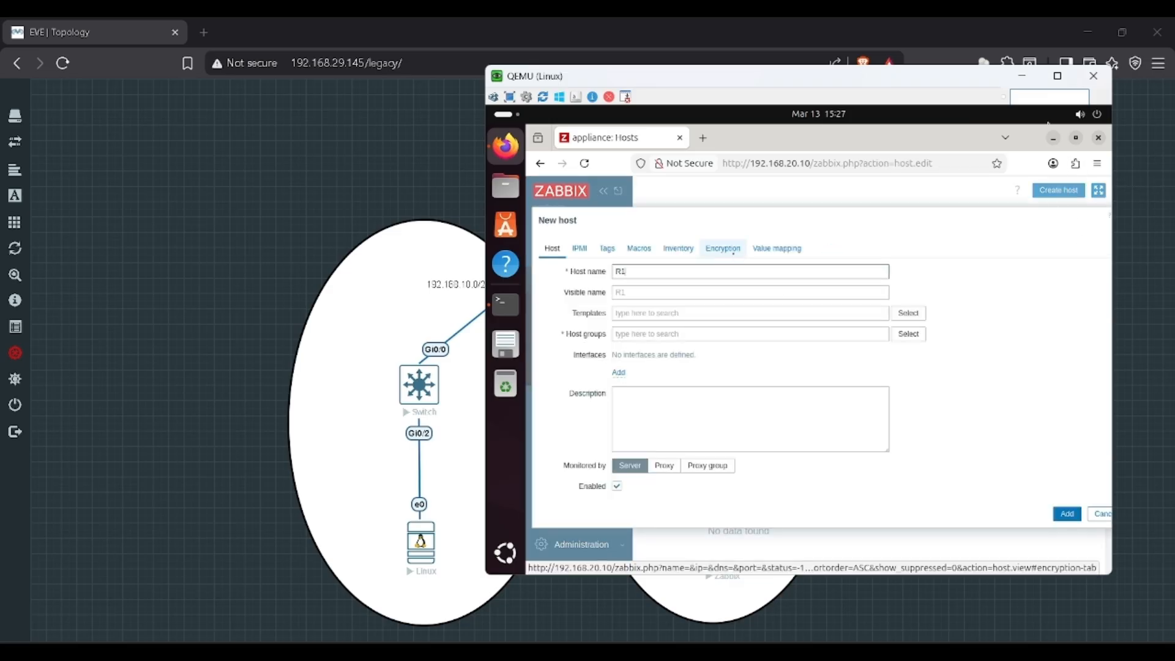
{"action": "left_click", "coordinate": [910, 314]}
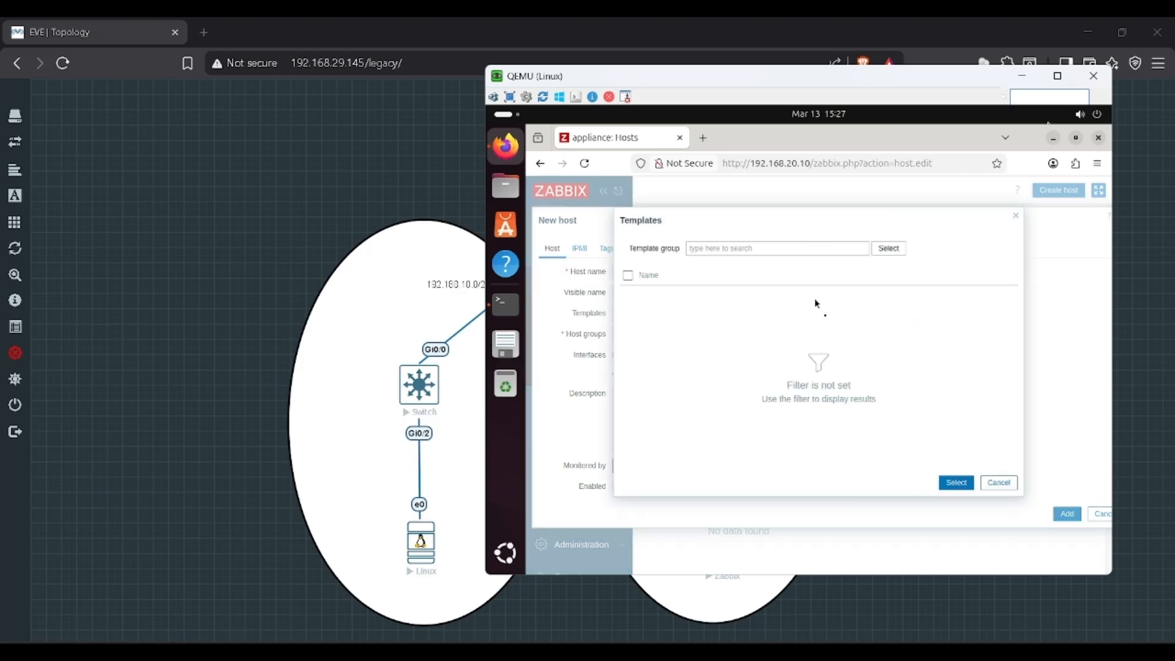
{"action": "left_click", "coordinate": [887, 251]}
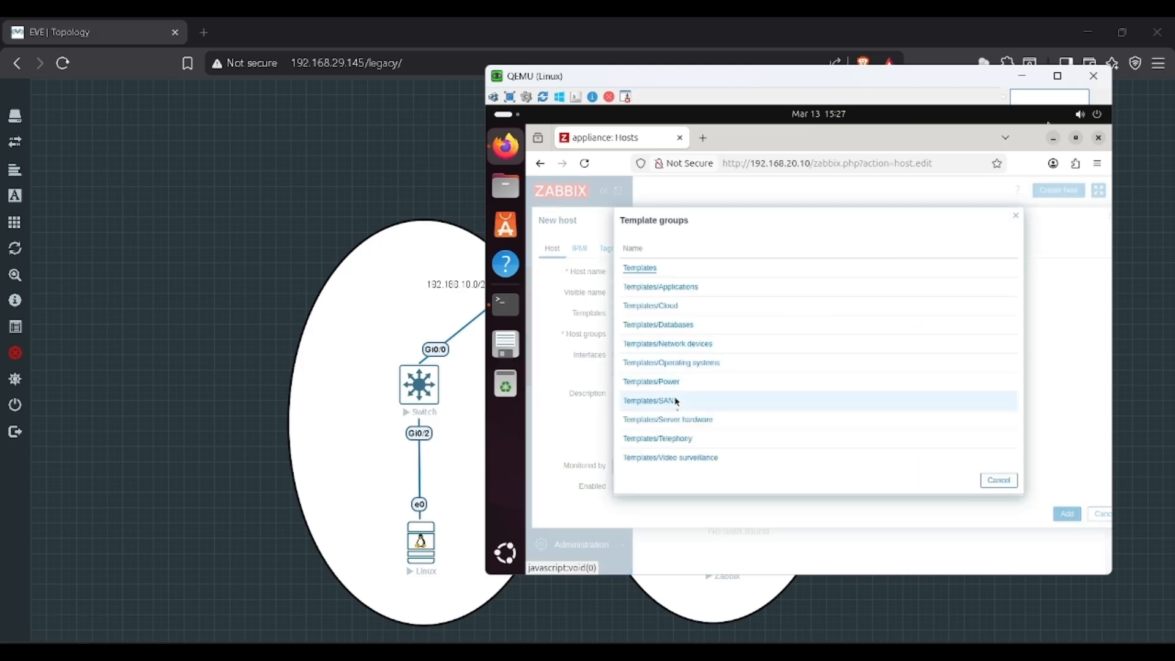
{"action": "left_click", "coordinate": [672, 343]}
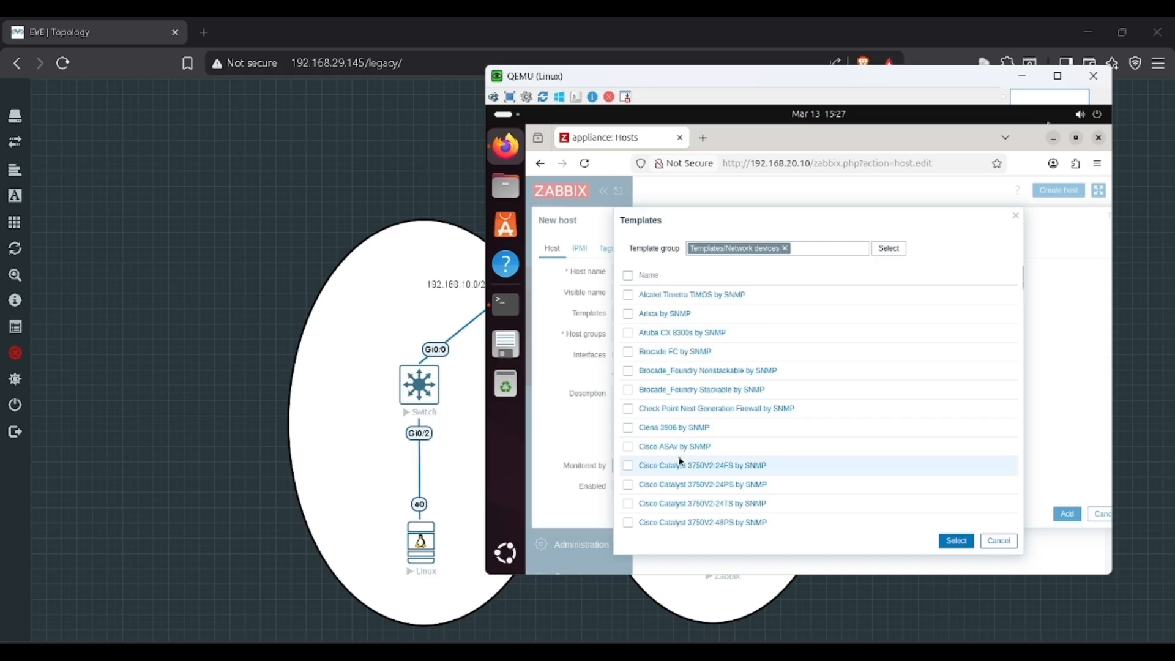
{"action": "left_click_drag", "start_coordinate": [1021, 283], "coordinate": [1021, 290]}
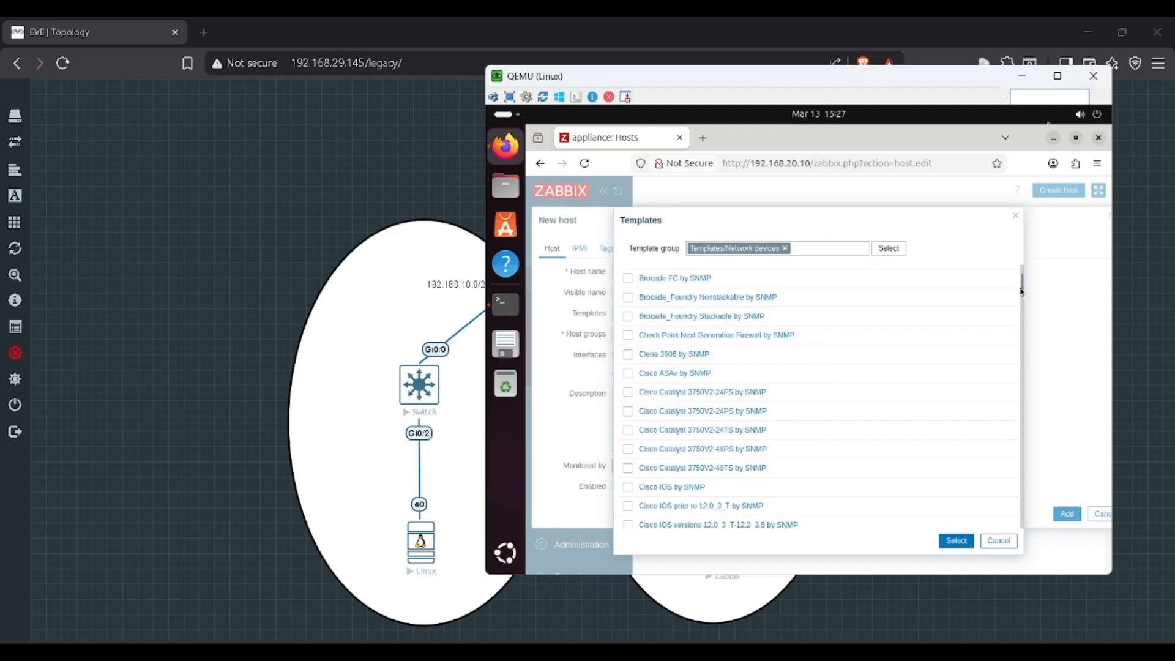
{"action": "left_click", "coordinate": [628, 488]}
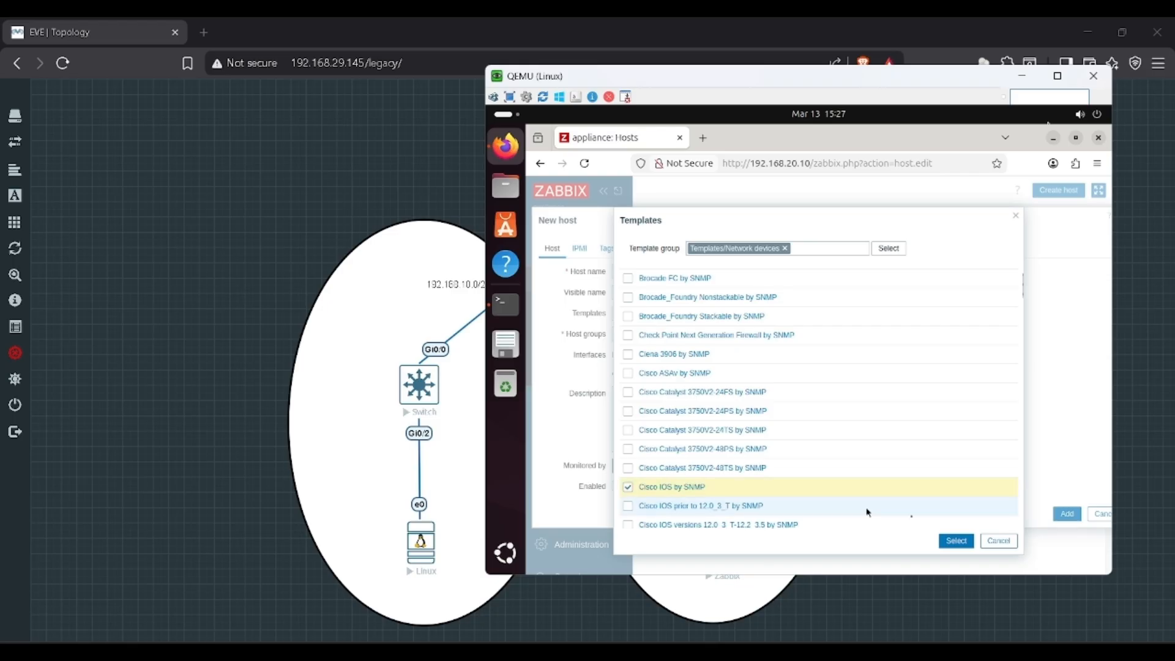
{"action": "left_click", "coordinate": [956, 541]}
{"action": "left_click", "coordinate": [617, 385]}
{"action": "left_click", "coordinate": [632, 421]}
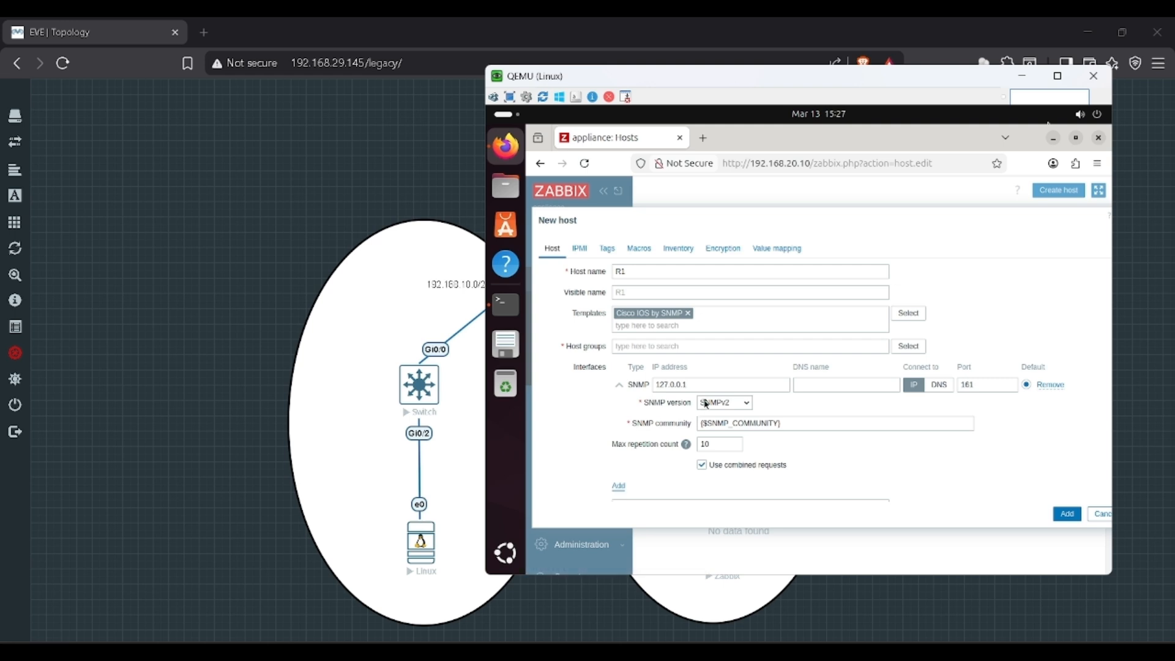
Step: Enter R1's SNMP interface IP address and replace the default community with zabbix_ro from the notes
{"action": "left_click", "coordinate": [711, 385]}
{"action": "key", "text": "alt+Tab"}
{"action": "key", "text": "alt+Tab"}
{"action": "scroll", "coordinate": [308, 272], "scroll_direction": "up", "scroll_amount": 15}
{"action": "key", "text": "alt+Tab"}
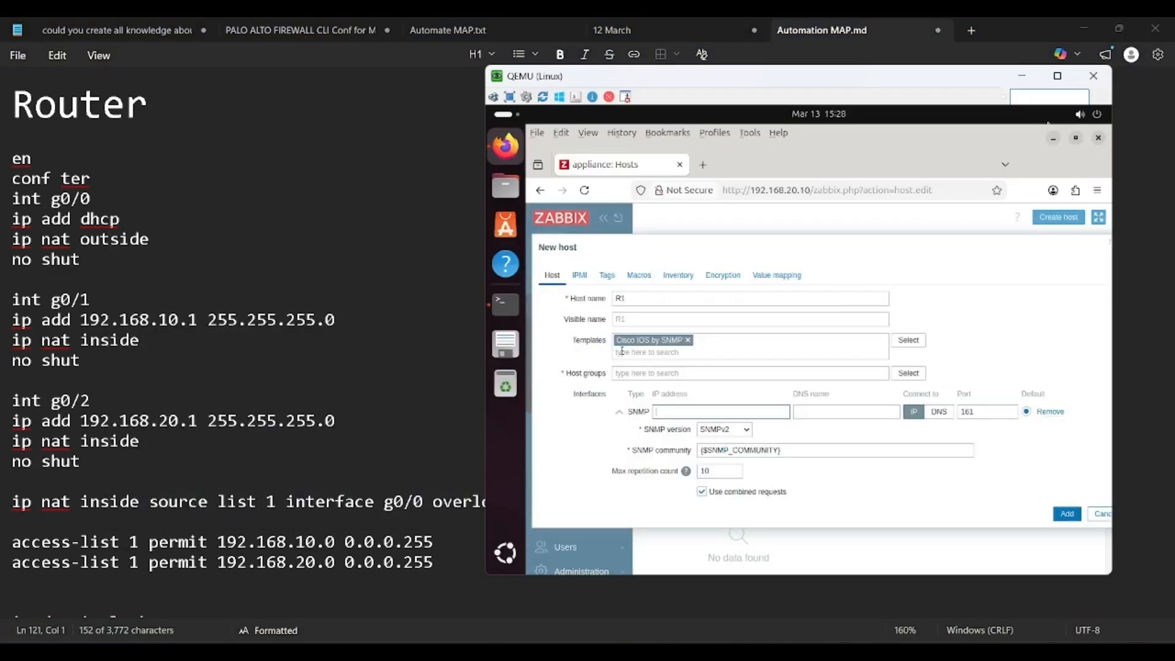
{"action": "left_click", "coordinate": [709, 412]}
{"action": "type", "text": "192.168.10.1"}
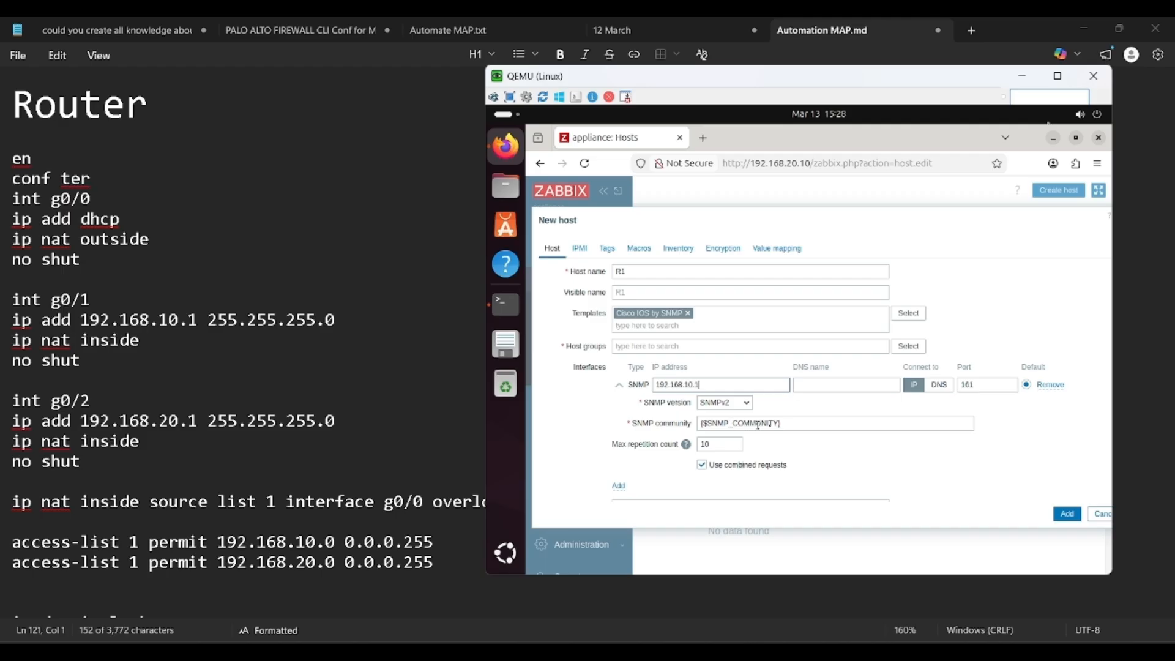
{"action": "triple_click", "coordinate": [790, 425]}
{"action": "key", "text": "BackSpace"}
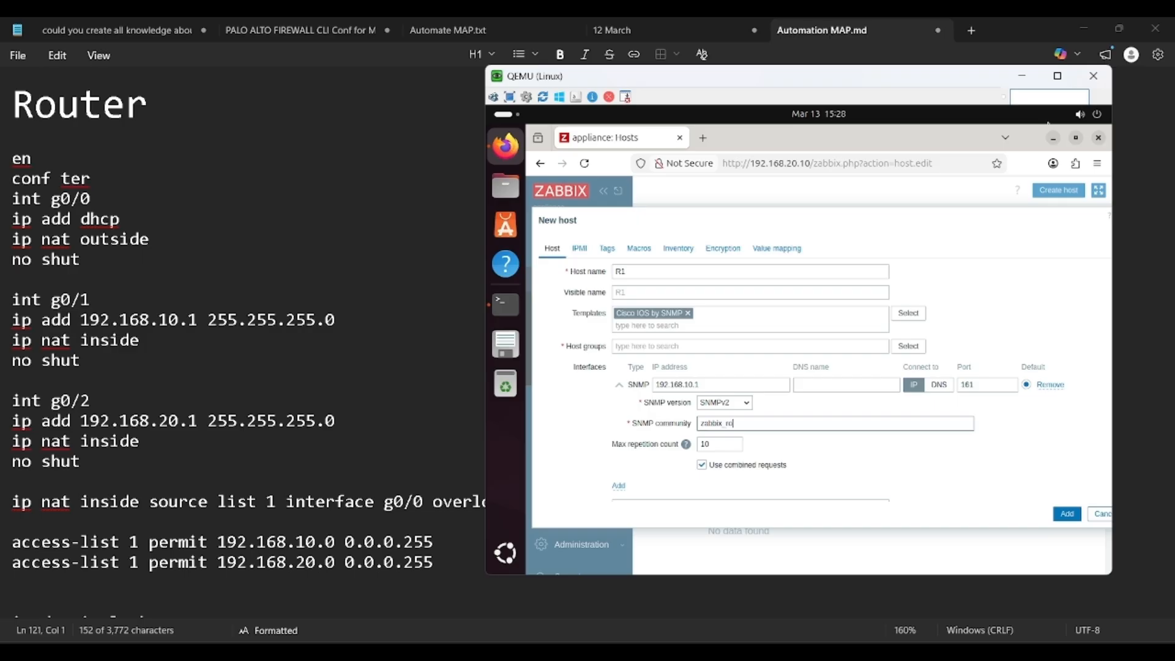
{"action": "scroll", "coordinate": [245, 367], "scroll_direction": "down", "scroll_amount": 10}
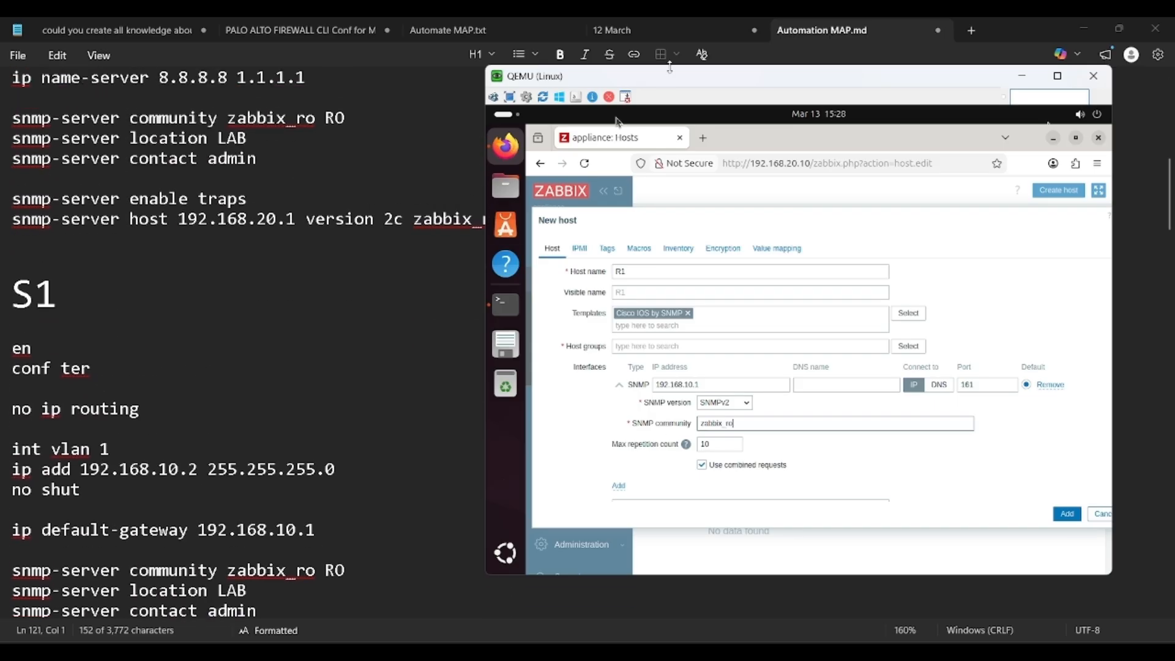
{"action": "left_click_drag", "start_coordinate": [677, 82], "coordinate": [798, 69]}
{"action": "left_click_drag", "start_coordinate": [508, 220], "coordinate": [411, 225]}
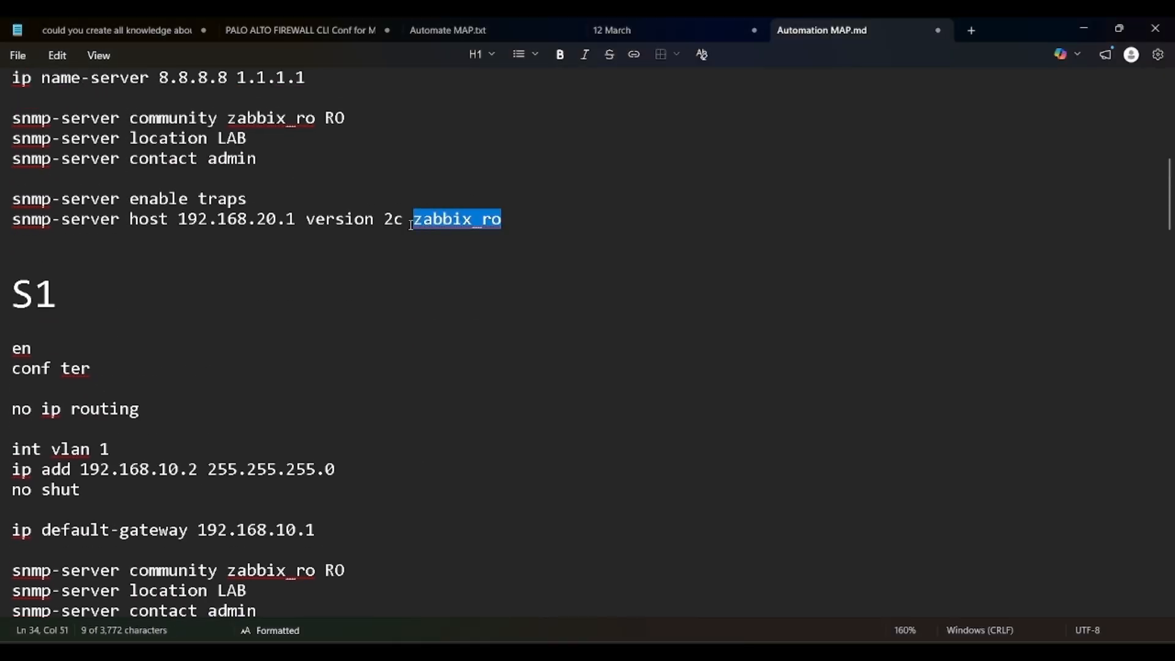
{"action": "key", "text": "alt+Tab"}
{"action": "left_click", "coordinate": [606, 303]}
{"action": "key", "text": "alt+Tab"}
{"action": "key", "text": "alt+Tab"}
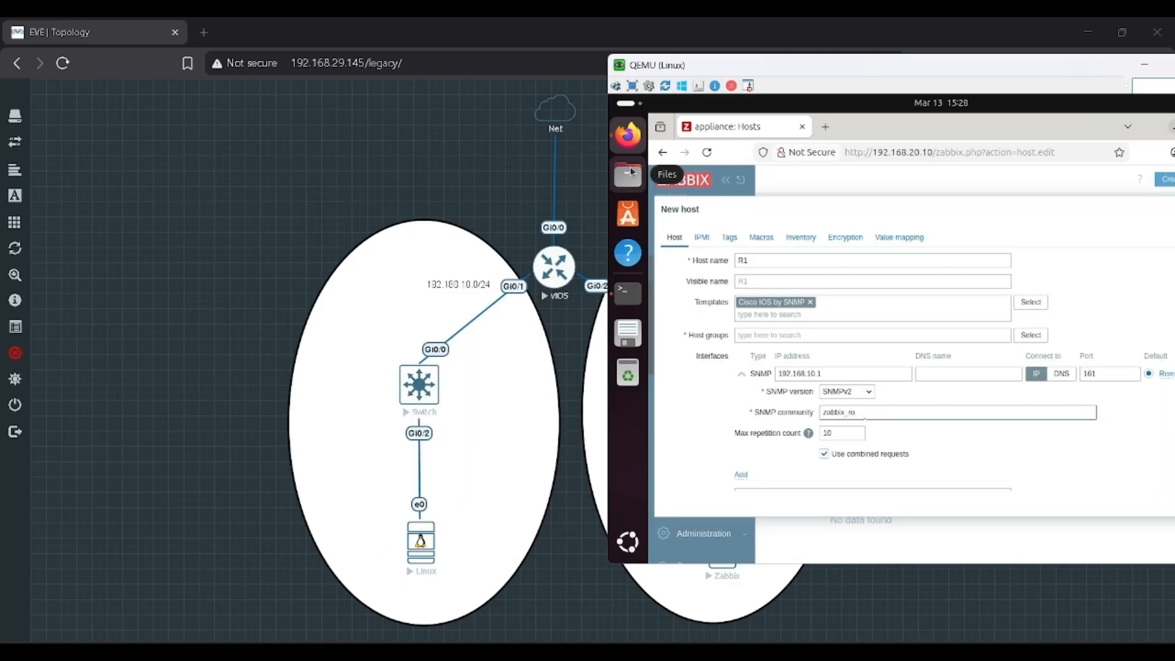
{"action": "left_click_drag", "start_coordinate": [910, 67], "coordinate": [609, 97]}
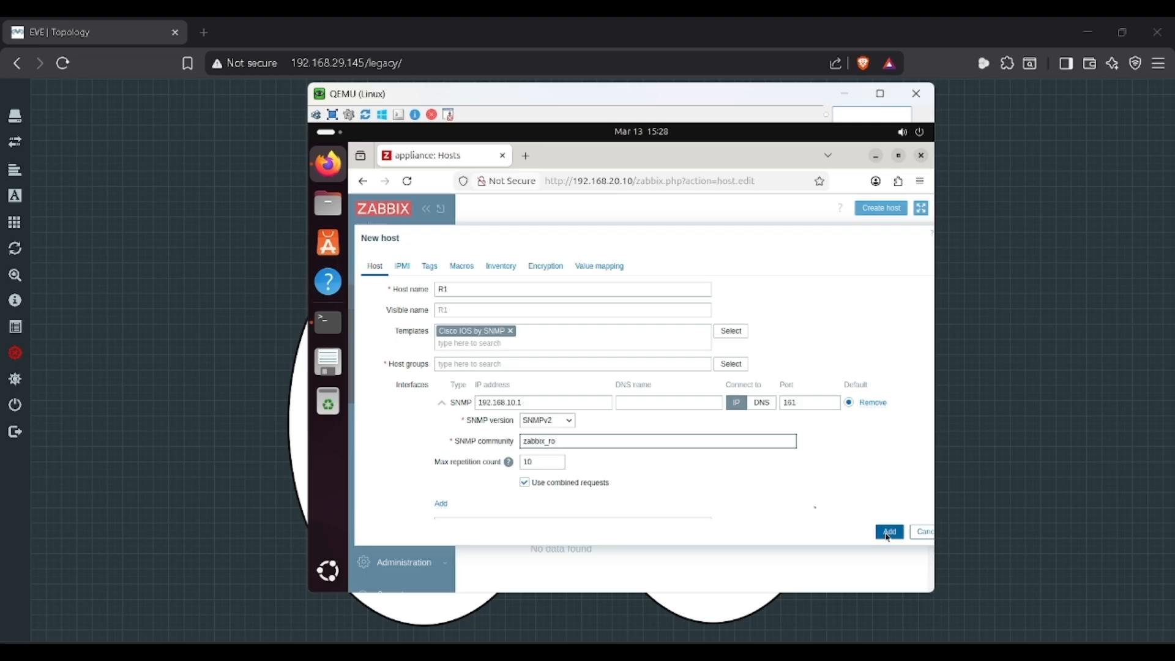
Step: Put R1 in the Discovered hosts group and add the host
{"action": "left_click", "coordinate": [733, 366]}
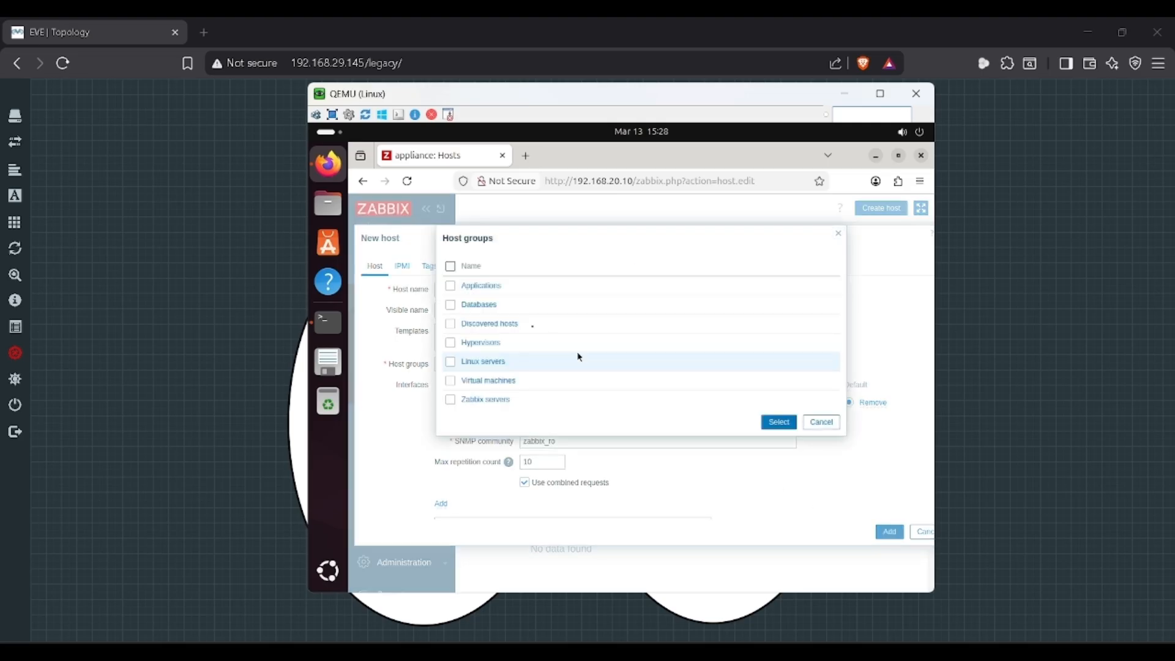
{"action": "left_click", "coordinate": [487, 324]}
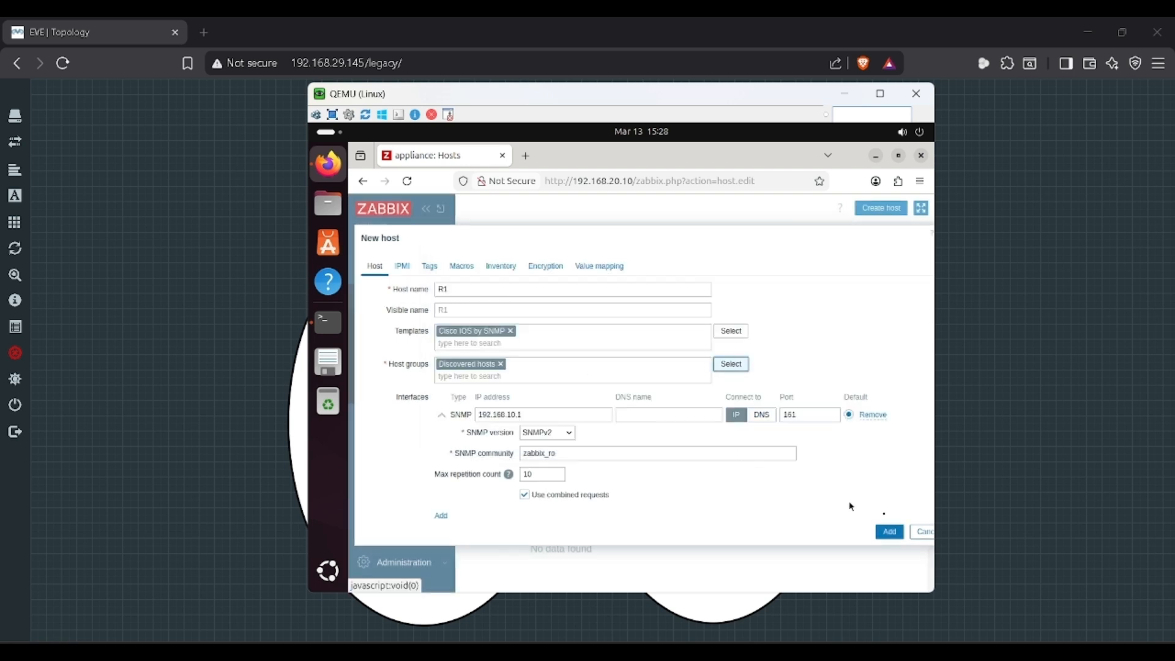
{"action": "left_click", "coordinate": [890, 532]}
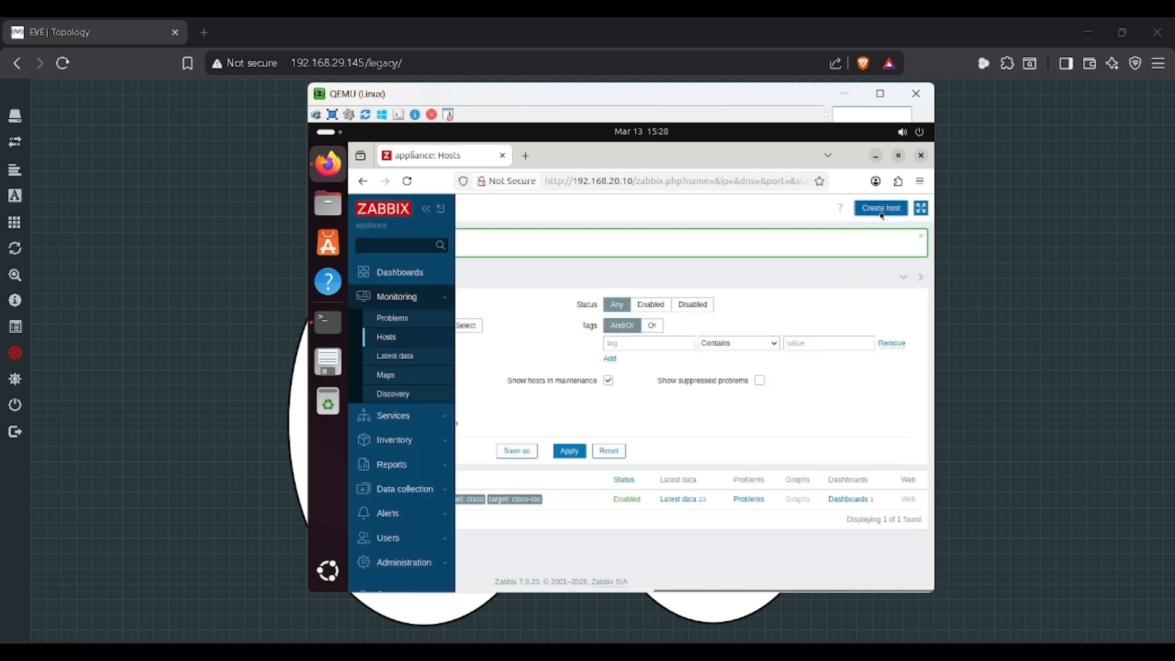
Step: Start a new host S1 with the Cisco IOS by SNMP template in the Discovered hosts group
{"action": "left_click", "coordinate": [881, 211]}
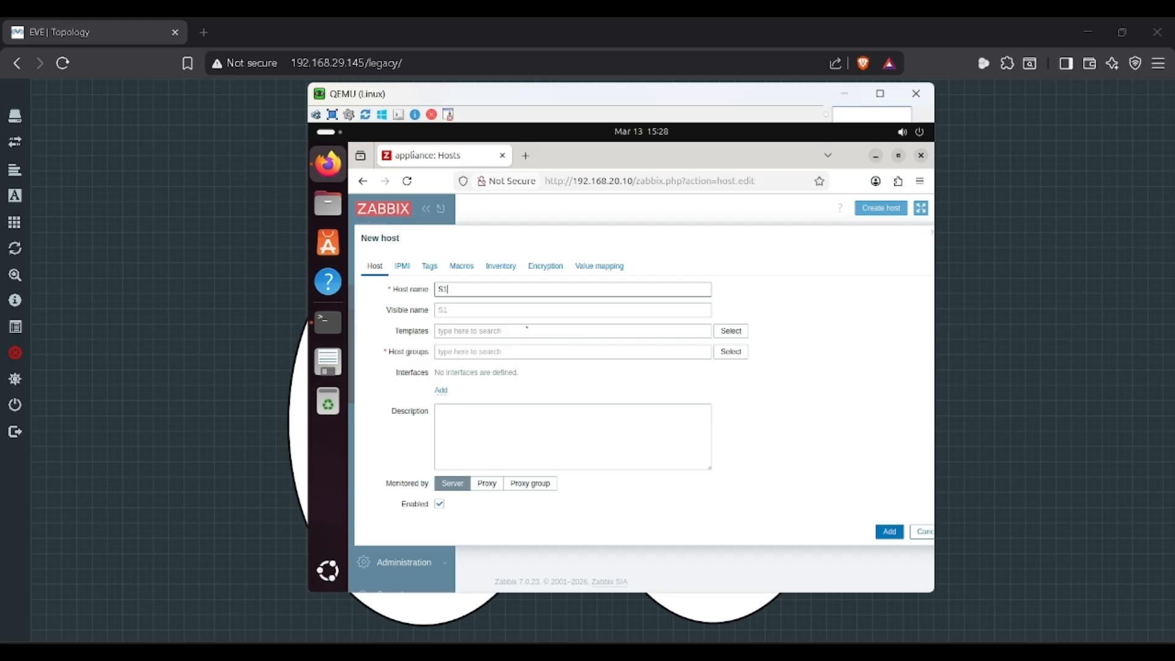
{"action": "left_click", "coordinate": [727, 334]}
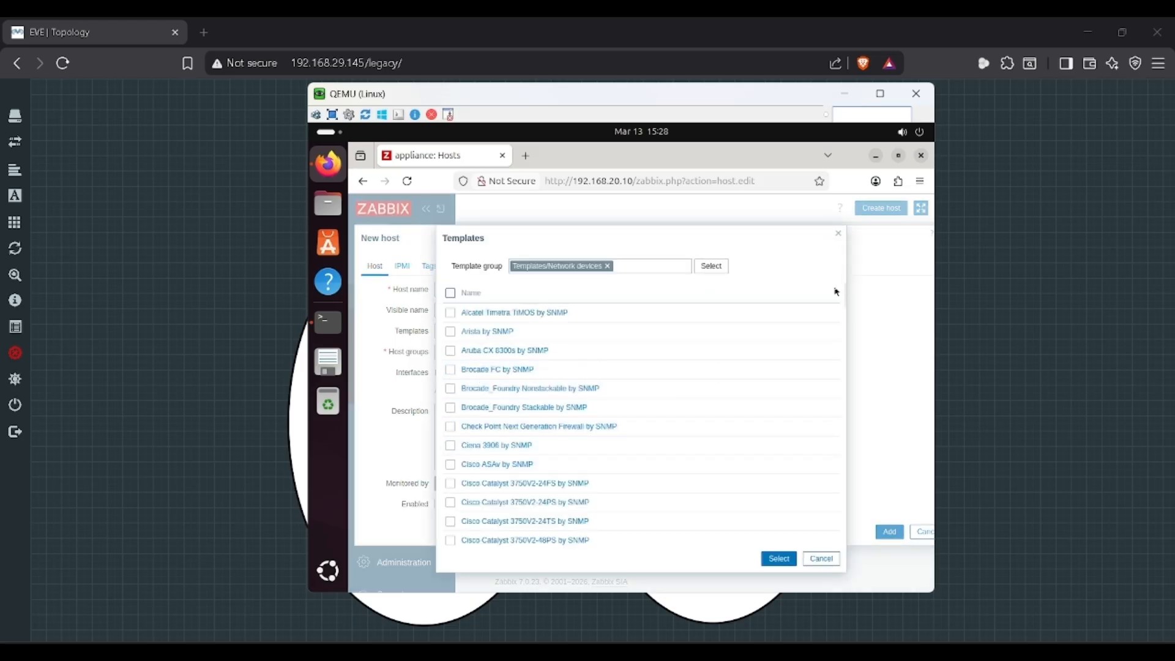
{"action": "scroll", "coordinate": [846, 297], "scroll_direction": "down", "scroll_amount": 3}
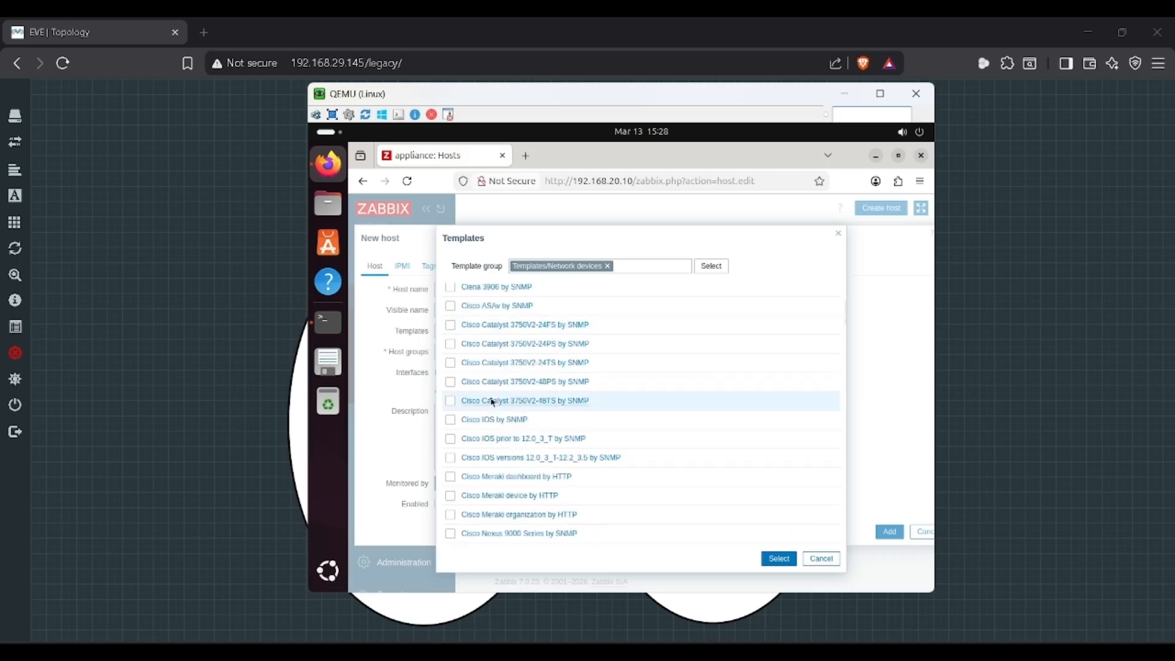
{"action": "left_click", "coordinate": [495, 419]}
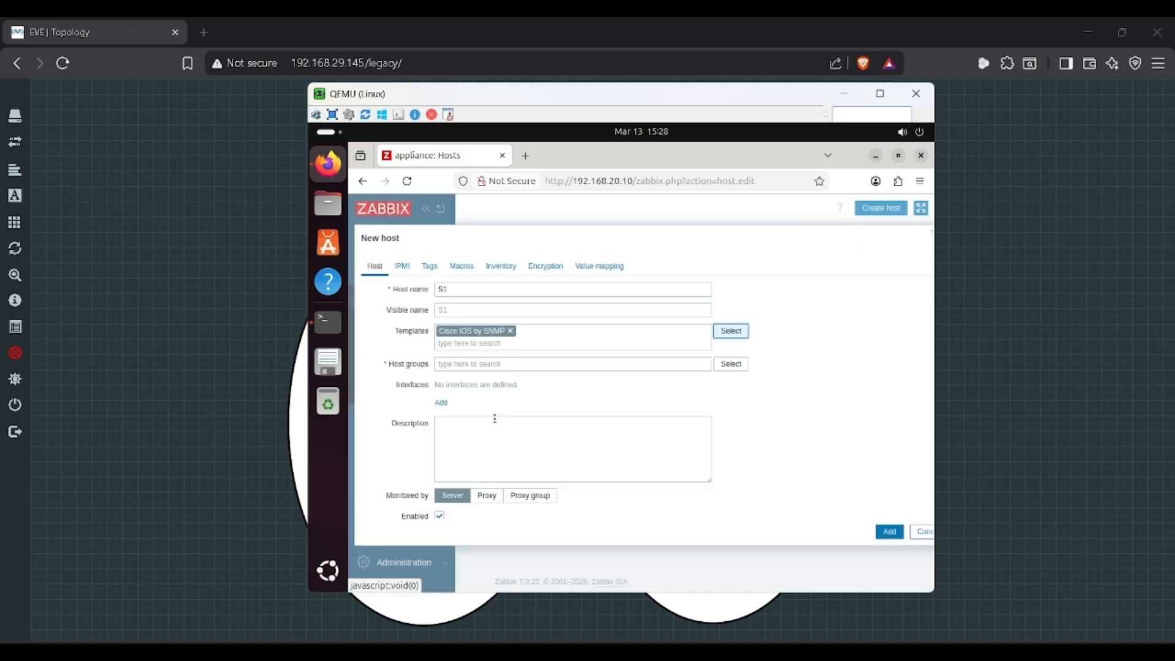
{"action": "left_click", "coordinate": [731, 364]}
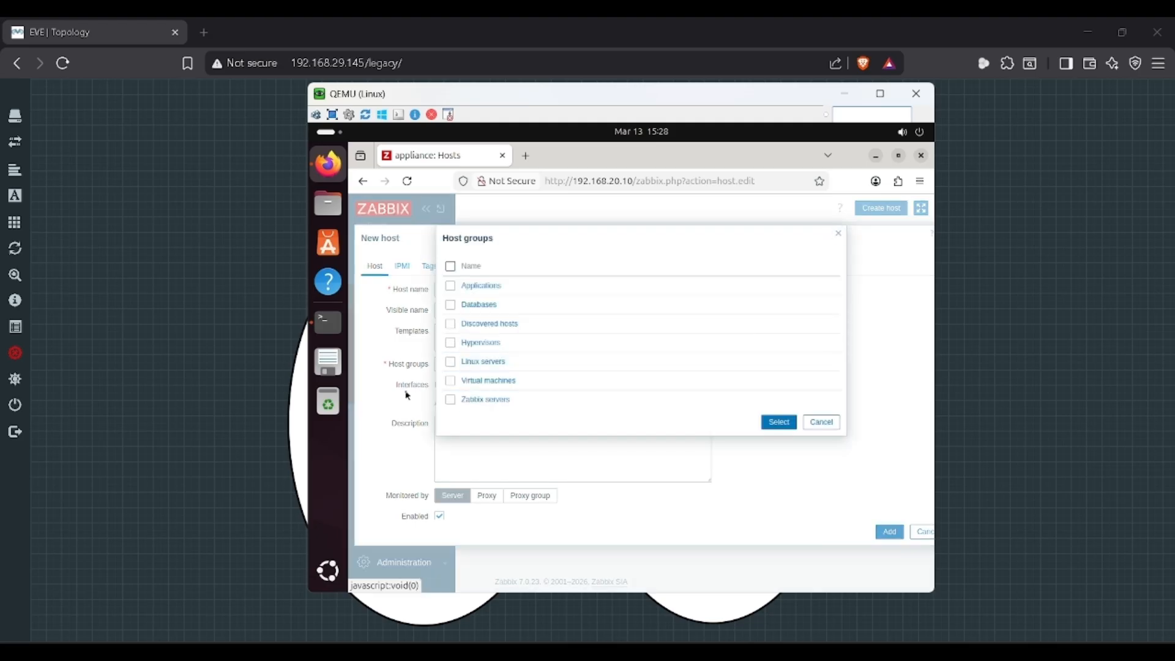
{"action": "left_click", "coordinate": [484, 324]}
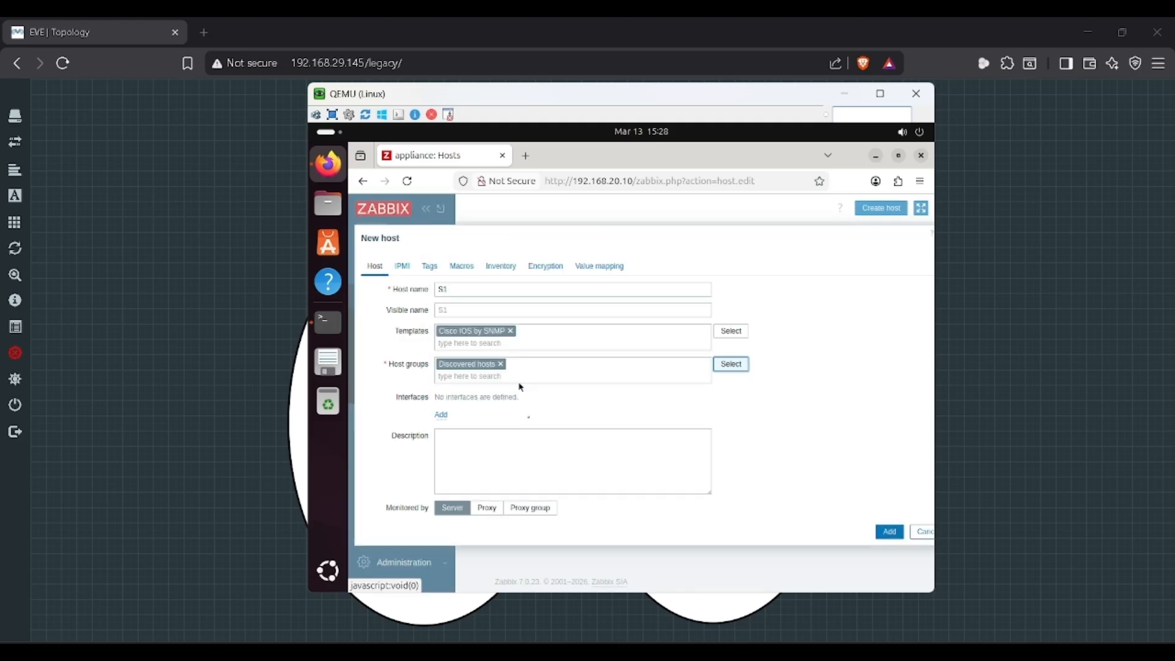
{"action": "left_click", "coordinate": [441, 415]}
{"action": "left_click", "coordinate": [461, 453]}
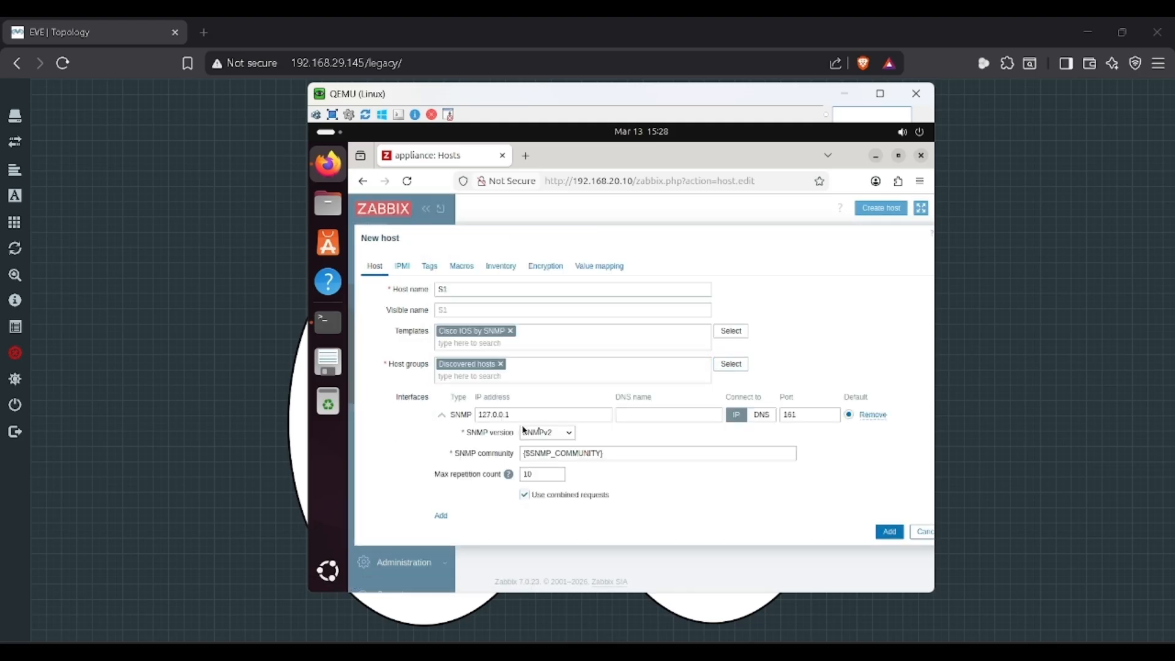
{"action": "key", "text": "alt+Tab"}
{"action": "key", "text": "alt+Tab"}
{"action": "scroll", "coordinate": [426, 510], "scroll_direction": "down", "scroll_amount": 3}
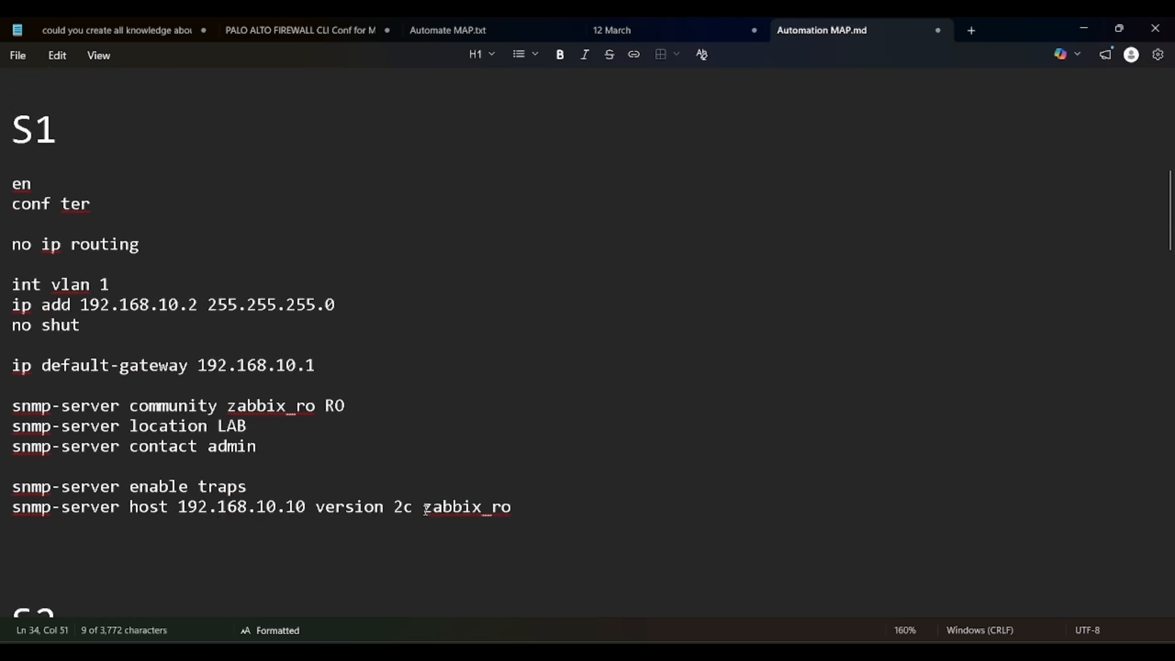
{"action": "key", "text": "alt+Tab"}
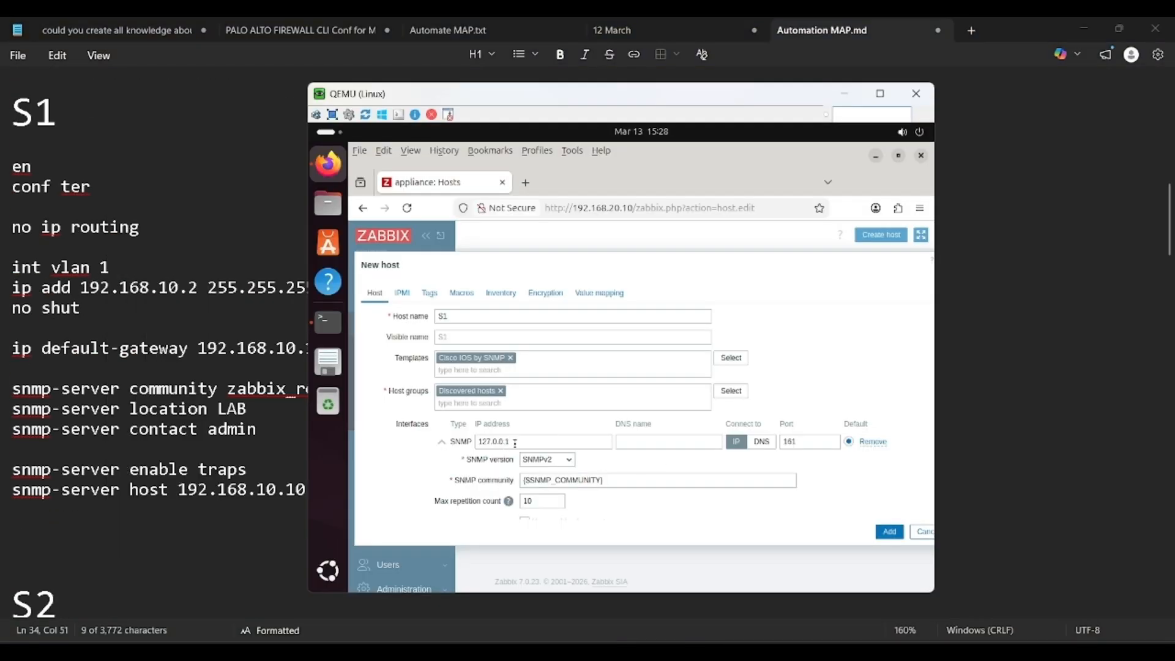
{"action": "left_click_drag", "start_coordinate": [513, 415], "coordinate": [467, 419]}
{"action": "type", "text": "192"}
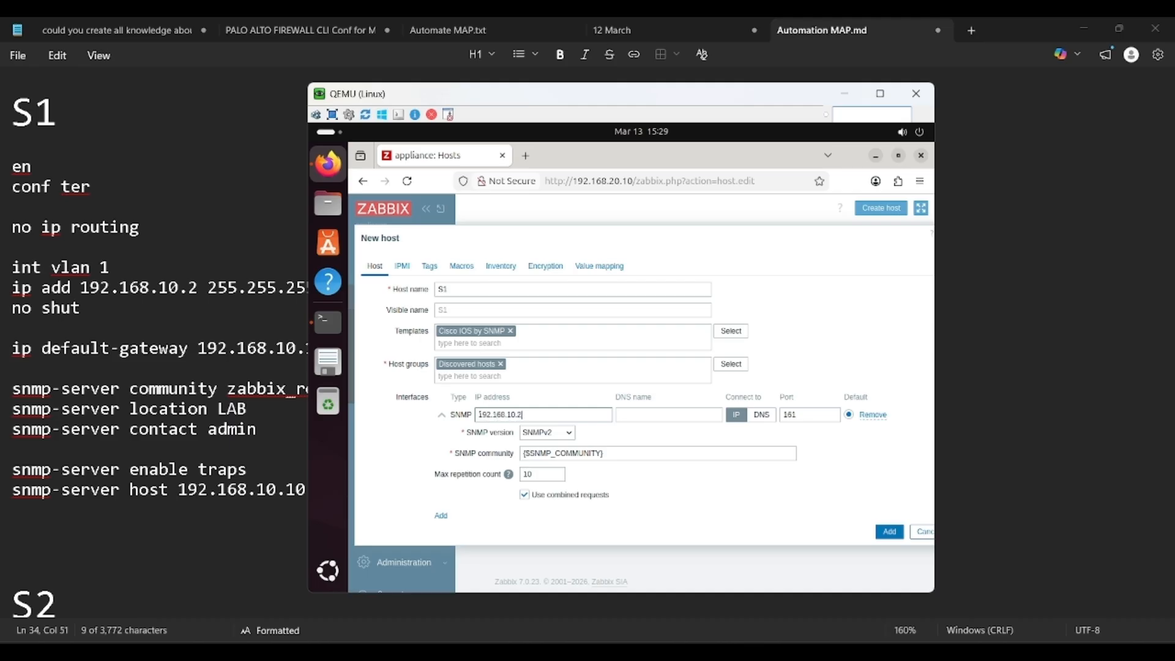
{"action": "left_click_drag", "start_coordinate": [617, 453], "coordinate": [537, 446]}
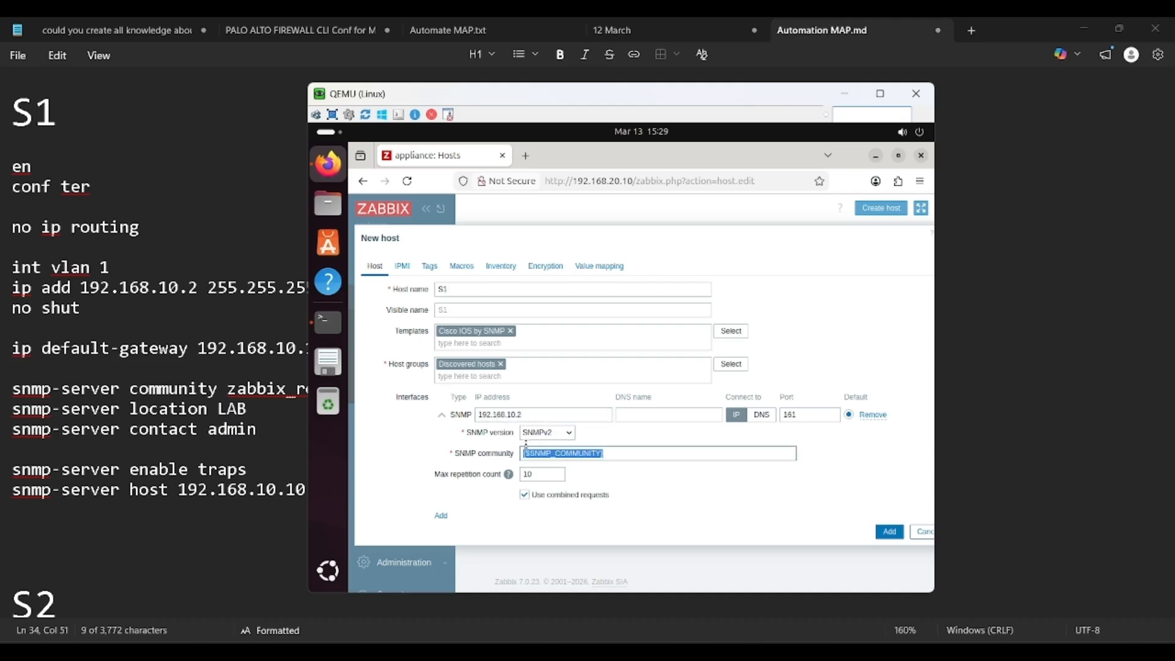
{"action": "type", "text": "zabbix_ro"}
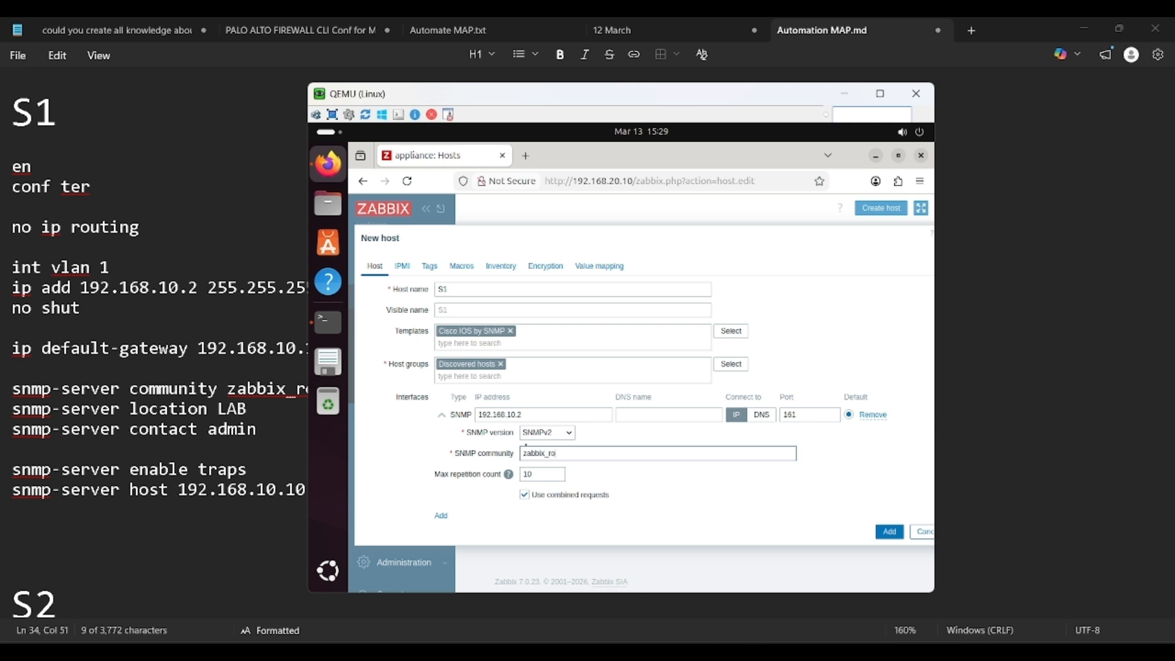
{"action": "left_click", "coordinate": [885, 526]}
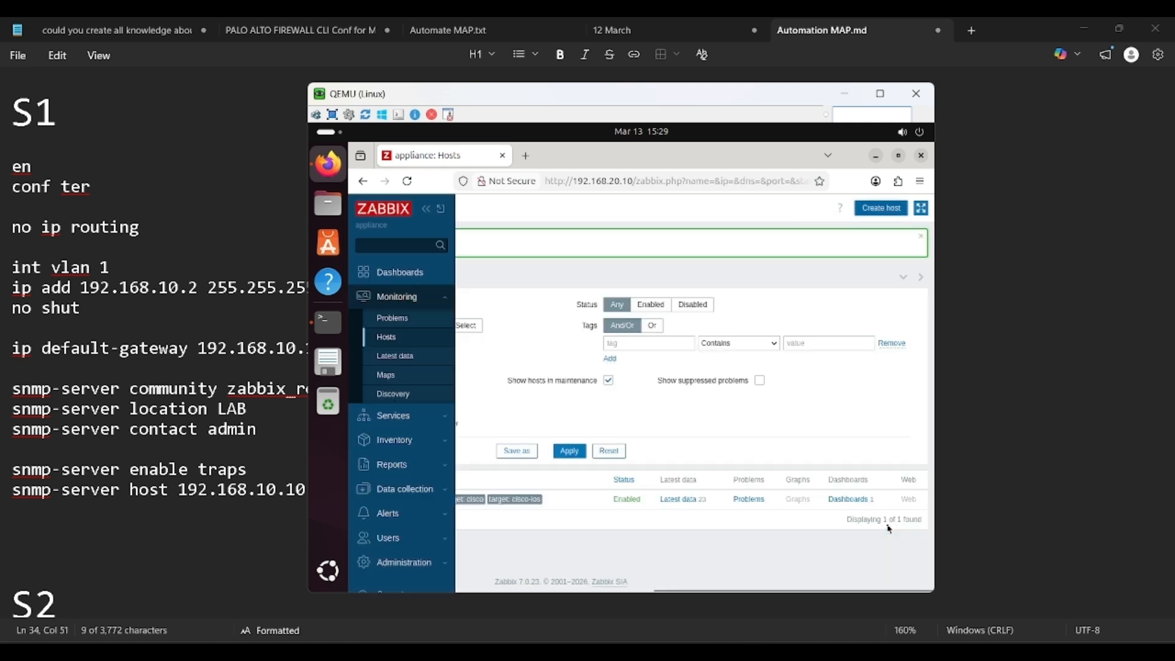
Step: Create host S2 with the Cisco IOS by SNMP template in the Discovered hosts group
{"action": "left_click", "coordinate": [879, 210]}
{"action": "type", "text": "S2"}
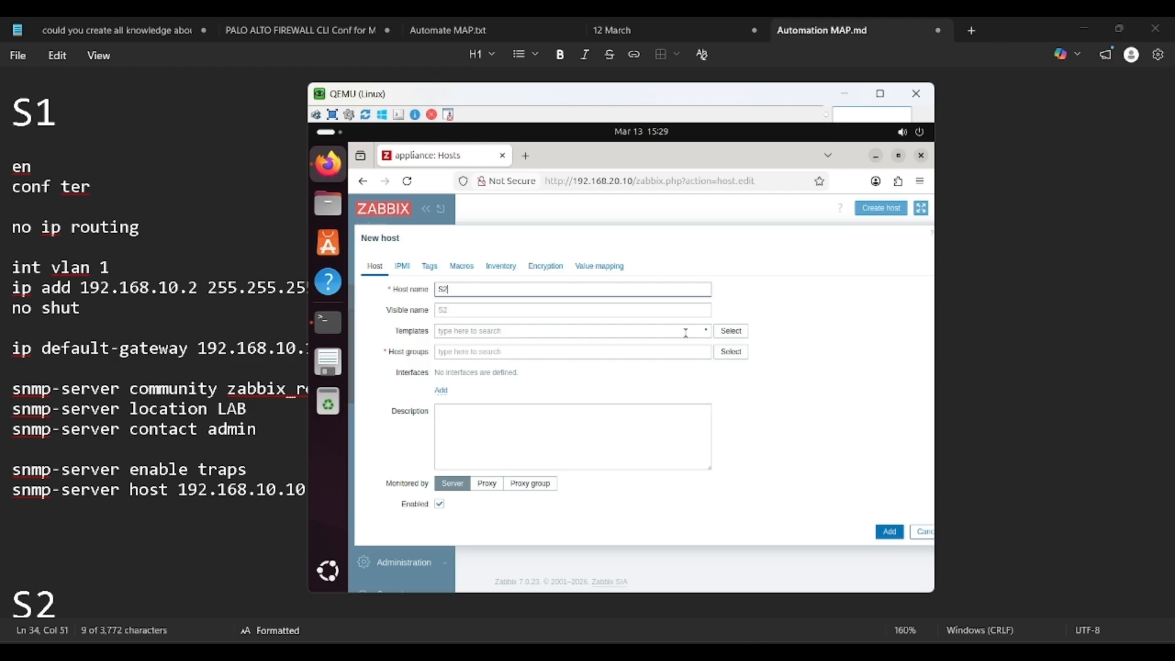
{"action": "left_click", "coordinate": [731, 331]}
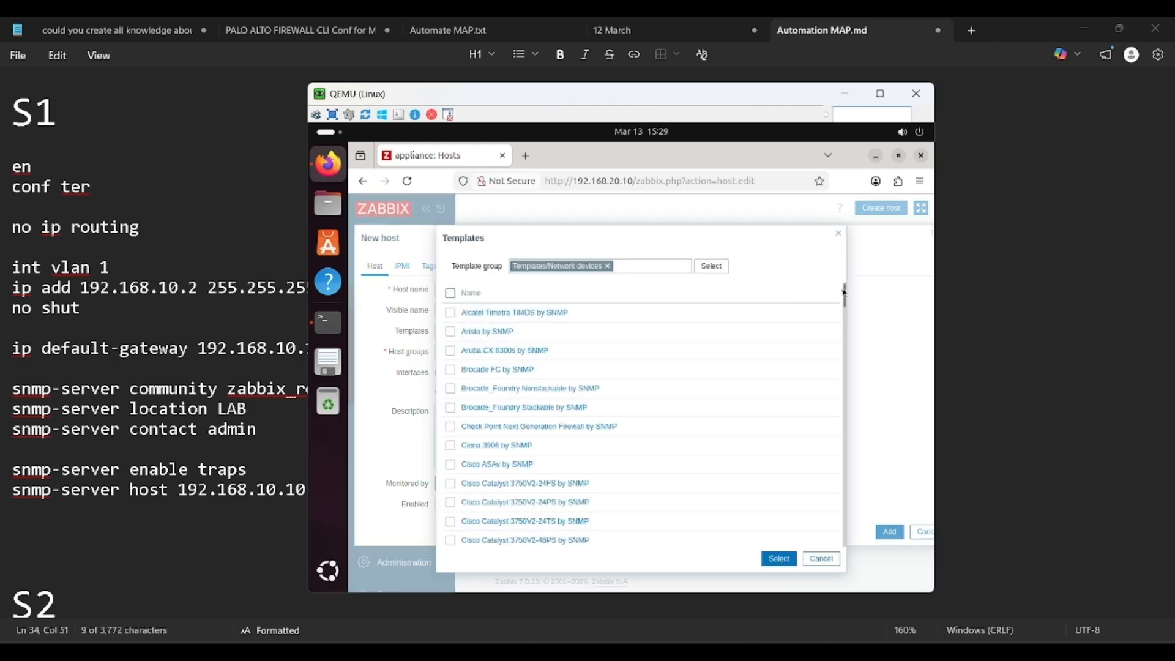
{"action": "scroll", "coordinate": [847, 298], "scroll_direction": "down", "scroll_amount": 3}
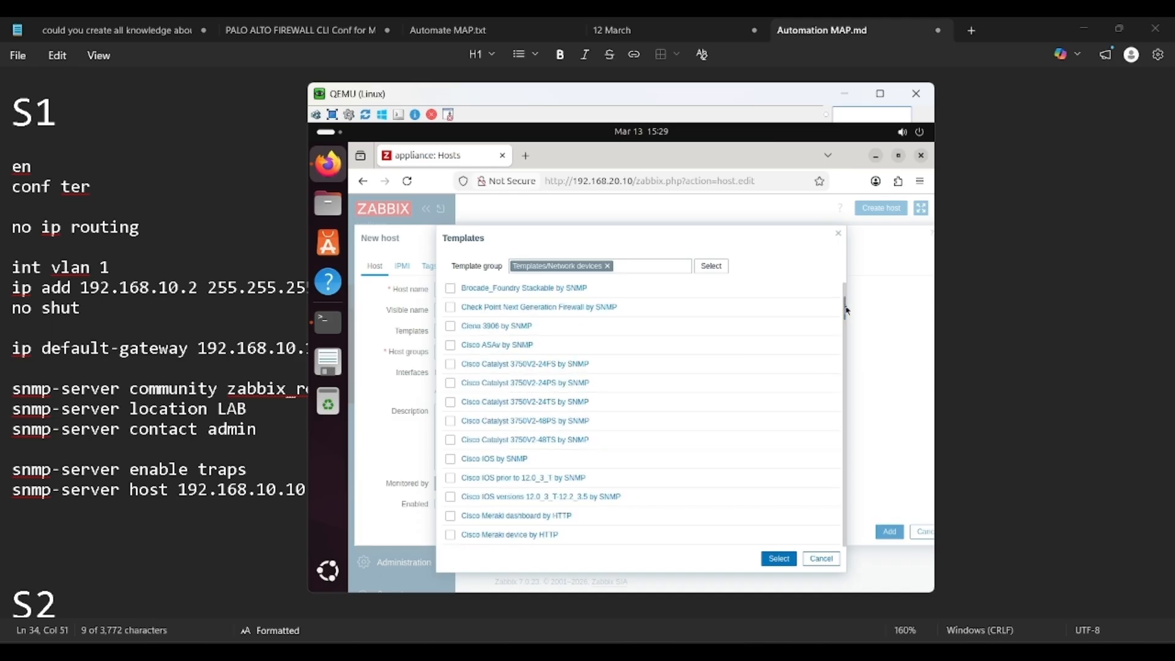
{"action": "left_click", "coordinate": [504, 456]}
{"action": "left_click", "coordinate": [732, 364]}
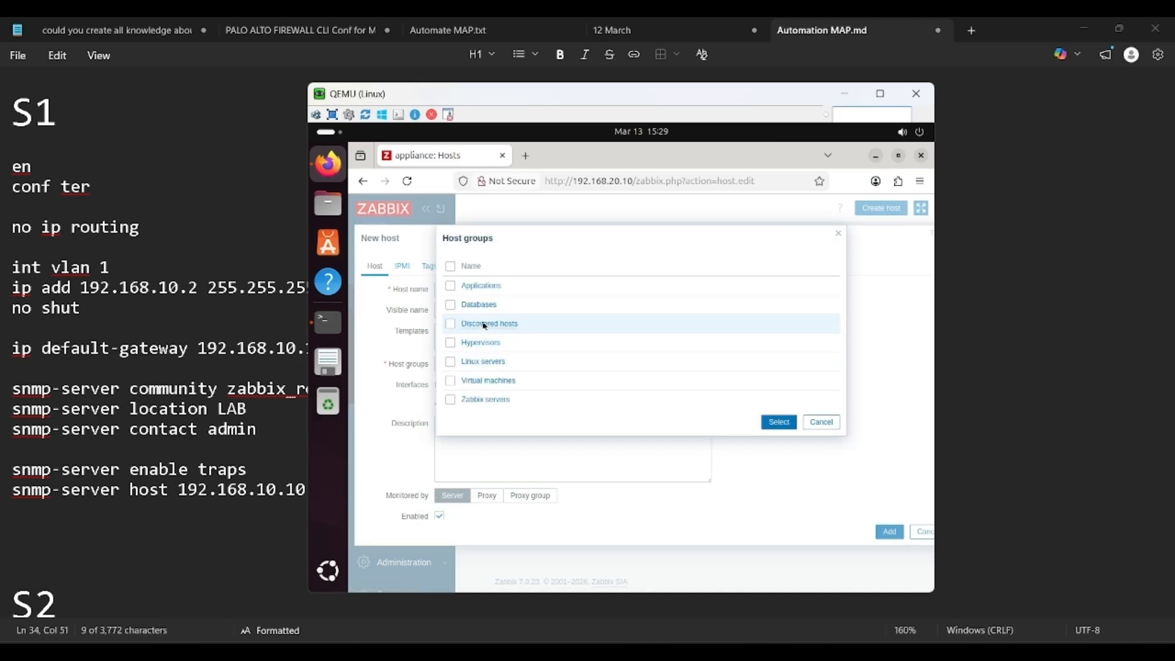
{"action": "left_click", "coordinate": [481, 323]}
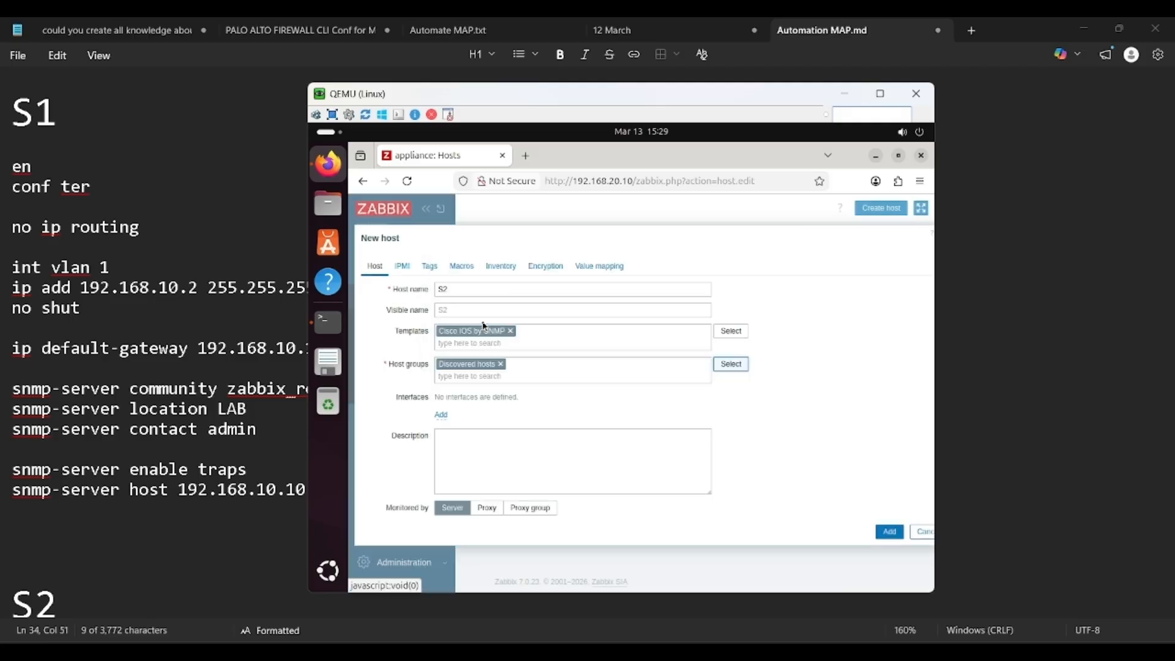
Step: Give S2 an SNMP interface at 192.168.20.2 with community zabbix_ro and save it
{"action": "left_click", "coordinate": [443, 416]}
{"action": "left_click", "coordinate": [460, 451]}
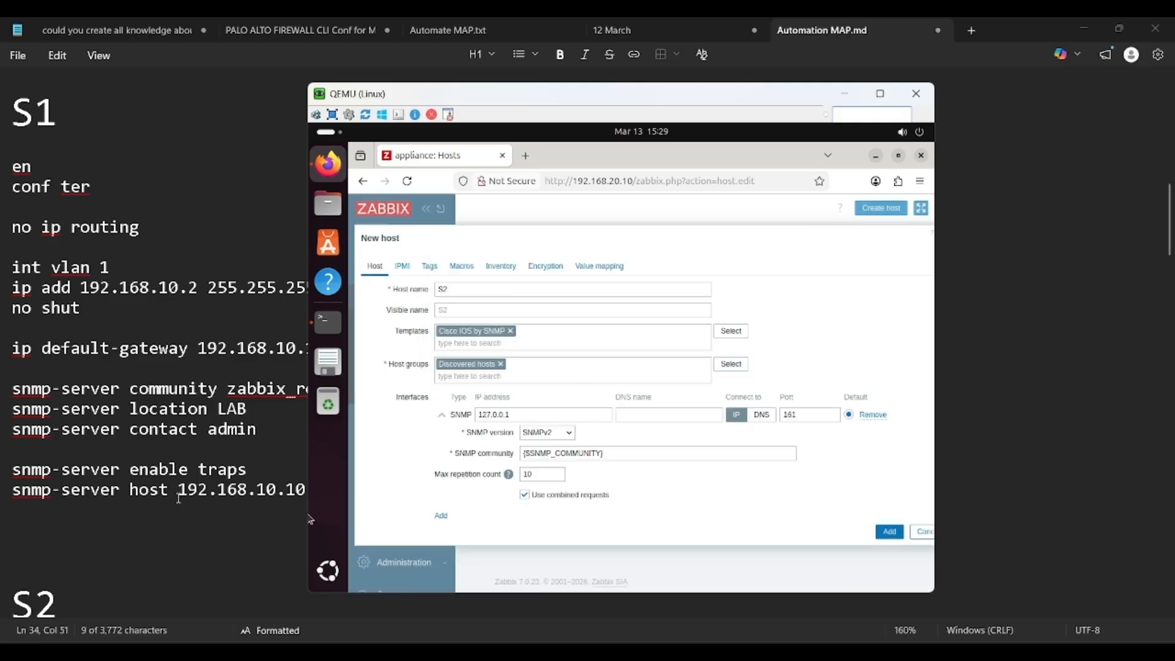
{"action": "scroll", "coordinate": [179, 499], "scroll_direction": "down", "scroll_amount": 7}
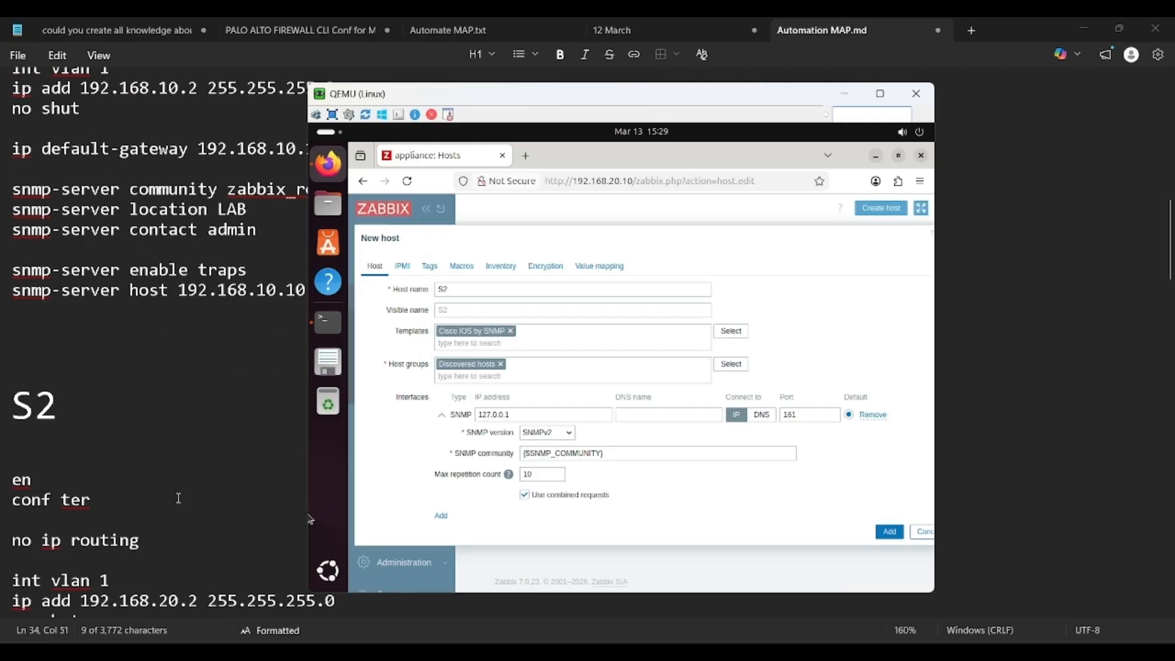
{"action": "triple_click", "coordinate": [531, 417]}
{"action": "type", "text": "192.168.2"}
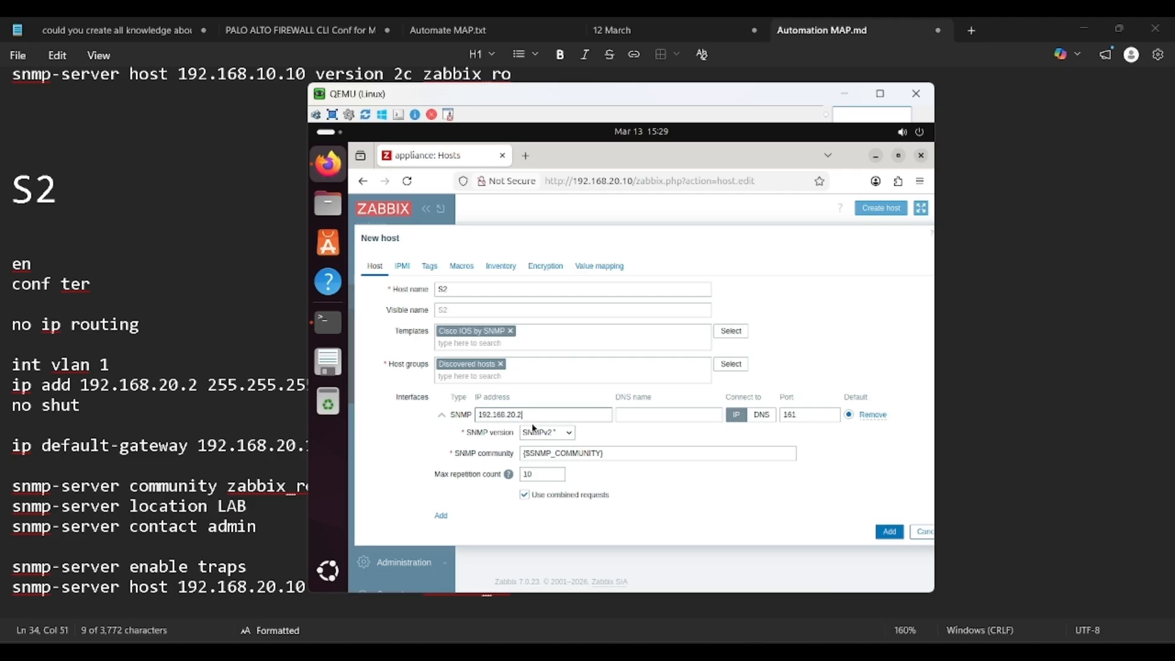
{"action": "left_click_drag", "start_coordinate": [620, 453], "coordinate": [514, 451]}
{"action": "type", "text": "zabbix_ro"}
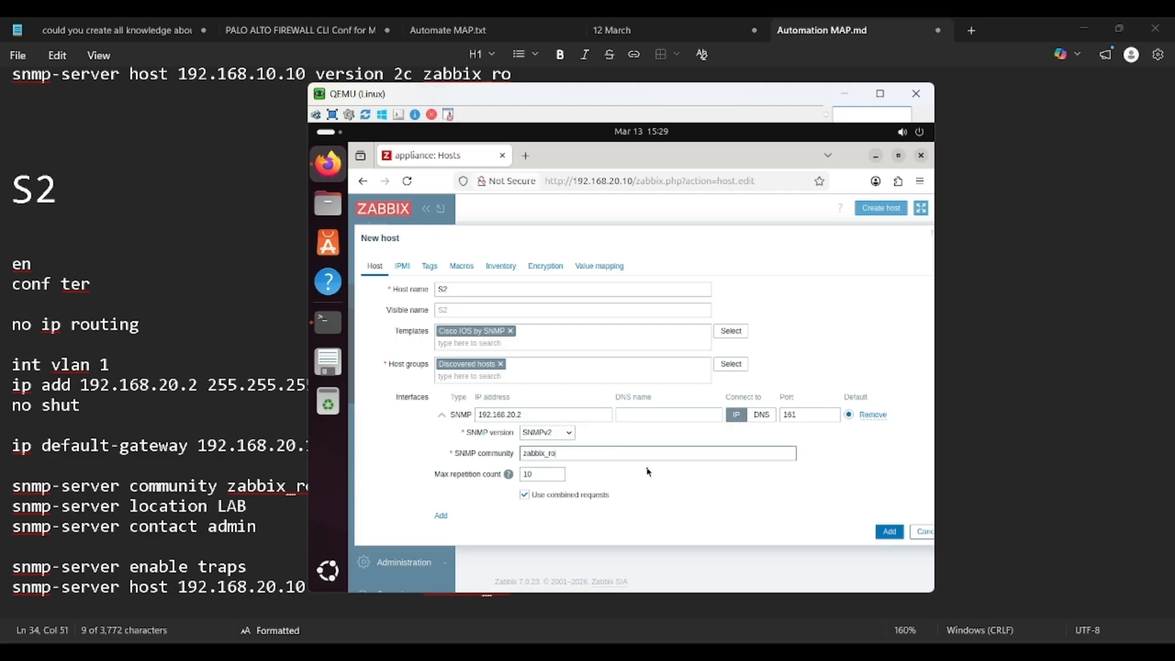
{"action": "left_click", "coordinate": [889, 531]}
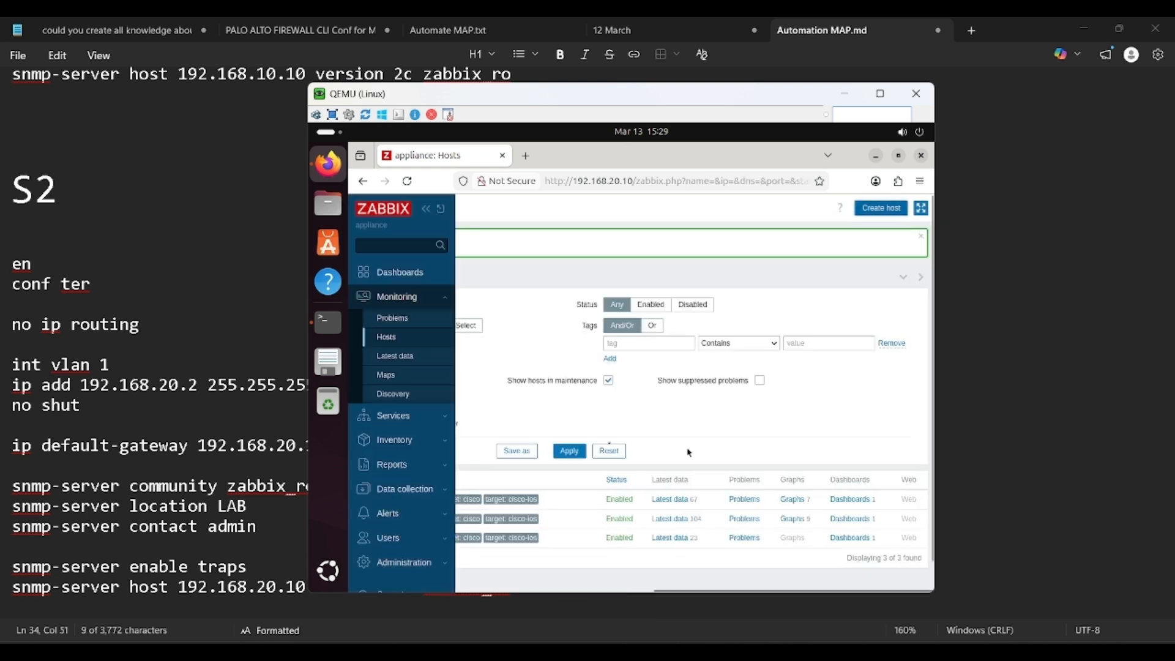
Step: Dismiss the success message, collapse the sidebar, and scroll the Hosts table to show Name and Interface columns
{"action": "left_click", "coordinate": [922, 237]}
{"action": "left_click", "coordinate": [428, 211]}
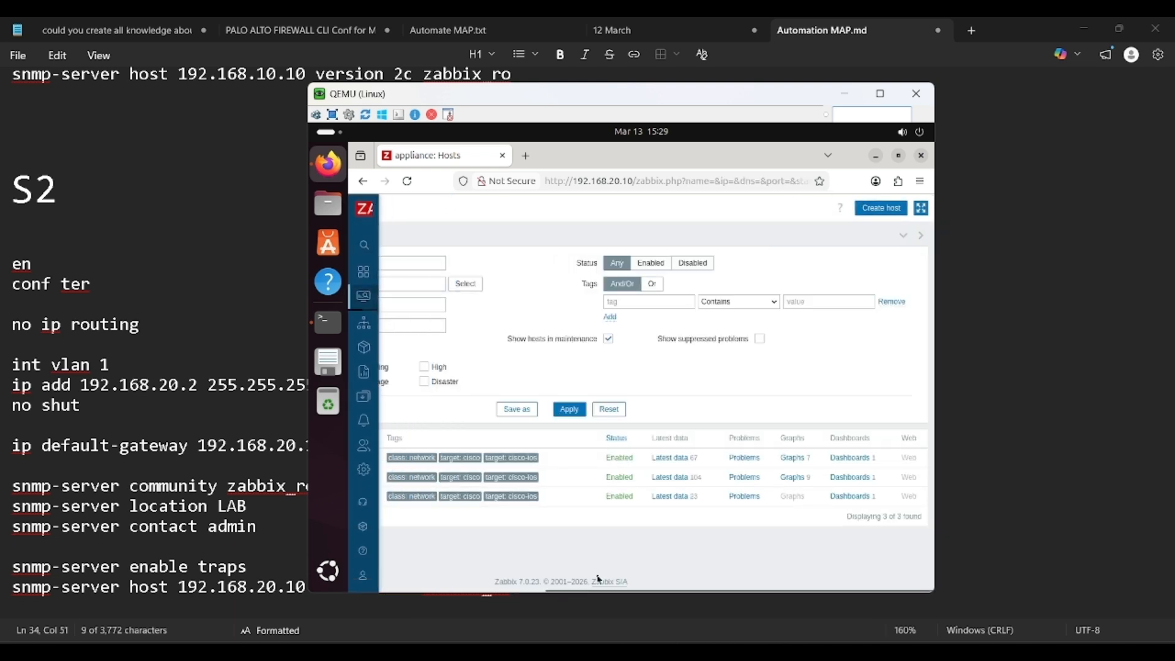
{"action": "left_click", "coordinate": [655, 601]}
{"action": "key", "text": "alt+Tab"}
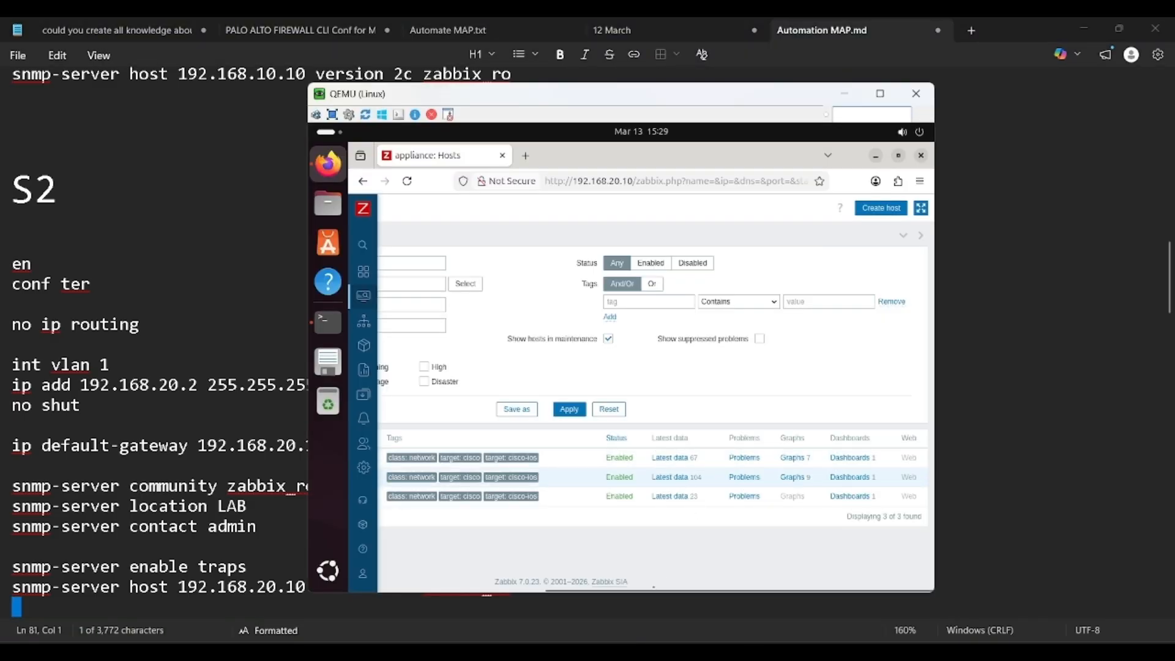
{"action": "left_click_drag", "start_coordinate": [637, 591], "coordinate": [470, 591]}
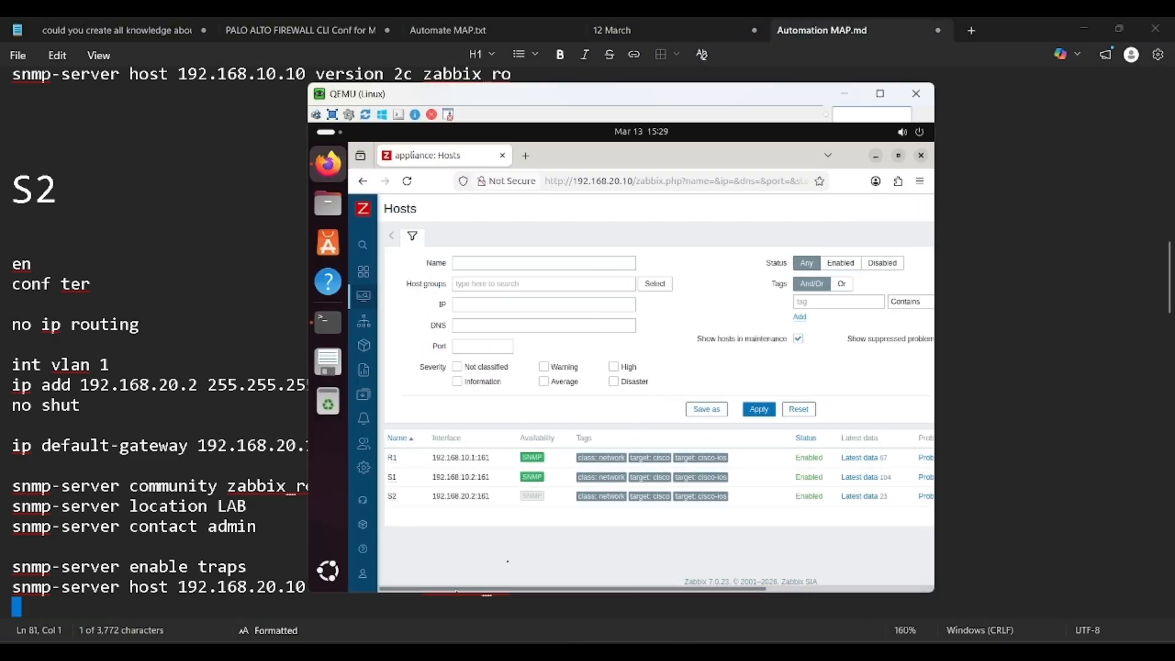
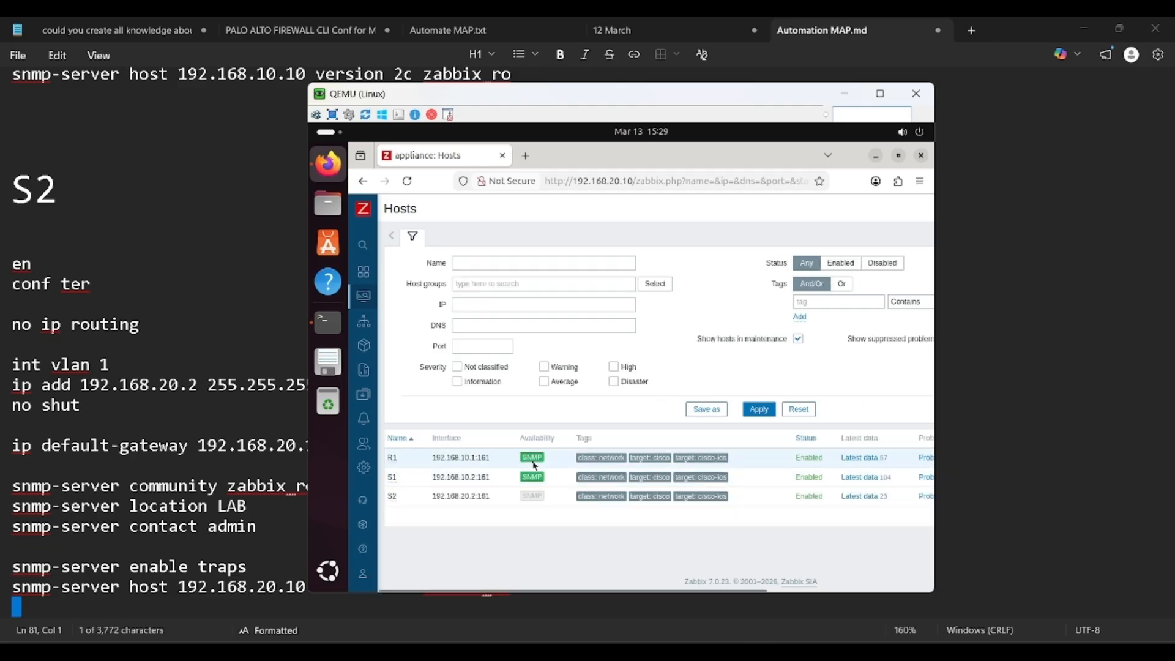
Step: Reload the Hosts page so S2's SNMP availability badge turns green
{"action": "mouse_move", "coordinate": [535, 462]}
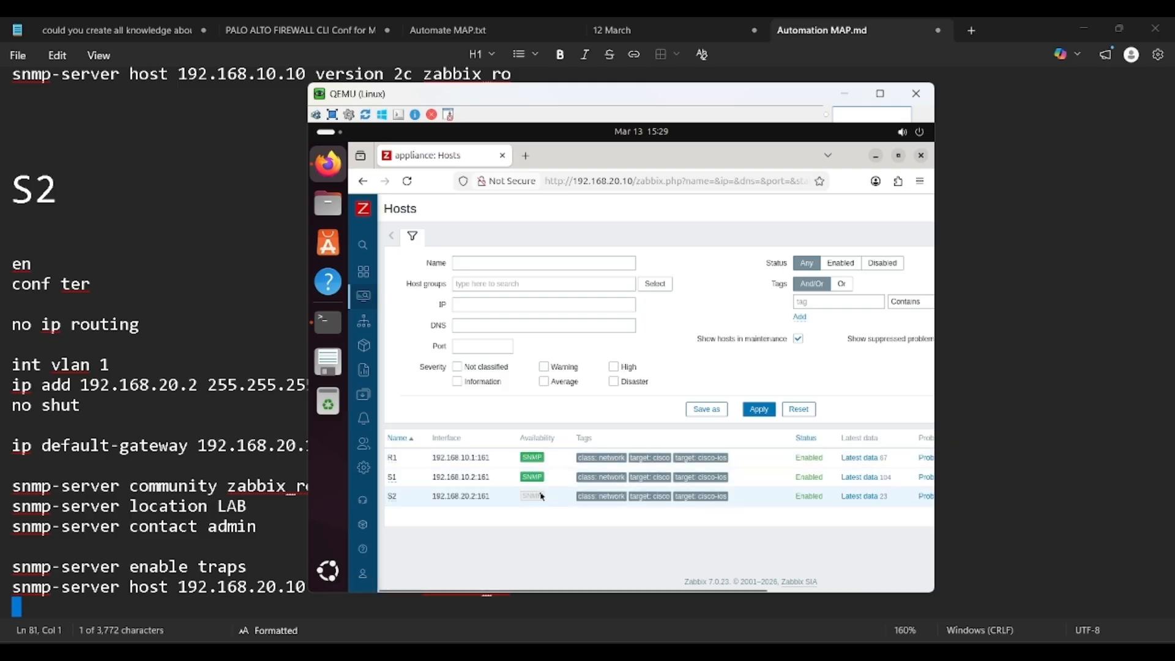
{"action": "mouse_move", "coordinate": [529, 501]}
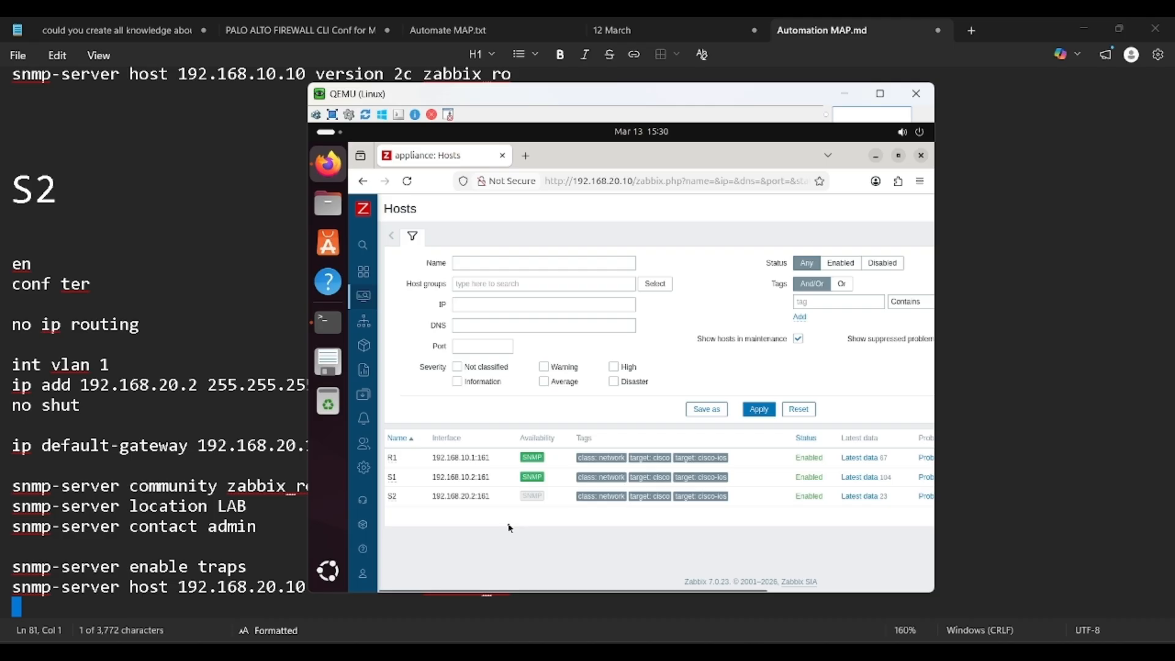
{"action": "key", "text": "F5"}
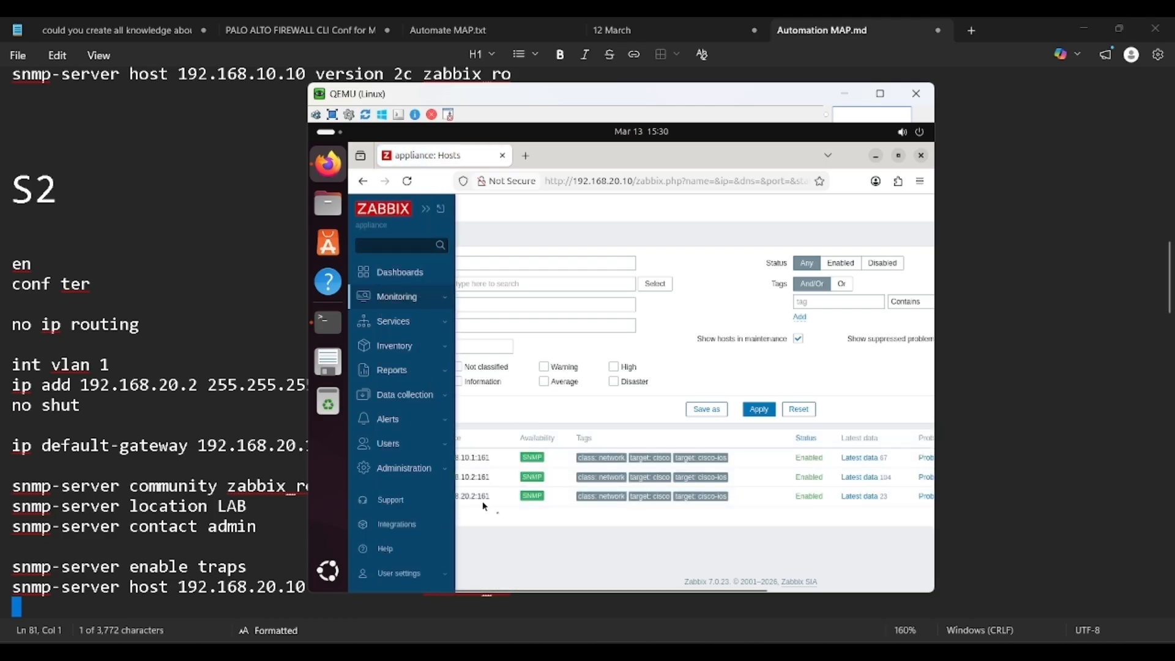
{"action": "scroll", "coordinate": [98, 472], "scroll_direction": "down", "scroll_amount": 6}
Step: Check the setup notes, then return to Zabbix and expand the Monitoring menu
{"action": "left_click", "coordinate": [190, 458]}
{"action": "scroll", "coordinate": [278, 464], "scroll_direction": "down", "scroll_amount": 1}
{"action": "scroll", "coordinate": [278, 465], "scroll_direction": "down", "scroll_amount": 10}
{"action": "key", "text": "alt+Tab"}
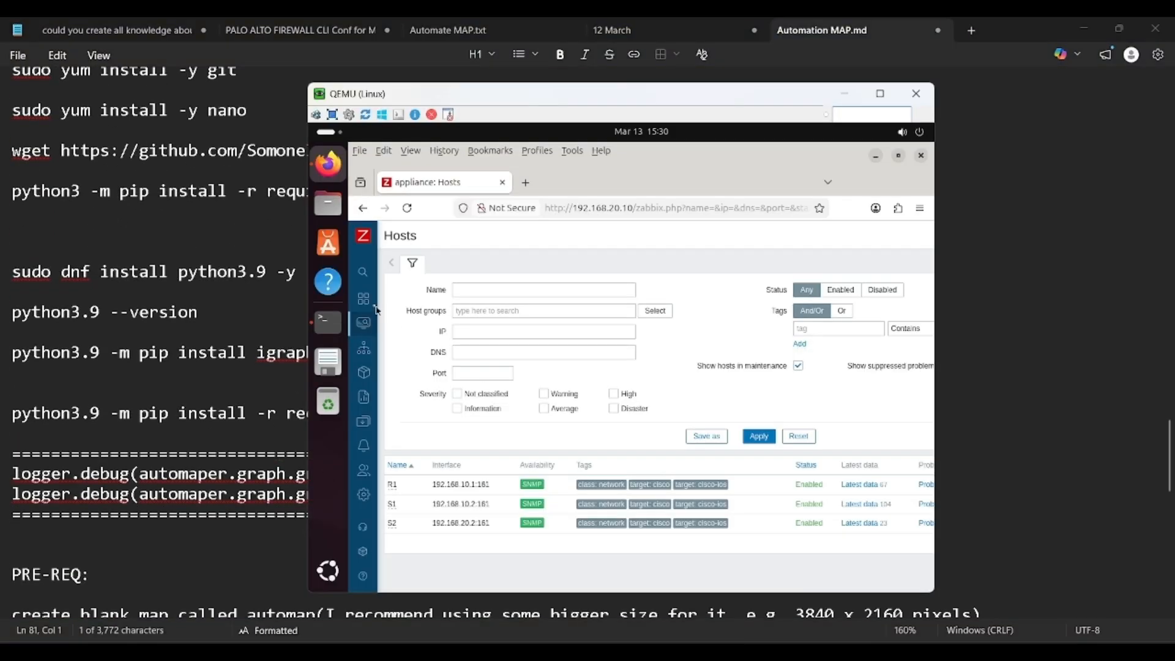
{"action": "left_click", "coordinate": [386, 331]}
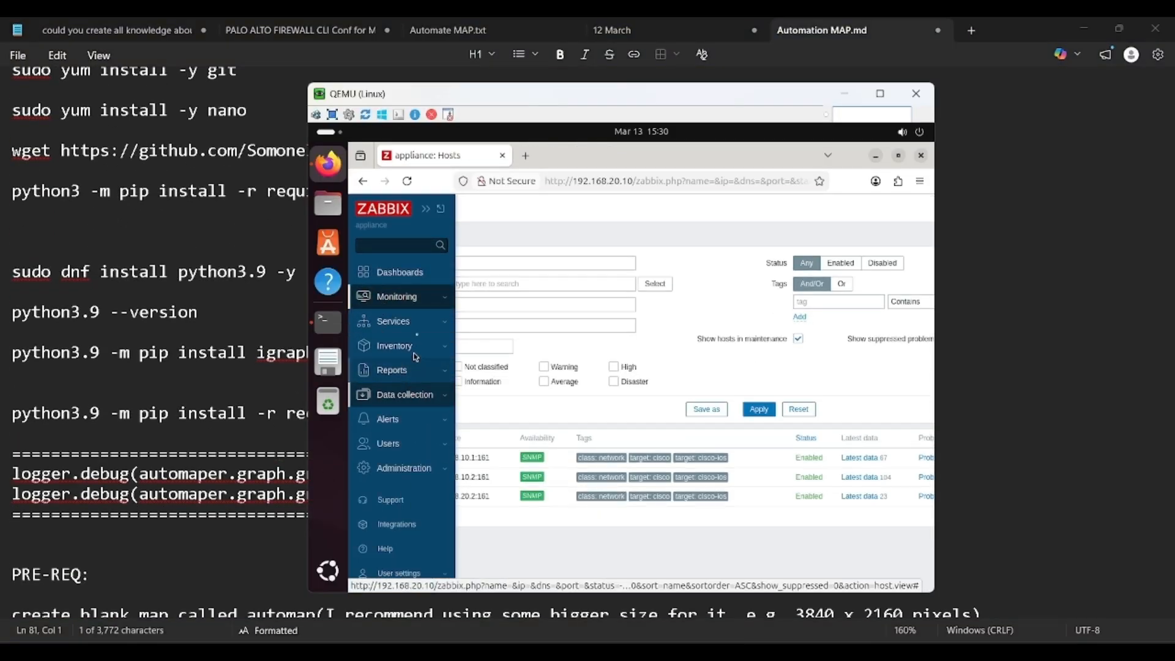
{"action": "left_click", "coordinate": [398, 296]}
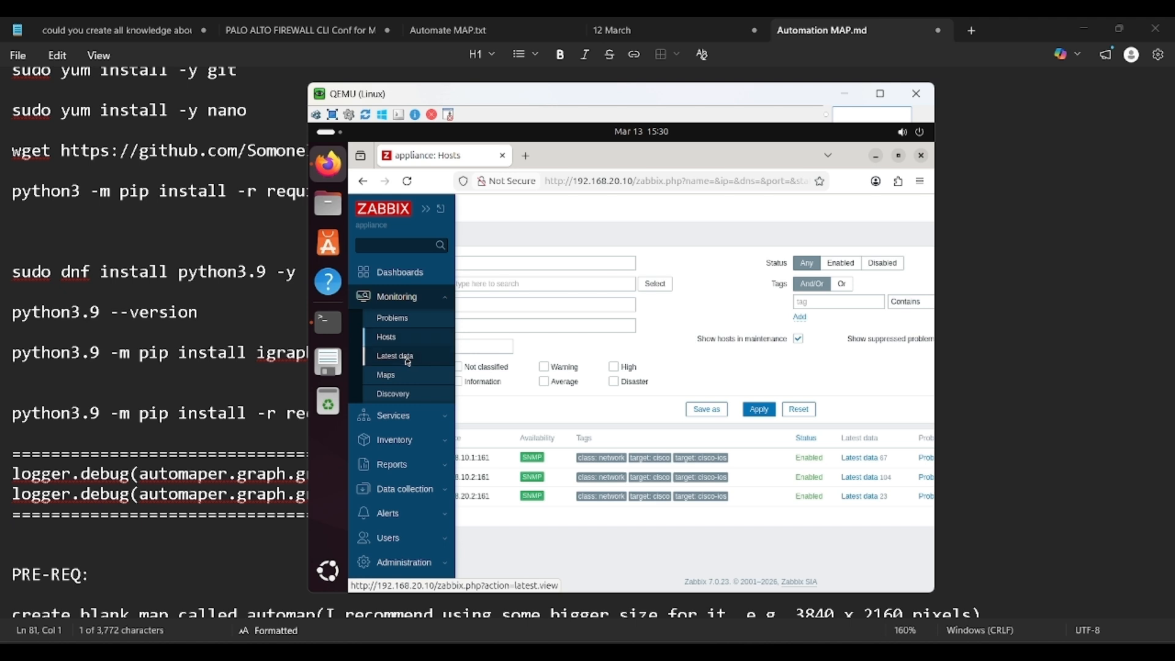
Step: From Monitoring > Maps, add a new 800×600 network map named 'automap'
{"action": "left_click", "coordinate": [402, 377]}
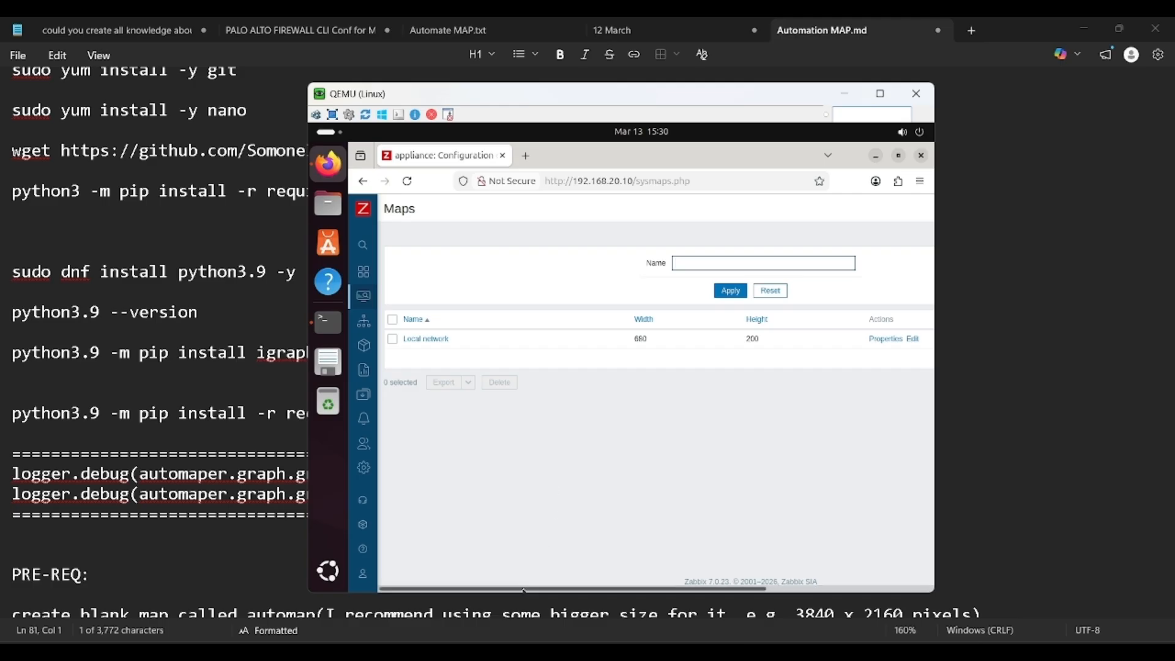
{"action": "left_click_drag", "start_coordinate": [523, 590], "coordinate": [688, 590]}
{"action": "left_click", "coordinate": [862, 208]}
{"action": "type", "text": "auto"}
{"action": "scroll", "coordinate": [673, 312], "scroll_direction": "down", "scroll_amount": 2}
{"action": "scroll", "coordinate": [568, 276], "scroll_direction": "up", "scroll_amount": 3}
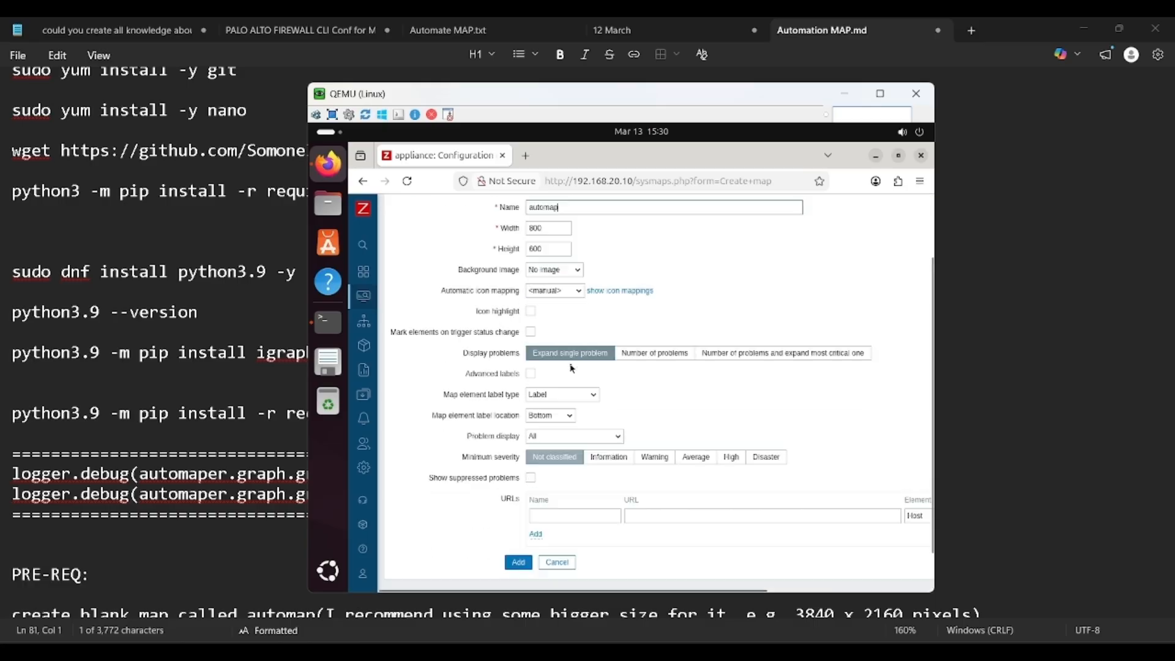
{"action": "scroll", "coordinate": [567, 428], "scroll_direction": "down", "scroll_amount": 3}
{"action": "left_click", "coordinate": [518, 515]}
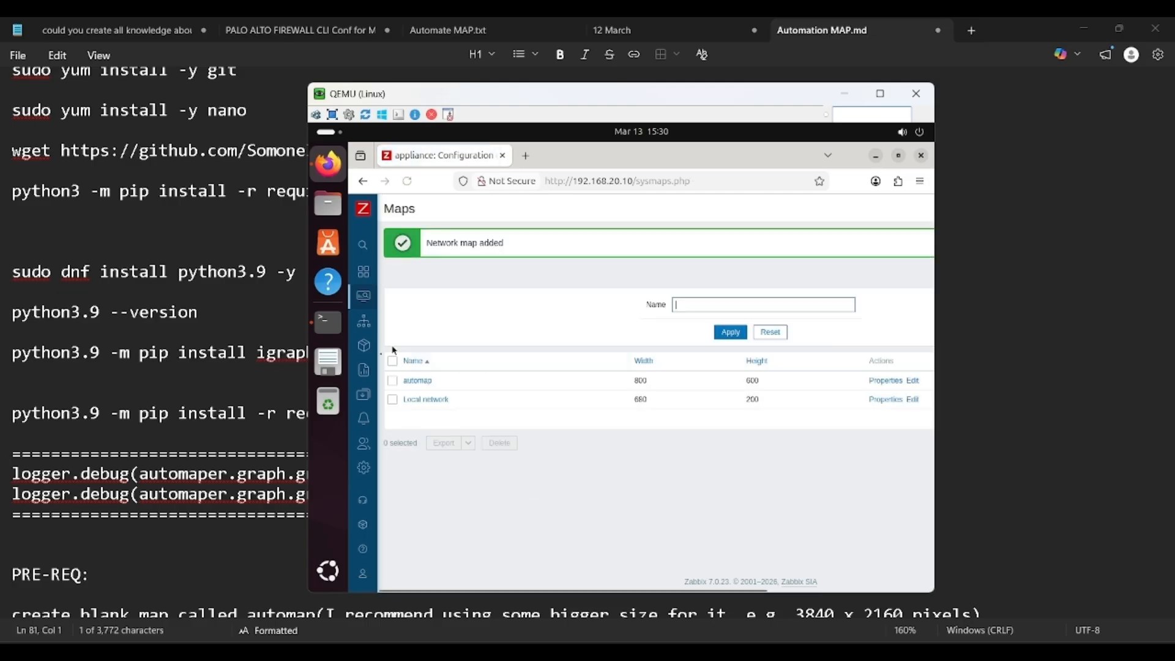
{"action": "mouse_move", "coordinate": [395, 368]}
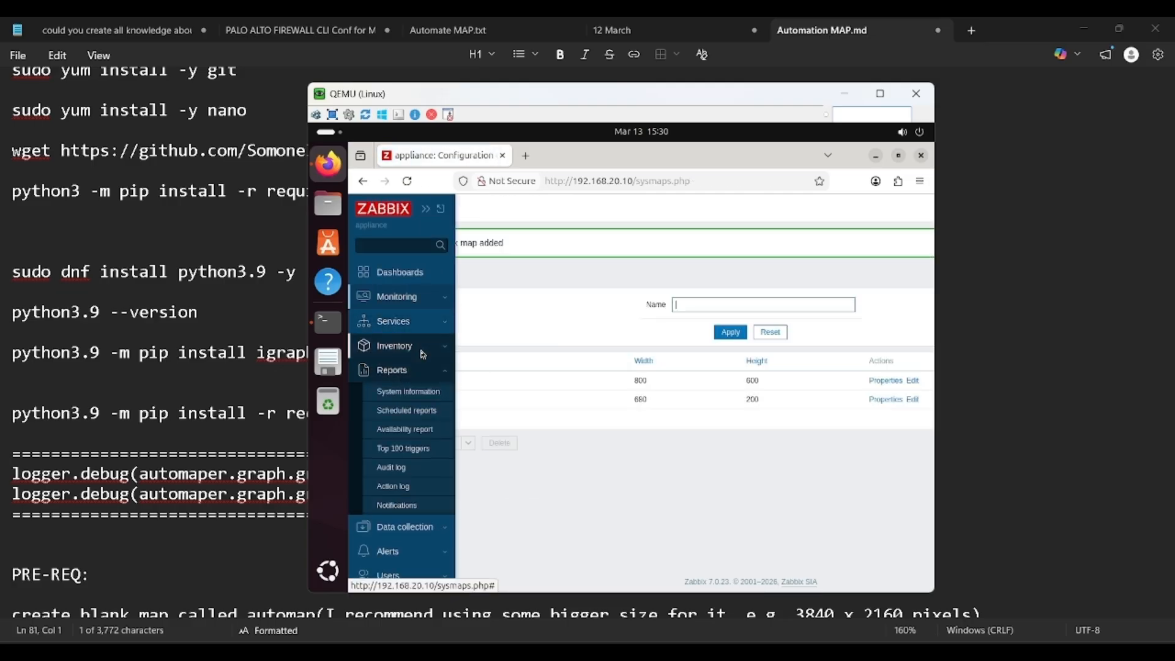
Step: Navigate through Data collection to the Host groups list
{"action": "left_click", "coordinate": [422, 373]}
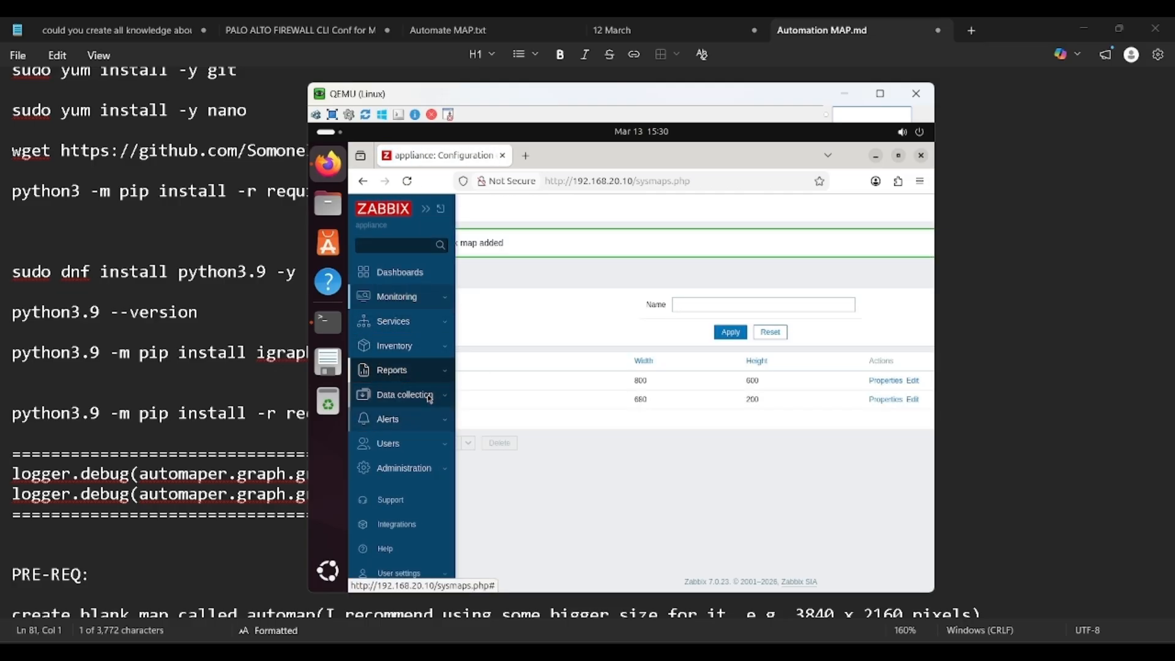
{"action": "left_click", "coordinate": [410, 395]}
{"action": "left_click", "coordinate": [404, 472]}
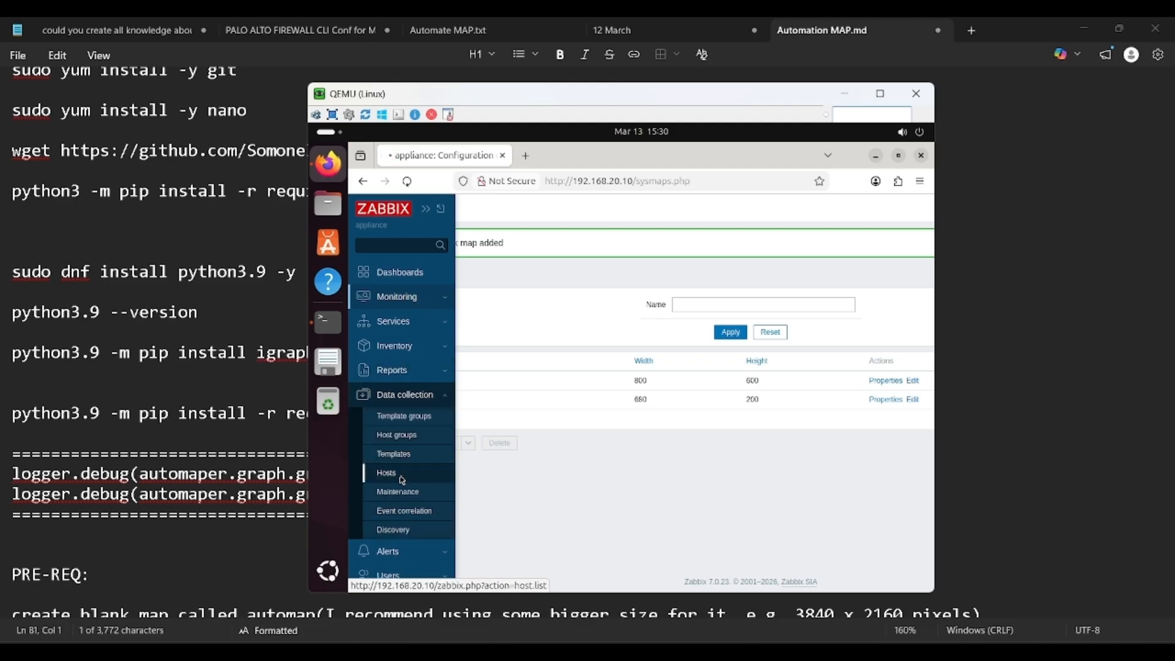
{"action": "left_click", "coordinate": [364, 468]}
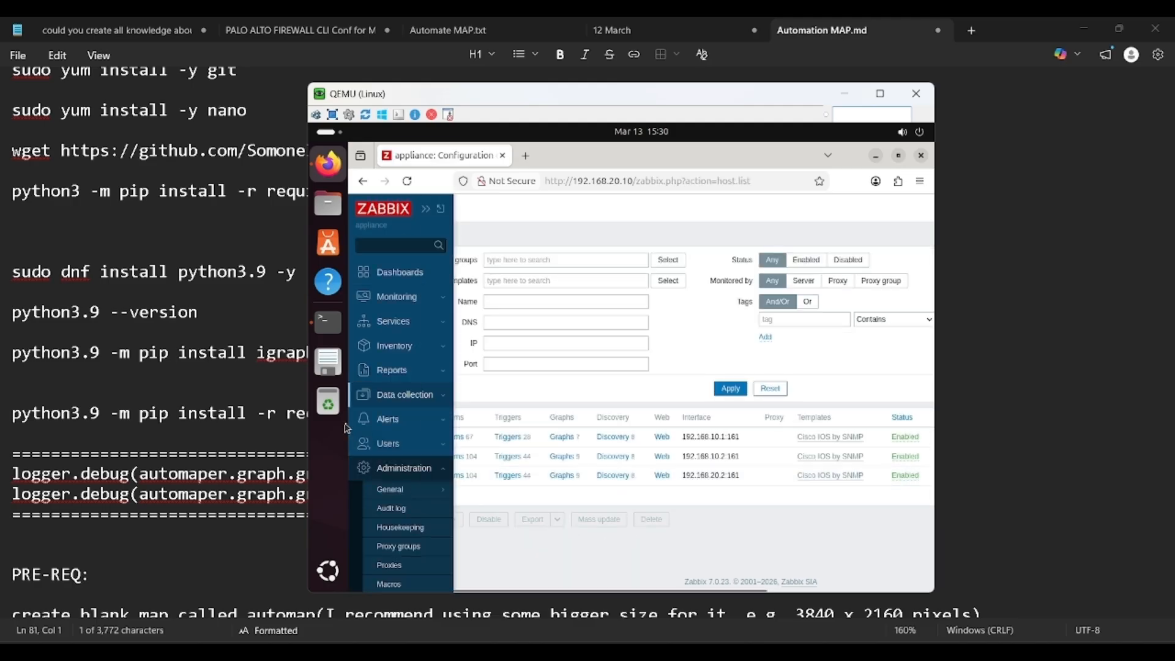
{"action": "left_click", "coordinate": [406, 375]}
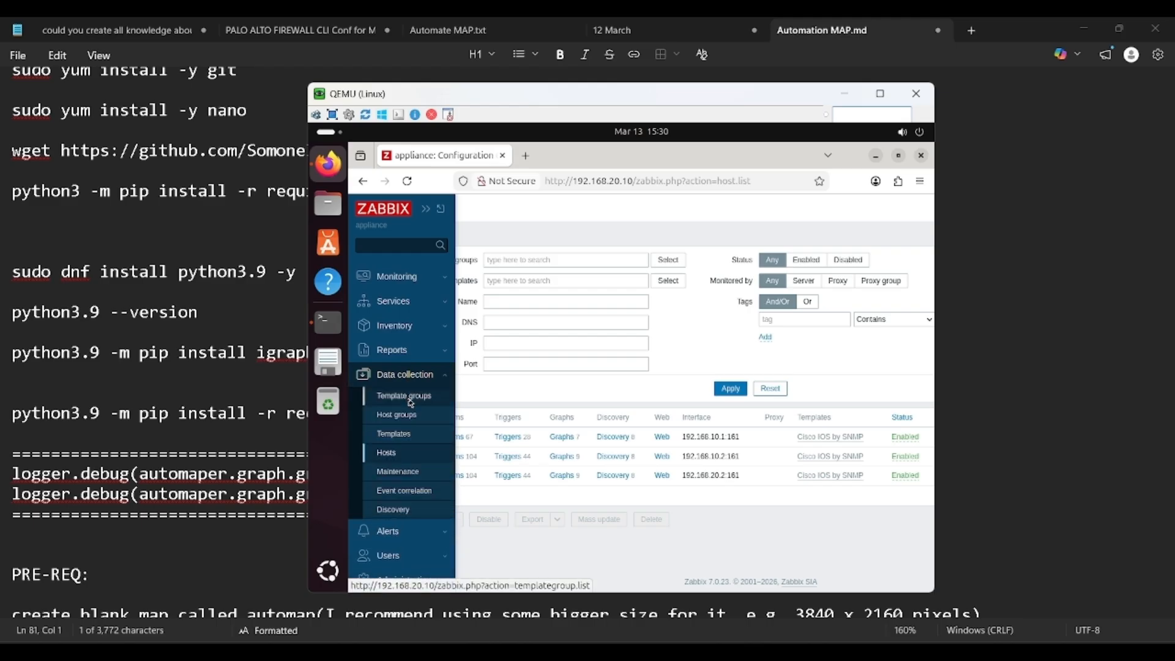
{"action": "left_click", "coordinate": [413, 416]}
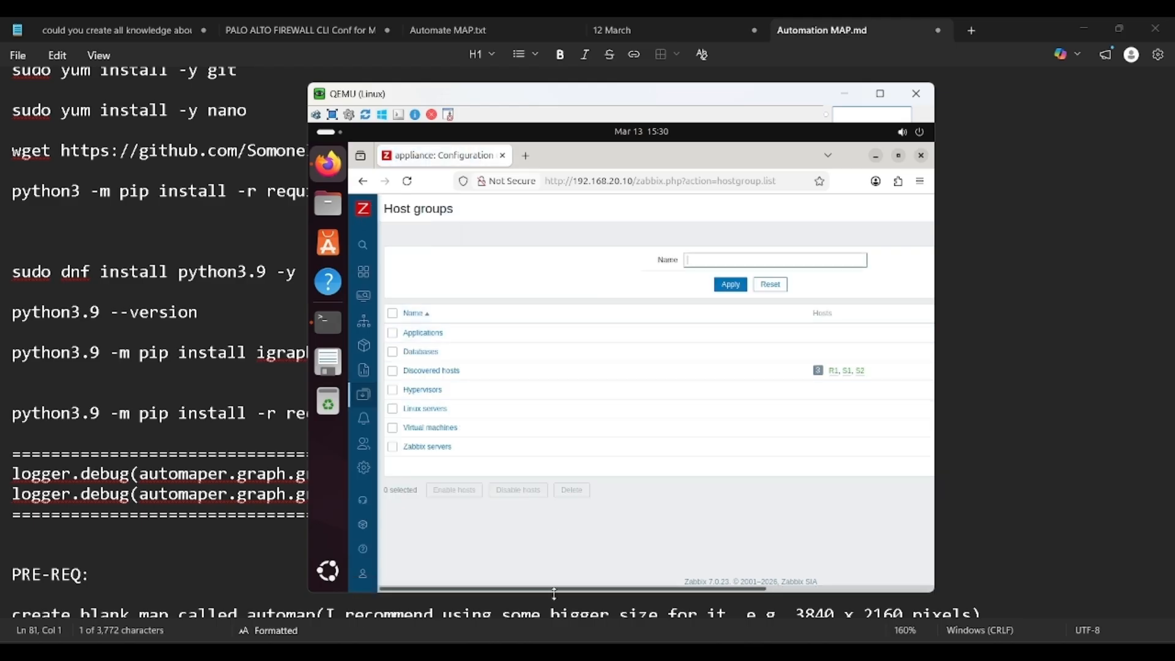
{"action": "left_click_drag", "start_coordinate": [567, 590], "coordinate": [732, 590]}
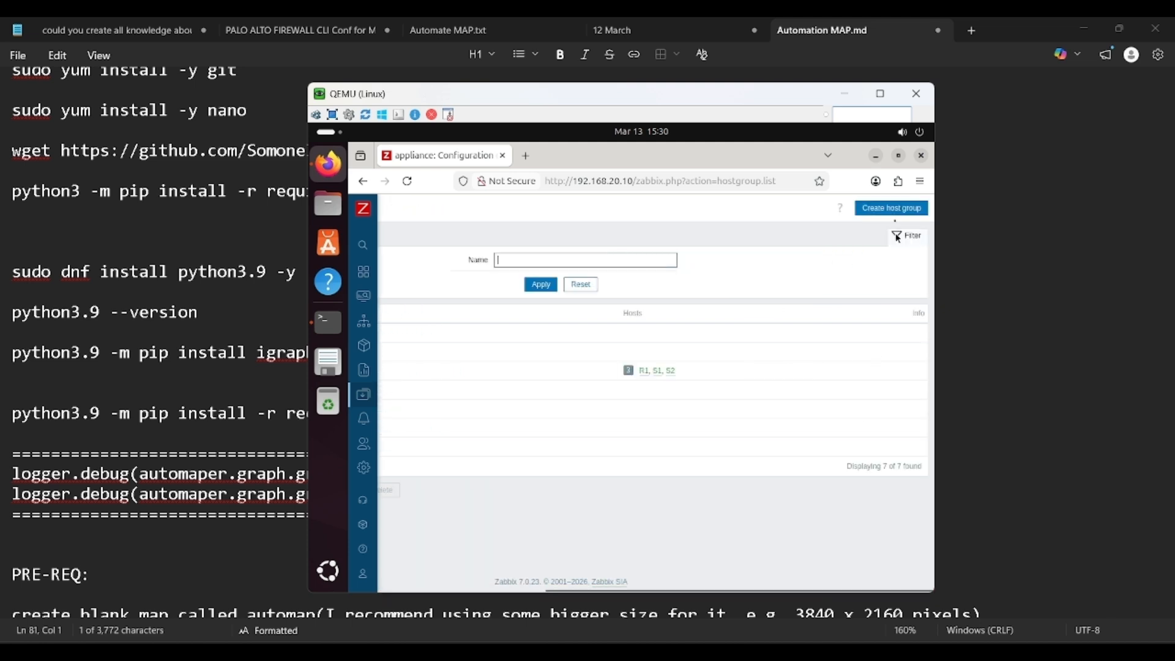
Step: Create the 'automap' host group and go back to Monitoring > Hosts
{"action": "left_click", "coordinate": [893, 211]}
{"action": "type", "text": "au"}
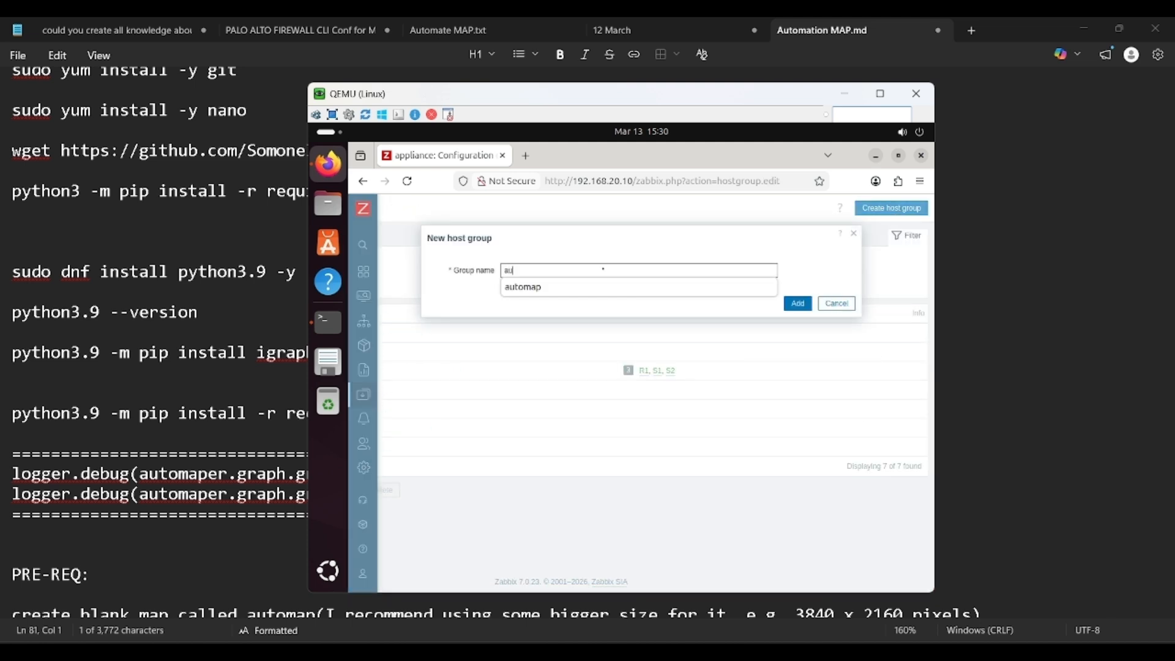
{"action": "type", "text": "tomap"}
{"action": "left_click", "coordinate": [798, 303]}
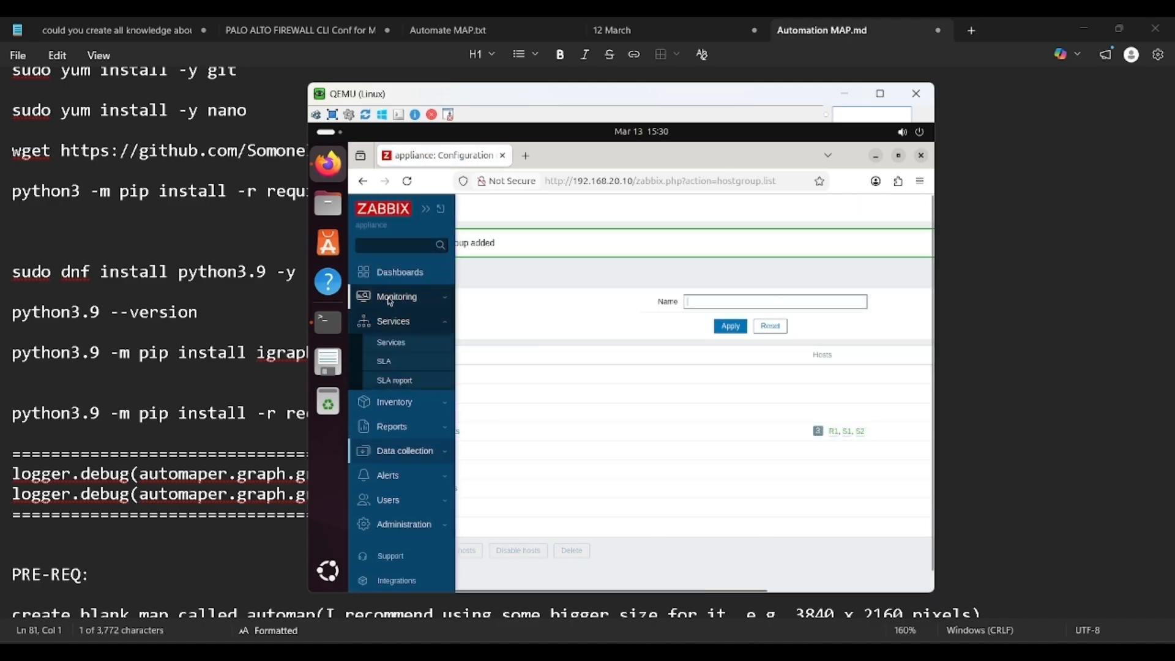
{"action": "left_click", "coordinate": [390, 299]}
{"action": "left_click", "coordinate": [407, 342]}
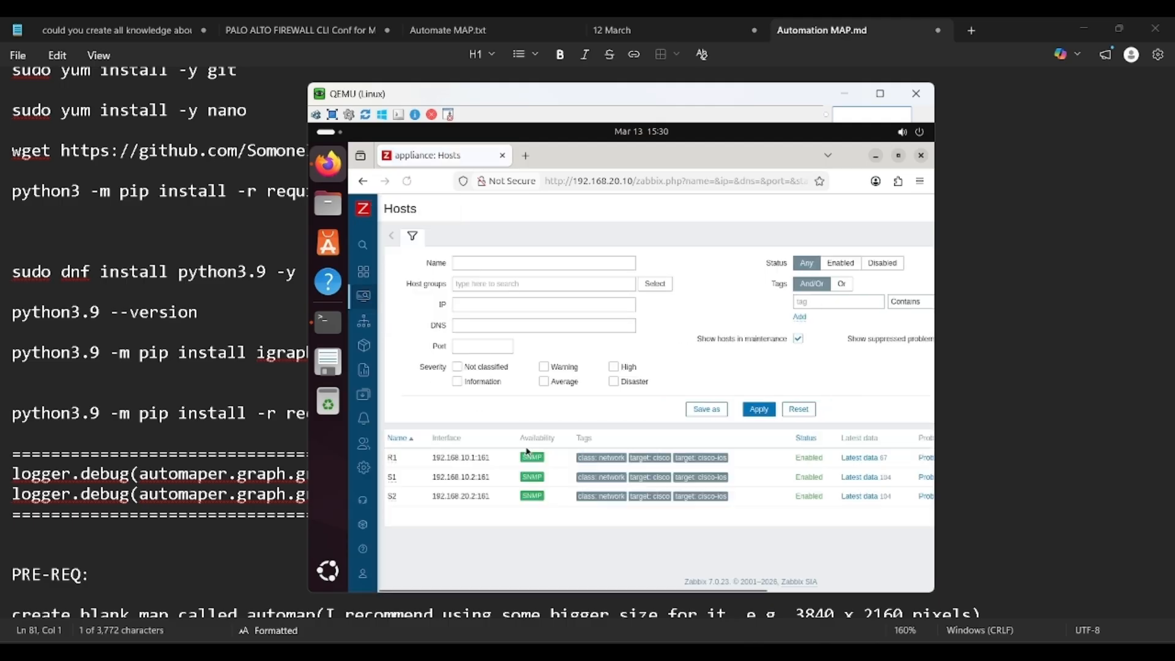
Step: Add hosts R1 and S1 to the automap host group and save each
{"action": "left_click", "coordinate": [395, 458]}
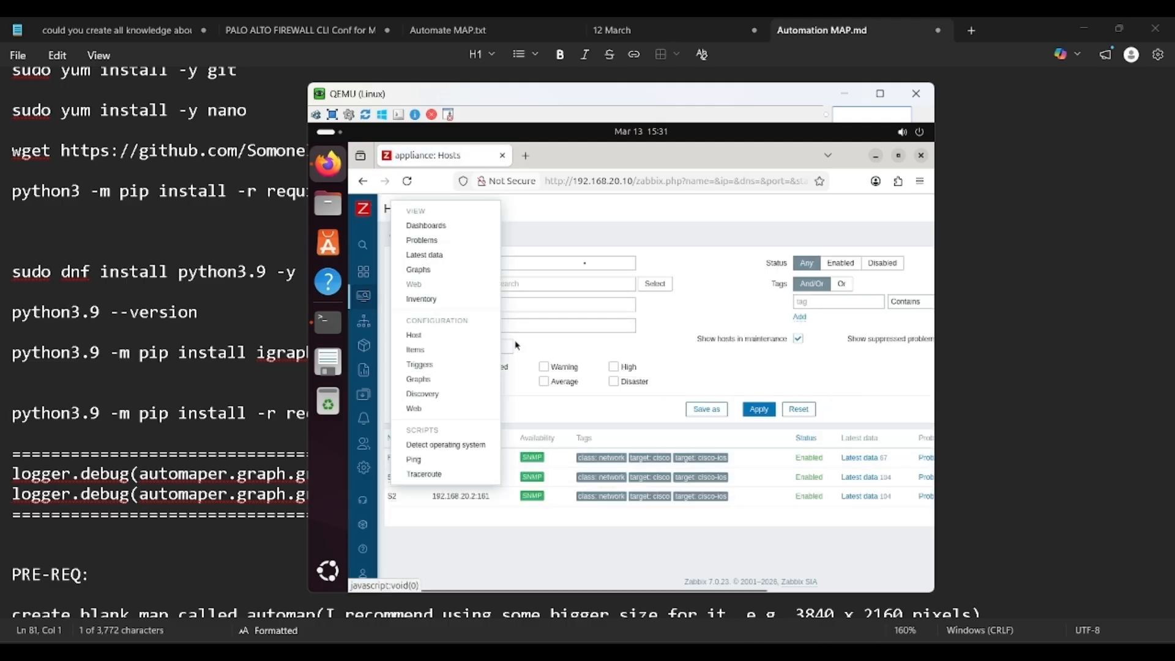
{"action": "left_click", "coordinate": [431, 343]}
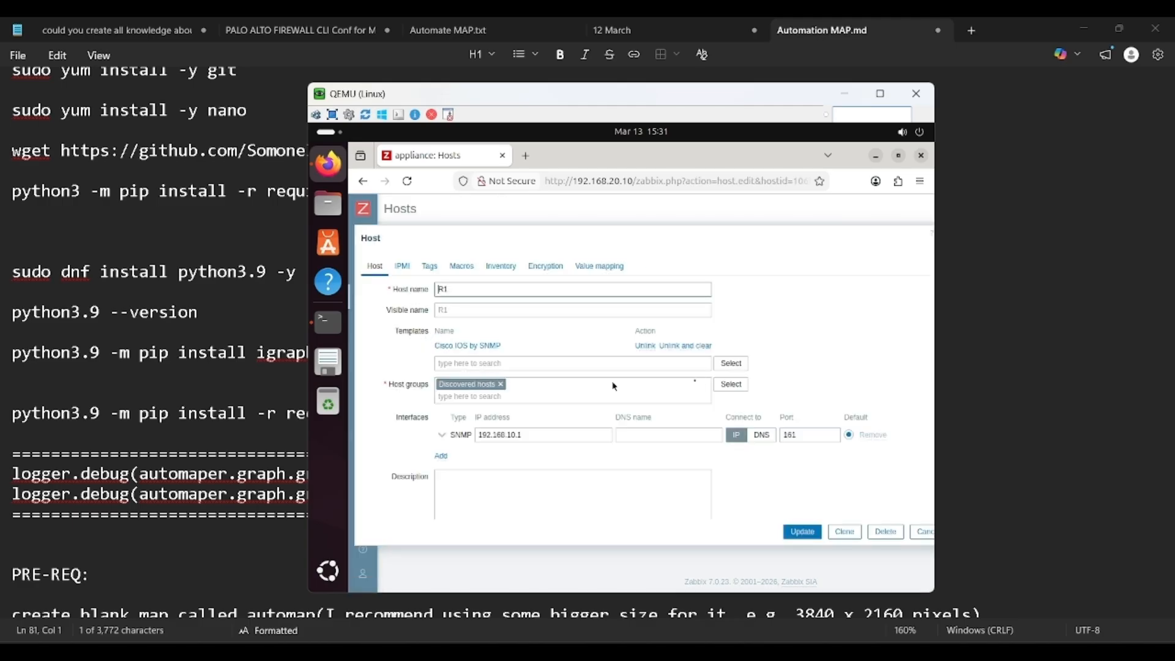
{"action": "left_click", "coordinate": [737, 390]}
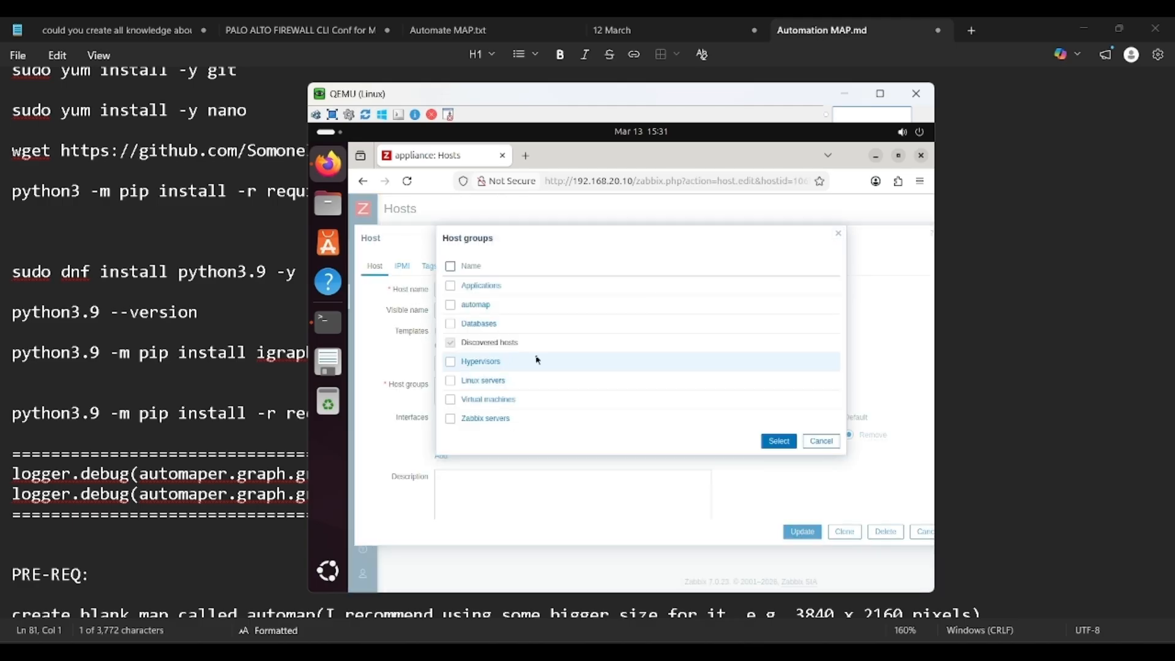
{"action": "left_click", "coordinate": [477, 304]}
{"action": "left_click", "coordinate": [803, 531]}
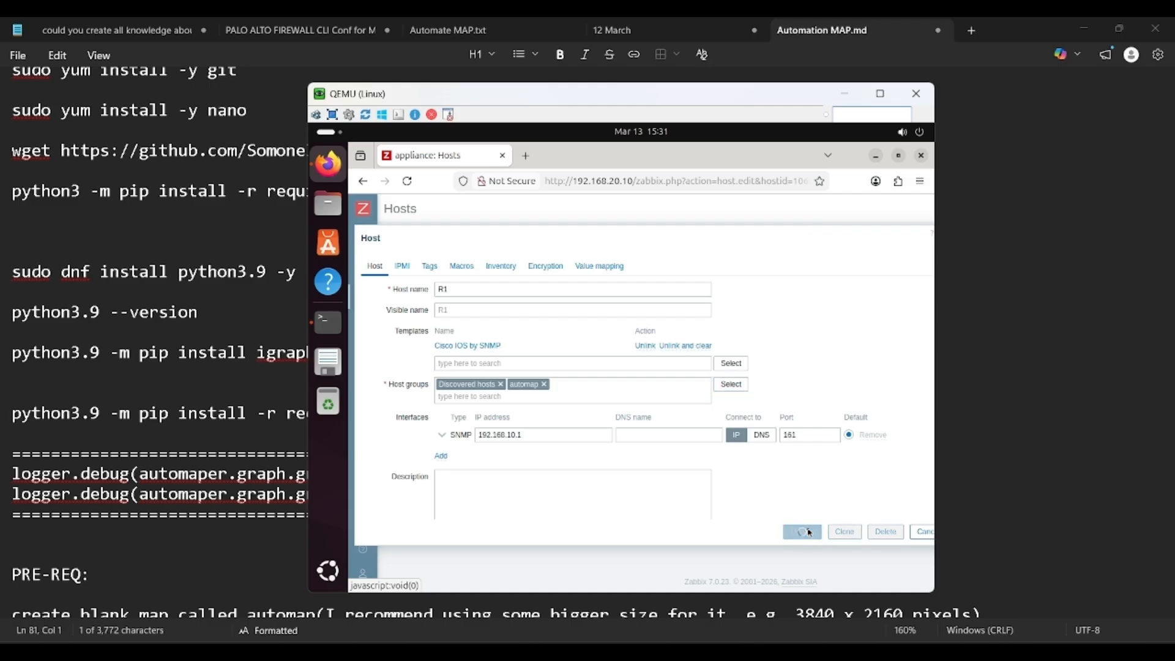
{"action": "left_click", "coordinate": [390, 522]}
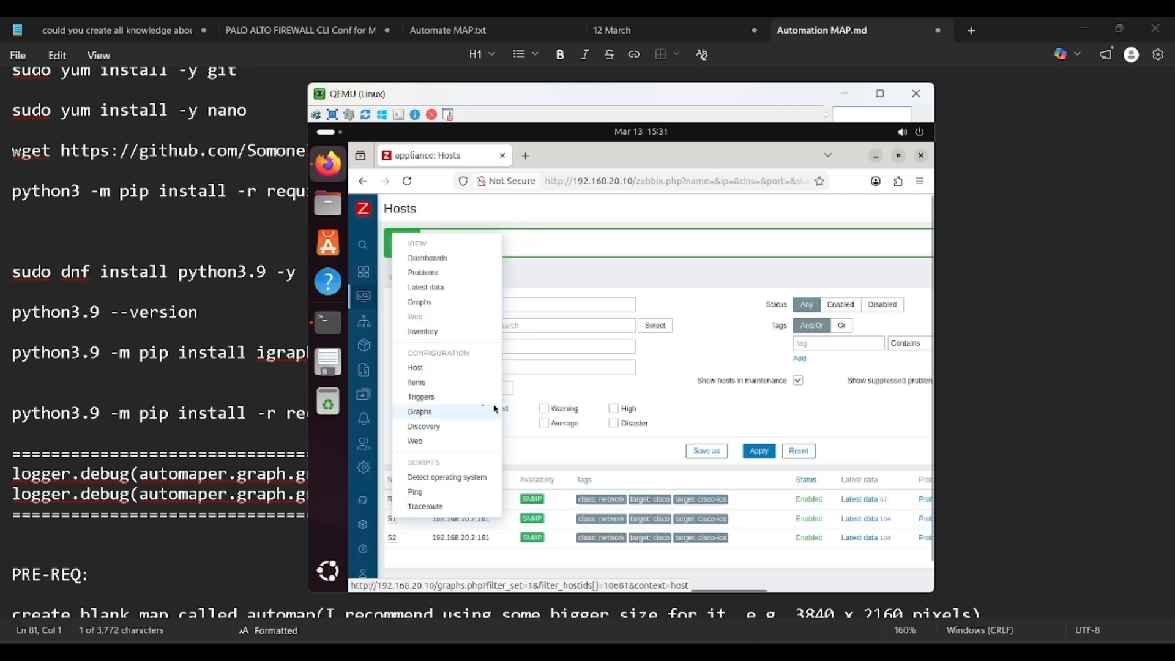
{"action": "left_click", "coordinate": [427, 368]}
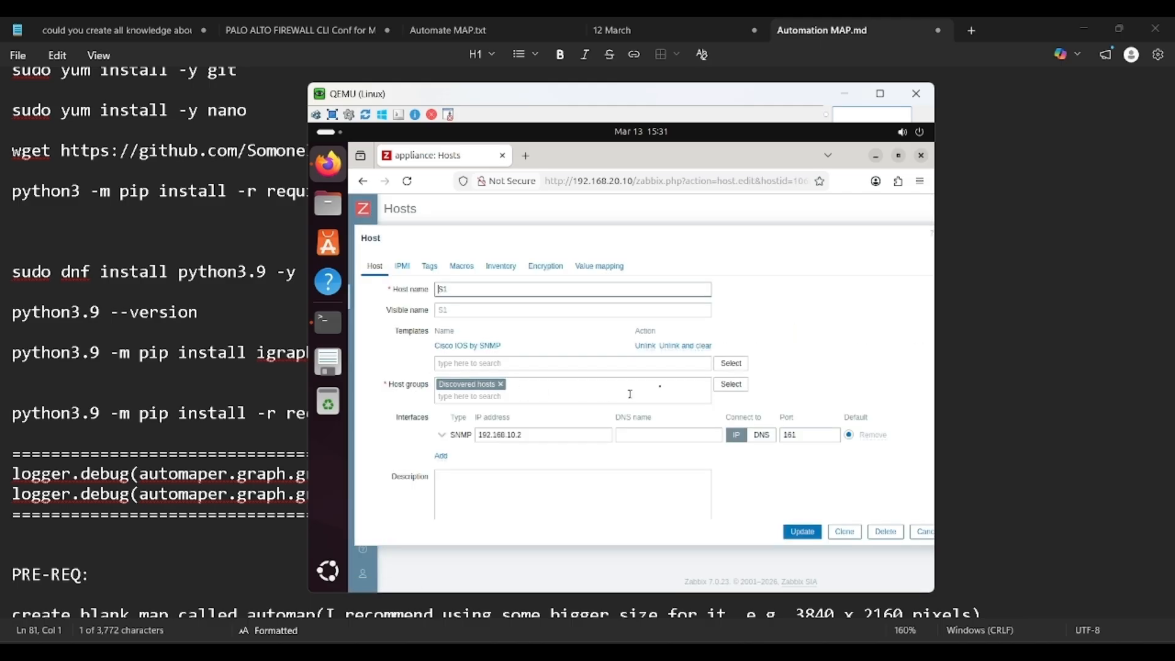
{"action": "left_click", "coordinate": [732, 385]}
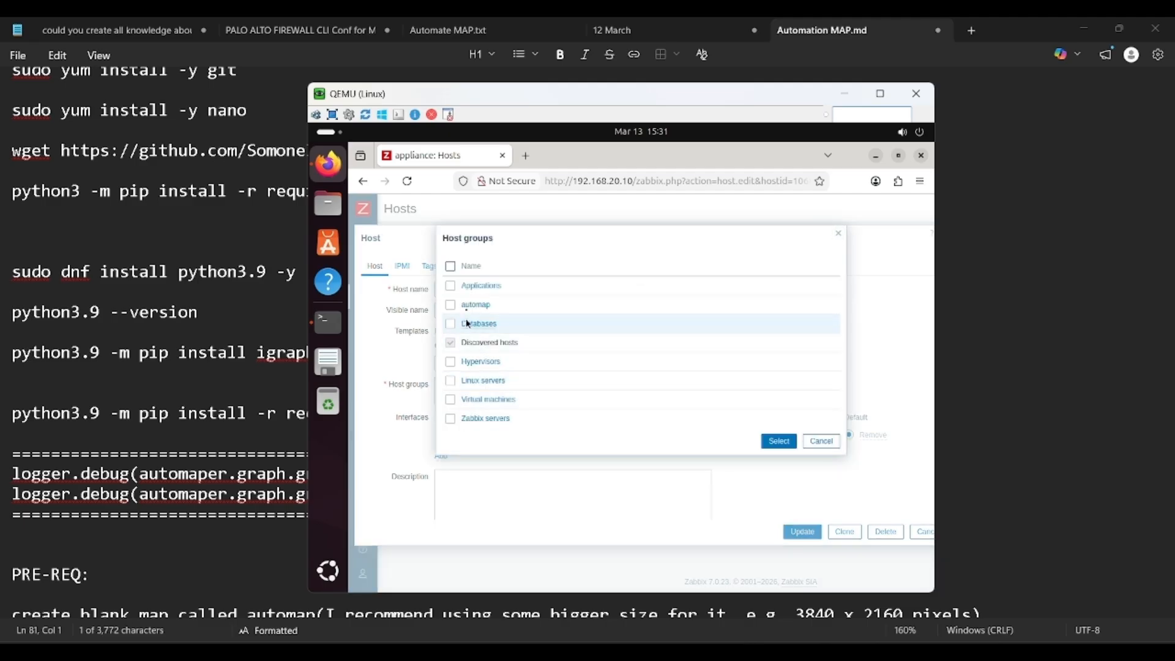
{"action": "left_click", "coordinate": [465, 305]}
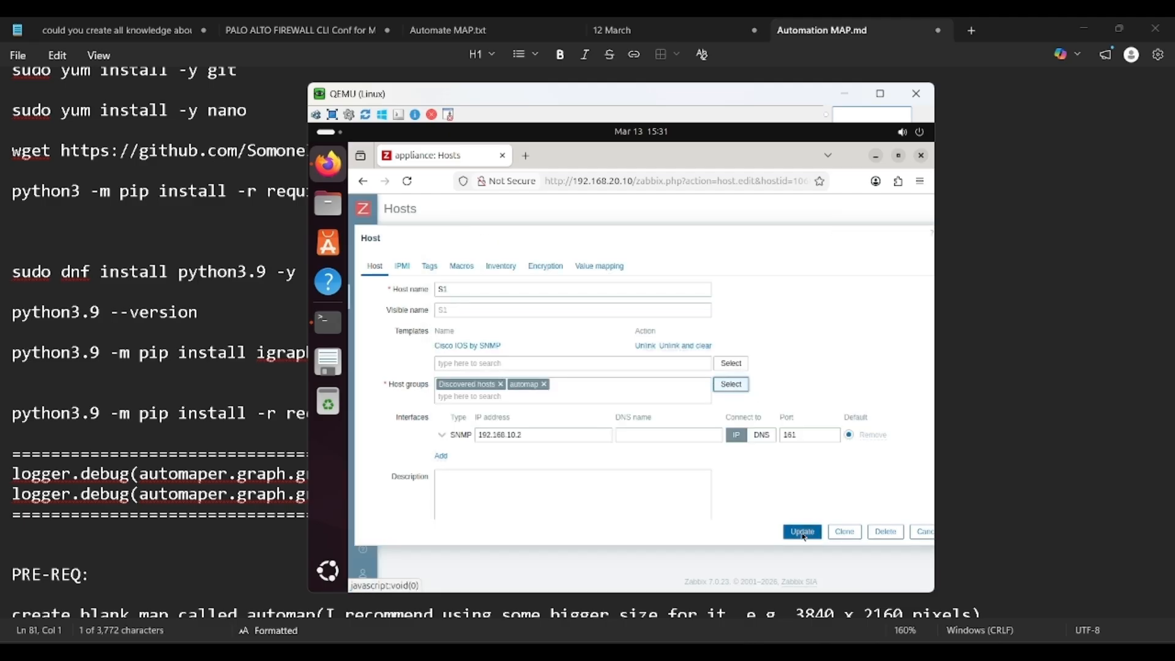
{"action": "left_click", "coordinate": [803, 532]}
Step: Add S2 to the automap host group too, then reopen R1's host form
{"action": "left_click", "coordinate": [390, 538]}
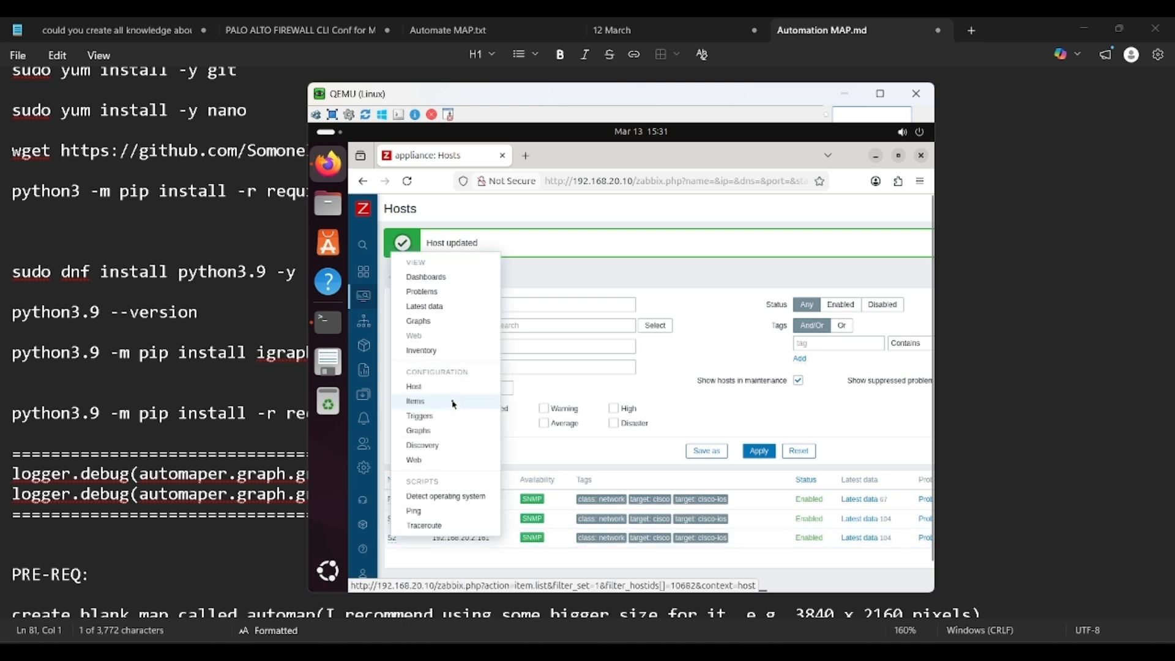
{"action": "left_click", "coordinate": [436, 387]}
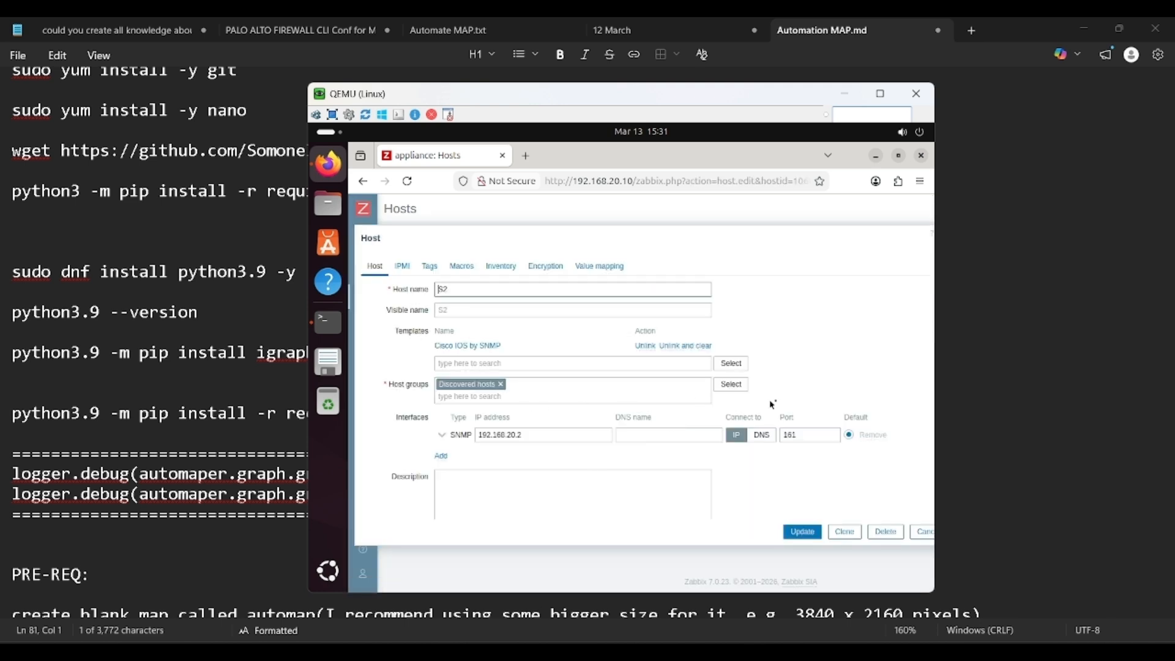
{"action": "left_click", "coordinate": [732, 384]}
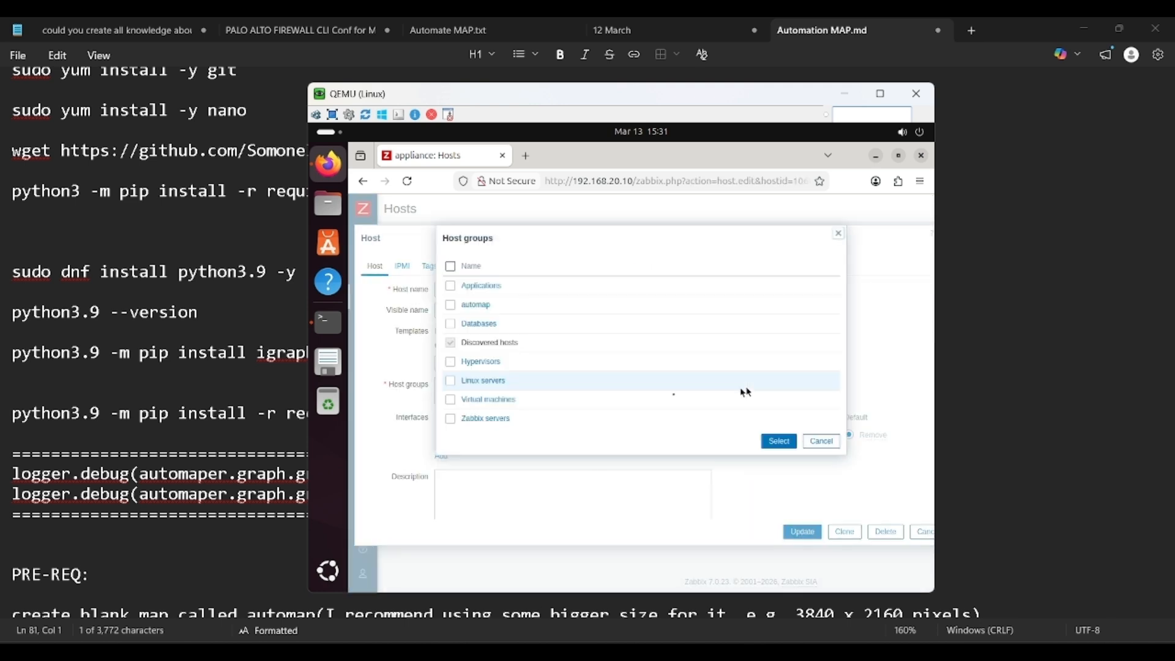
{"action": "left_click", "coordinate": [475, 305]}
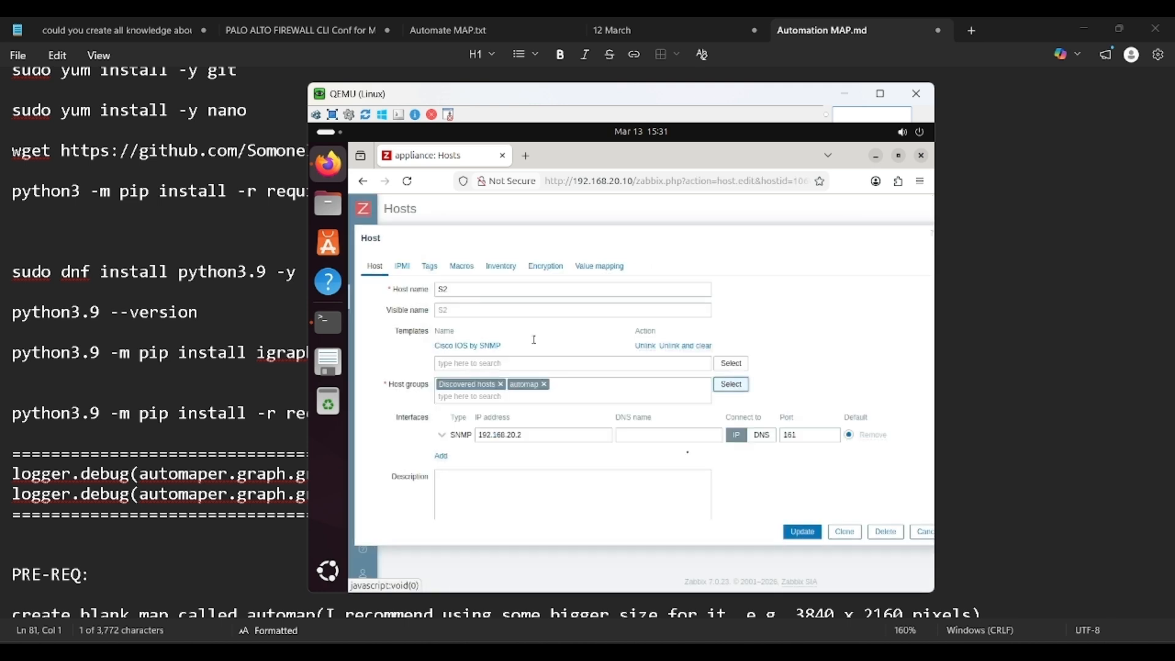
{"action": "left_click", "coordinate": [803, 531]}
{"action": "left_click", "coordinate": [392, 501]}
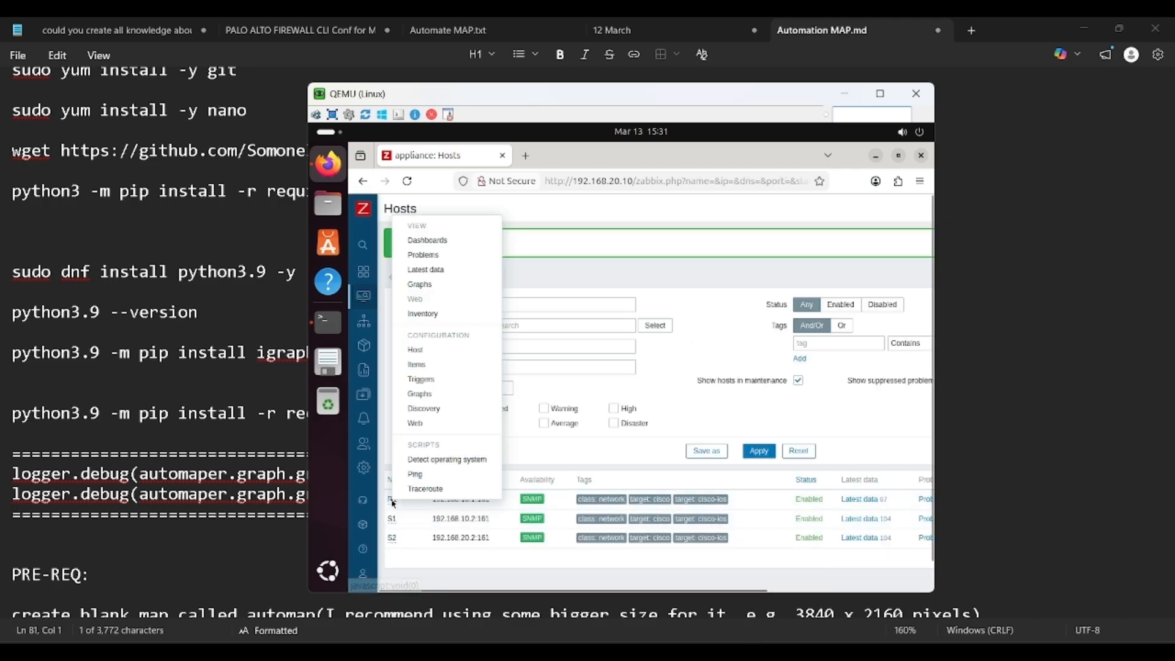
{"action": "left_click", "coordinate": [415, 350]}
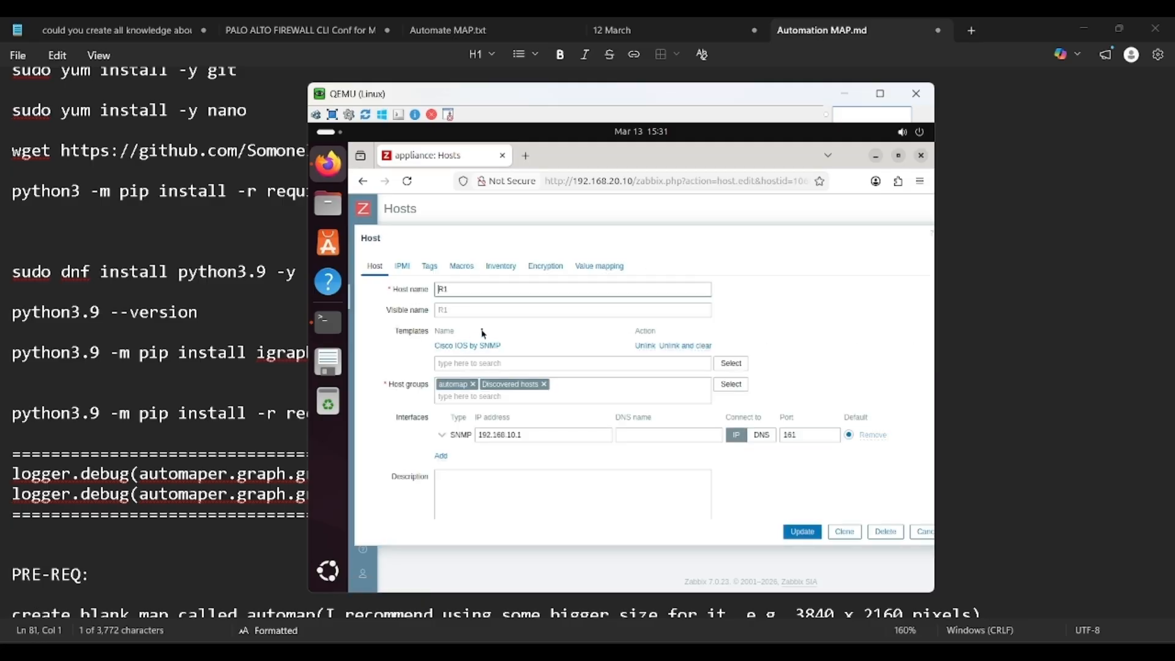
Step: On R1's Tags tab, add the tag am.host.type = router
{"action": "left_click", "coordinate": [429, 265]}
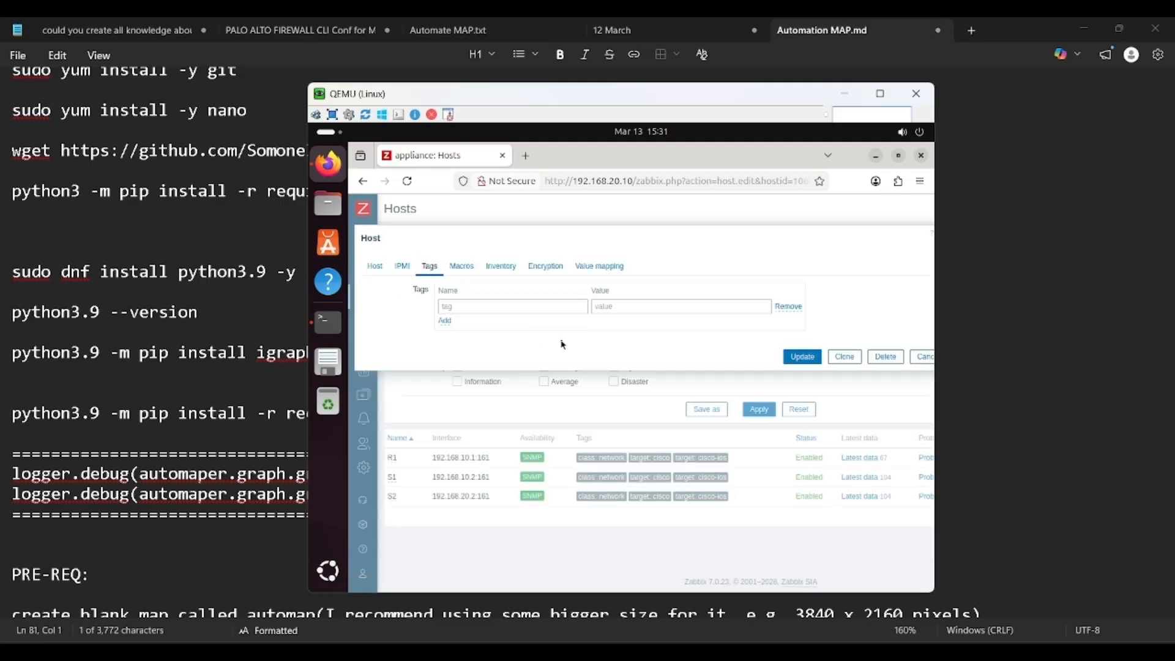
{"action": "key", "text": "alt+Tab"}
{"action": "scroll", "coordinate": [385, 430], "scroll_direction": "down", "scroll_amount": 6}
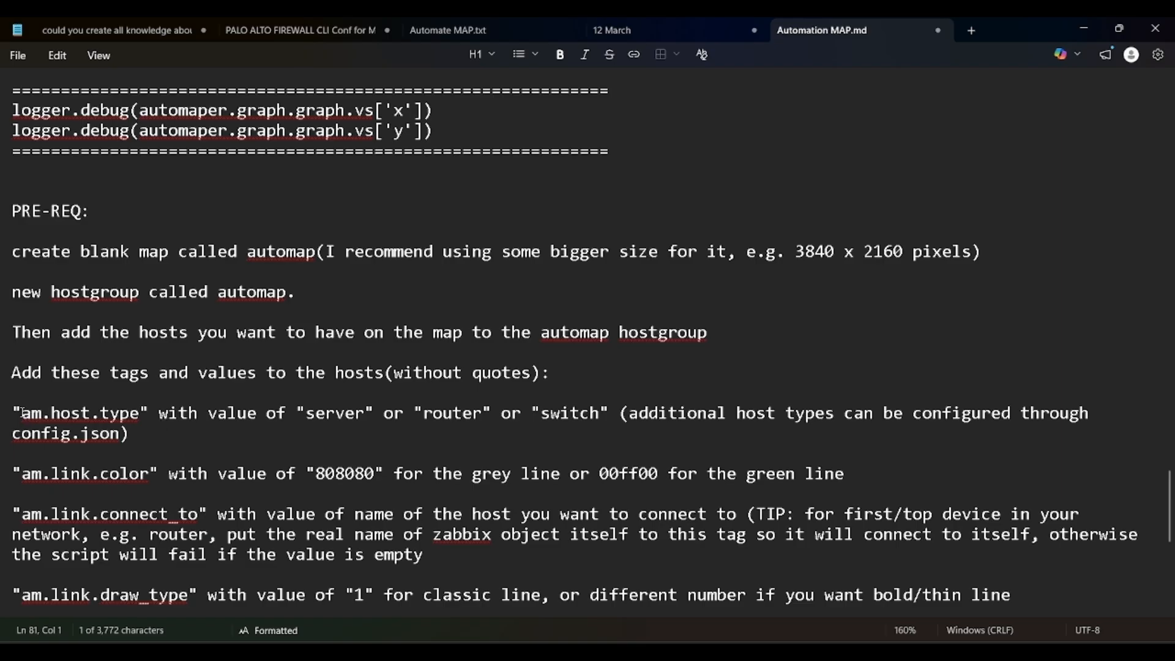
{"action": "key", "text": "alt+Tab"}
{"action": "left_click", "coordinate": [480, 334]}
{"action": "type", "text": "am.hos"}
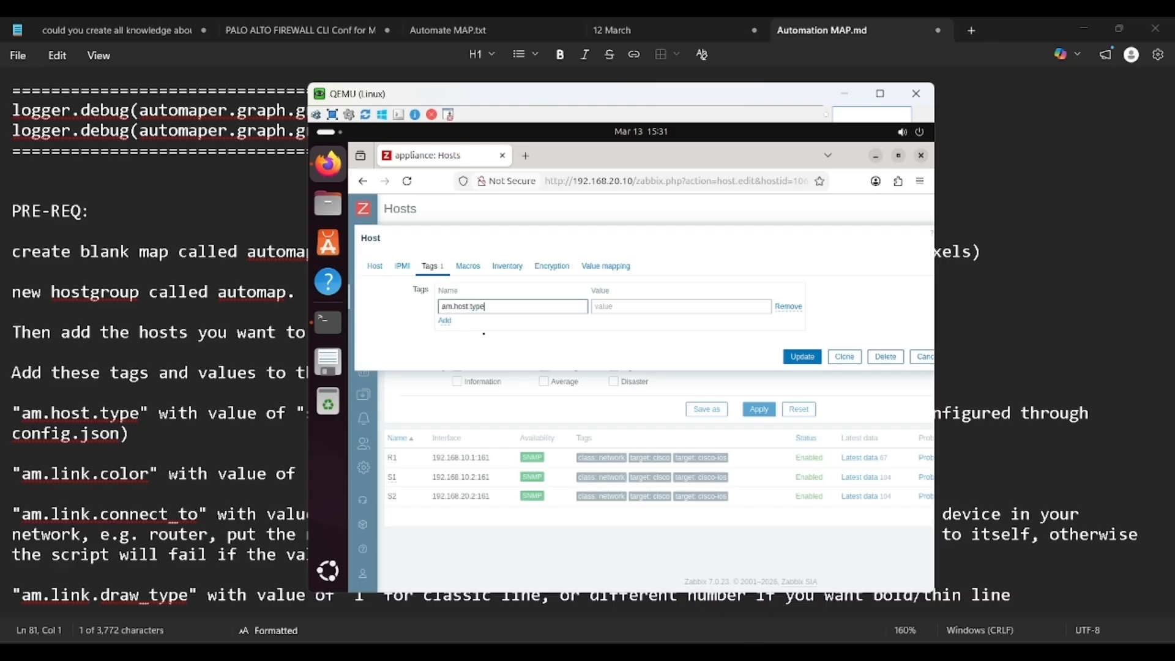
{"action": "type", "text": "t.type"}
{"action": "key", "text": "Tab"}
{"action": "key", "text": "alt+Tab"}
{"action": "key", "text": "alt+Tab"}
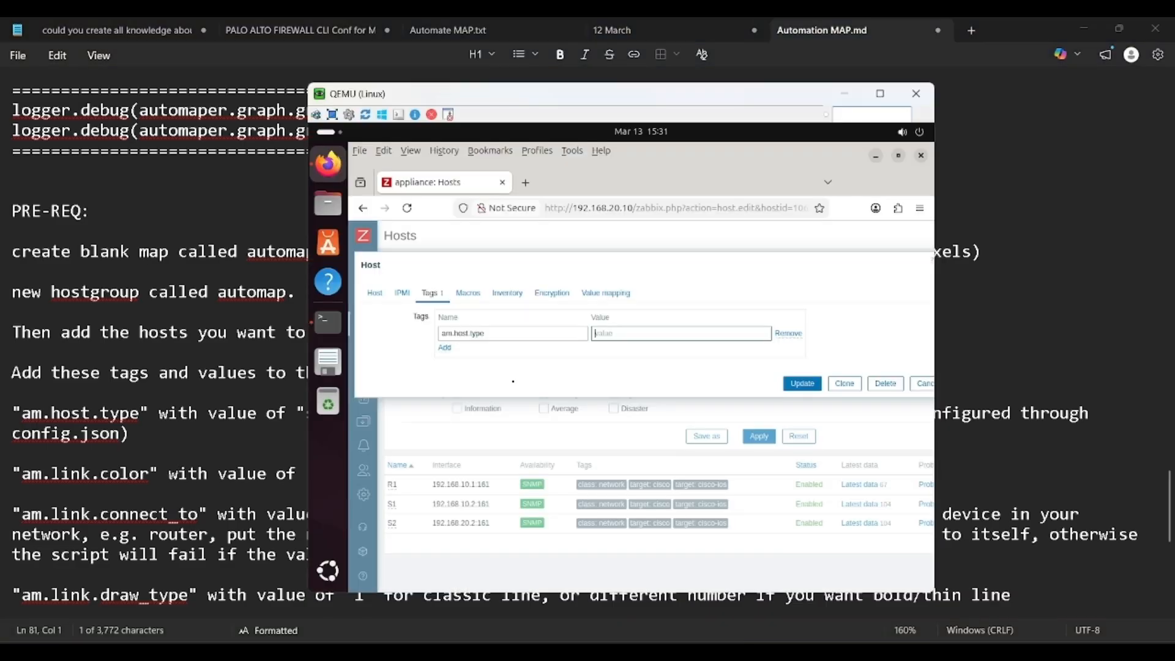
{"action": "key", "text": "ctrl+shift+a"}
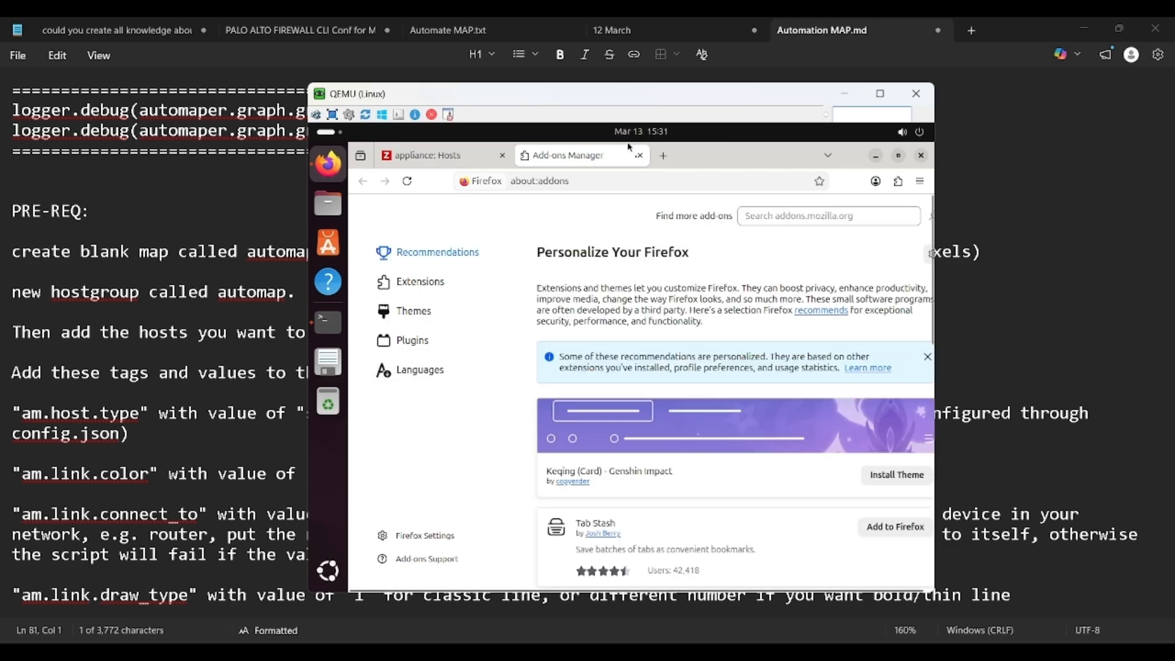
{"action": "left_click", "coordinate": [640, 156]}
{"action": "type", "text": "router"}
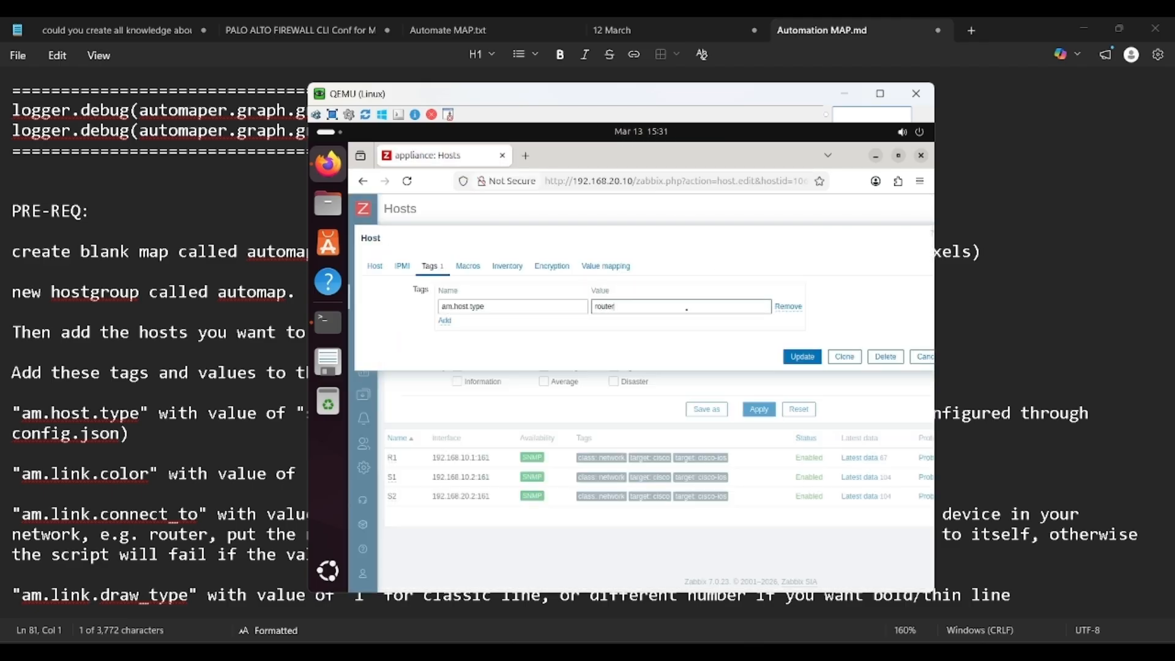
Step: Add a second tag am.link.connect_to = R1 and save R1
{"action": "left_click", "coordinate": [443, 321]}
{"action": "left_click", "coordinate": [521, 327]}
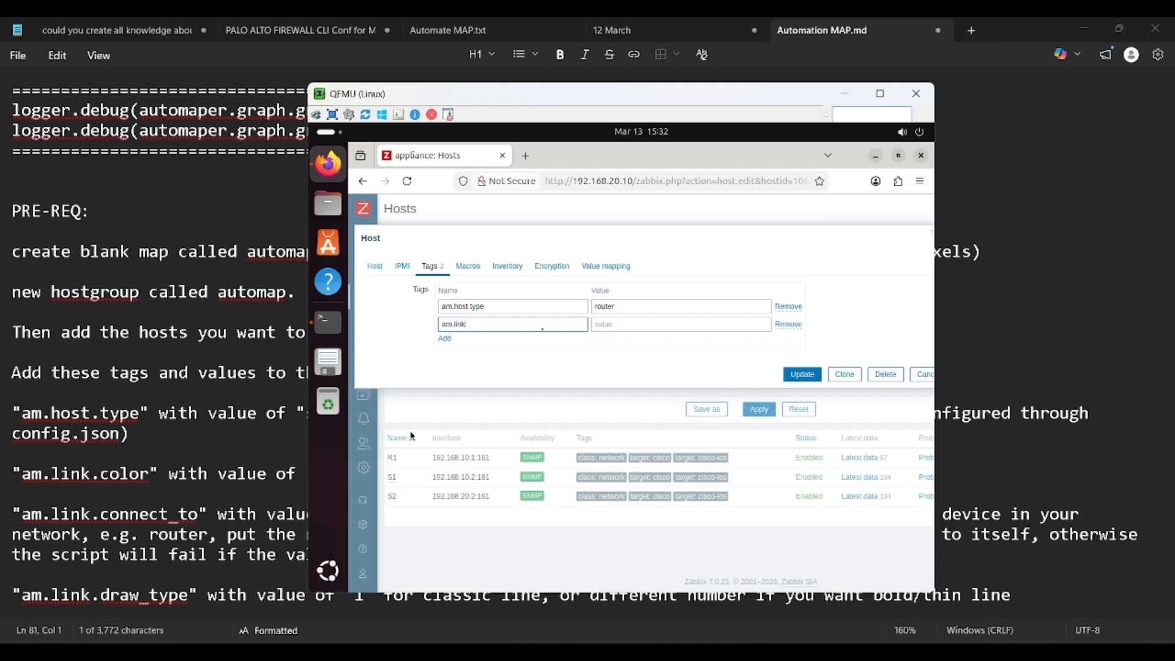
{"action": "type", "text": "link.connect_to"}
{"action": "key", "text": "alt+Tab"}
{"action": "scroll", "coordinate": [507, 435], "scroll_direction": "down", "scroll_amount": 1}
{"action": "key", "text": "alt+Tab"}
{"action": "left_click", "coordinate": [716, 354]}
{"action": "type", "text": "R1"}
{"action": "scroll", "coordinate": [231, 483], "scroll_direction": "down", "scroll_amount": 2}
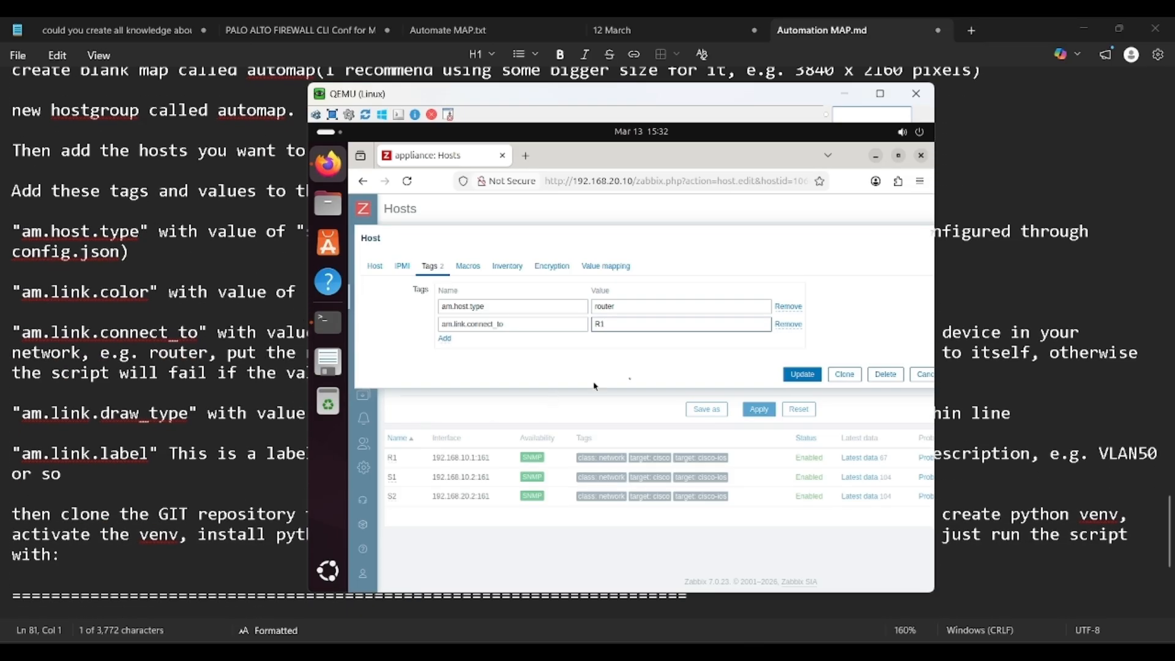
{"action": "left_click", "coordinate": [796, 374]}
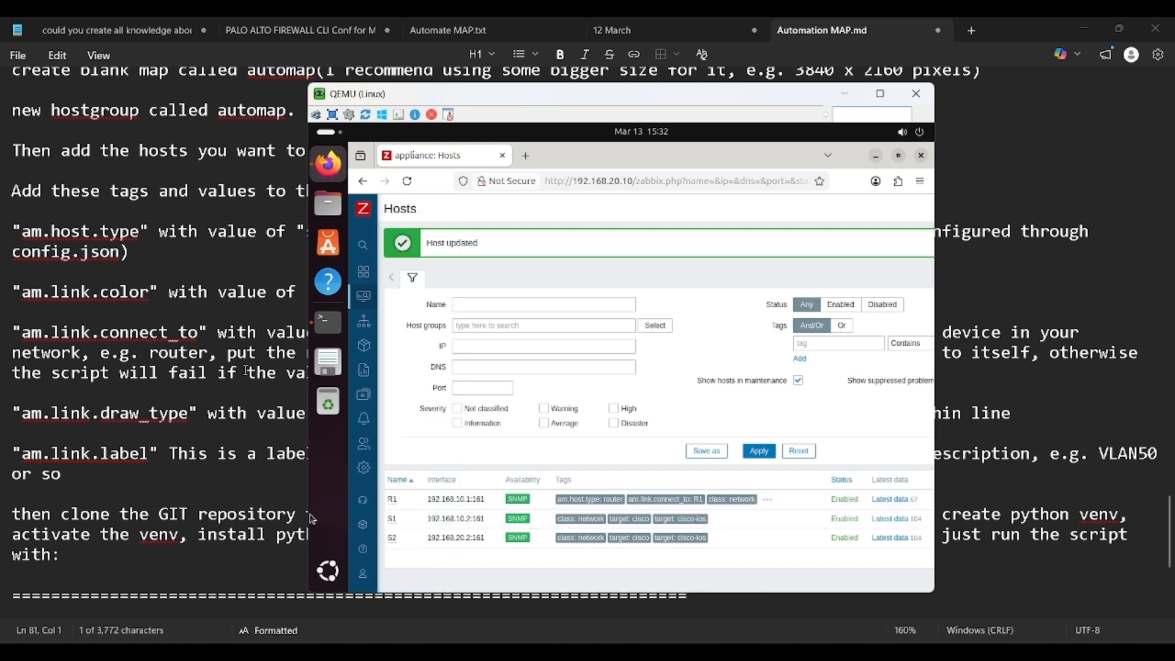
Step: Open S1's host tags and add am.host.type = switch
{"action": "left_click", "coordinate": [387, 419]}
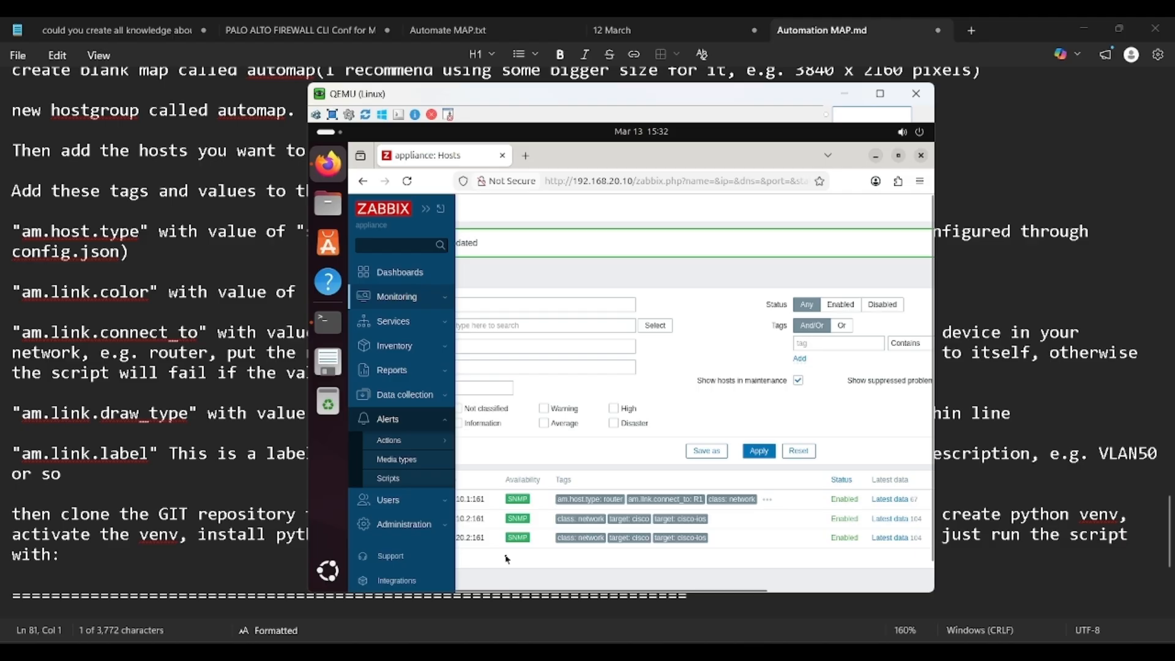
{"action": "left_click", "coordinate": [392, 521]}
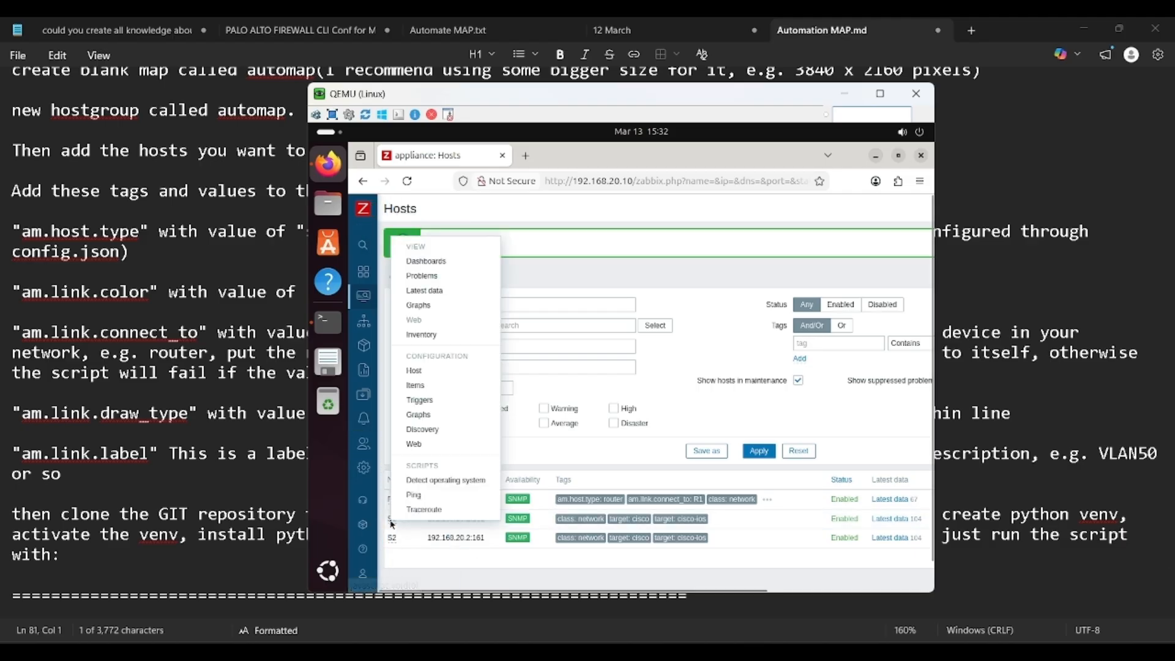
{"action": "left_click", "coordinate": [438, 374]}
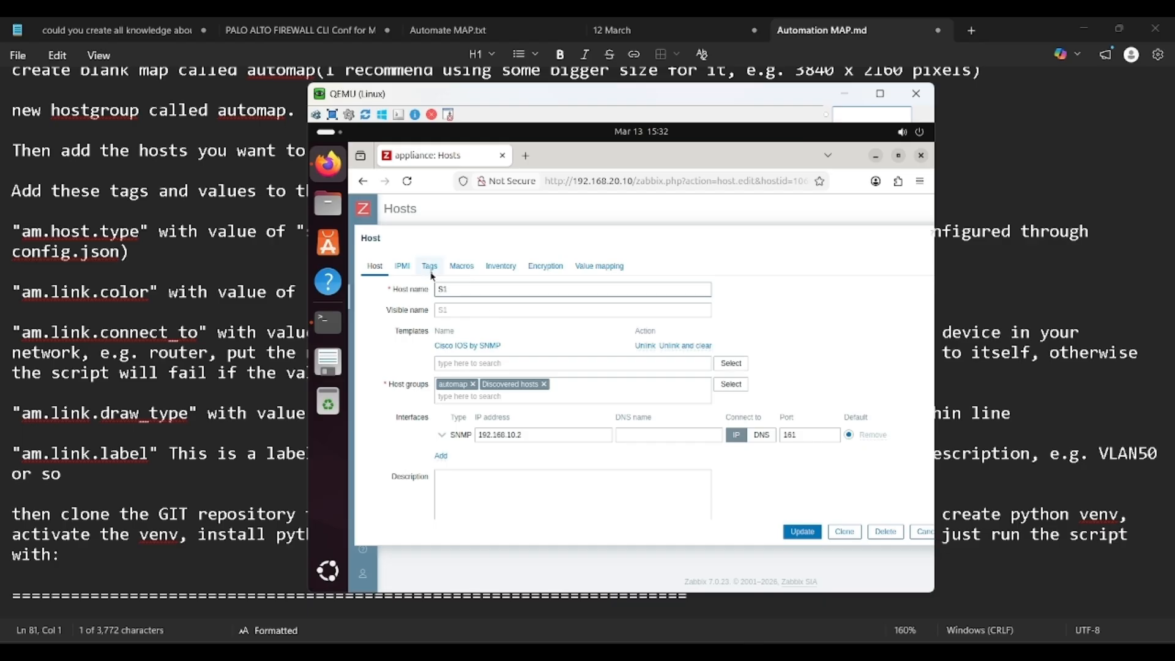
{"action": "left_click", "coordinate": [430, 266]}
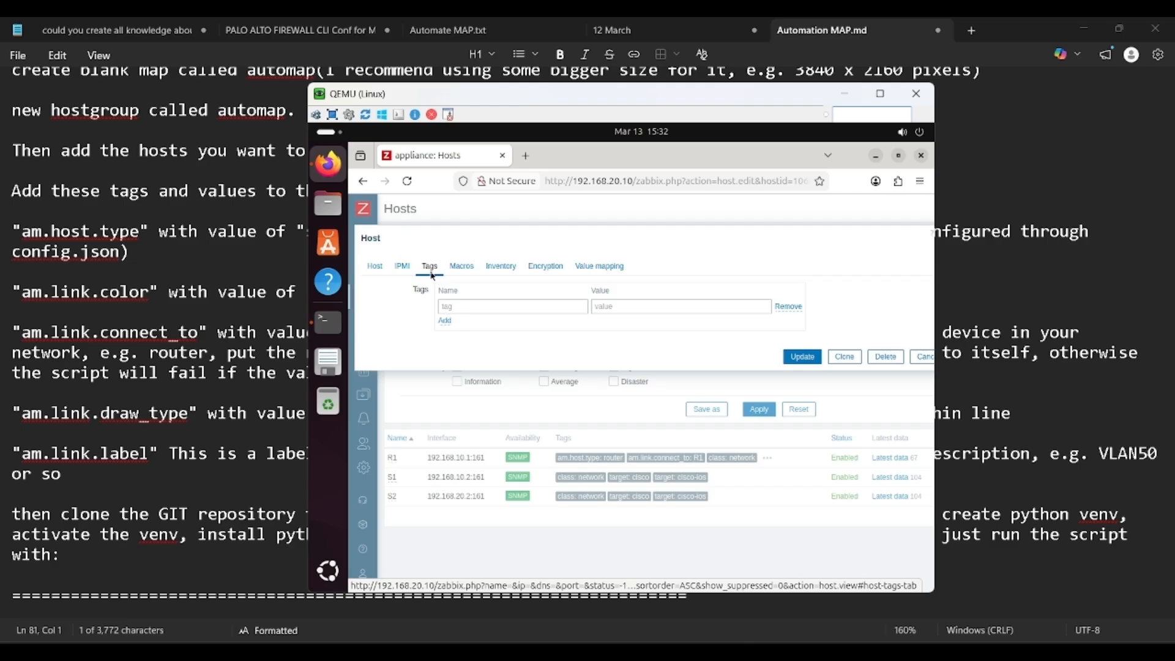
{"action": "left_click", "coordinate": [503, 305]}
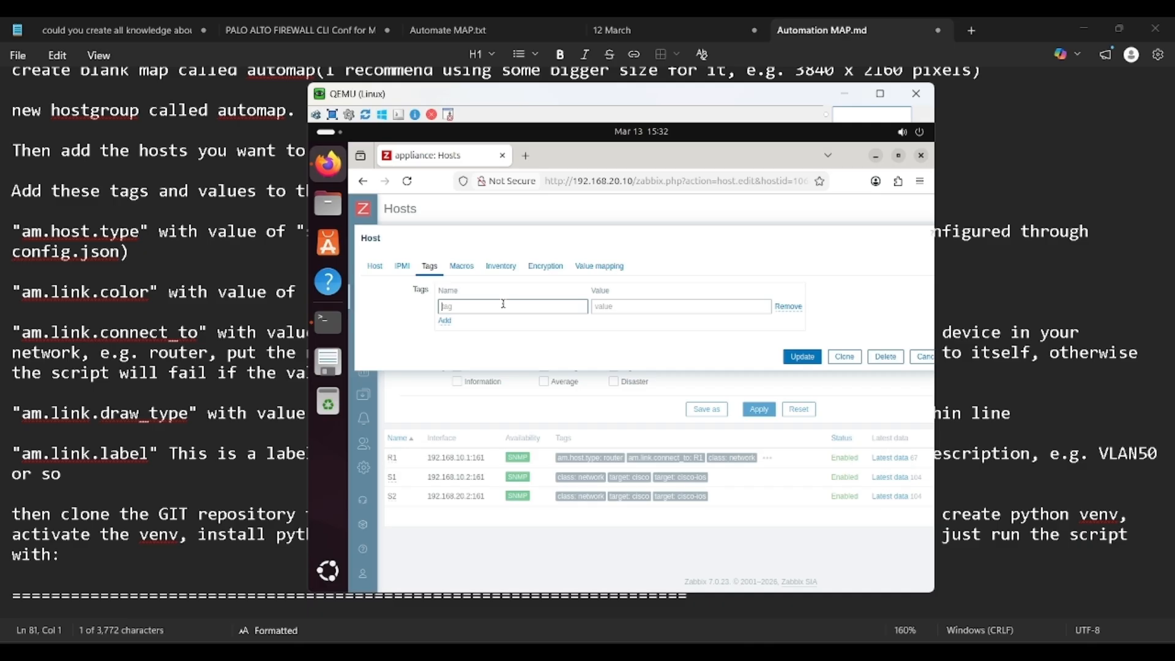
{"action": "type", "text": "am.host.type"}
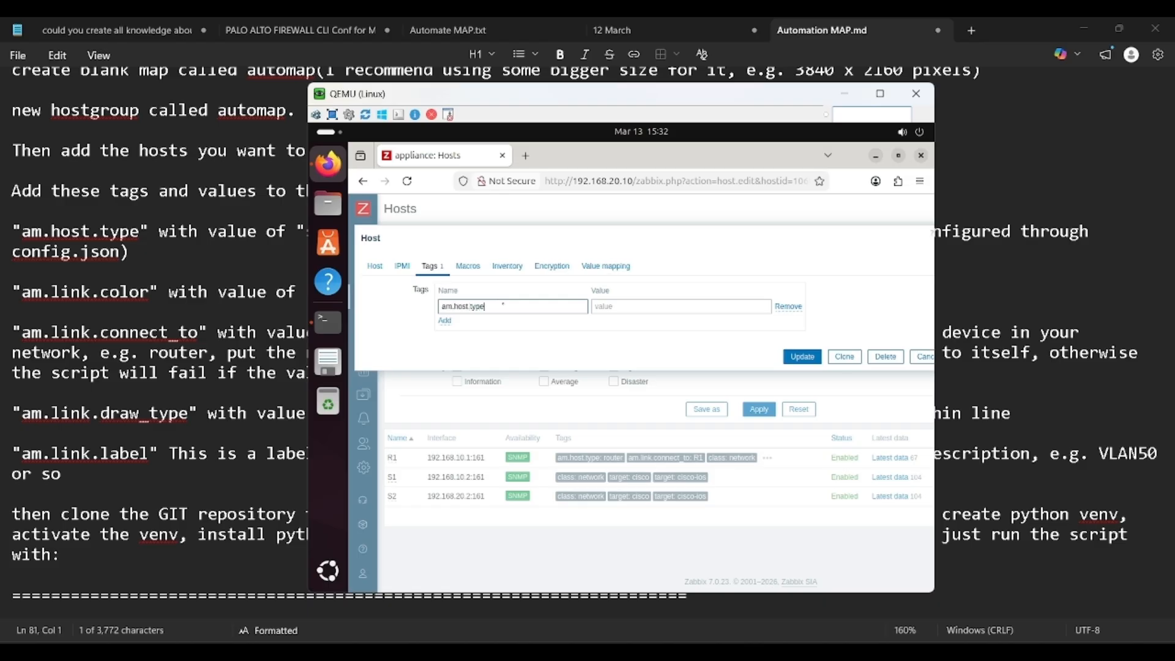
{"action": "key", "text": "Tab"}
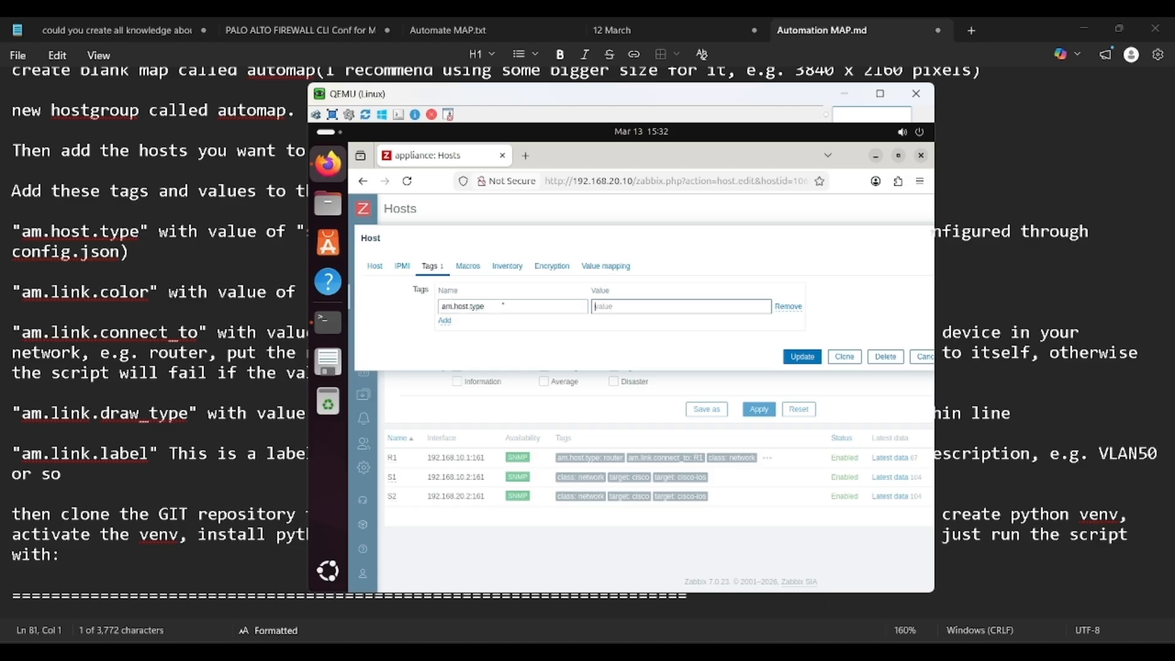
{"action": "type", "text": "Switch"}
{"action": "key", "text": "BackSpace"}
{"action": "key", "text": "BackSpace"}
{"action": "key", "text": "BackSpace"}
{"action": "key", "text": "BackSpace"}
{"action": "key", "text": "BackSpace"}
{"action": "key", "text": "BackSpace"}
{"action": "type", "text": "swithc"}
Step: Add the tag am.link.connect_to = R1 to S1 and save it
{"action": "left_click", "coordinate": [444, 321]}
{"action": "left_click", "coordinate": [472, 324]}
{"action": "type", "text": "am"}
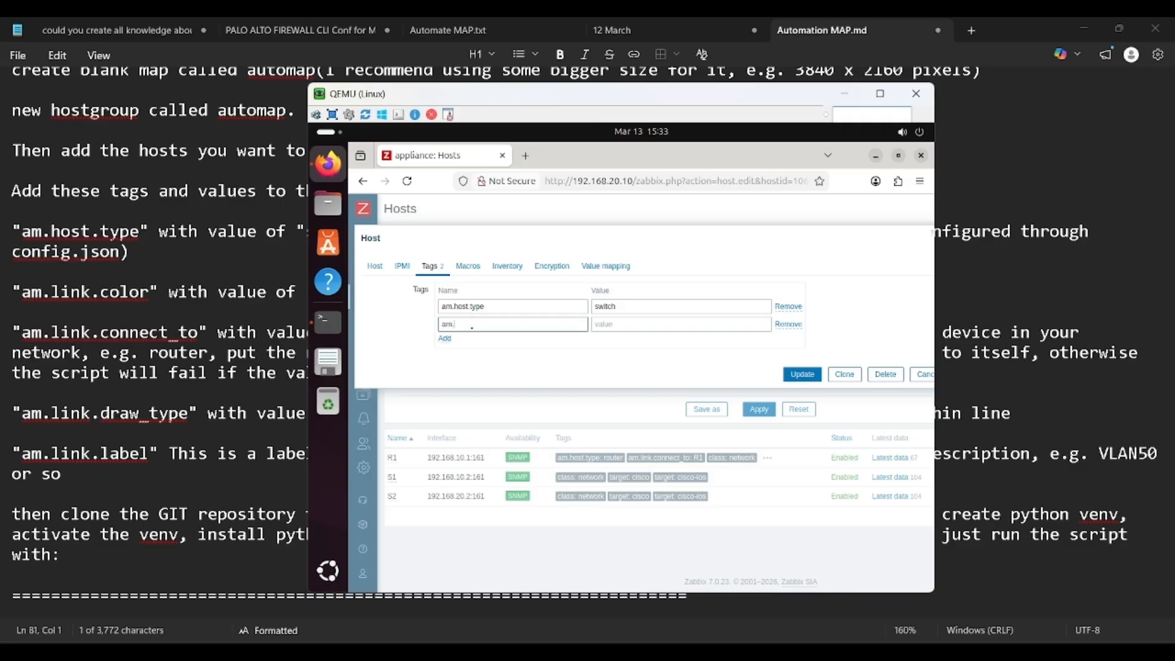
{"action": "type", "text": ".link.connect_to"}
{"action": "key", "text": "Tab"}
{"action": "type", "text": "R1"}
{"action": "left_click", "coordinate": [802, 374]}
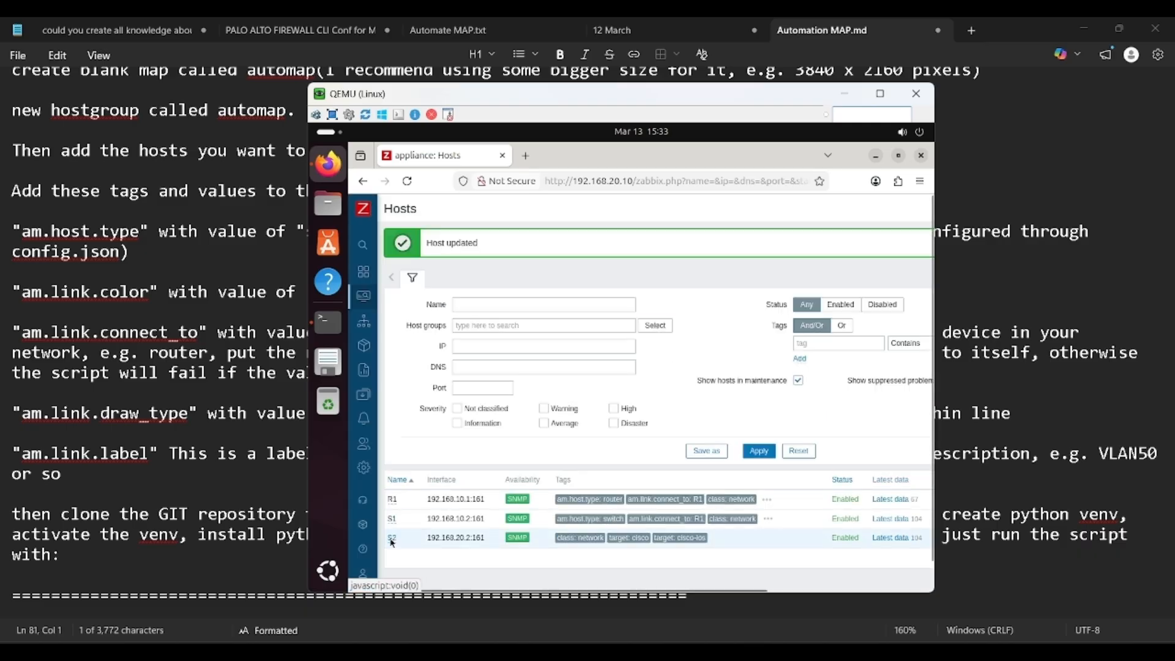
Step: Open S2's host tags and add am.host.type = switch
{"action": "left_click", "coordinate": [392, 542]}
{"action": "left_click", "coordinate": [404, 388]}
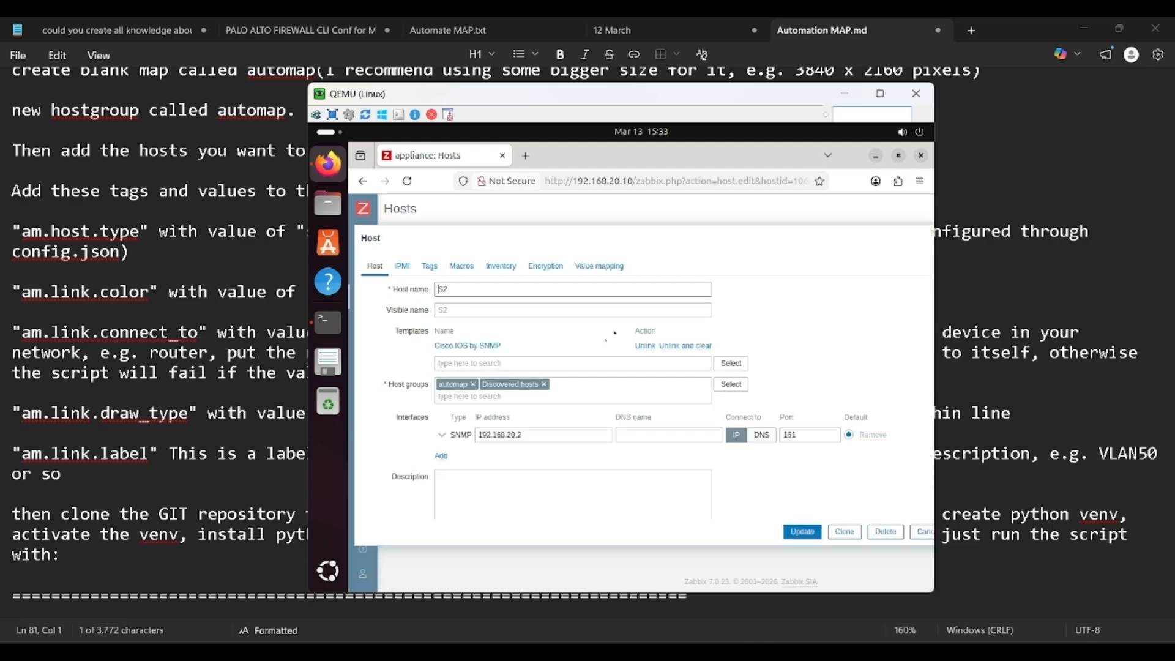
{"action": "left_click", "coordinate": [429, 265]}
{"action": "left_click", "coordinate": [518, 312]}
{"action": "type", "text": "am.host.type"}
{"action": "key", "text": "Tab"}
{"action": "type", "text": "sw"}
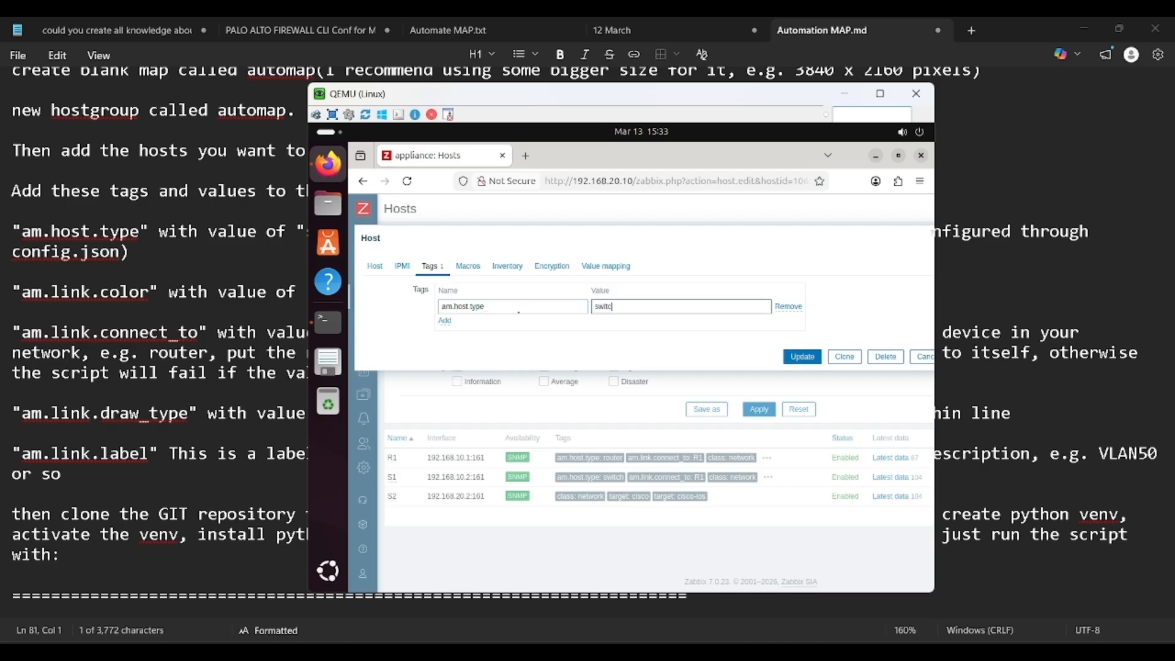
Step: Add the tag am.link.connect_to = R1 to S2 and save the host
{"action": "left_click", "coordinate": [445, 321]}
{"action": "left_click", "coordinate": [488, 324]}
{"action": "type", "text": "am.link.connect_to"}
{"action": "key", "text": "Tab"}
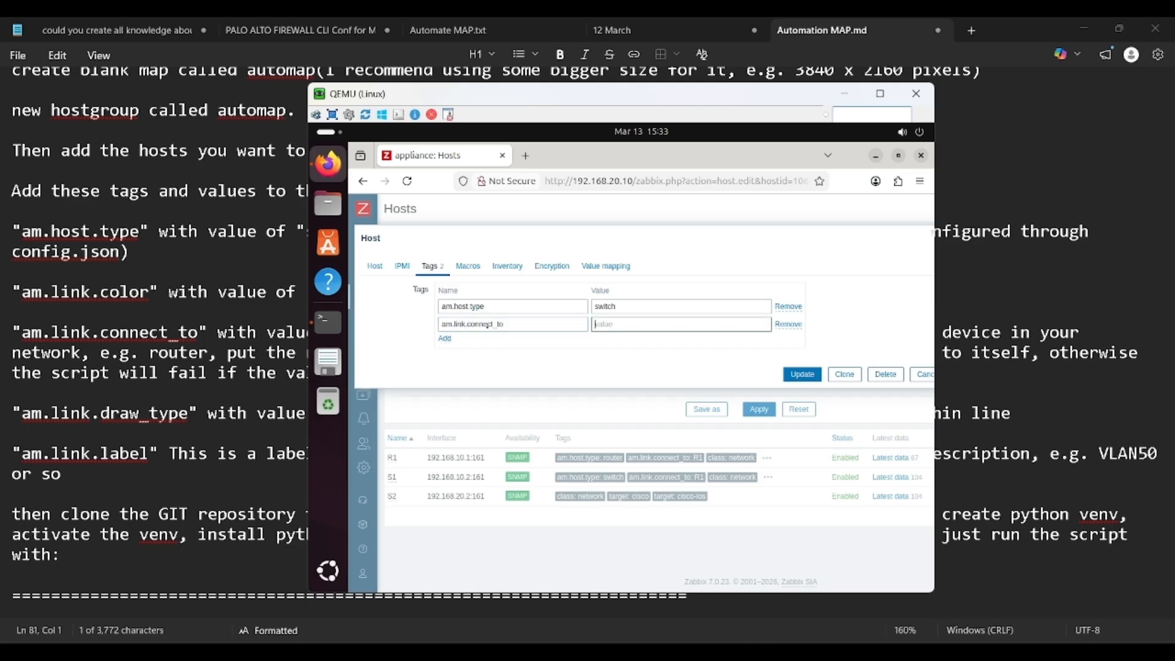
{"action": "type", "text": "R1"}
{"action": "left_click", "coordinate": [805, 374]}
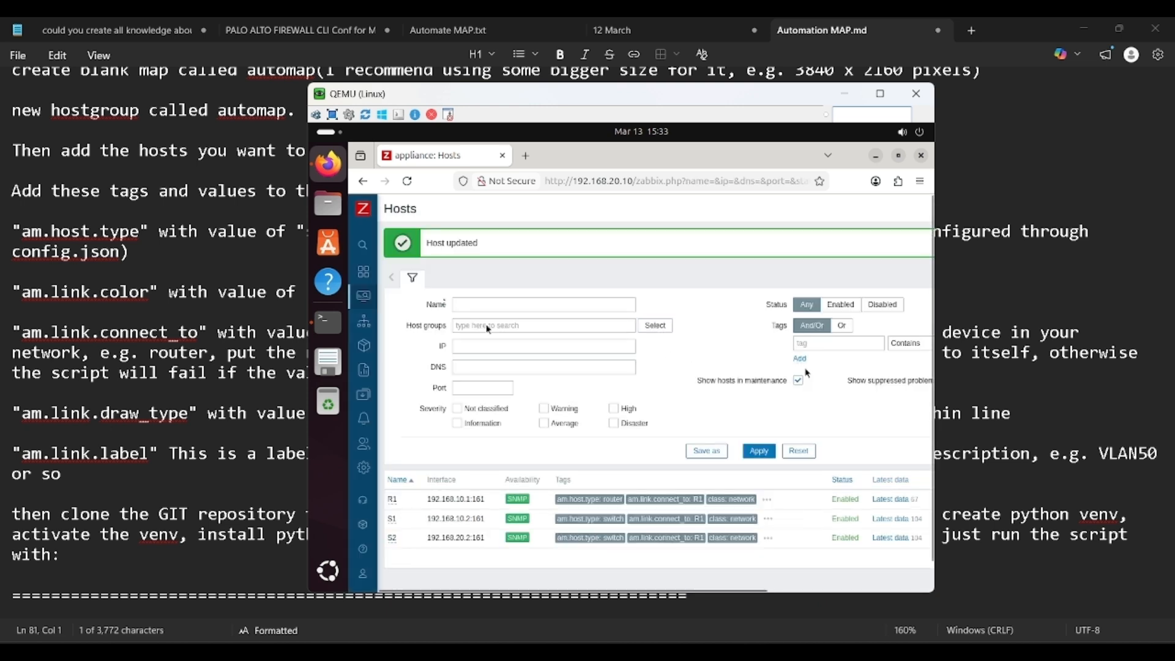
Step: Open the automap network map to confirm its canvas is empty, then return to All maps
{"action": "mouse_move", "coordinate": [367, 294]}
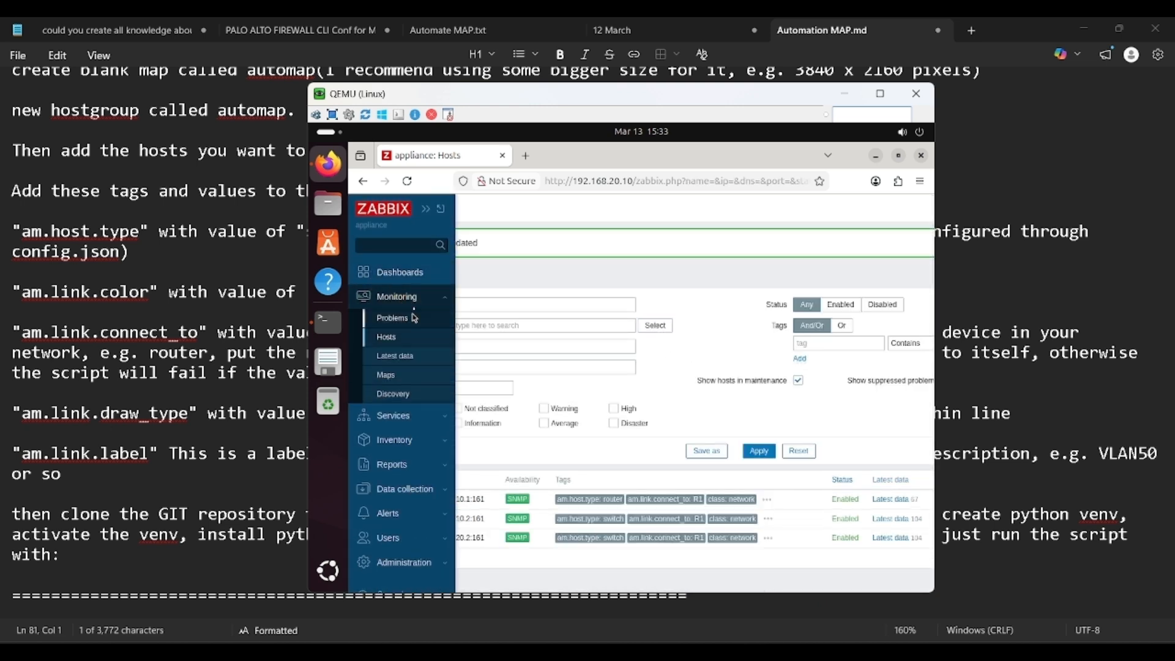
{"action": "left_click", "coordinate": [422, 275]}
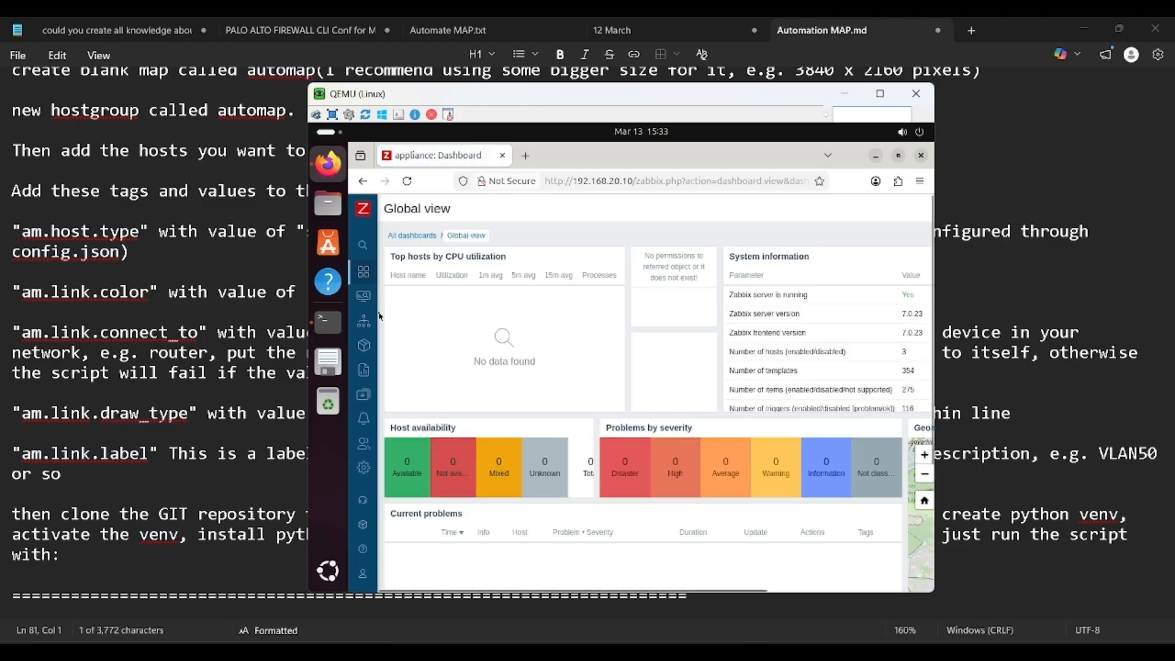
{"action": "mouse_move", "coordinate": [367, 297]}
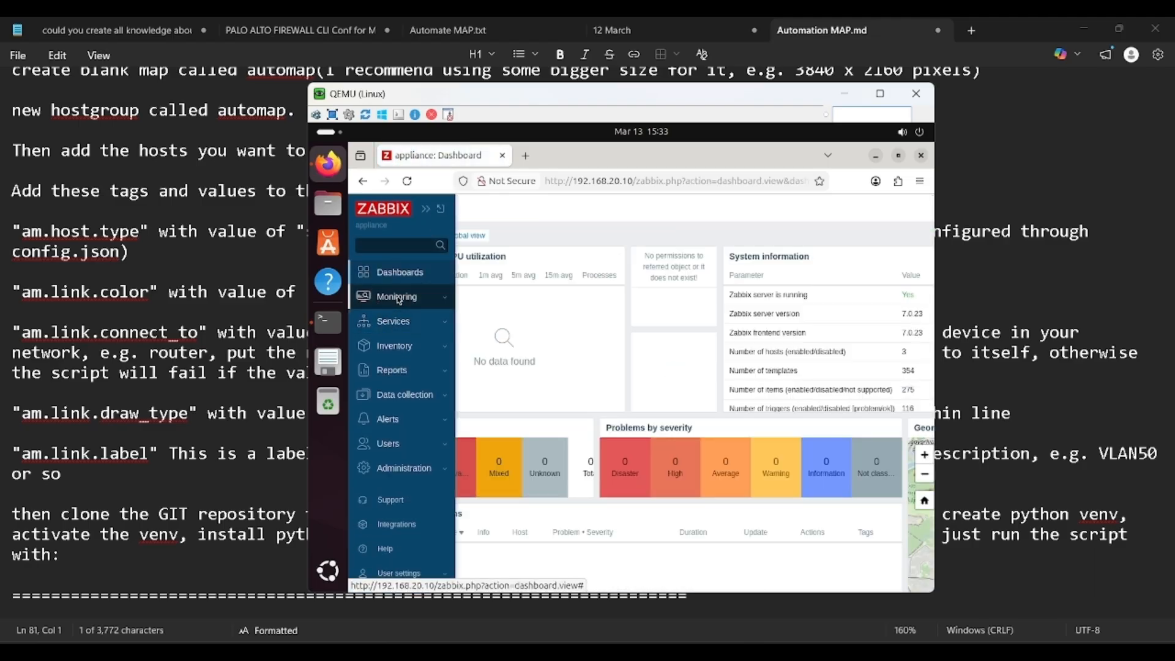
{"action": "left_click", "coordinate": [398, 340]}
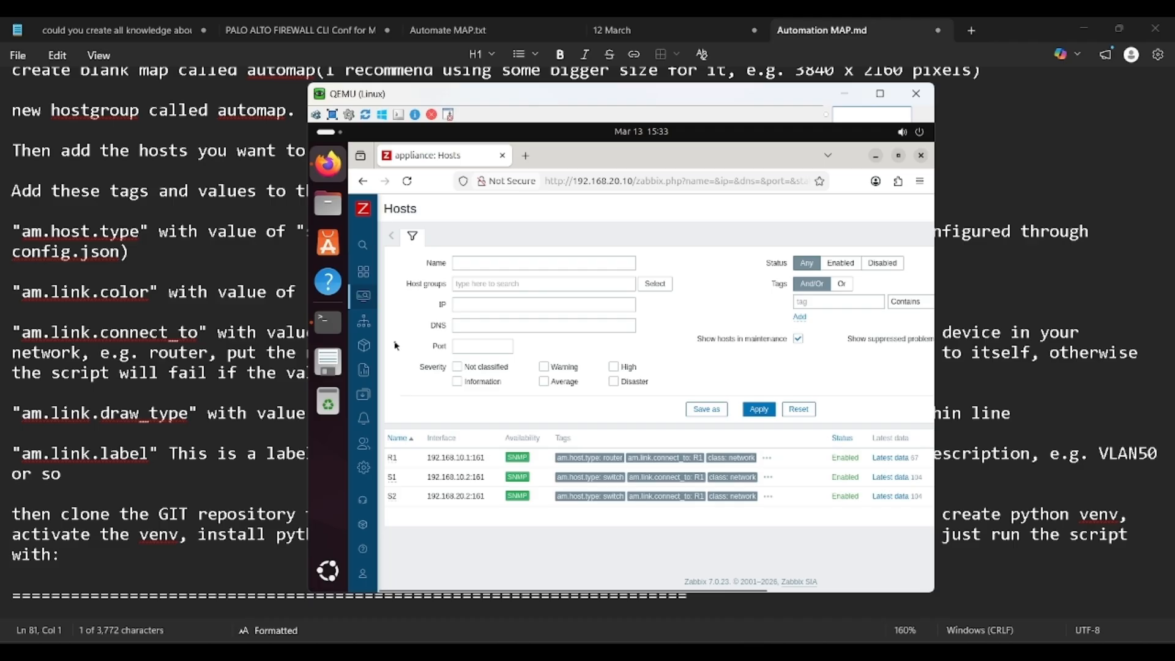
{"action": "mouse_move", "coordinate": [367, 324]}
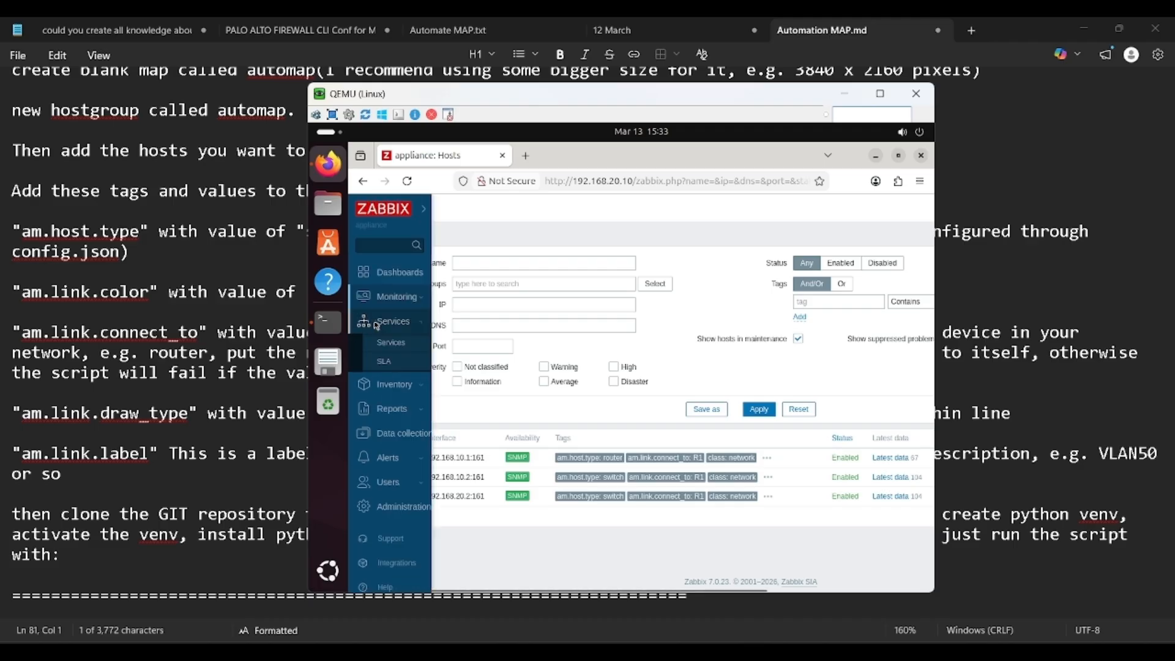
{"action": "left_click", "coordinate": [406, 303]}
{"action": "left_click", "coordinate": [398, 371]}
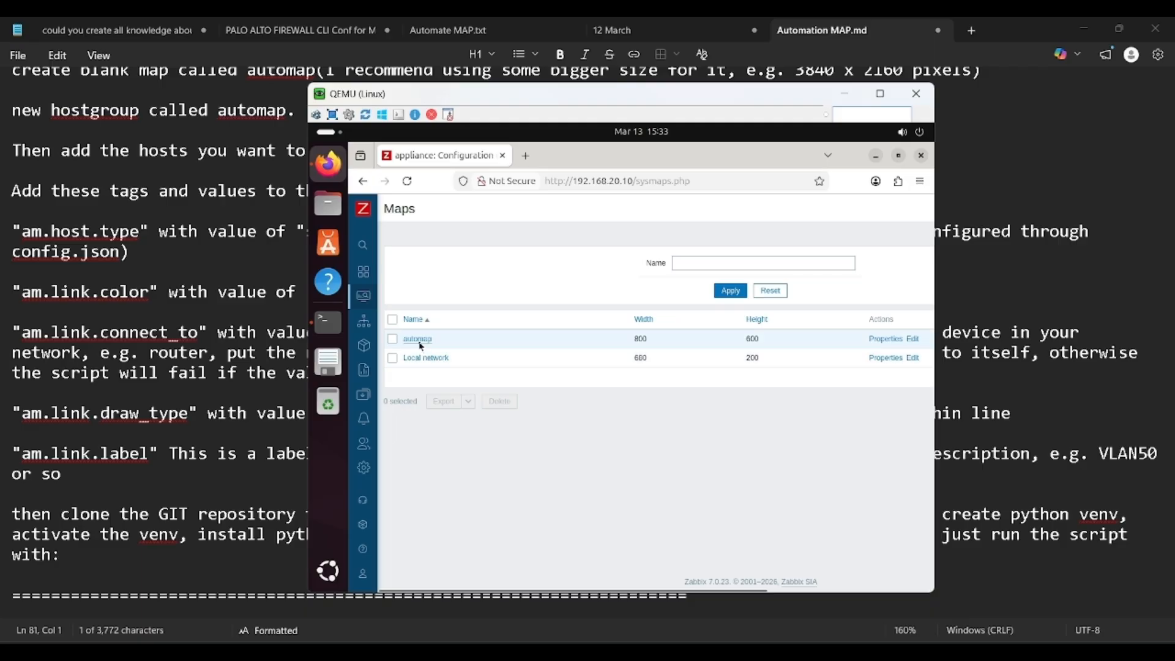
{"action": "left_click", "coordinate": [420, 341]}
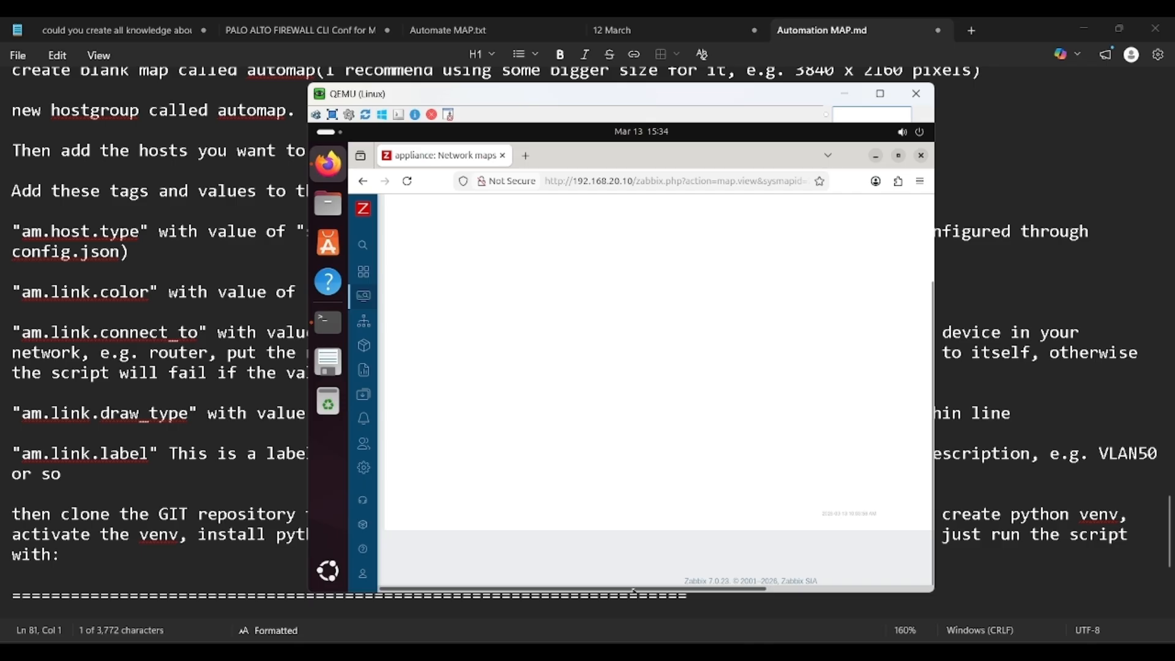
{"action": "left_click_drag", "start_coordinate": [634, 591], "coordinate": [800, 592]}
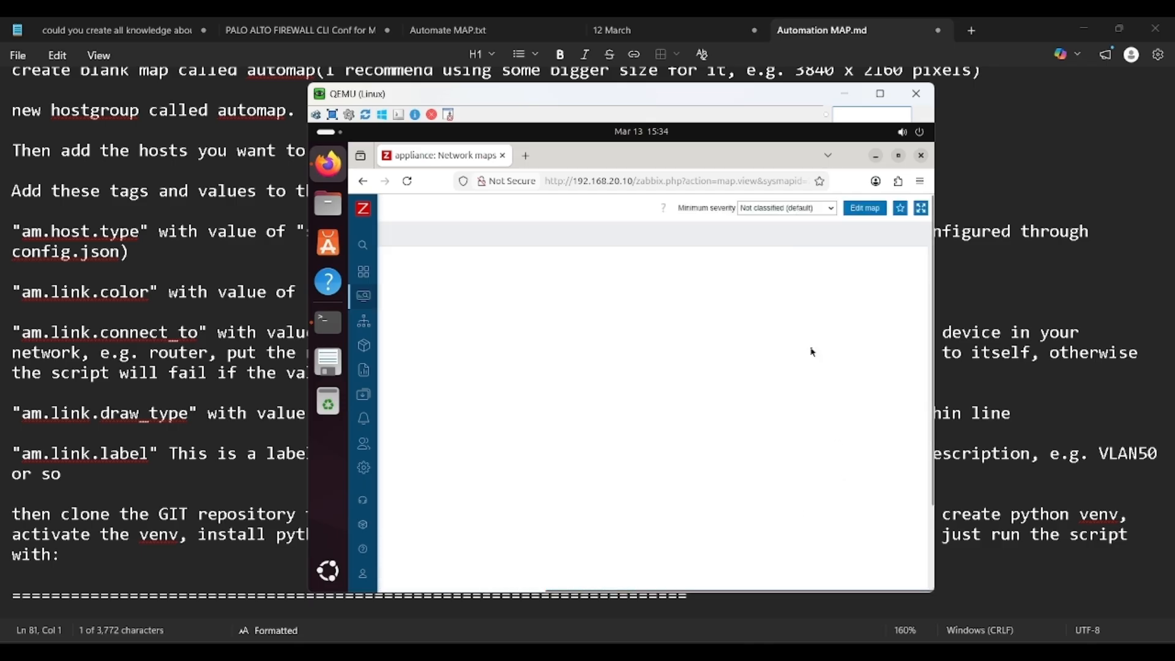
{"action": "left_click_drag", "start_coordinate": [710, 590], "coordinate": [520, 575]}
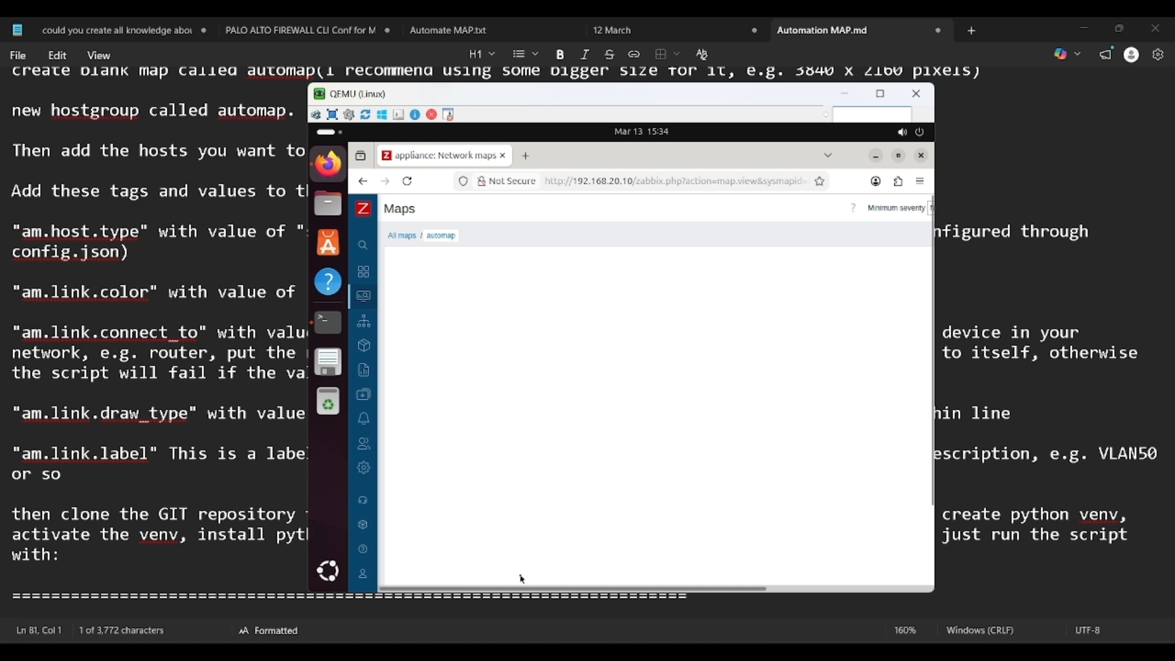
{"action": "left_click", "coordinate": [402, 236]}
Step: Switch to the EVE lab topology and open the Zabbix node's console
{"action": "key", "text": "alt+Tab"}
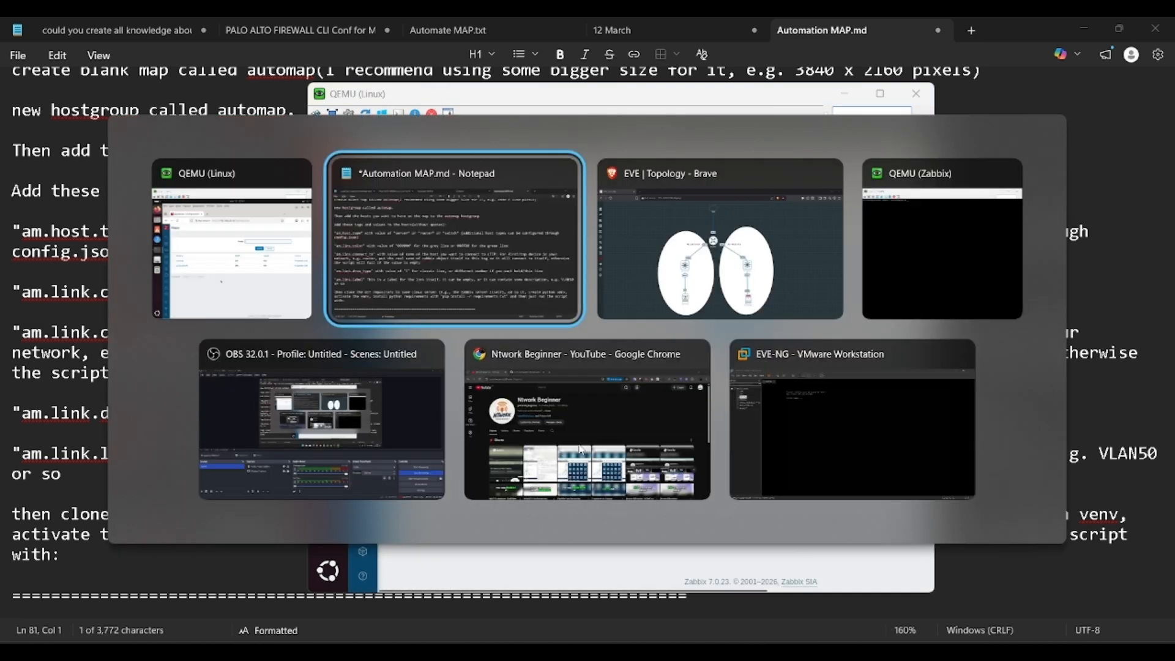
{"action": "key", "text": "alt+Tab"}
{"action": "key", "text": "alt+Tab"}
{"action": "key", "text": "alt+Tab"}
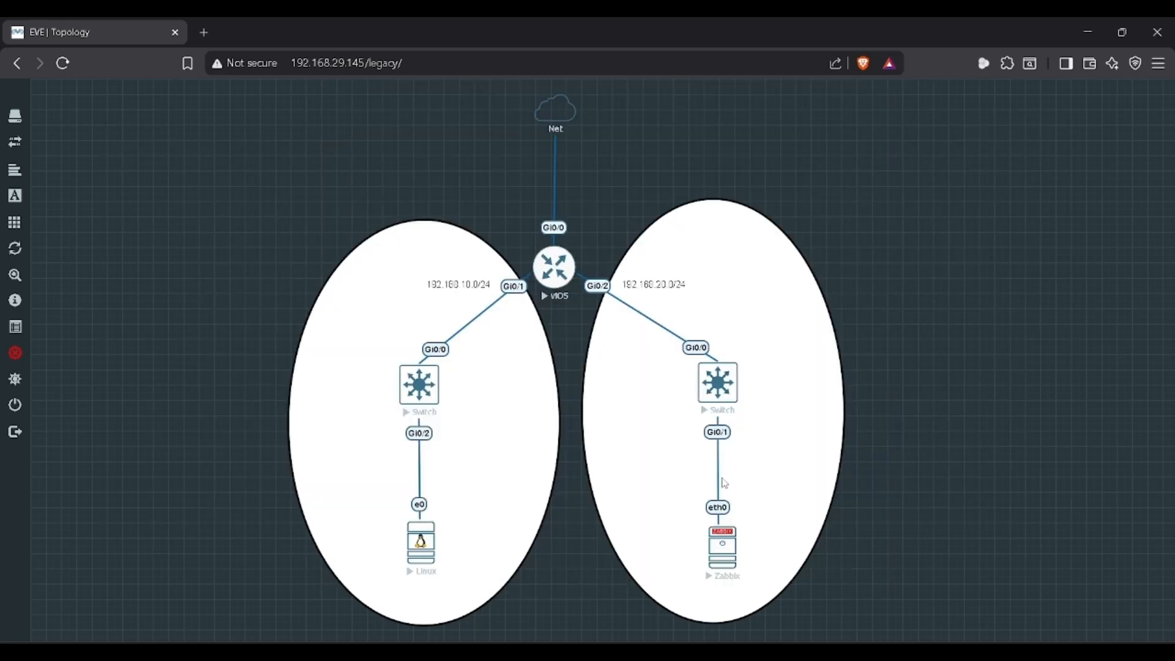
{"action": "left_click", "coordinate": [728, 541]}
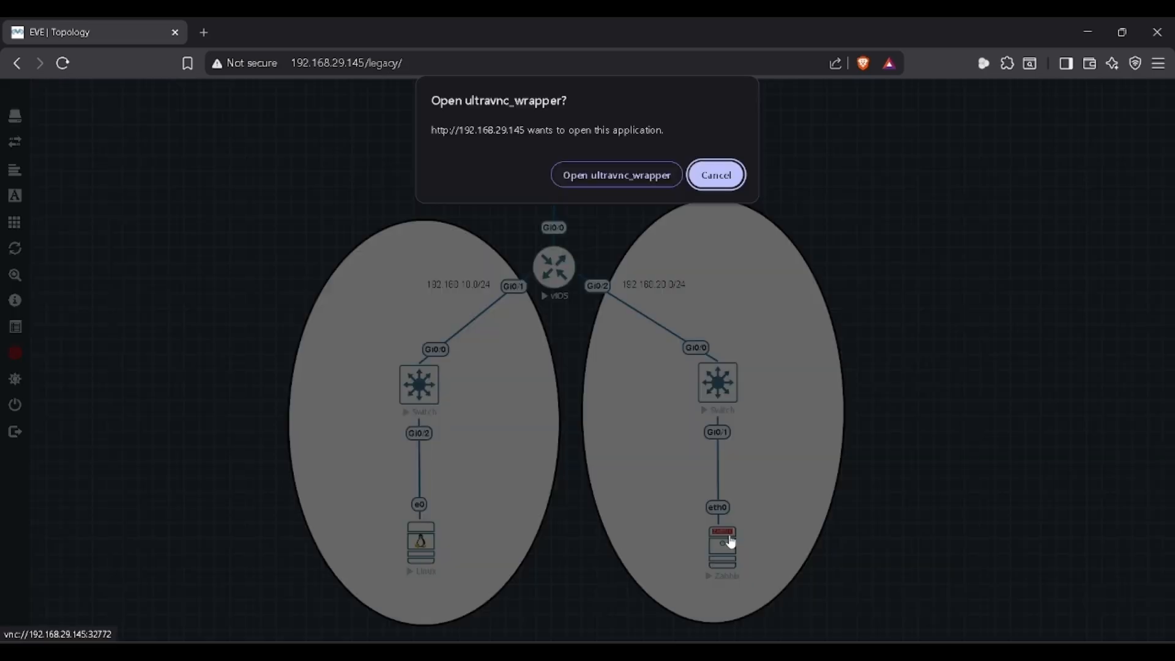
{"action": "left_click", "coordinate": [716, 175]}
{"action": "key", "text": "alt+Tab"}
{"action": "key", "text": "alt+Tab"}
{"action": "key", "text": "alt+Tab"}
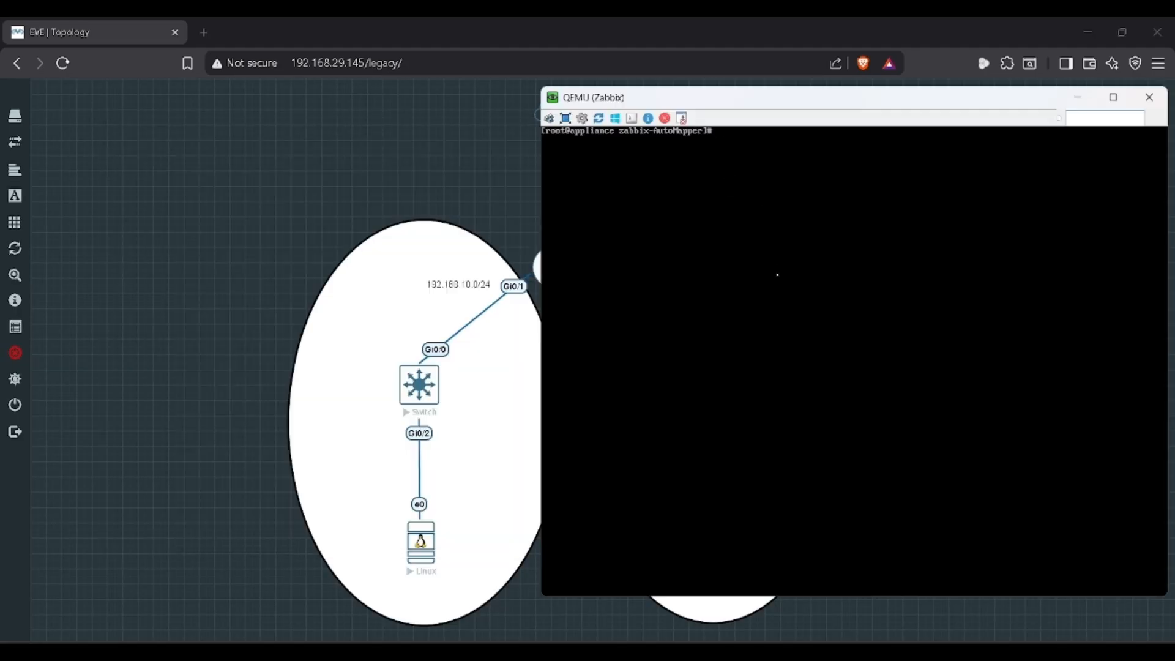
{"action": "key", "text": "alt+Tab"}
{"action": "key", "text": "alt+Tab"}
{"action": "key", "text": "alt+Tab"}
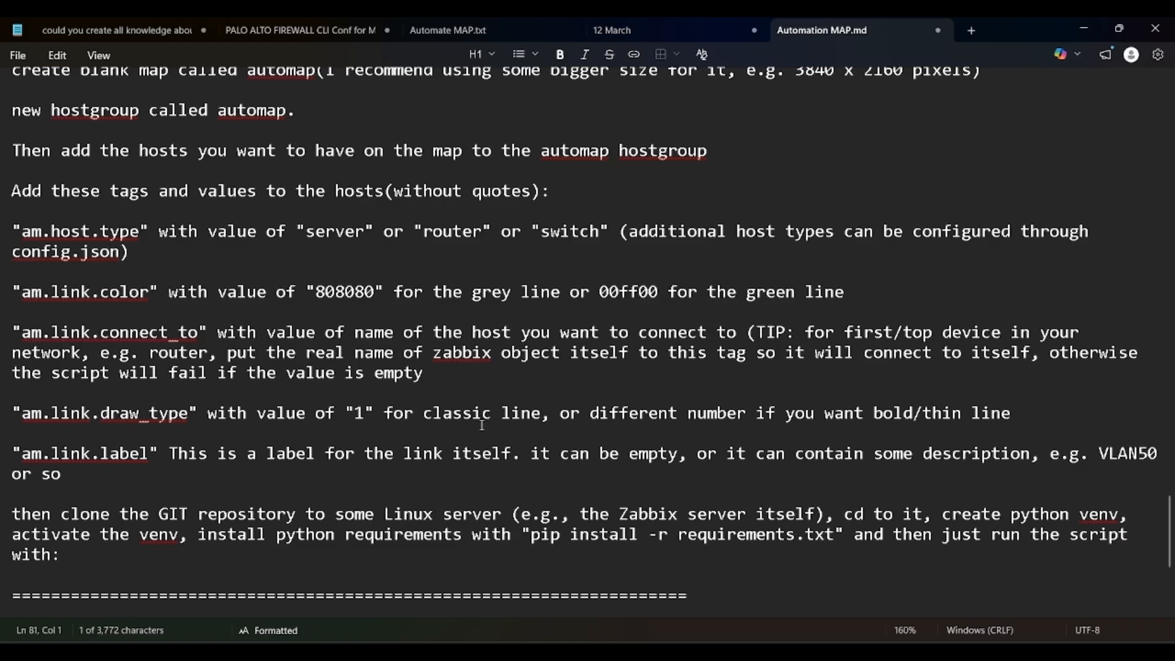
Step: Cut the old API token line from the automap.py command in the notes
{"action": "scroll", "coordinate": [482, 425], "scroll_direction": "down", "scroll_amount": 5}
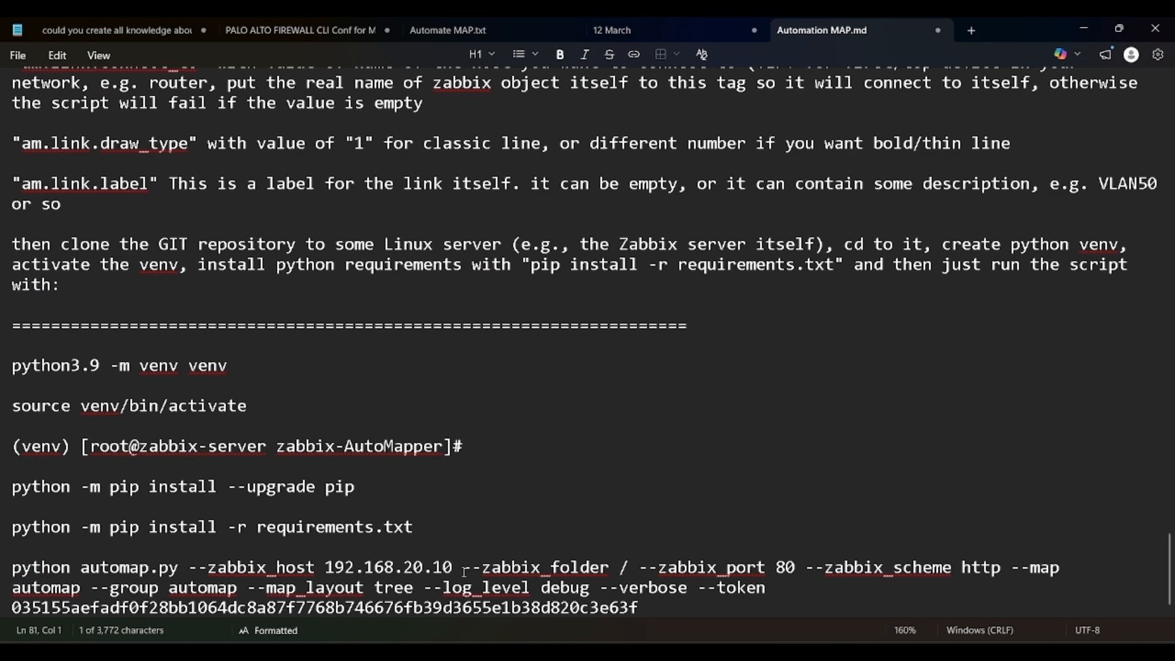
{"action": "double_click", "coordinate": [459, 607]}
{"action": "key", "text": "ctrl+x"}
{"action": "key", "text": "alt+Tab"}
{"action": "key", "text": "Tab"}
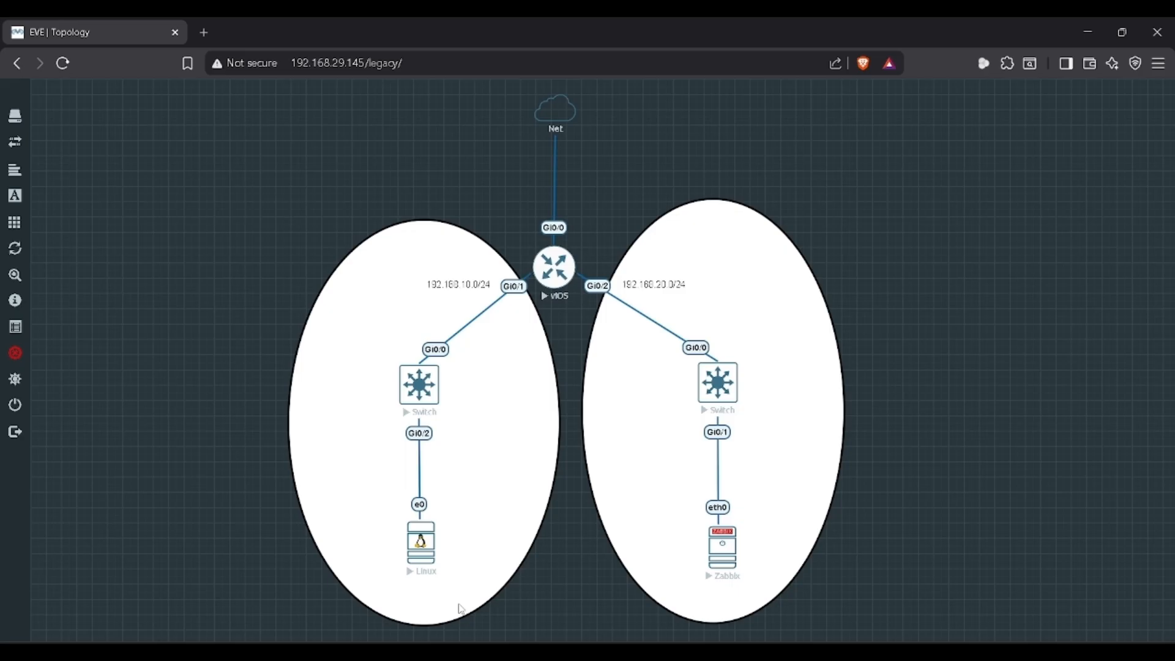
{"action": "key", "text": "alt+Tab"}
{"action": "key", "text": "Tab"}
{"action": "key", "text": "Tab"}
Step: Under Users > API tokens, start a new API token named 'automap'
{"action": "mouse_move", "coordinate": [368, 472]}
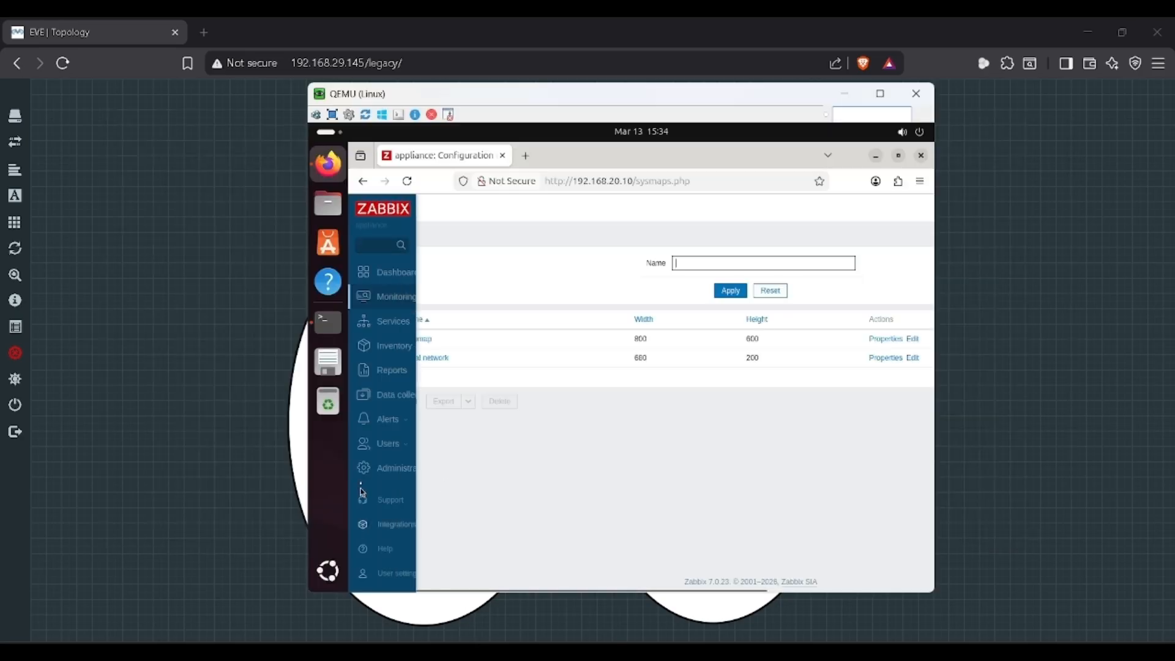
{"action": "left_click", "coordinate": [411, 450]}
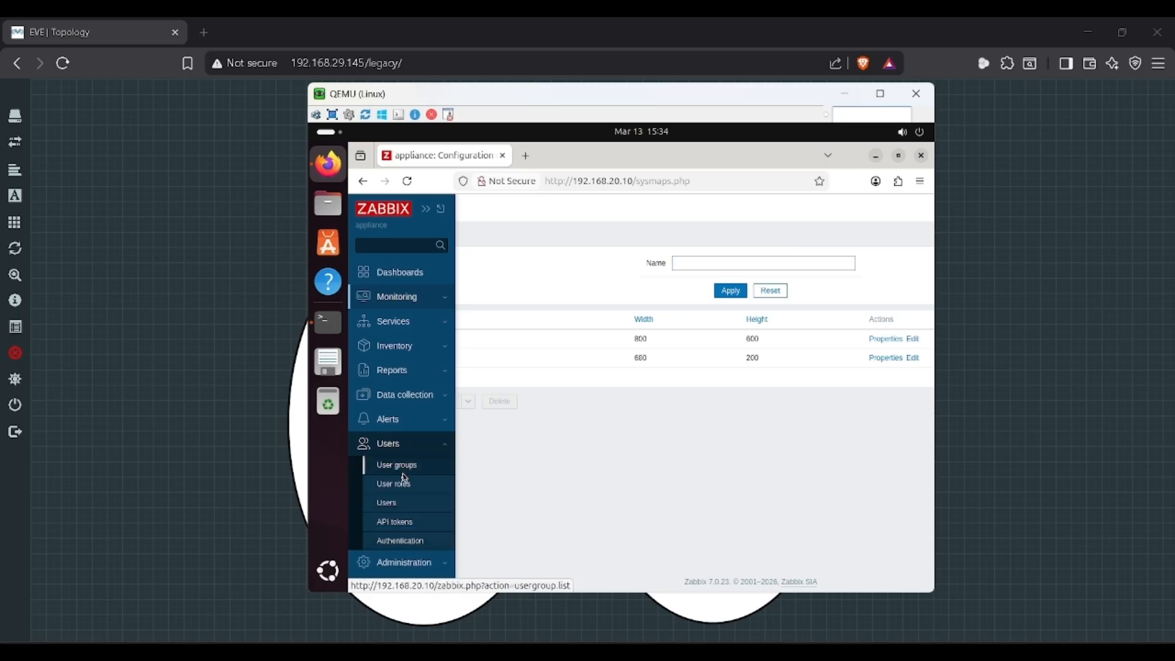
{"action": "left_click", "coordinate": [404, 529]}
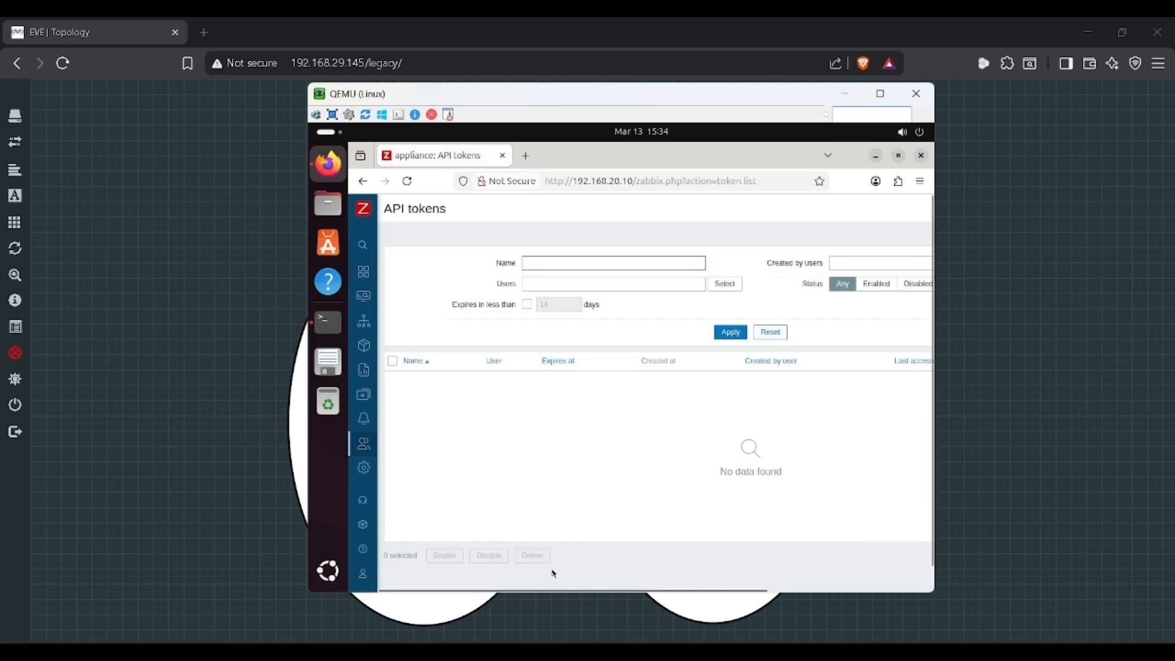
{"action": "scroll", "coordinate": [700, 561], "scroll_direction": "right", "scroll_amount": 5}
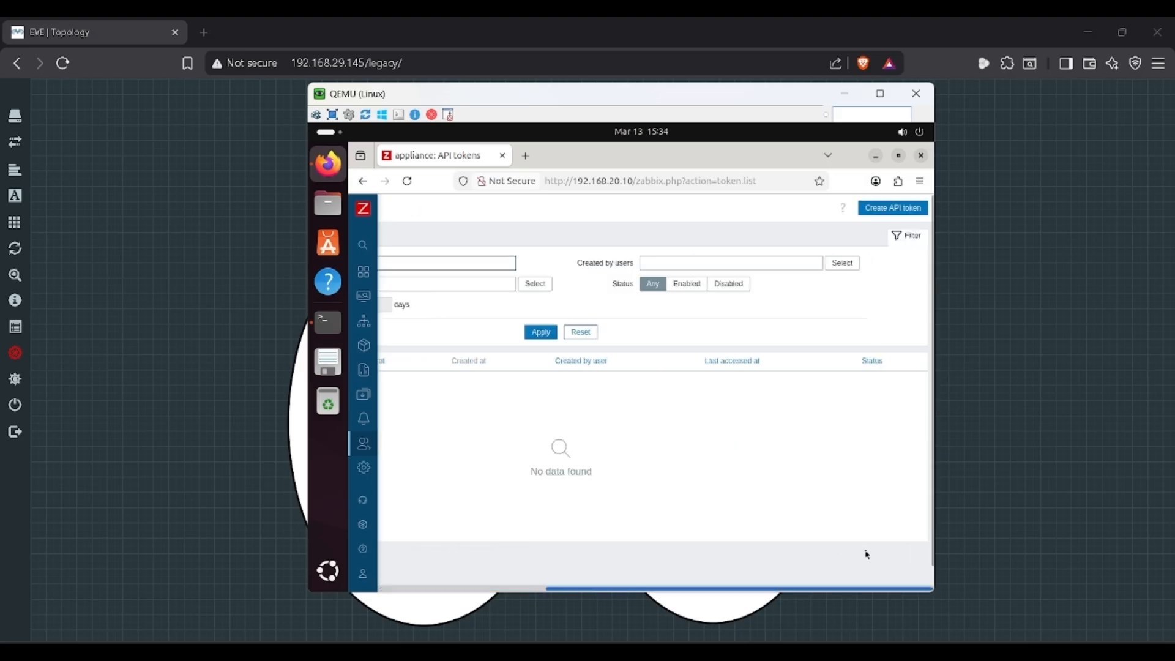
{"action": "left_click", "coordinate": [880, 210]}
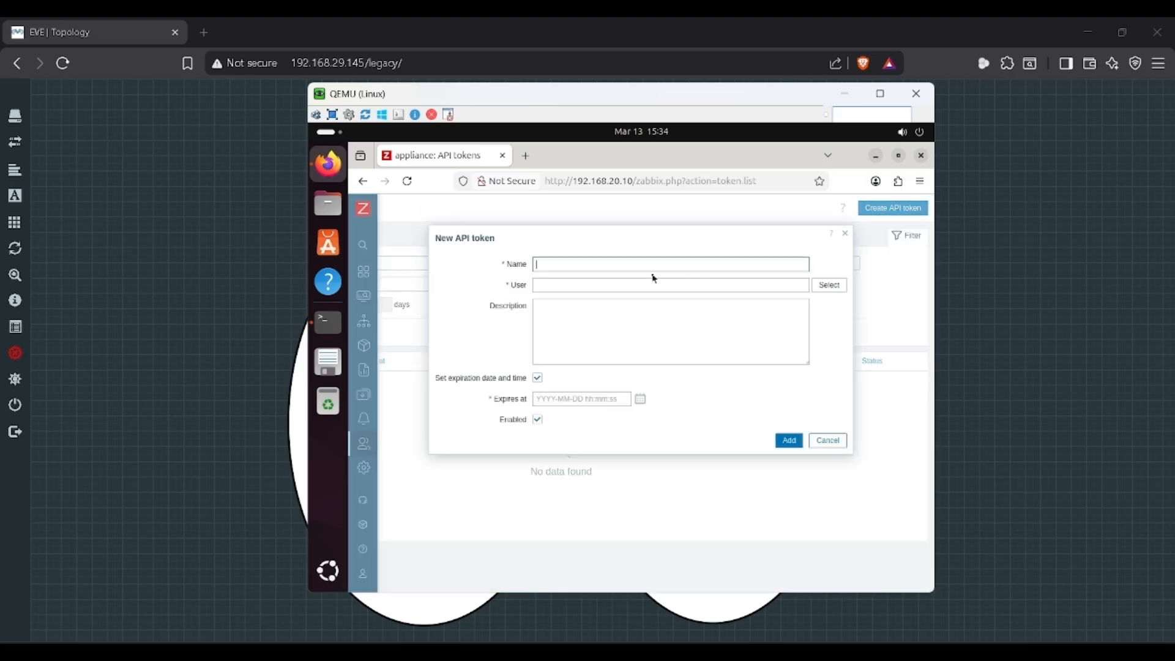
{"action": "type", "text": "automap"}
{"action": "left_click", "coordinate": [606, 285]}
Step: Assign the token to Admin, set expiry to 2026-03-26, and add it
{"action": "left_click", "coordinate": [830, 285]}
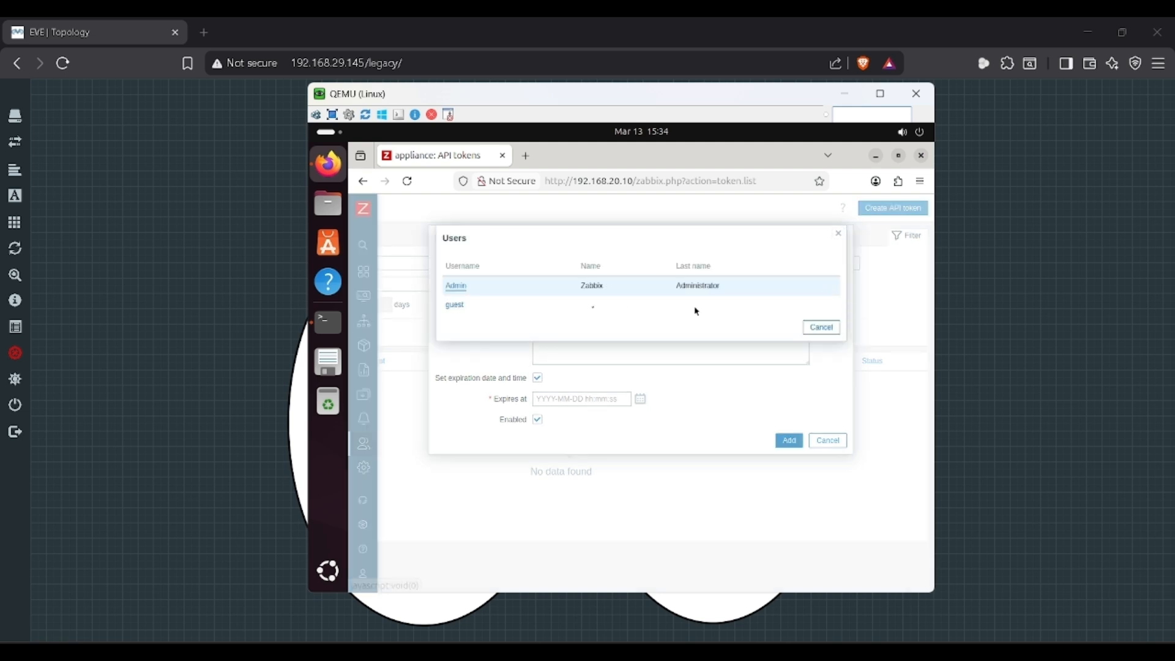
{"action": "left_click", "coordinate": [461, 288]}
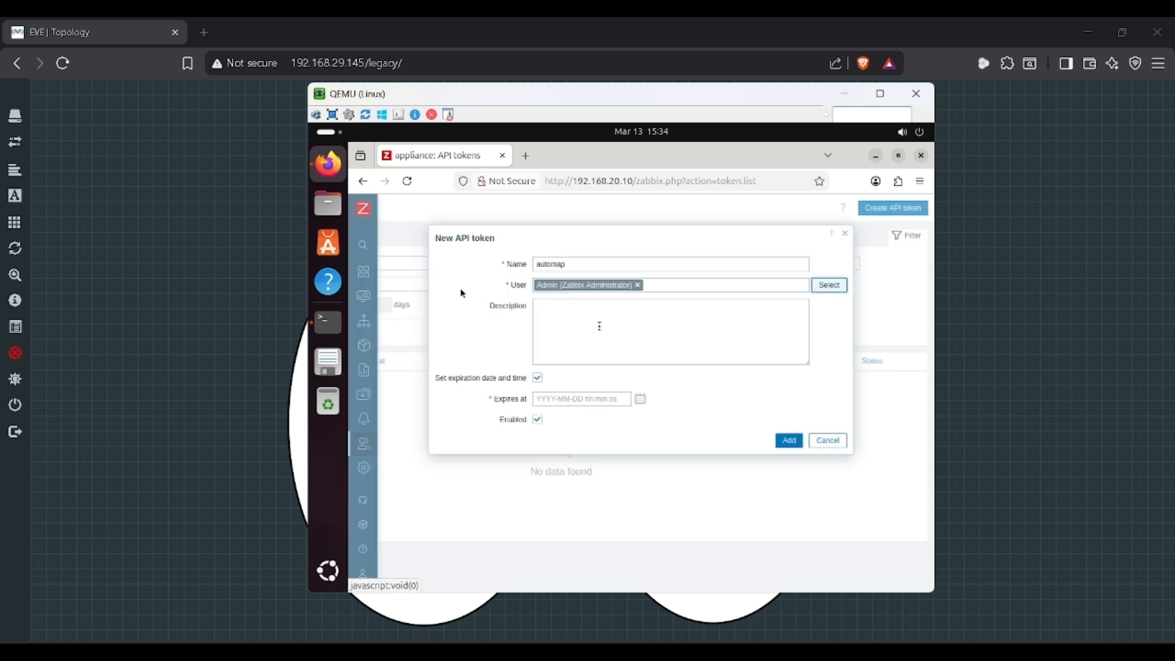
{"action": "left_click", "coordinate": [640, 399]}
{"action": "left_click", "coordinate": [715, 530]}
{"action": "left_click", "coordinate": [790, 441]}
{"action": "key", "text": "ctrl+plus"}
{"action": "key", "text": "ctrl+plus"}
{"action": "key", "text": "ctrl+plus"}
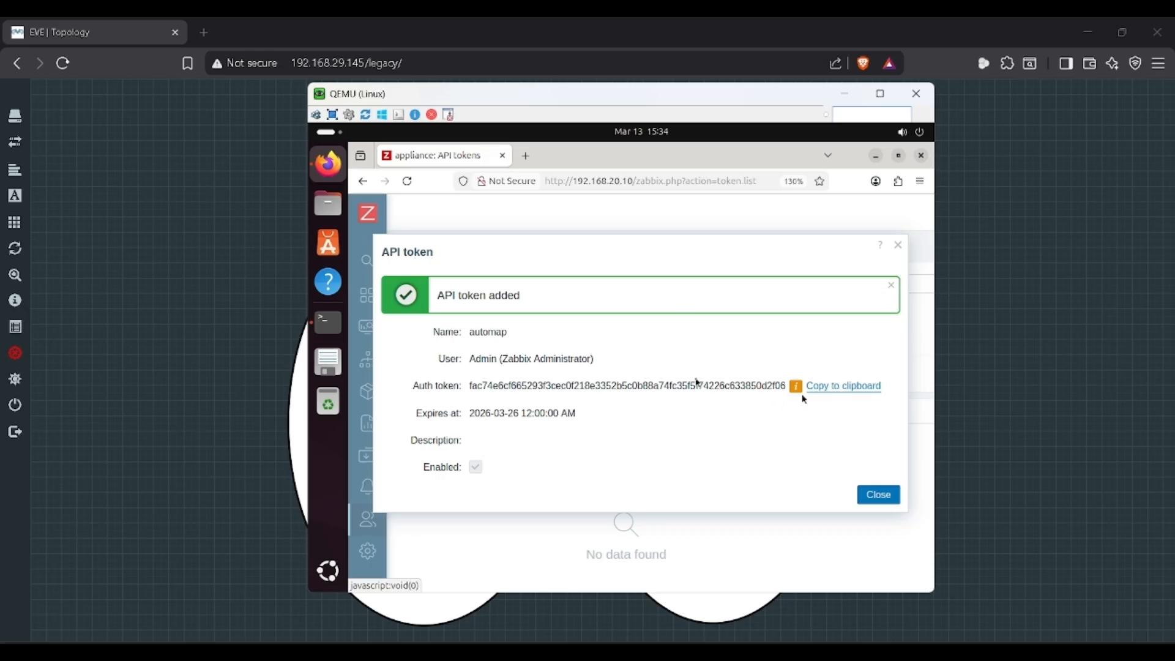
{"action": "left_click_drag", "start_coordinate": [625, 84], "coordinate": [378, 81]}
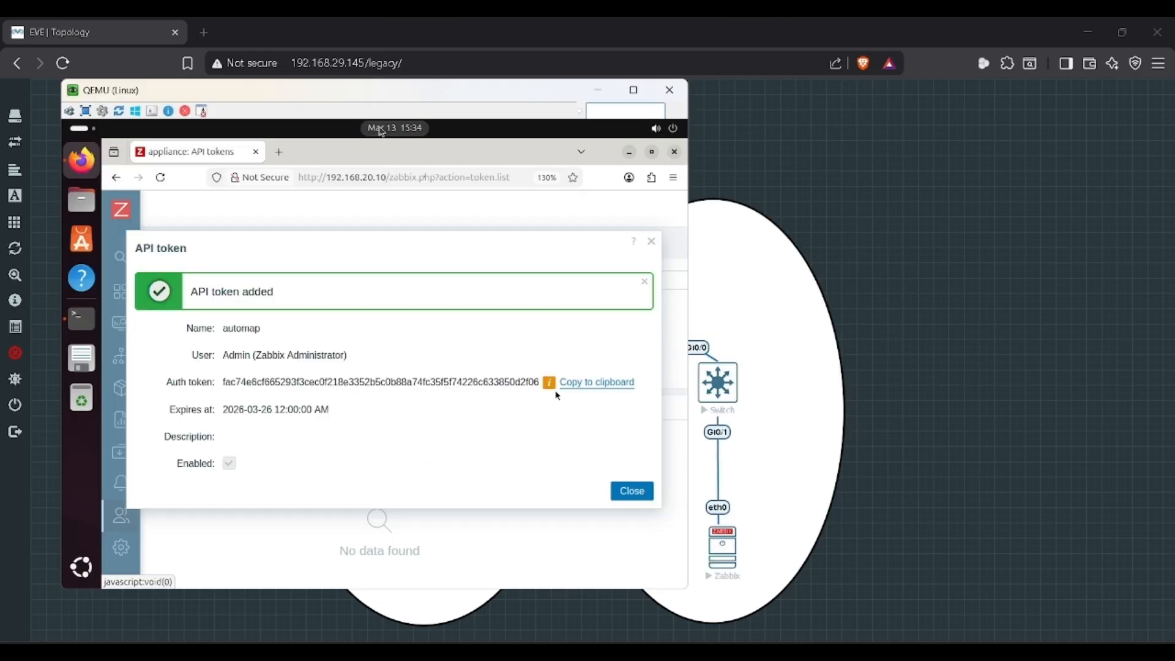
Step: In the Zabbix console, run python3.9 -m venv venv, then activate it with source venv/bin/activate
{"action": "key", "text": "alt+Tab"}
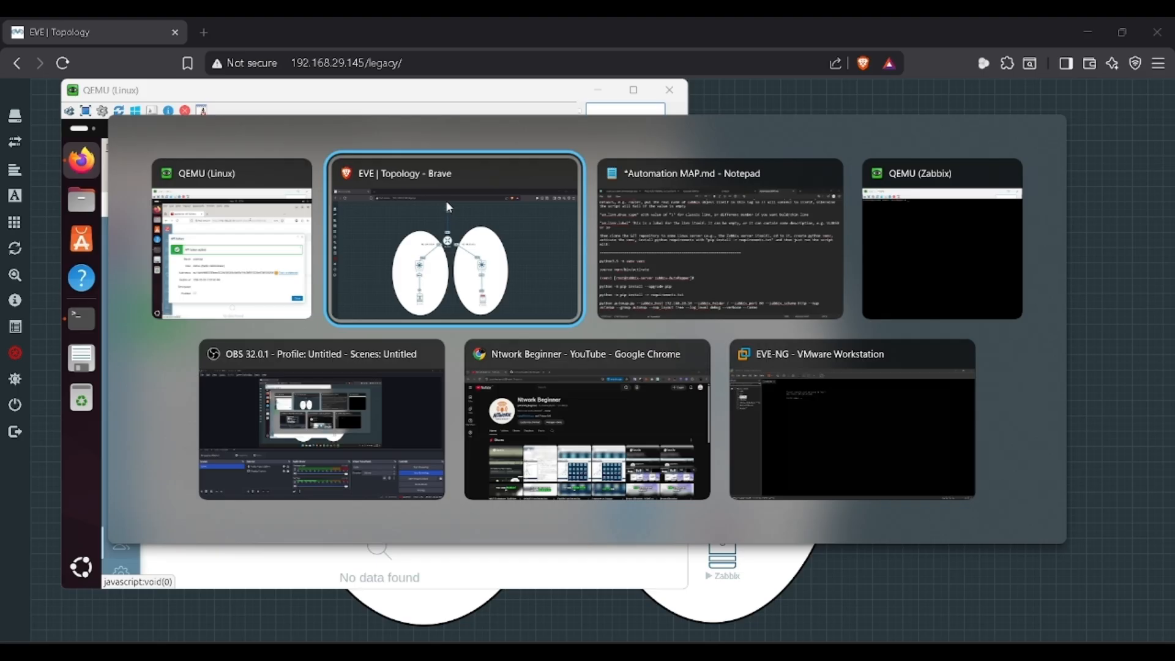
{"action": "key", "text": "alt+Tab"}
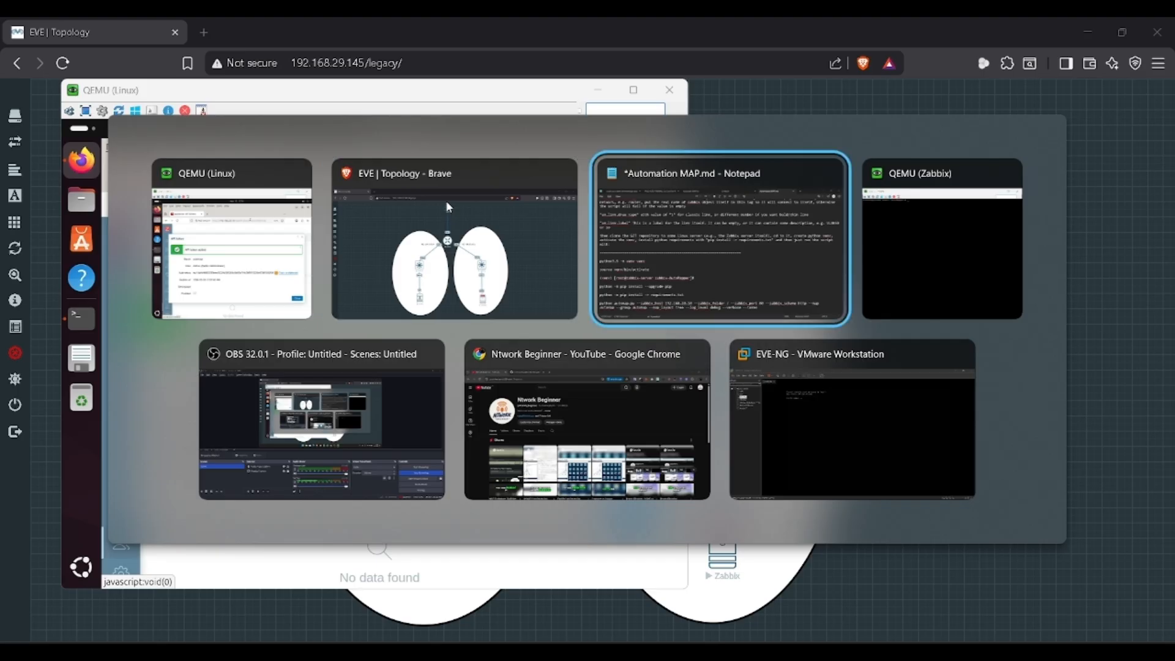
{"action": "key", "text": "alt+Tab"}
{"action": "key", "text": "alt+Tab"}
{"action": "key", "text": "alt+Tab"}
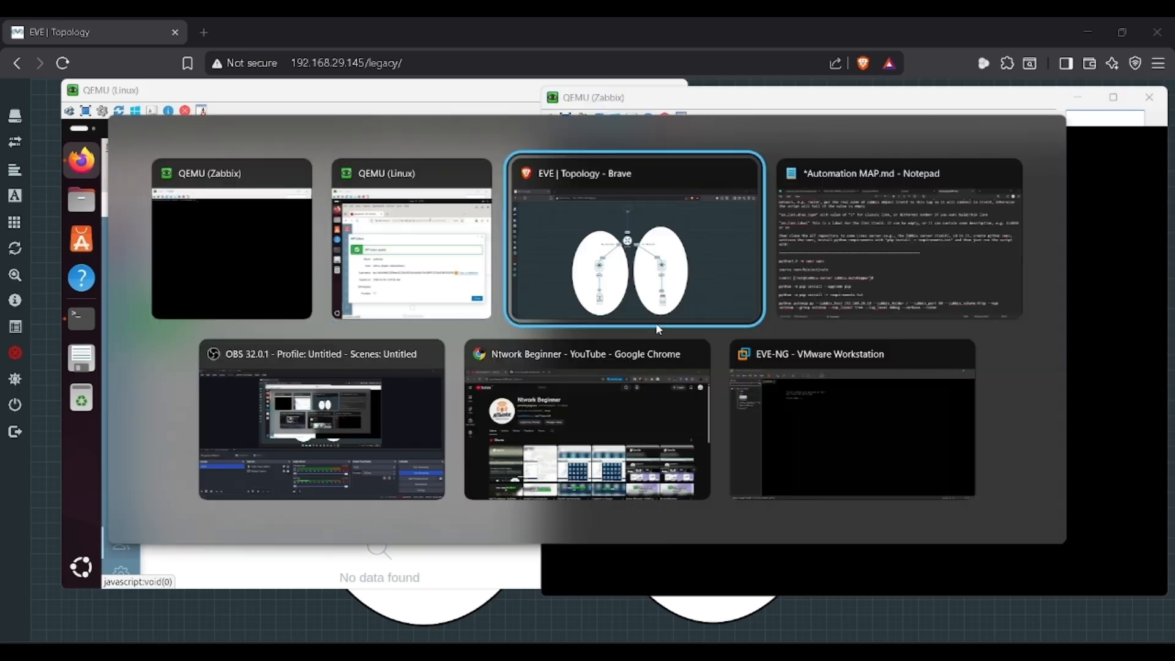
{"action": "key", "text": "alt+Tab"}
{"action": "key", "text": "alt+Tab"}
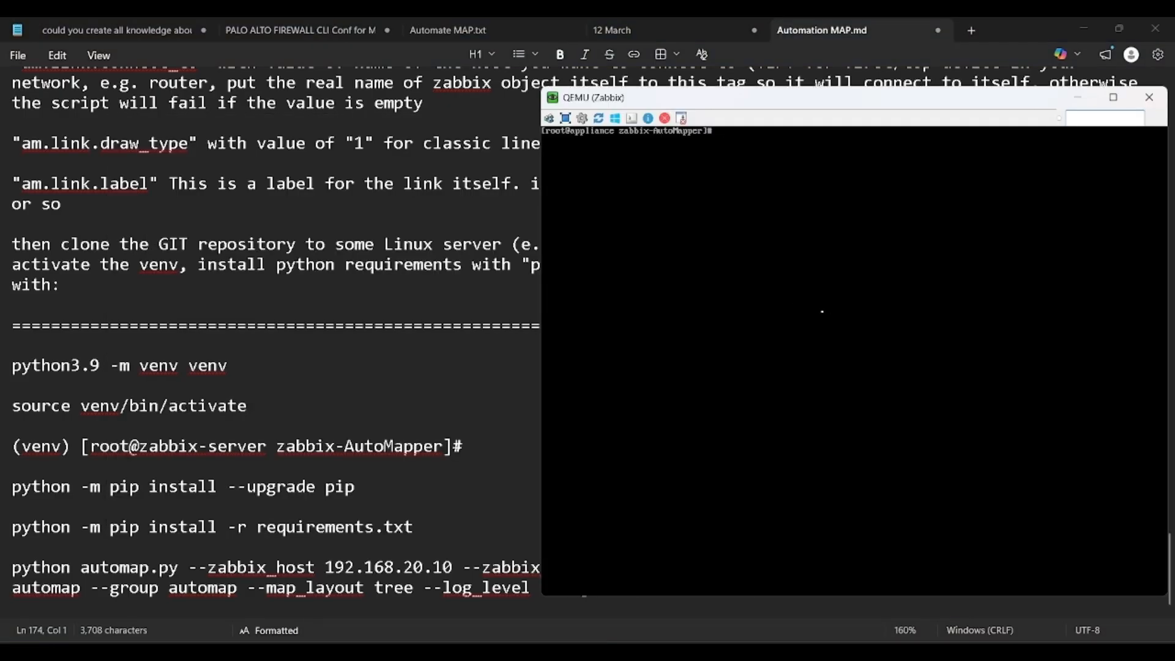
{"action": "type", "text": "python3.9 -m venv venv"}
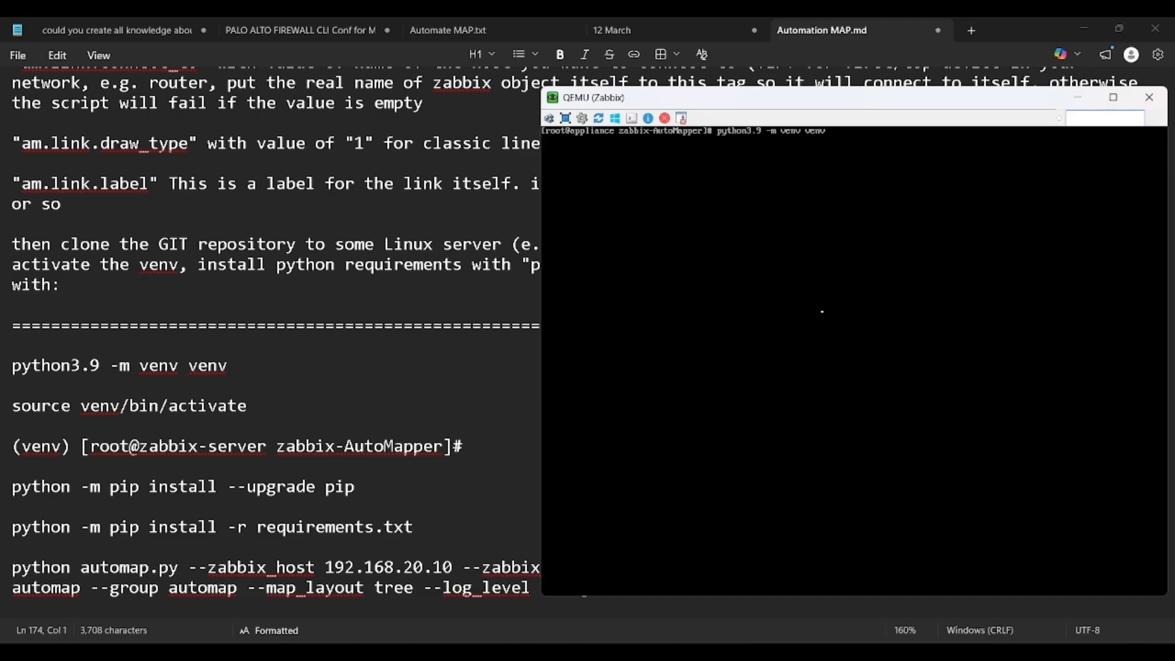
{"action": "key", "text": "Return"}
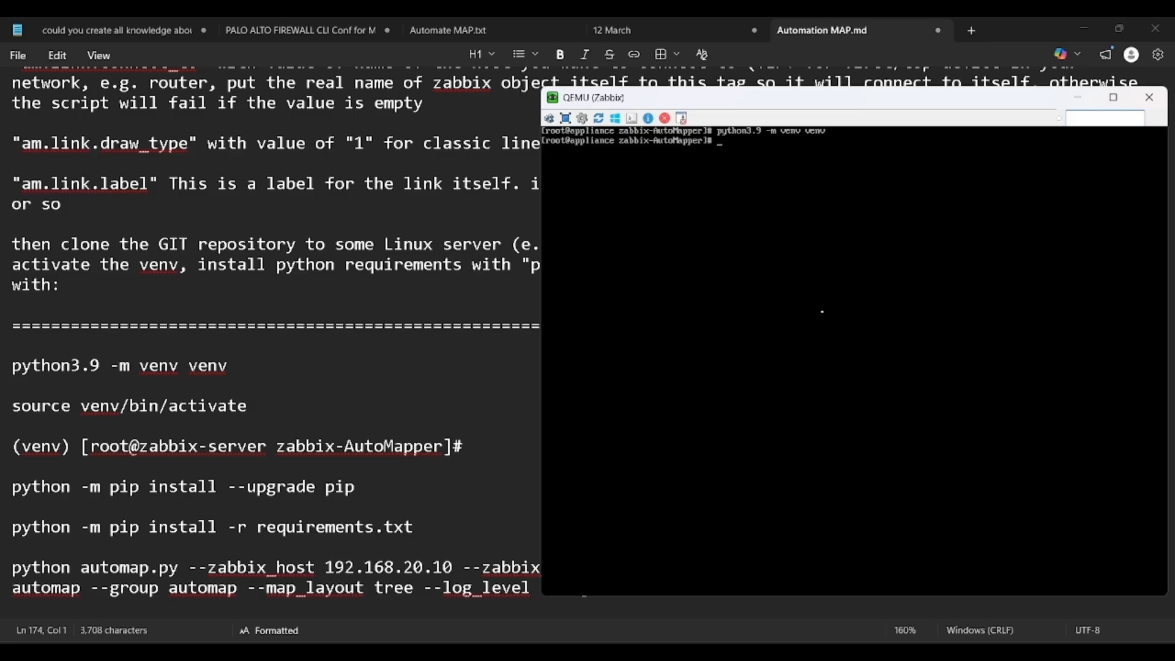
{"action": "type", "text": "ource venv/bin/activate"}
{"action": "key", "text": "Return"}
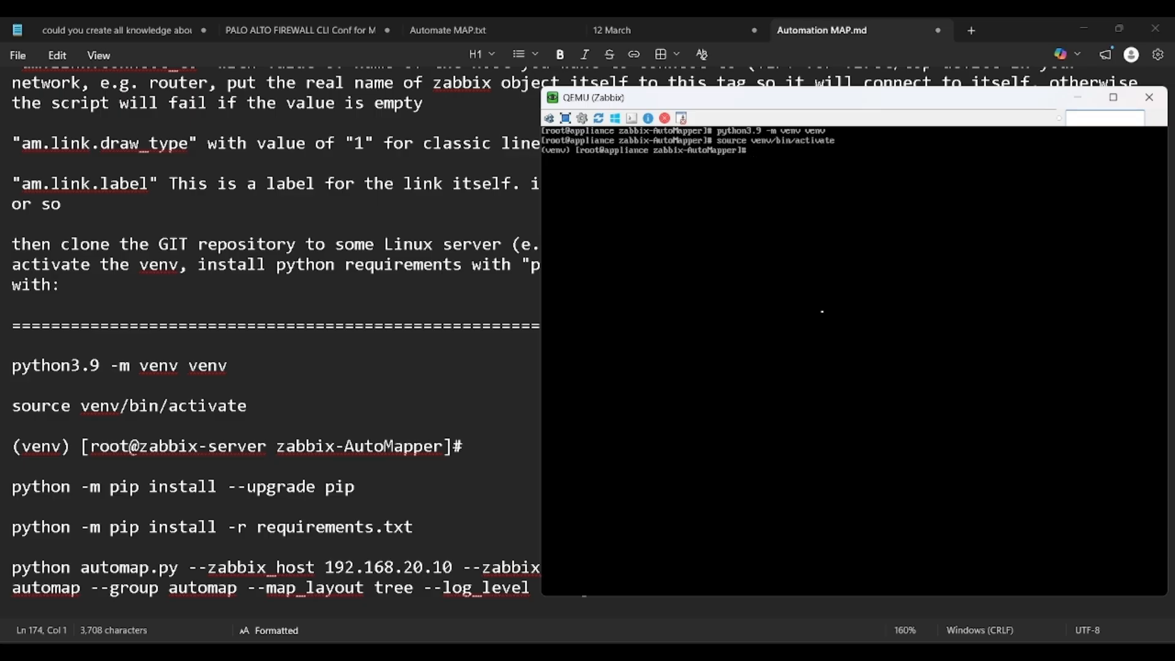
Step: Type automap.py options: host 192.168.20.10, port 80, http, map/group automap, tree layout, debug logging
{"action": "type", "text": "python3.9 automap.py --zabbix_host 192.168.20.10 --zabbix_folder /"}
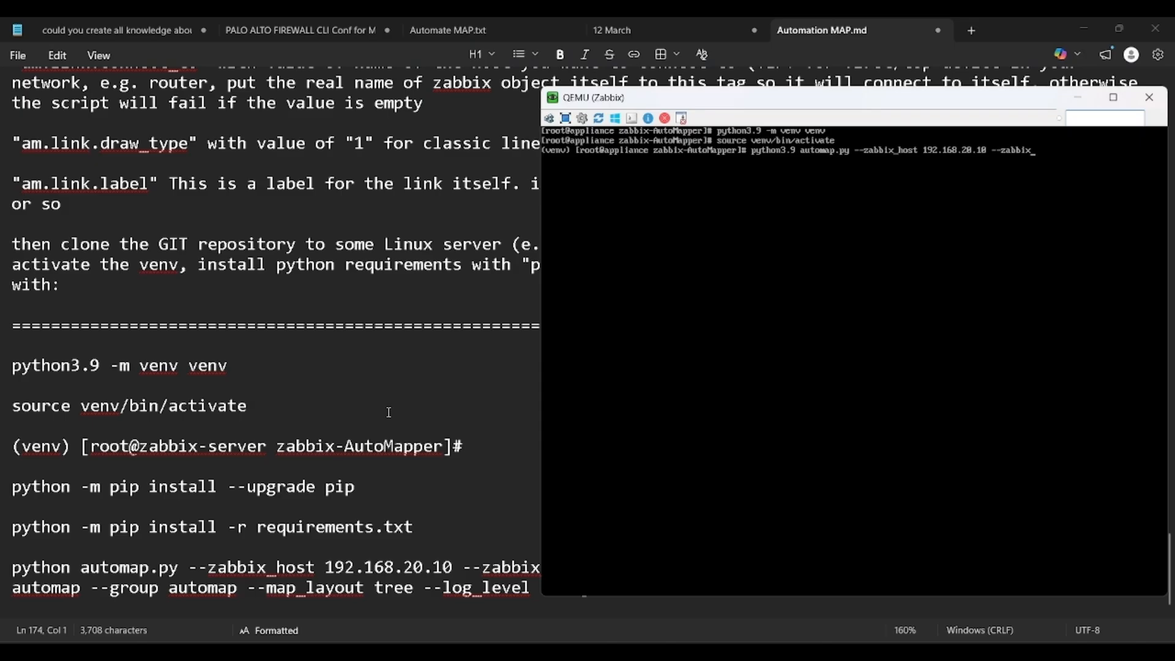
{"action": "type", "text": " --zabbix_port 80"}
{"action": "left_click", "coordinate": [390, 417]}
{"action": "type", "text": "--zabbi"}
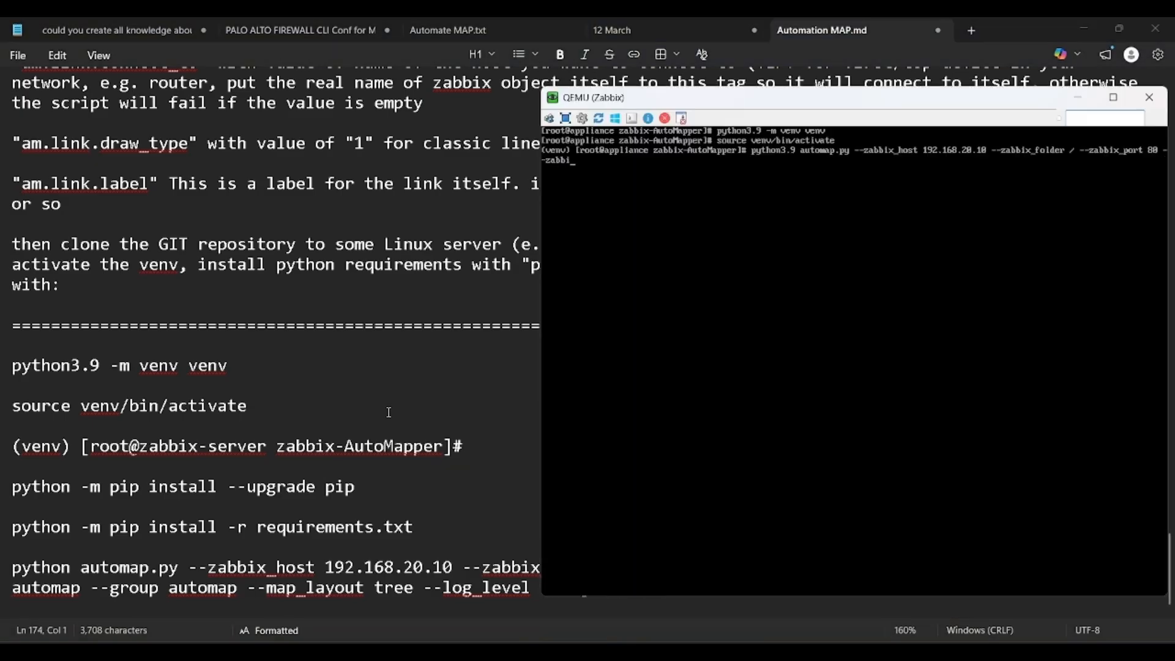
{"action": "type", "text": "x_scheme http --map automap --group automap --map_layout tree --log"}
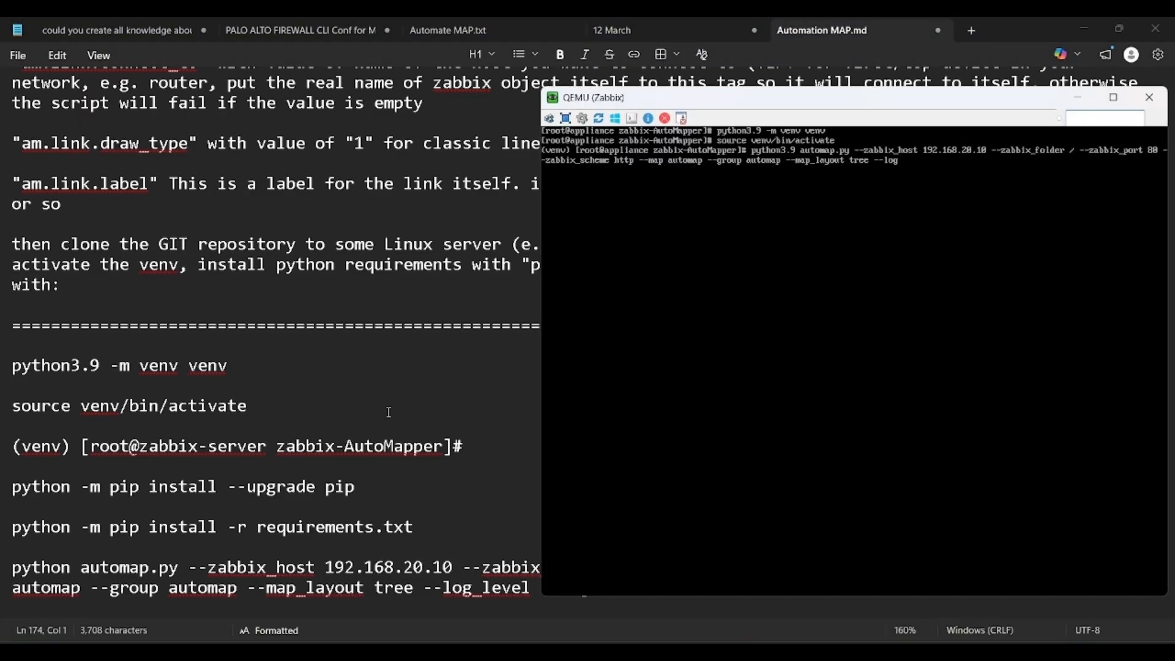
{"action": "key", "text": "alt+Tab"}
{"action": "key", "text": "alt+Tab"}
{"action": "type", "text": "_level"}
Step: Append --verbose and --token to the command, followed by the Zabbix API token
{"action": "key", "text": "alt+Tab"}
{"action": "key", "text": "alt+Tab"}
{"action": "type", "text": "debug"}
{"action": "key", "text": "alt+Tab"}
{"action": "key", "text": "alt+Tab"}
{"action": "type", "text": "--verbose --token"}
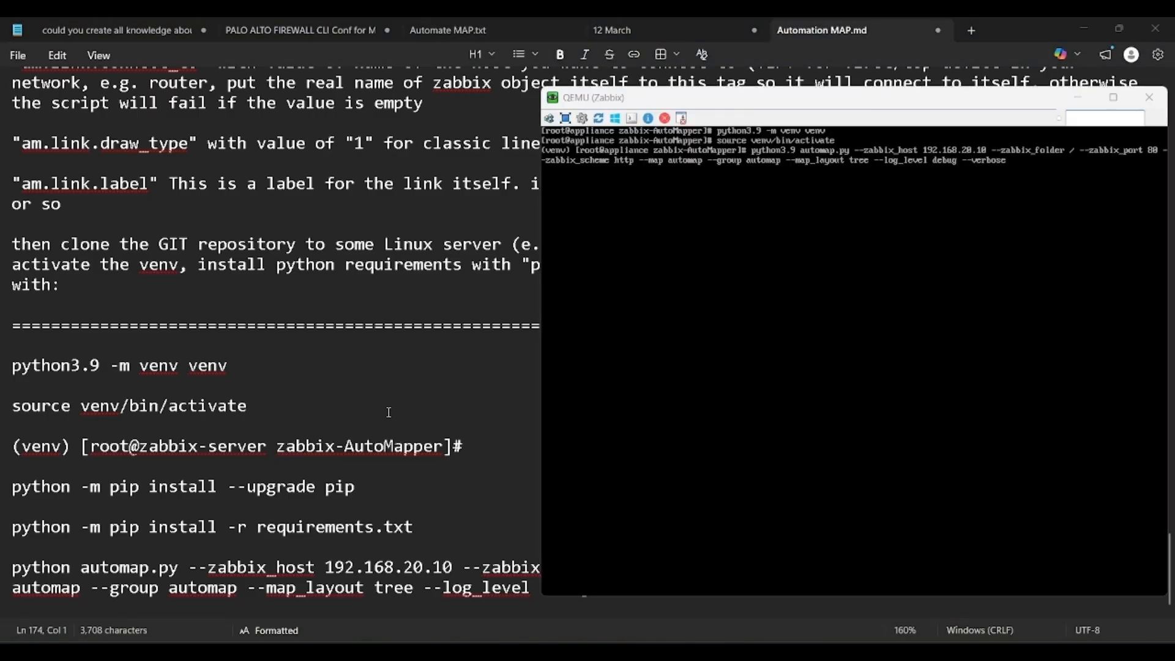
{"action": "key", "text": "alt+Tab"}
{"action": "left_click_drag", "start_coordinate": [309, 97], "coordinate": [249, 75]}
{"action": "left_click", "coordinate": [820, 244]}
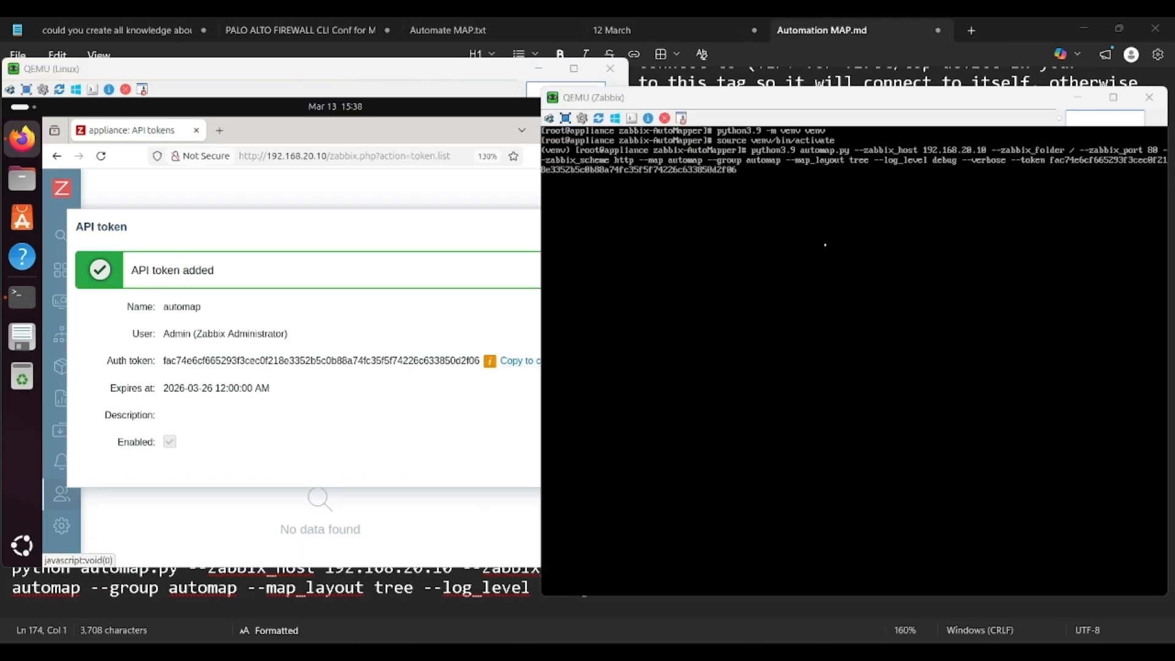
{"action": "key", "text": "alt+Tab"}
{"action": "key", "text": "alt+Tab"}
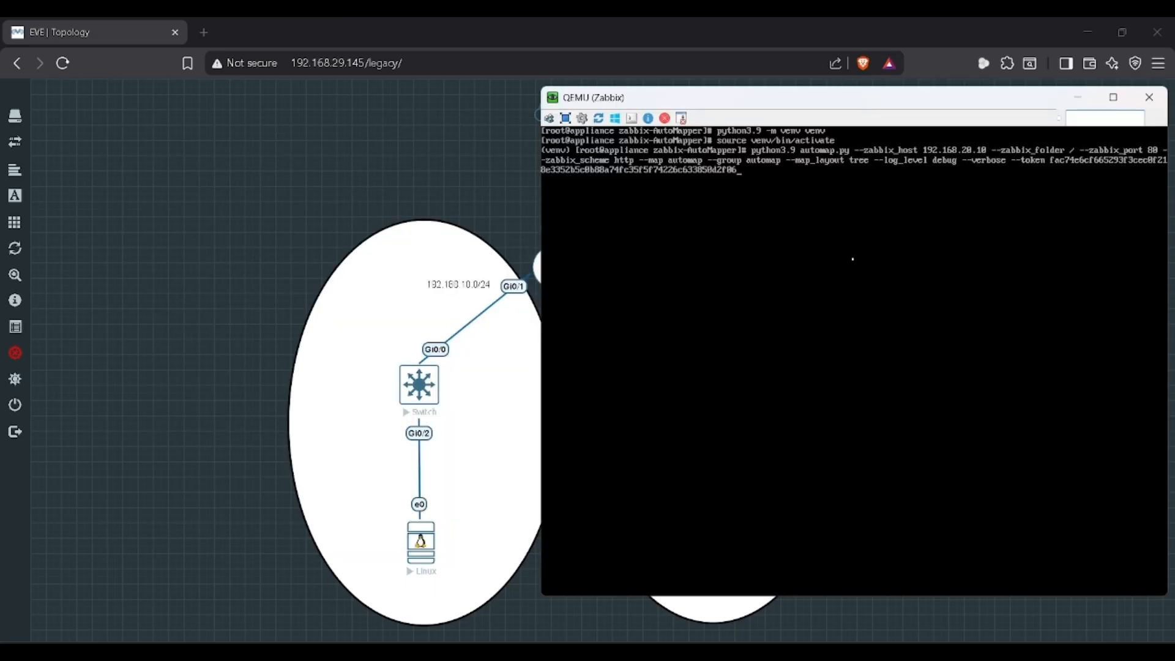
Step: Run the automap command, then change 'import typer' to 'import type' in automap.py
{"action": "key", "text": "Return"}
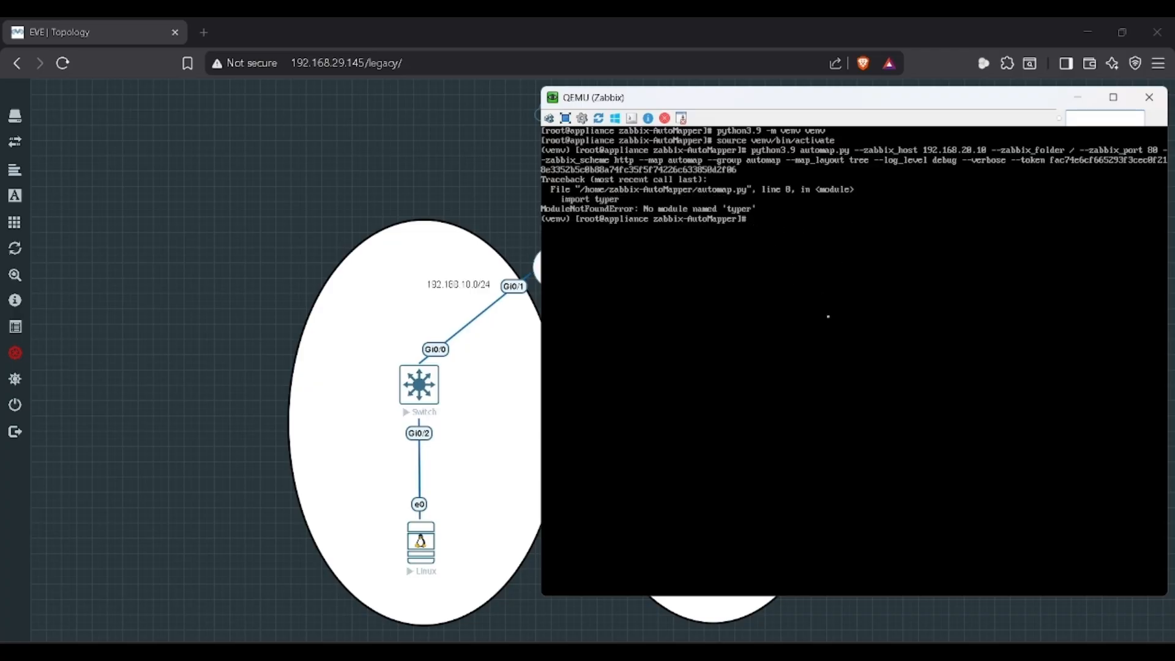
{"action": "type", "text": "nano automap"}
{"action": "key", "text": "Tab"}
{"action": "key", "text": "Return"}
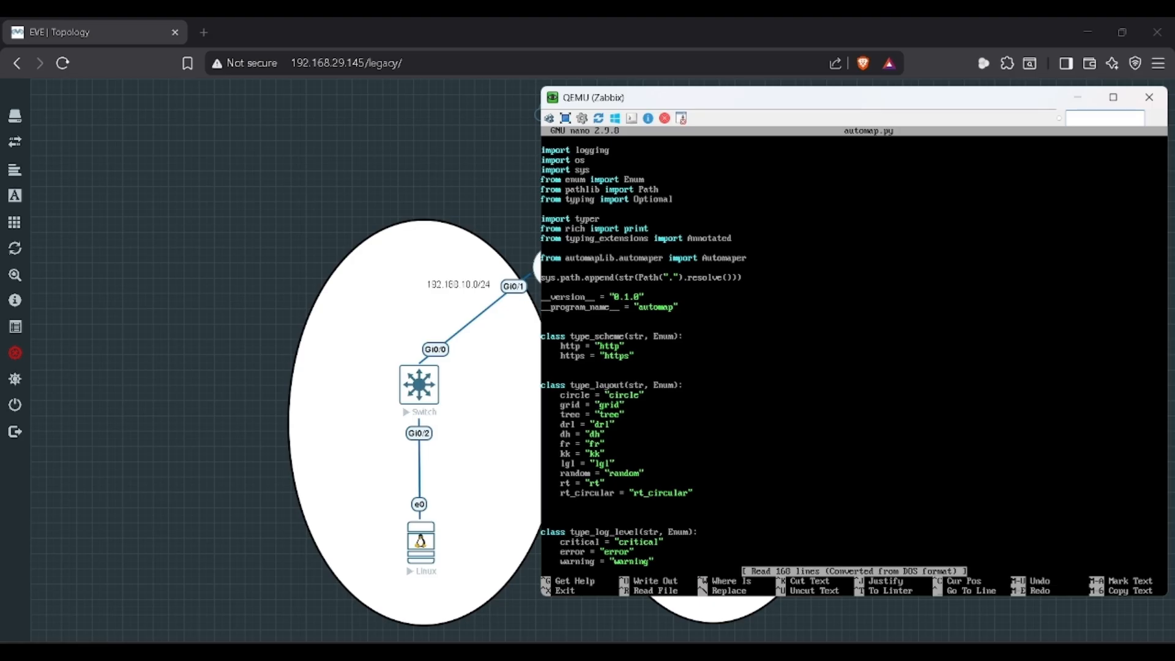
{"action": "key", "text": "BackSpace"}
{"action": "key", "text": "ctrl+x"}
{"action": "key", "text": "n"}
Step: Clear the terminal and rerun the previous automap command
{"action": "key", "text": "ctrl+l"}
{"action": "key", "text": "Up"}
{"action": "key", "text": "Up"}
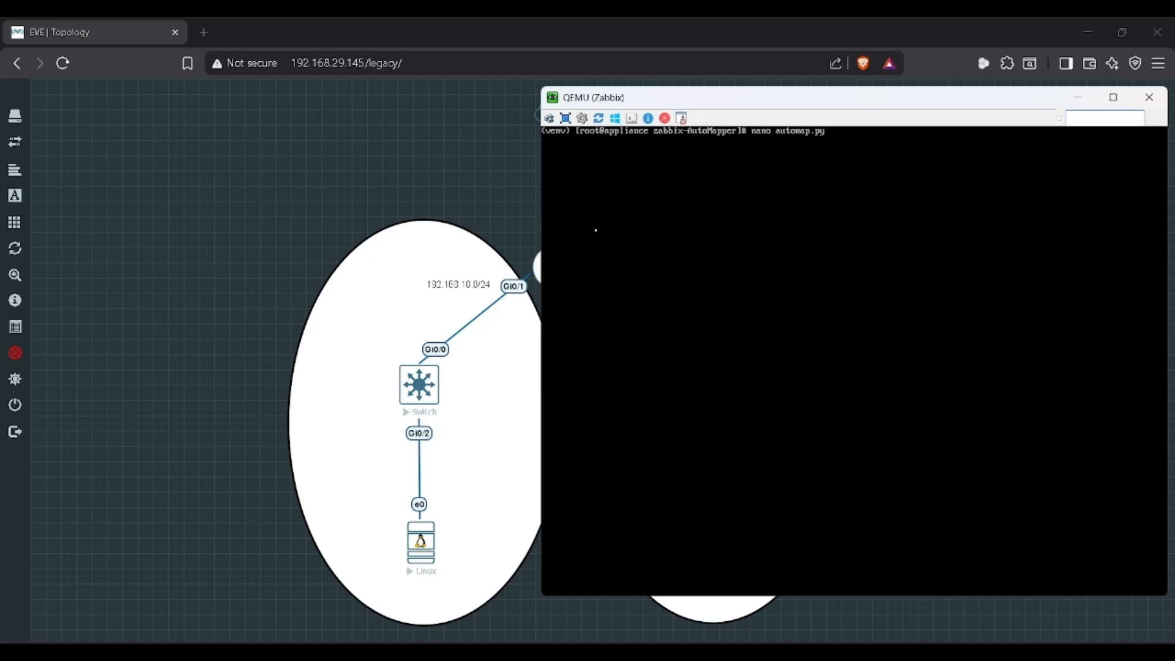
{"action": "key", "text": "Return"}
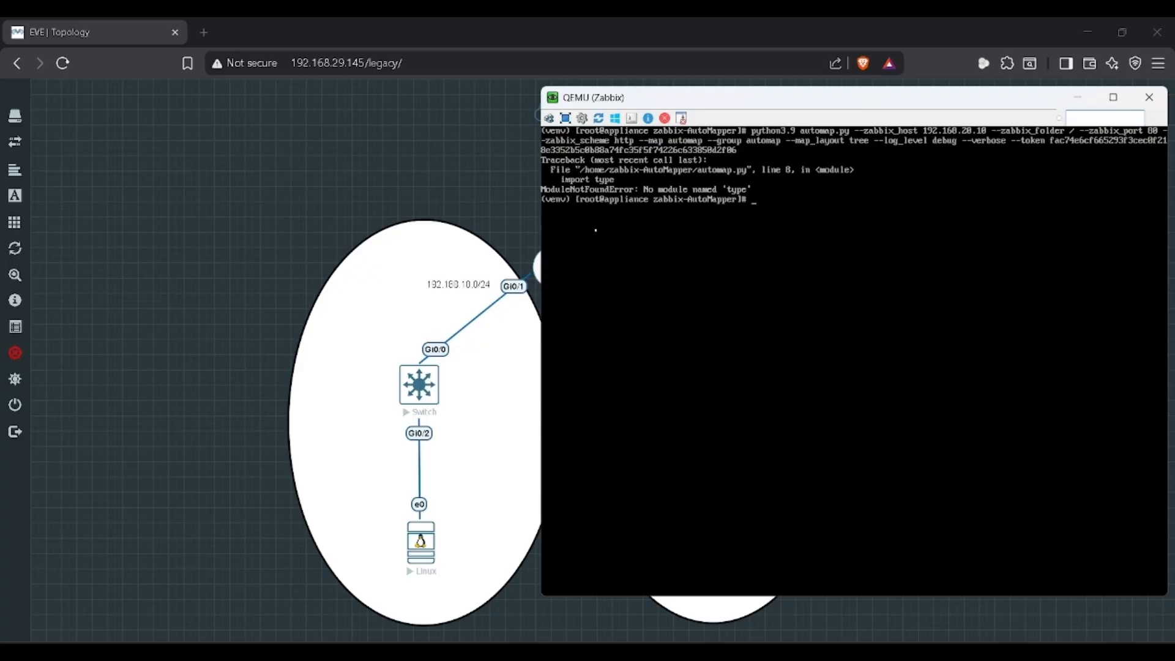
Step: Open chatgpt.com in a new browser tab
{"action": "left_click", "coordinate": [204, 32]}
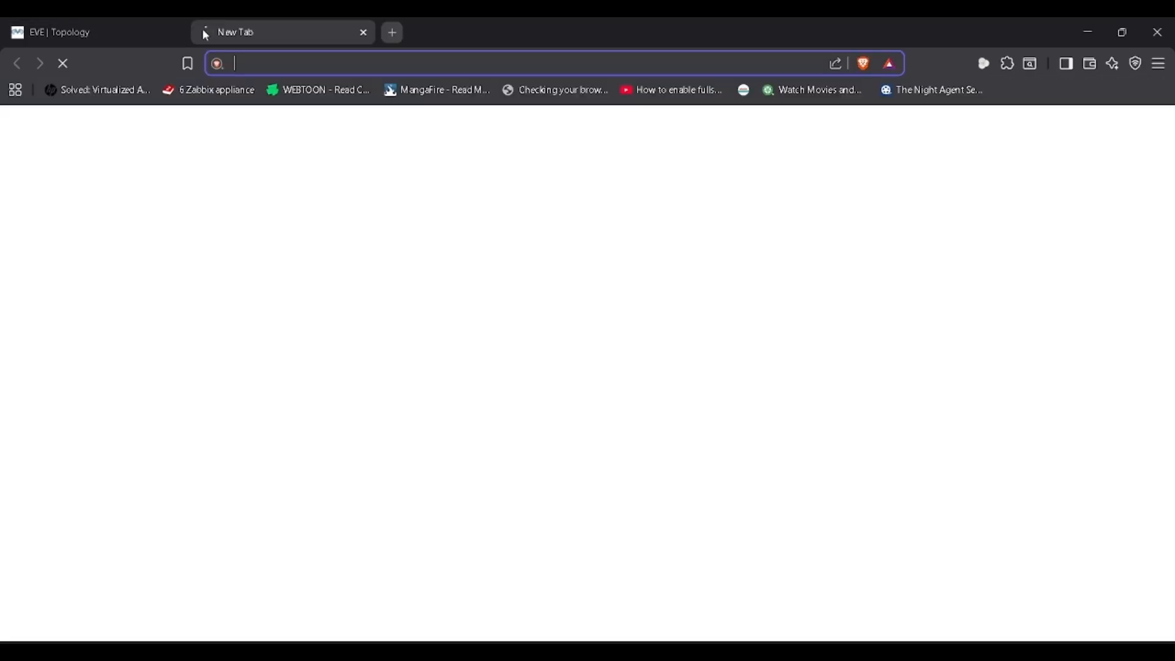
{"action": "type", "text": "chatgpt.com"}
{"action": "key", "text": "Return"}
{"action": "key", "text": "alt+Tab"}
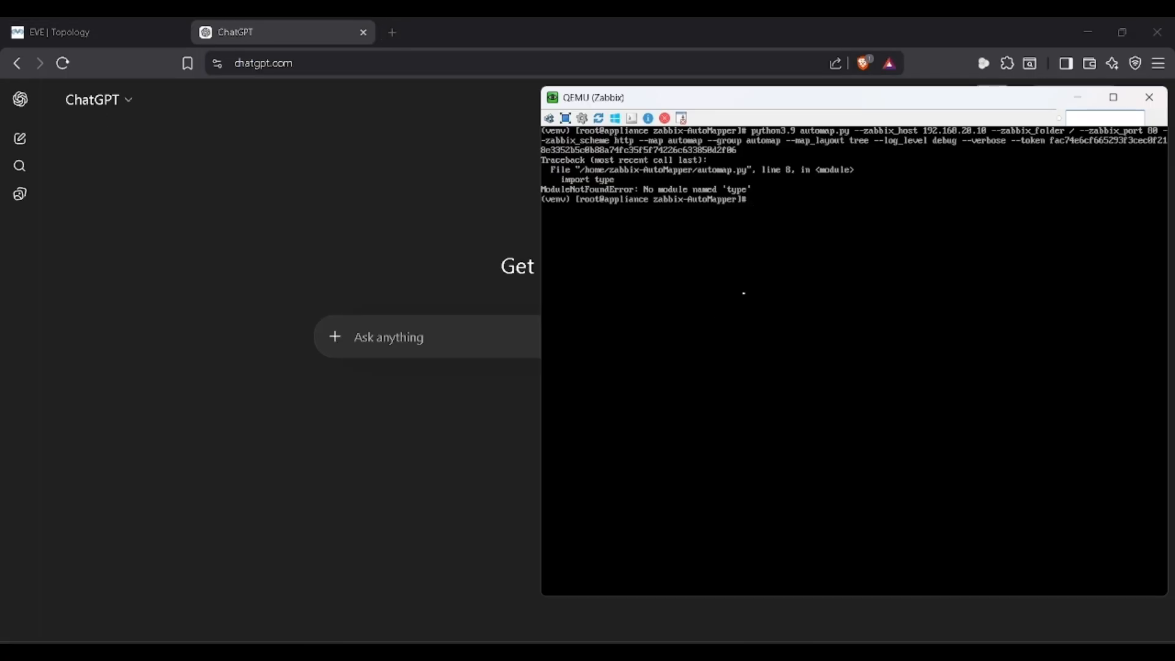
{"action": "left_click", "coordinate": [414, 338]}
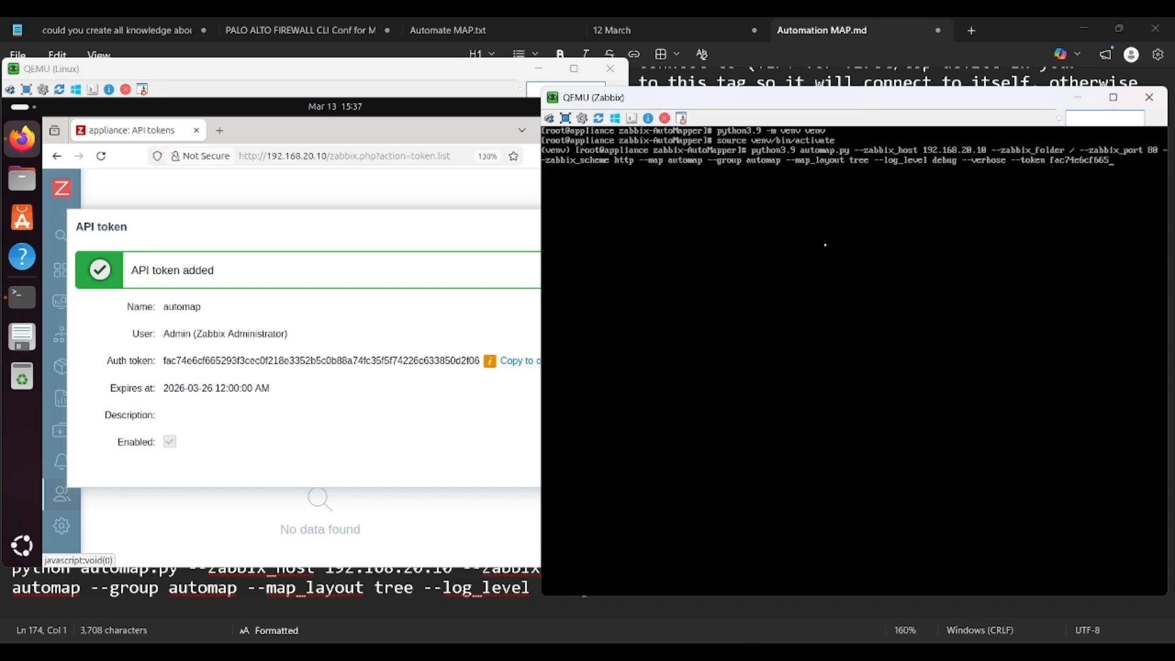
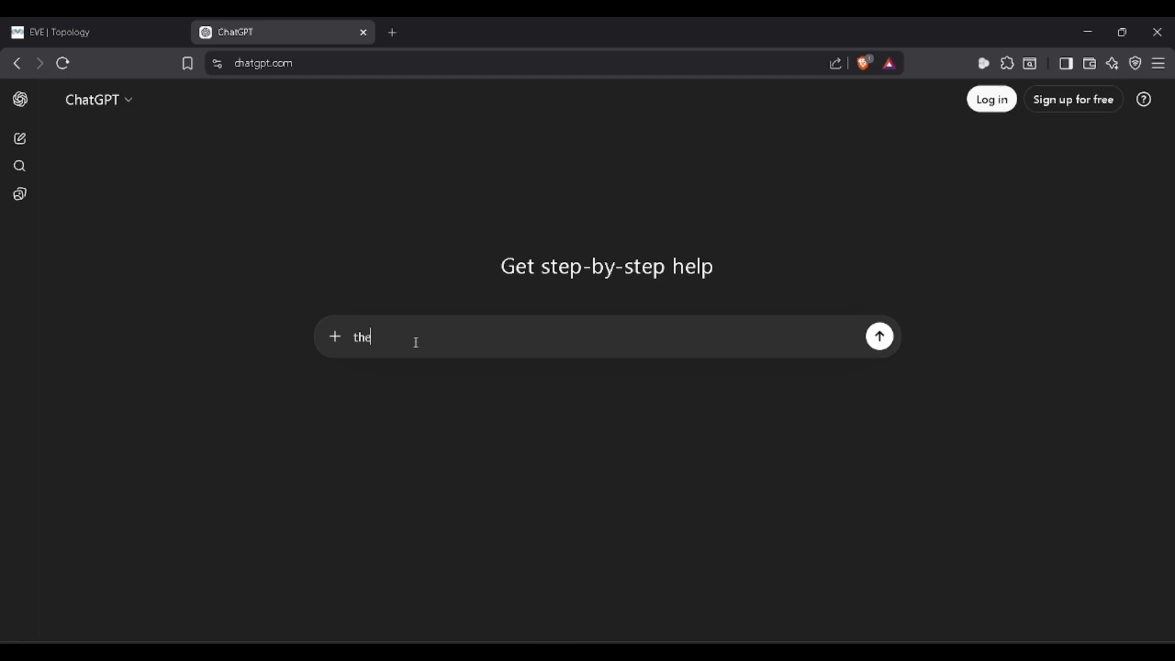
Step: Ask ChatGPT about the 'import typer' ModuleNotFoundError at automap.py line 8
{"action": "type", "text": "isque about while running automap.py for creating au"}
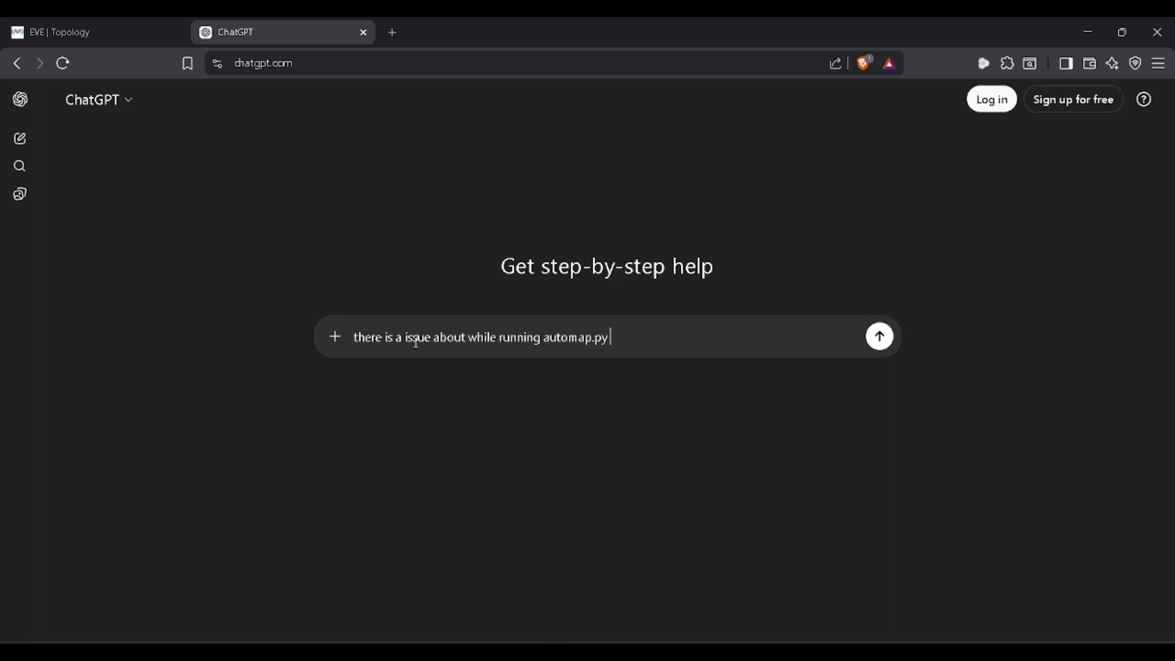
{"action": "type", "text": "tomap in zabbix"}
{"action": "key", "text": "shift+Return"}
{"action": "type", "text": "its showing in automap.py line 8 import typer"}
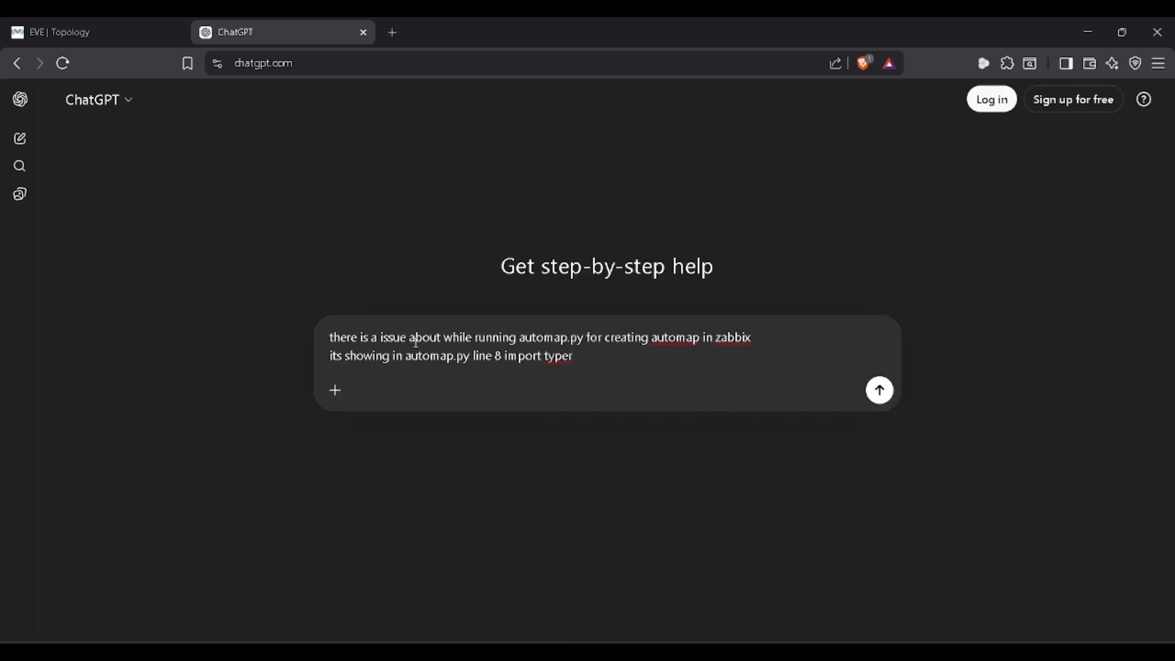
{"action": "key", "text": "shift+Return"}
{"action": "type", "text": "module not founderror"}
{"action": "key", "text": "Return"}
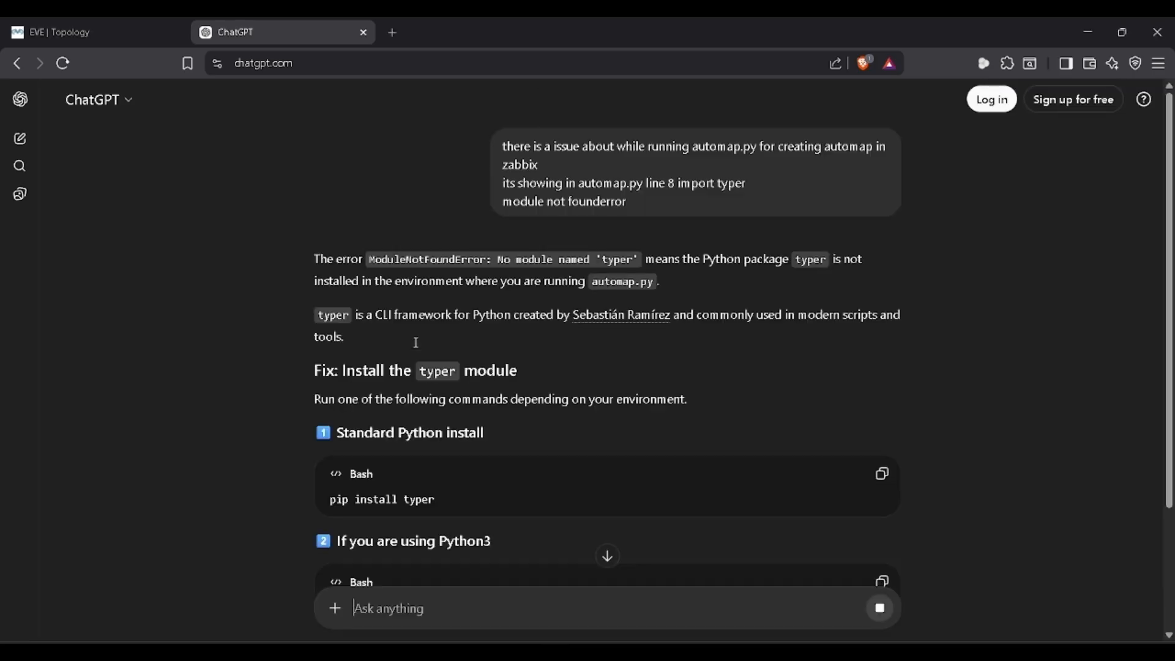
{"action": "scroll", "coordinate": [367, 379], "scroll_direction": "down", "scroll_amount": 6}
Step: Install the typer package with python3.9 -m pip install typer
{"action": "key", "text": "alt+Tab"}
{"action": "type", "text": "python3.9 -m pip install typer"}
{"action": "key", "text": "Return"}
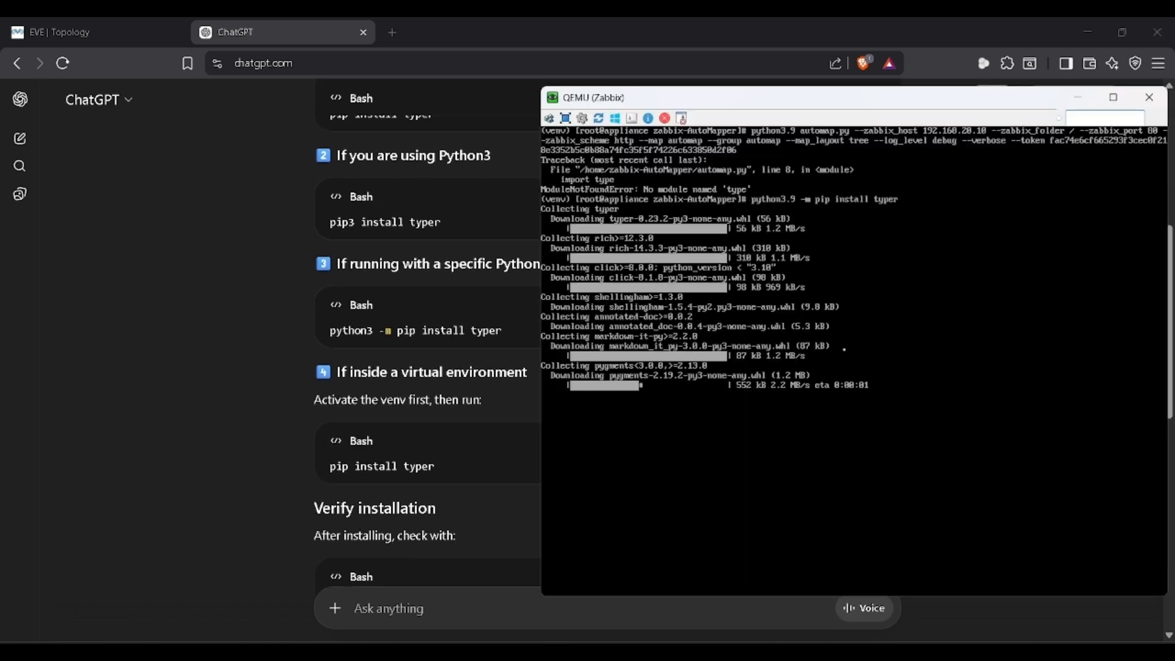
Step: Restore the 'import typer' line in automap.py and save the file
{"action": "type", "text": "nano automap.py"}
{"action": "key", "text": "Return"}
{"action": "key", "text": "Down"}
{"action": "key", "text": "Down"}
{"action": "key", "text": "Down"}
{"action": "key", "text": "Down"}
{"action": "key", "text": "Down"}
{"action": "key", "text": "Down"}
{"action": "key", "text": "Down"}
{"action": "key", "text": "End"}
{"action": "type", "text": "r"}
{"action": "key", "text": "ctrl+x"}
{"action": "key", "text": "y"}
{"action": "key", "text": "Return"}
Step: Clear the terminal and run python3.9 -m pip install -r requirements.txt
{"action": "type", "text": "clear"}
{"action": "key", "text": "Return"}
{"action": "key", "text": "Up"}
{"action": "key", "text": "Up"}
{"action": "key", "text": "Up"}
{"action": "key", "text": "Up"}
{"action": "key", "text": "Return"}
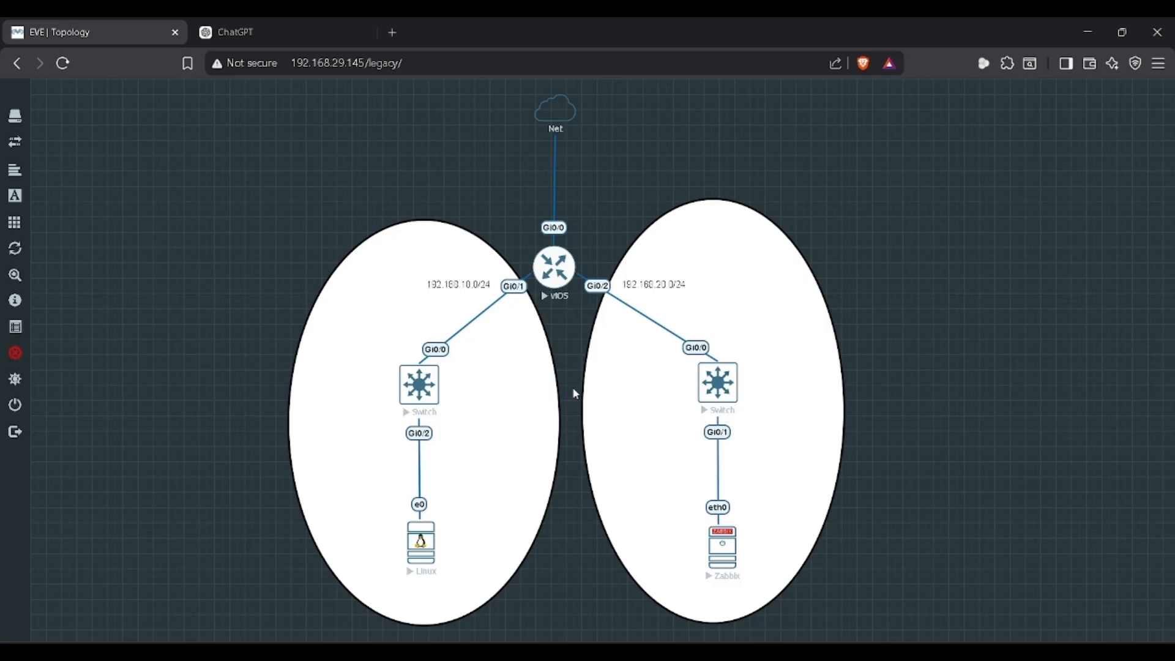
{"action": "key", "text": "alt+Tab"}
{"action": "type", "text": "python3.9 -m pip install -r requirements.txt"}
{"action": "key", "text": "Return"}
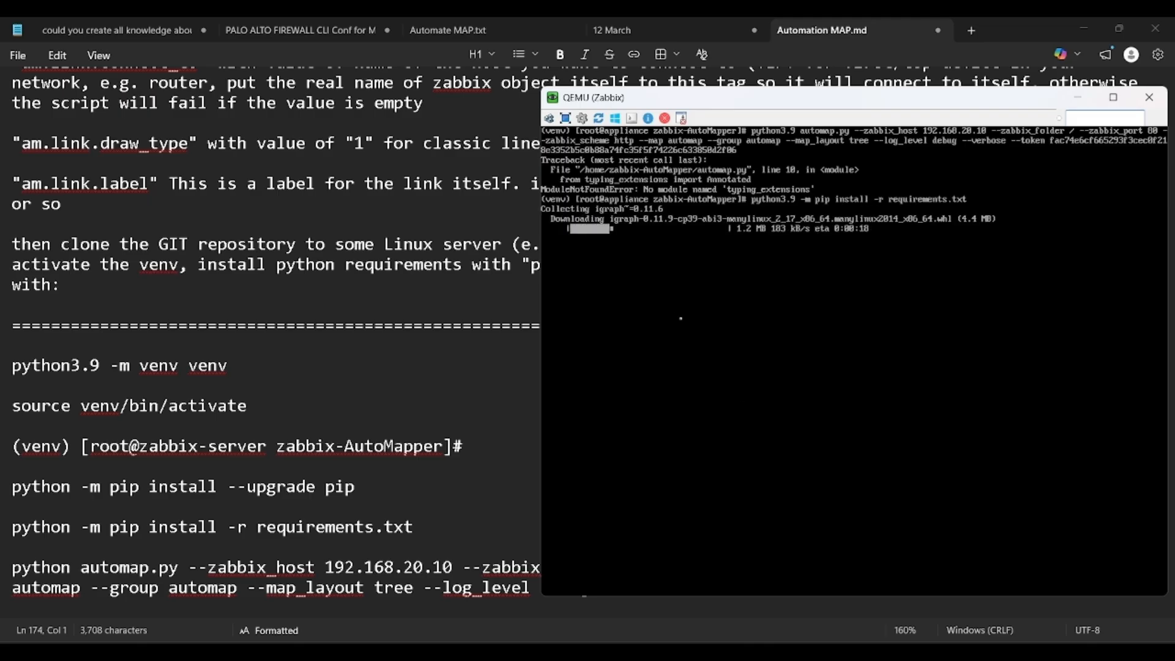
Step: Rerun the automap command, which now returns sysmapids 2 with S1-R1 and S2-R1 links
{"action": "key", "text": "alt+Tab"}
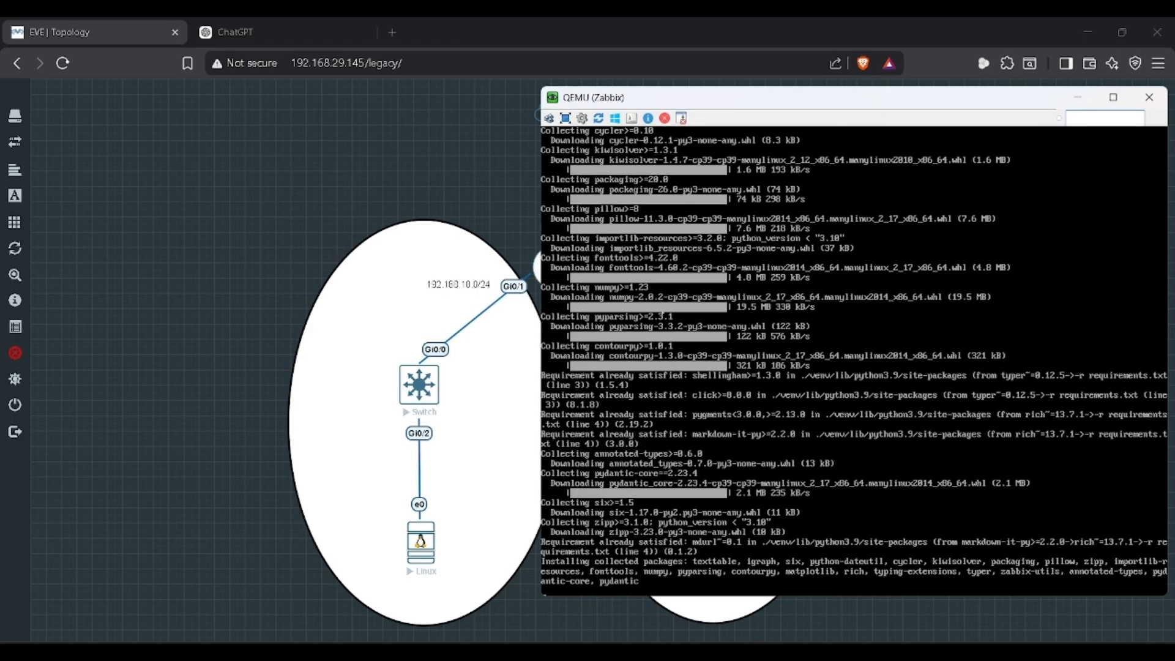
{"action": "key", "text": "Up"}
{"action": "key", "text": "Up"}
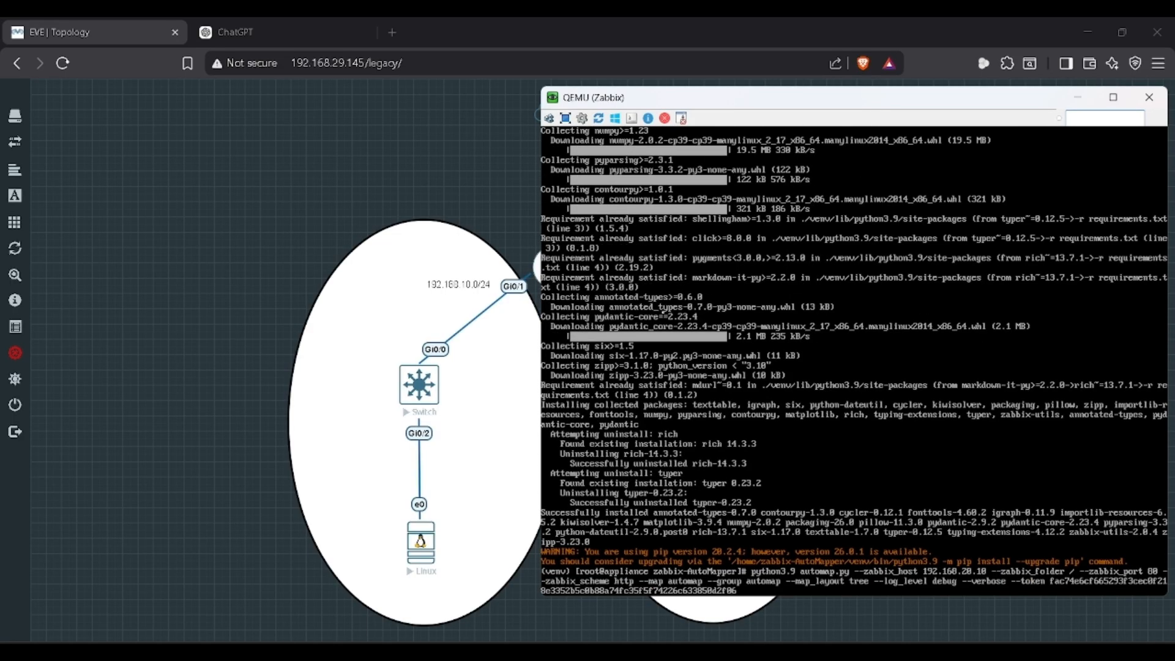
{"action": "key", "text": "Return"}
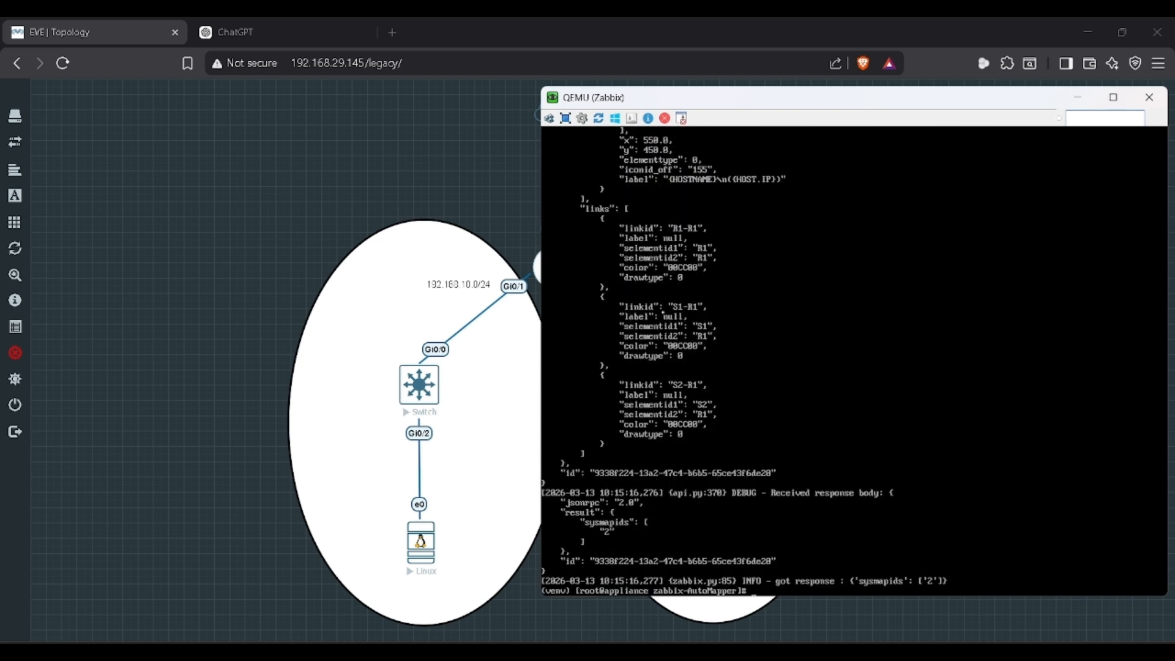
{"action": "key", "text": "alt+Tab"}
{"action": "key", "text": "alt+Tab"}
{"action": "key", "text": "alt+Tab"}
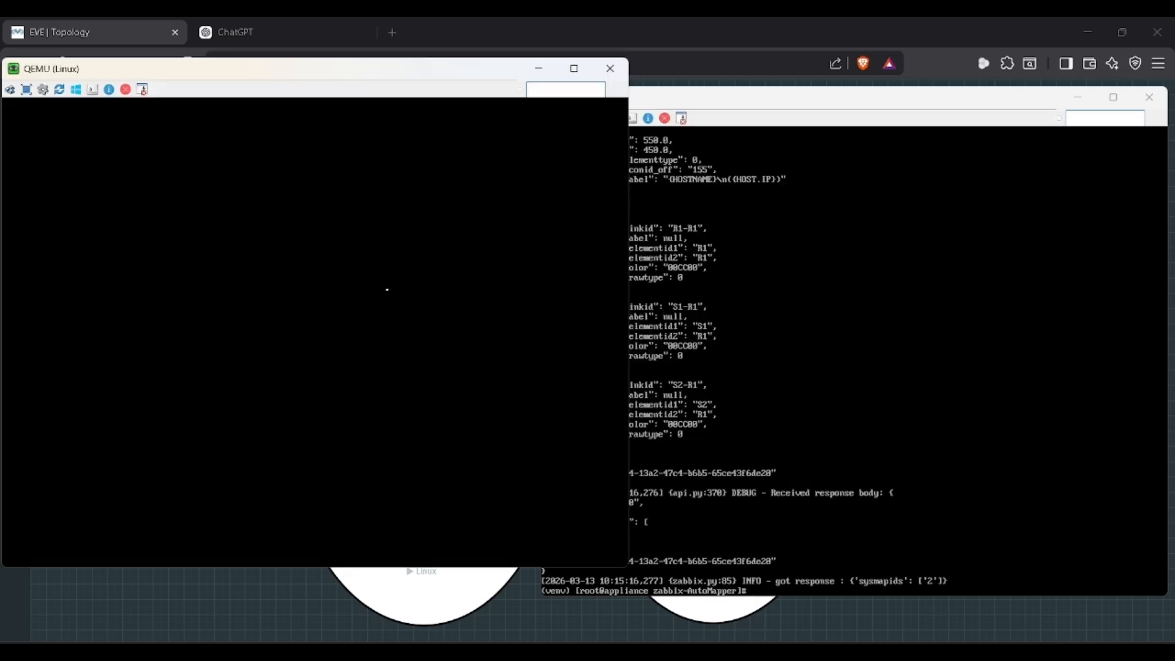
Step: Log in to the Linux desktop, close the API token dialog, and zoom the page out
{"action": "key", "text": "Return"}
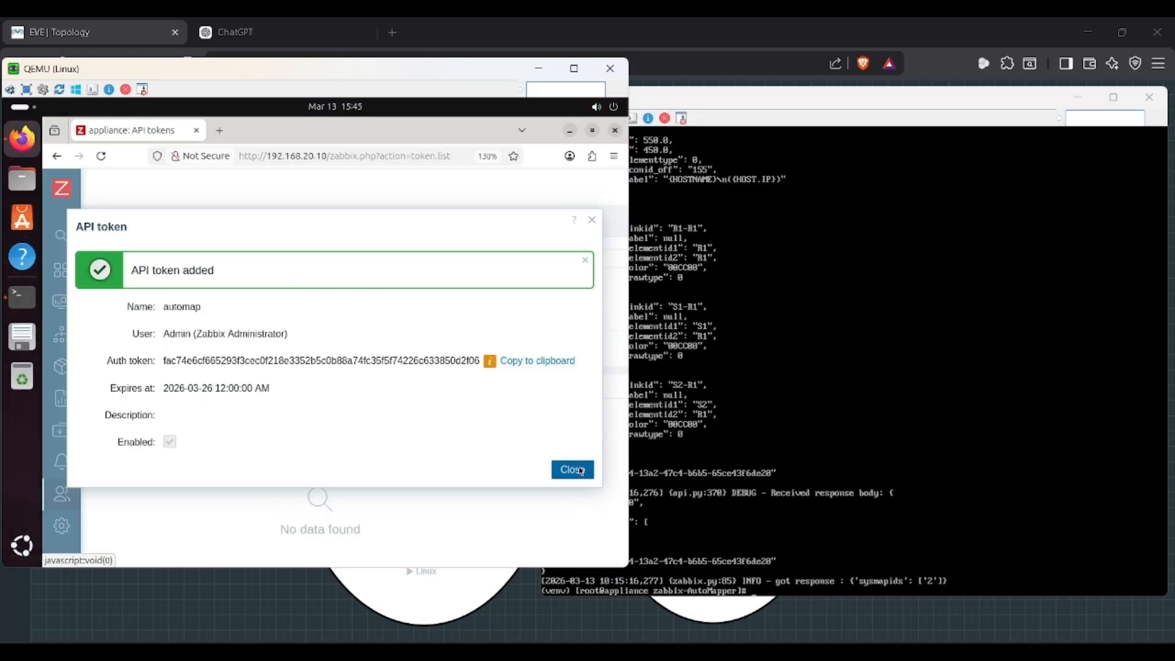
{"action": "left_click", "coordinate": [592, 469]}
{"action": "key", "text": "ctrl+minus"}
{"action": "key", "text": "ctrl+minus"}
{"action": "key", "text": "ctrl+minus"}
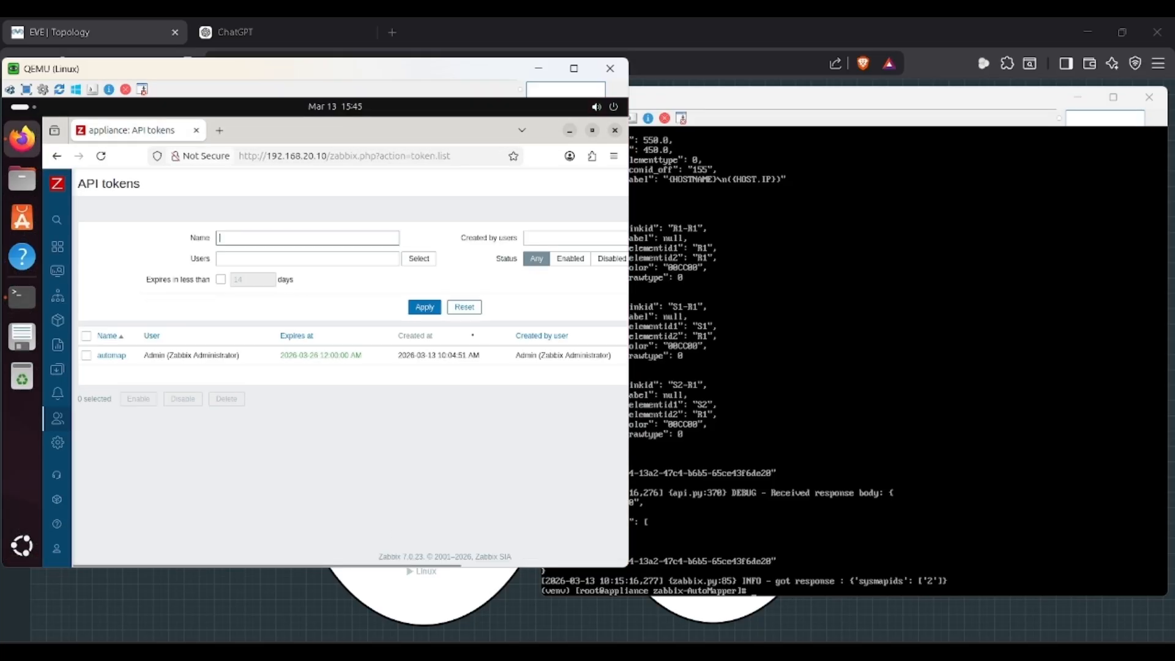
Step: Open Monitoring > Maps > automap to view R1 linked to switches S1 and S2
{"action": "left_click", "coordinate": [74, 269]}
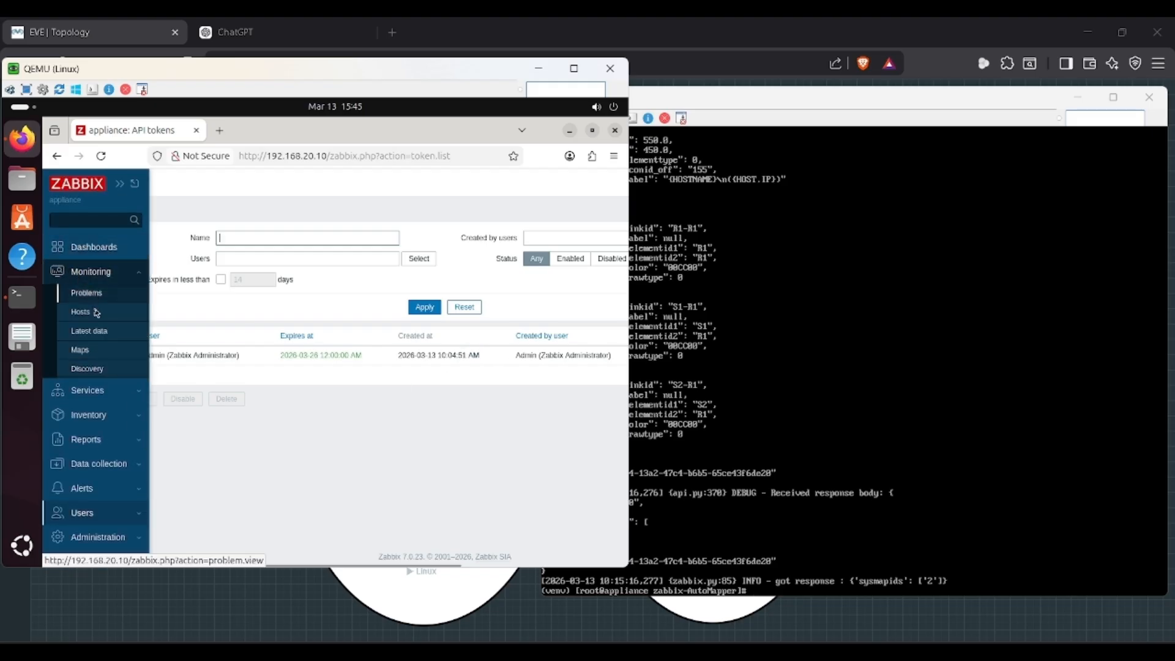
{"action": "left_click", "coordinate": [89, 351]}
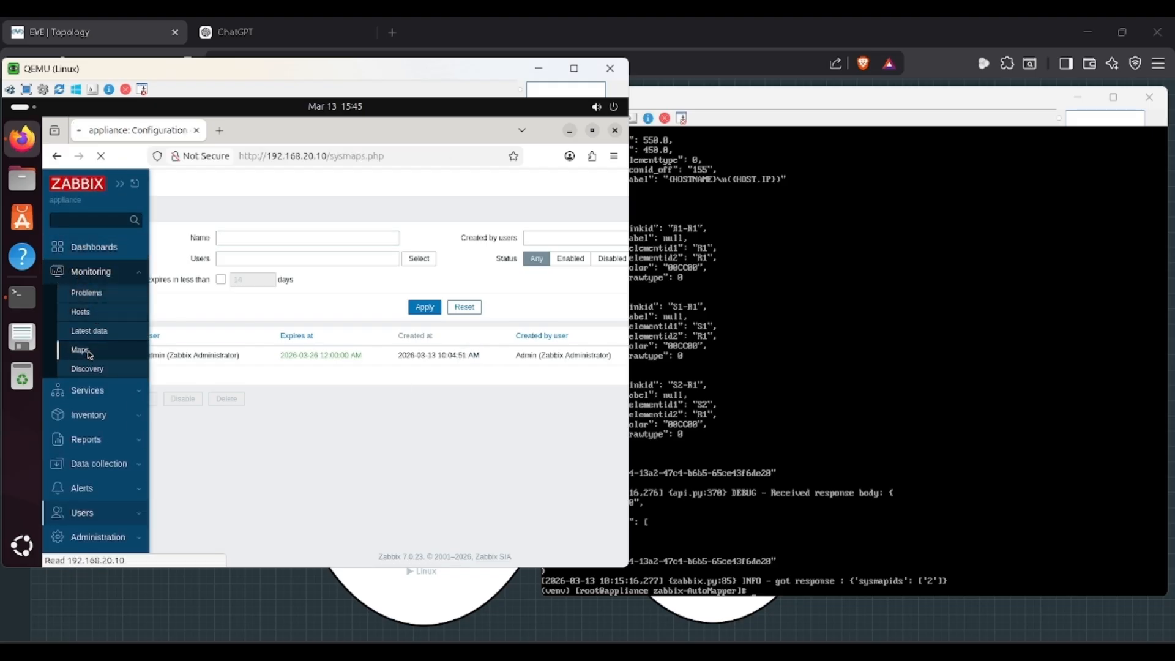
{"action": "left_click", "coordinate": [118, 314]}
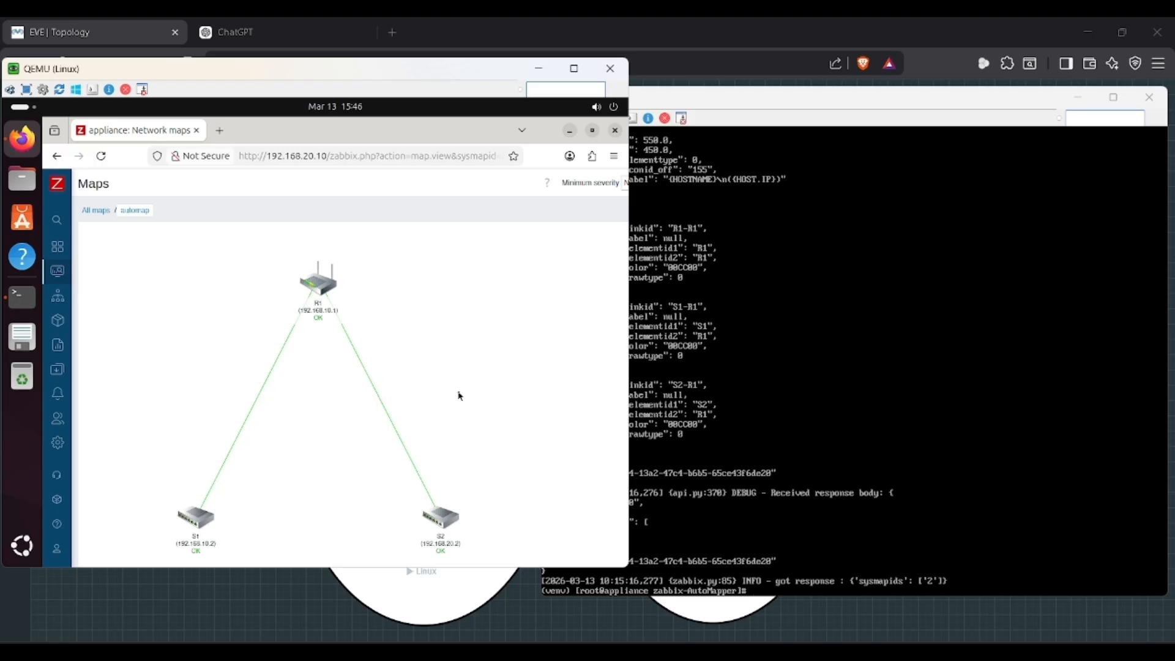
{"action": "key", "text": "alt+Tab"}
{"action": "key", "text": "alt+Tab"}
{"action": "key", "text": "alt+Tab"}
{"action": "key", "text": "alt+Tab"}
{"action": "key", "text": "alt+Tab"}
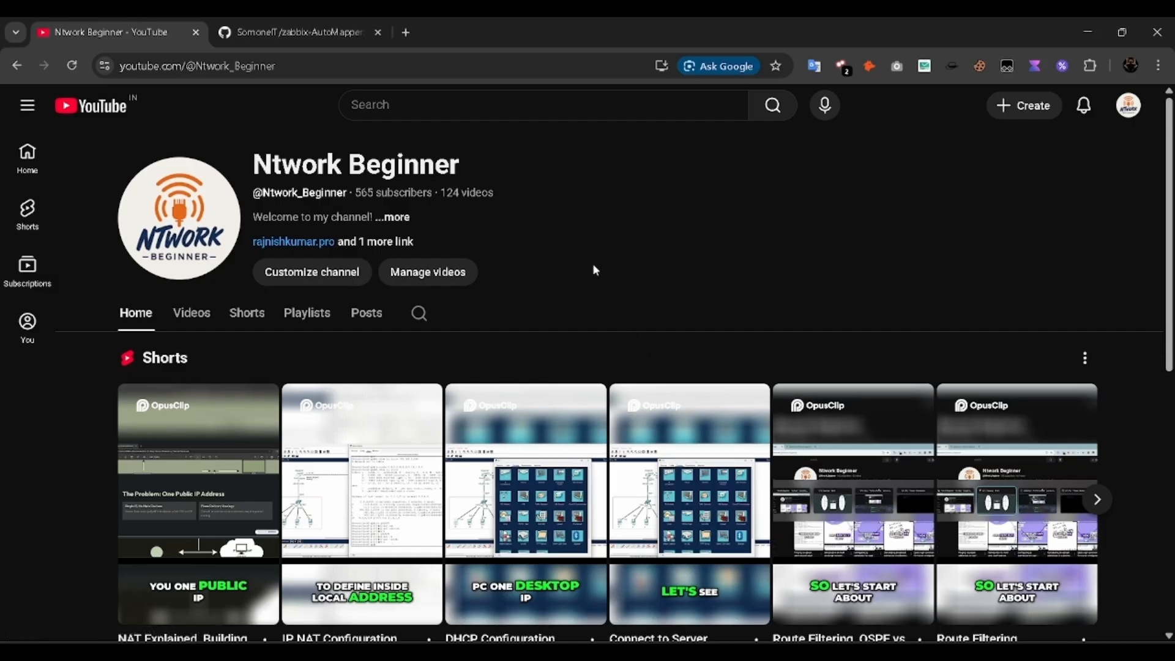